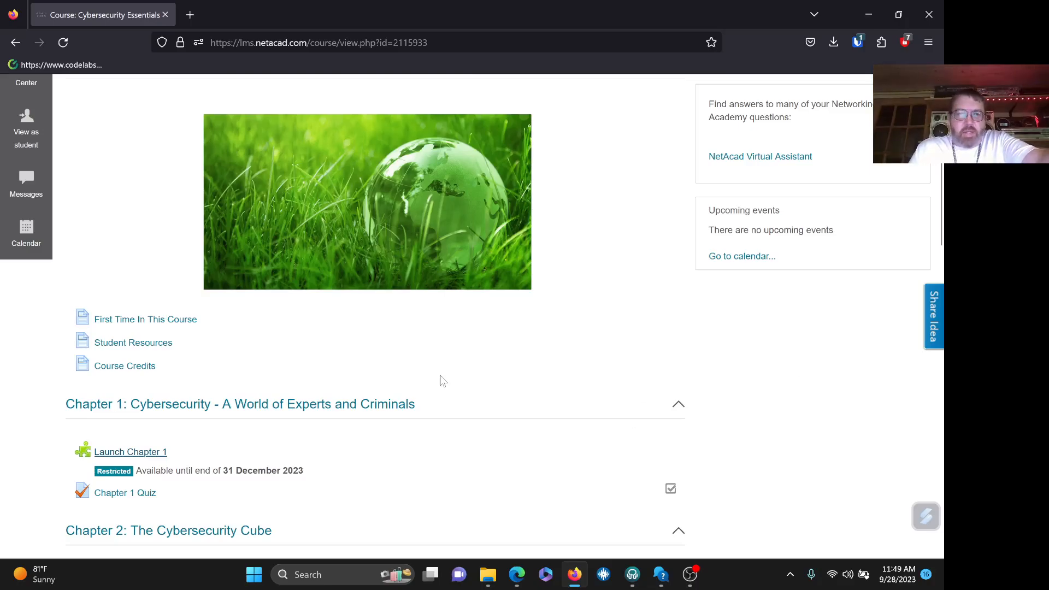
- Go from Chapter 1 through the Packet Tracer Index to 1.5.3.5 Creating a Cyber World
click(154, 455)
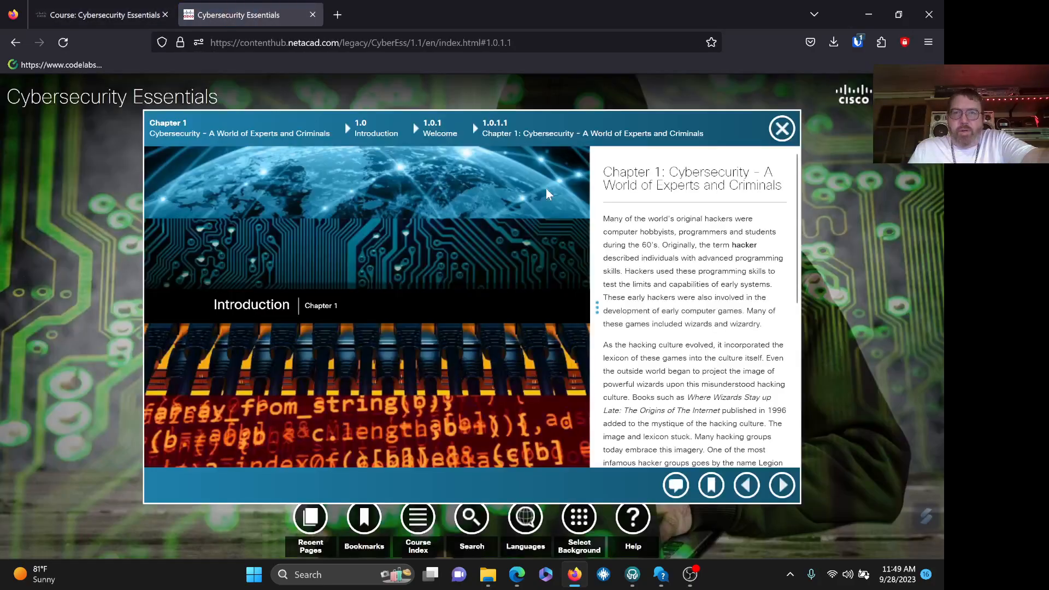
click(130, 17)
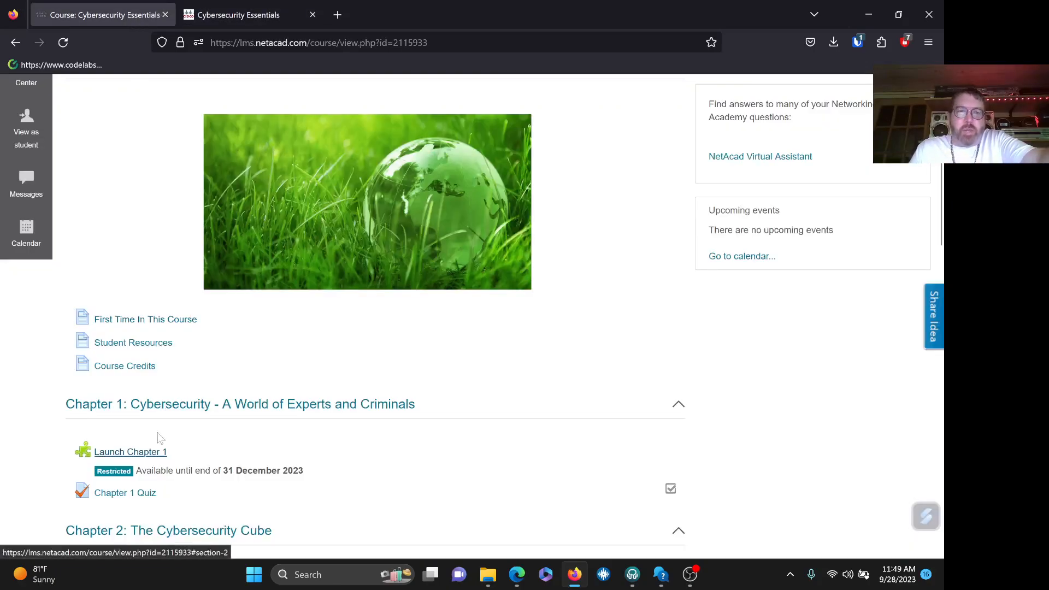
click(147, 452)
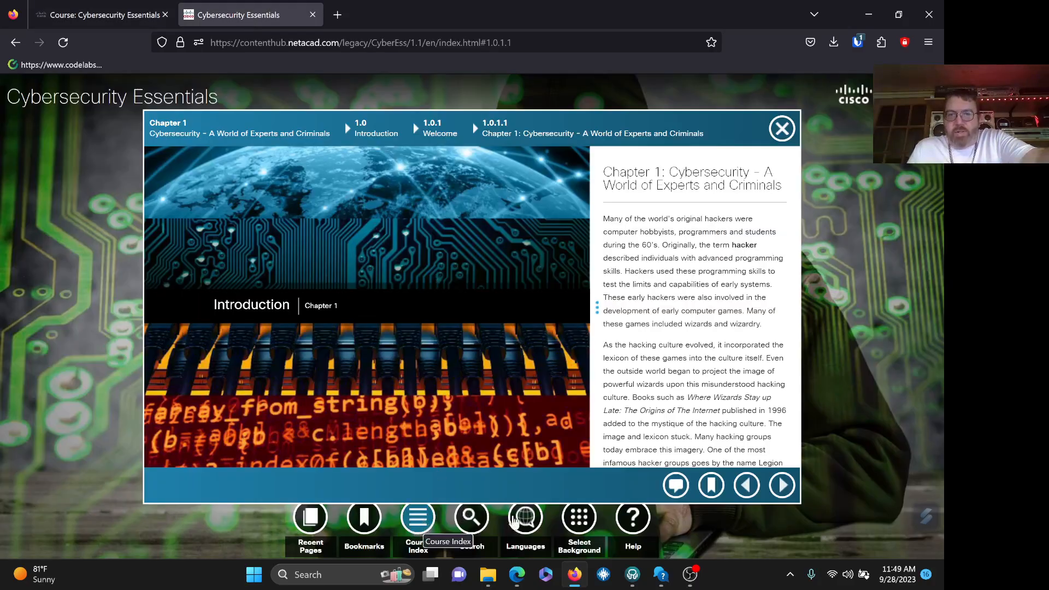
click(422, 524)
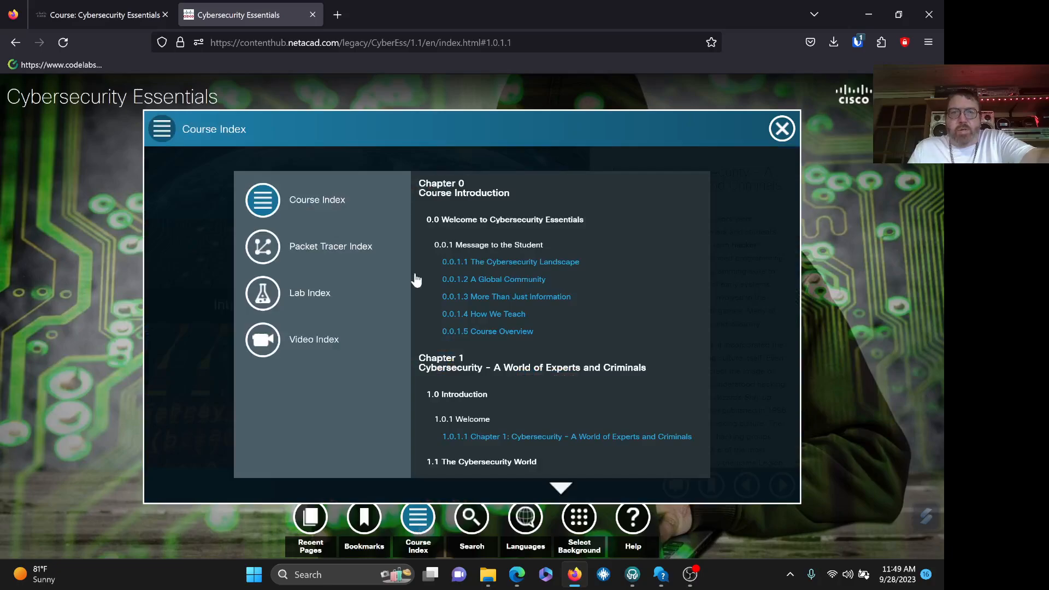
click(309, 251)
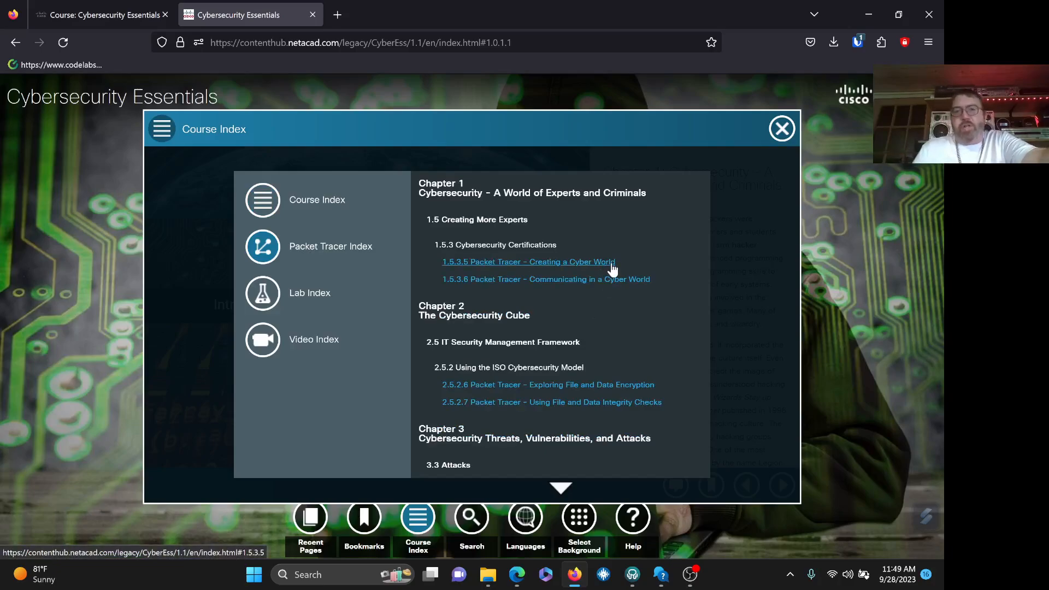
click(580, 263)
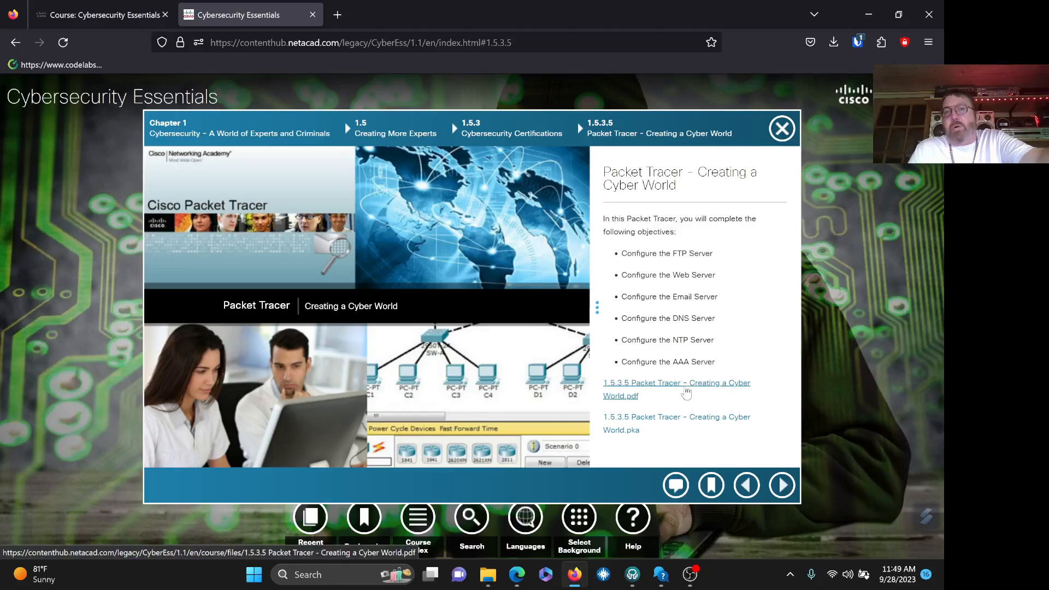
- Read the Creating a Cyber World PDF down to the Part 3 DNS steps, then close it
click(690, 389)
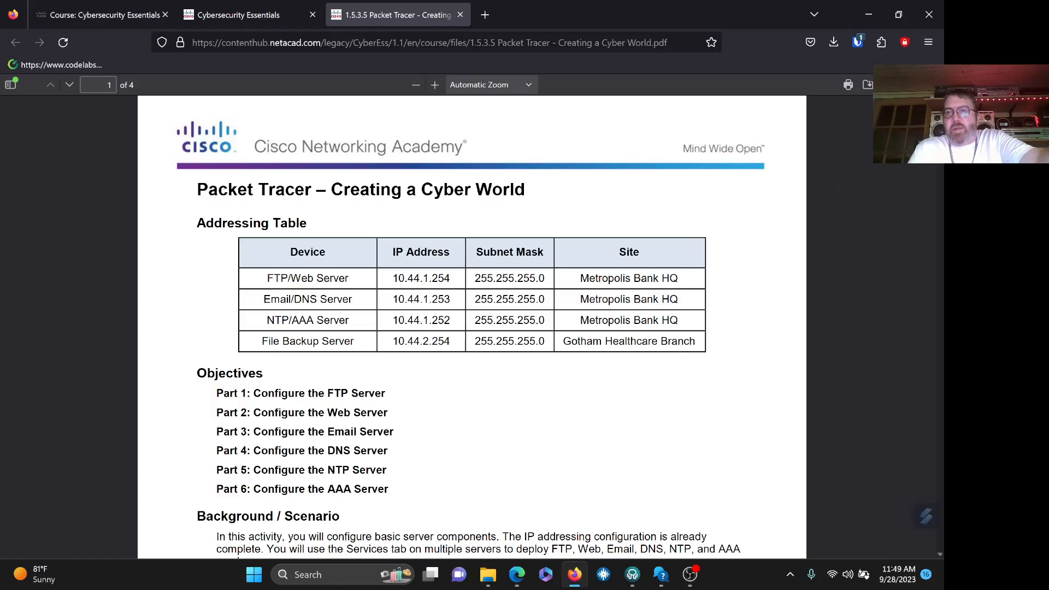
scroll(943, 194, down, 6)
scroll(942, 194, down, 6)
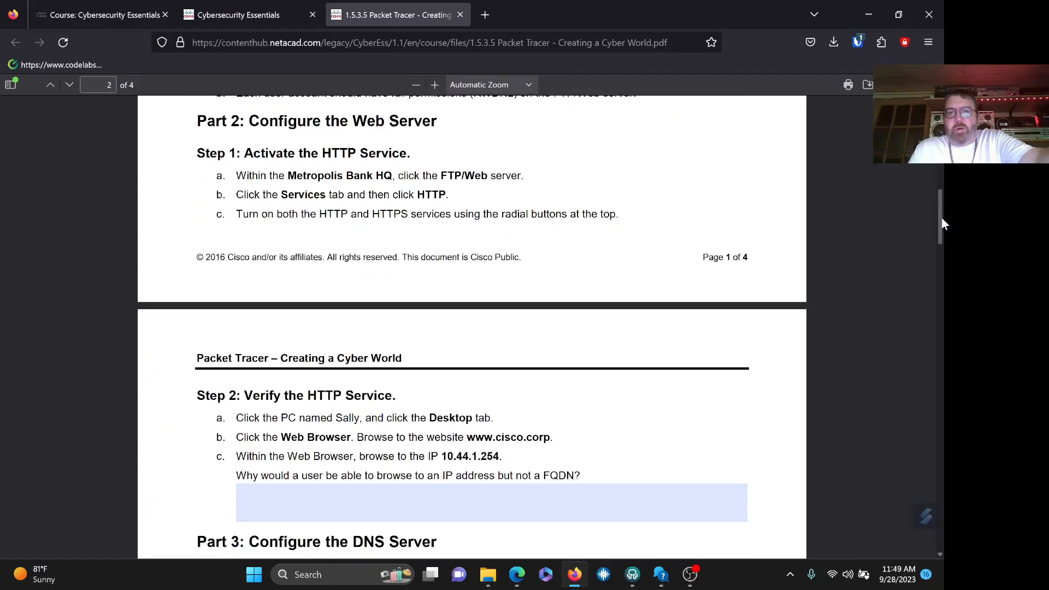
click(498, 415)
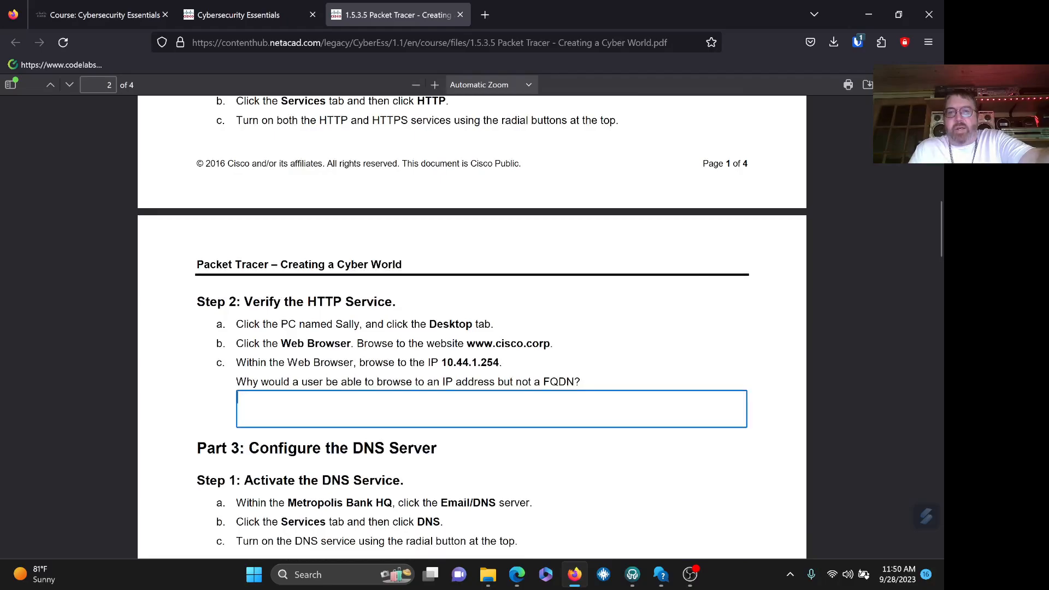
text(mujtfkutfdkutf)
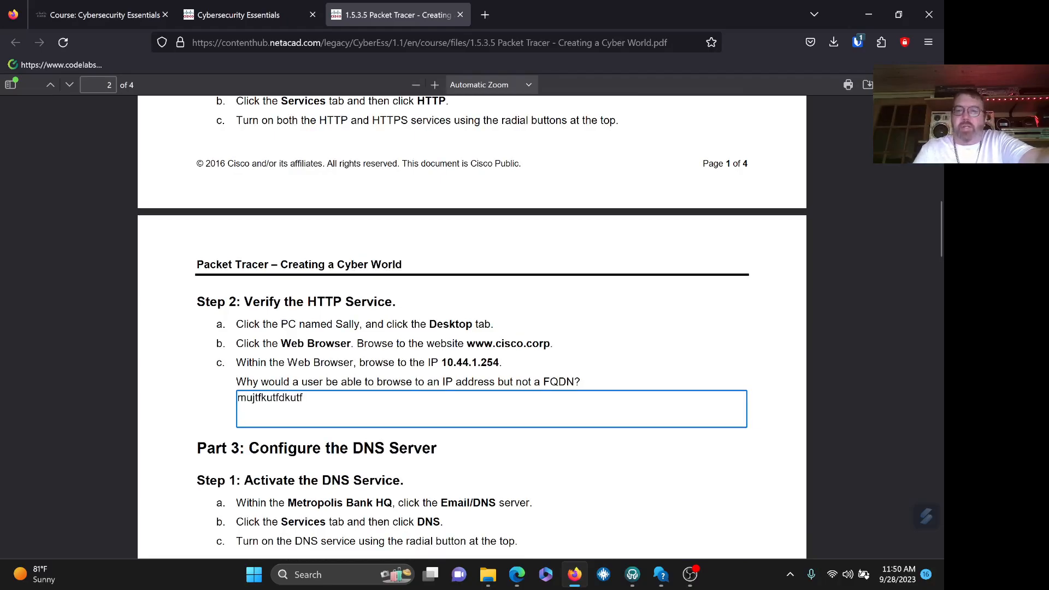
key(BackSpace)
key(BackSpace)
key(BackSpace)
key(BackSpace)
key(BackSpace)
key(BackSpace)
key(BackSpace)
key(BackSpace)
key(BackSpace)
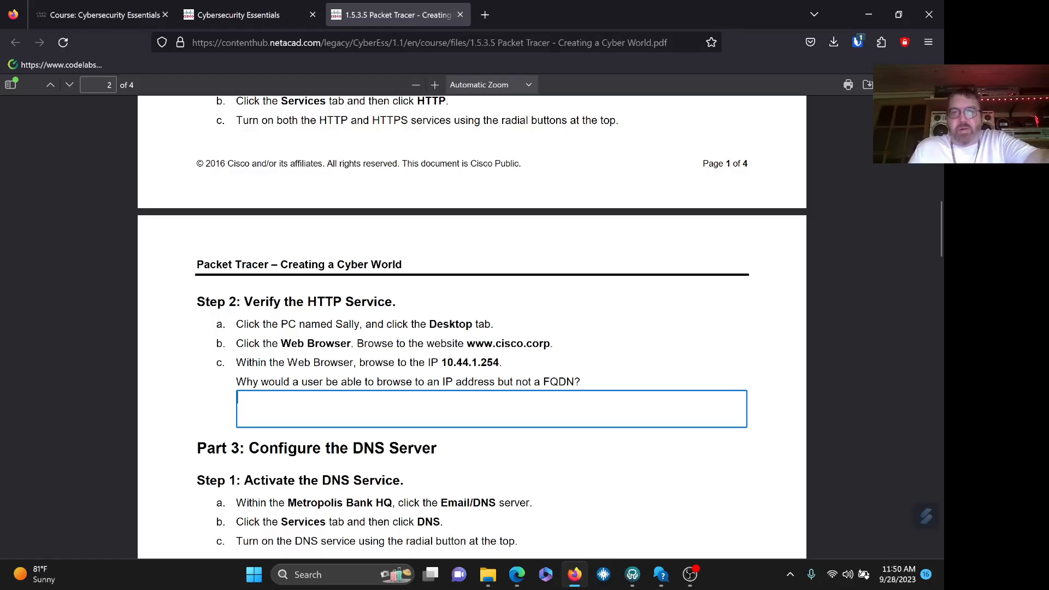
click(460, 16)
- Leave the PDF page, download the Creating a Cyber World .pka and show it in Downloads
click(517, 335)
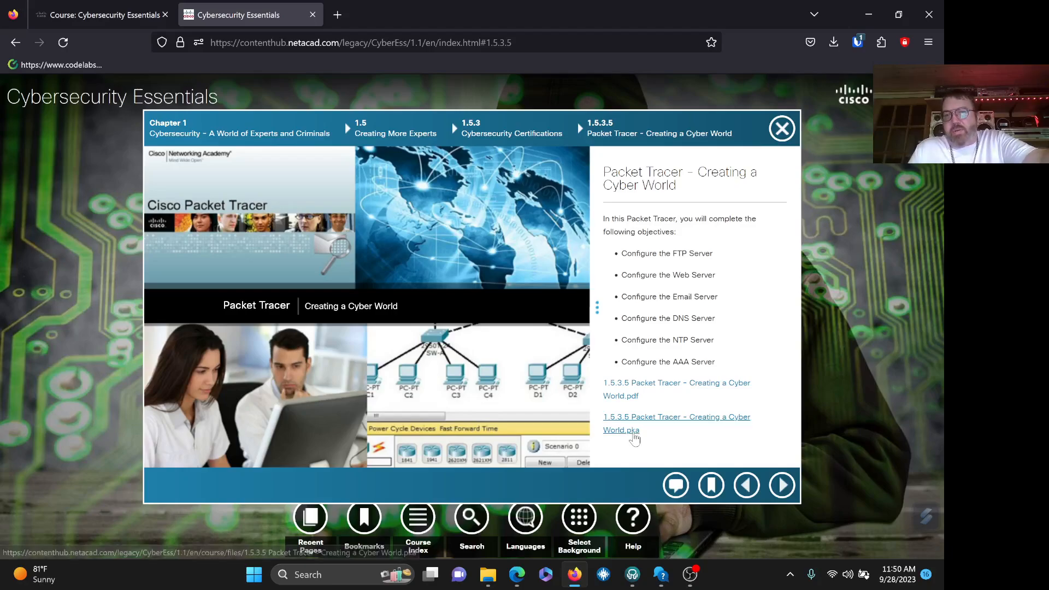
click(692, 422)
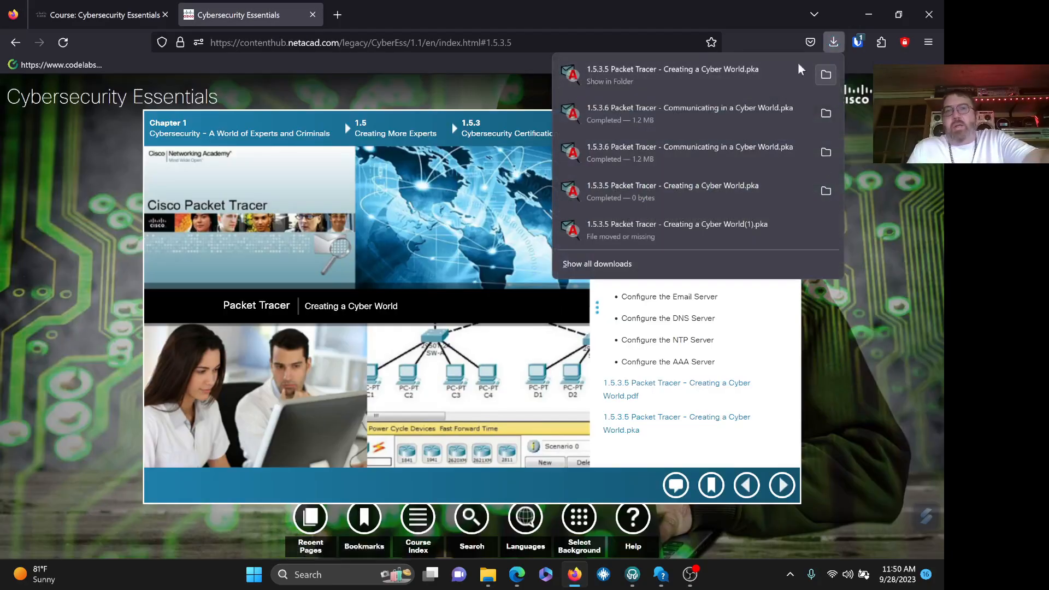
click(380, 18)
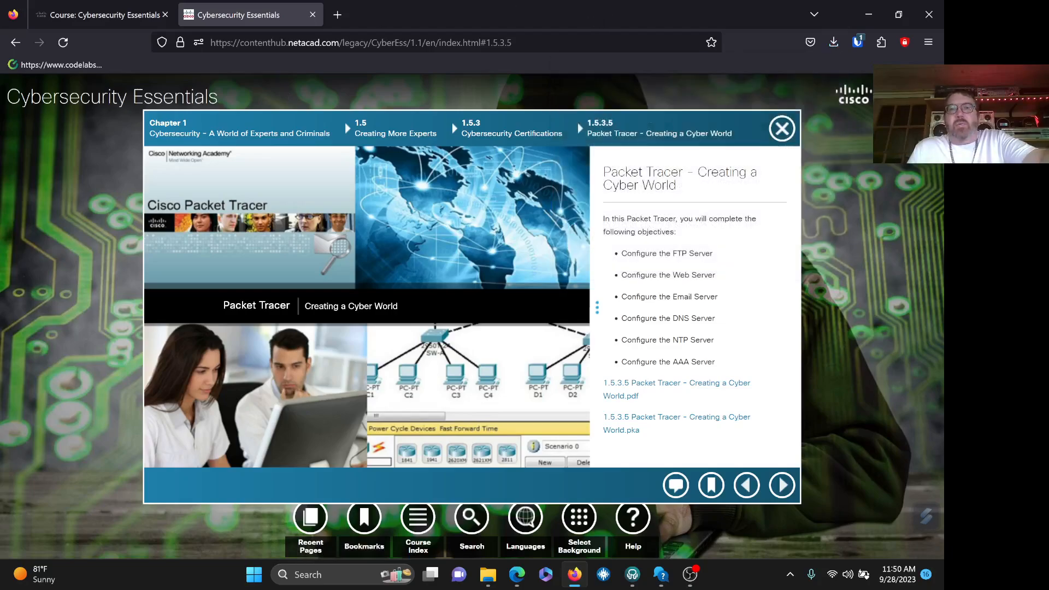
click(832, 42)
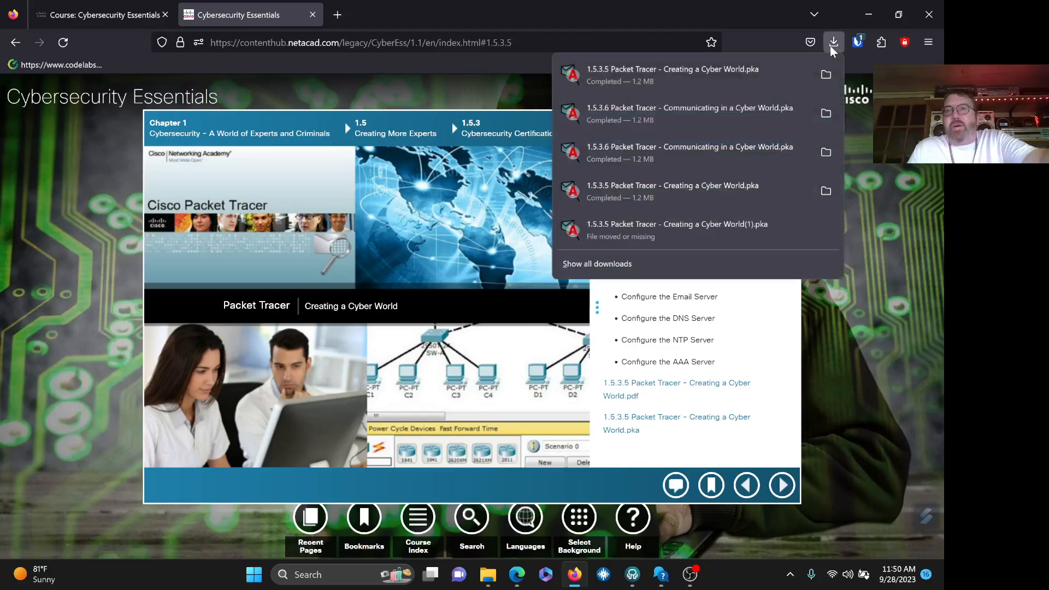
click(826, 76)
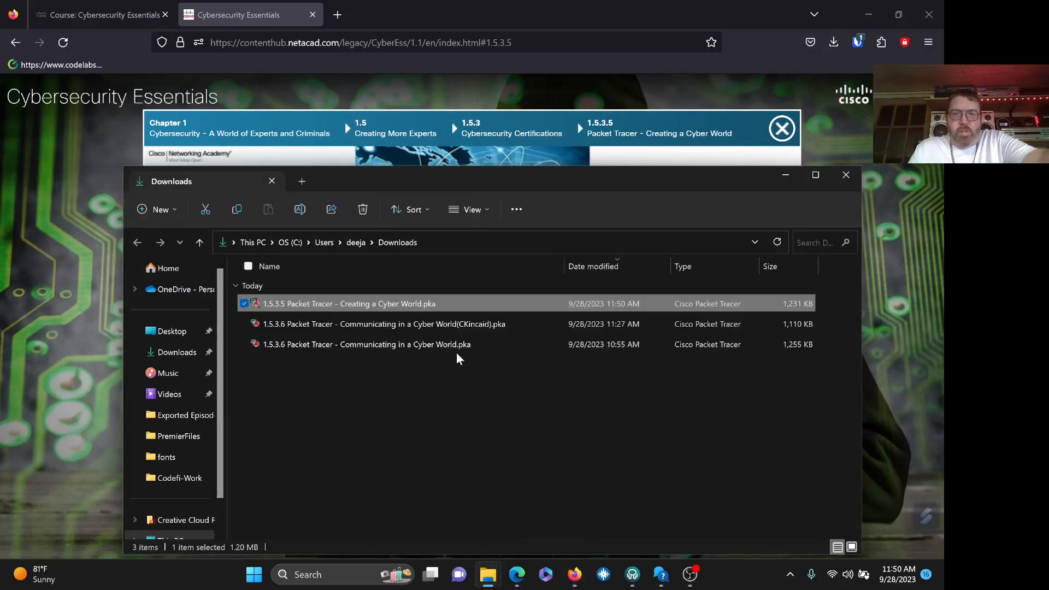
- Delete the two 1.5.3.6 .pka files and open 1.5.3.5 Creating a Cyber World.pka
drag(425, 366, 392, 327)
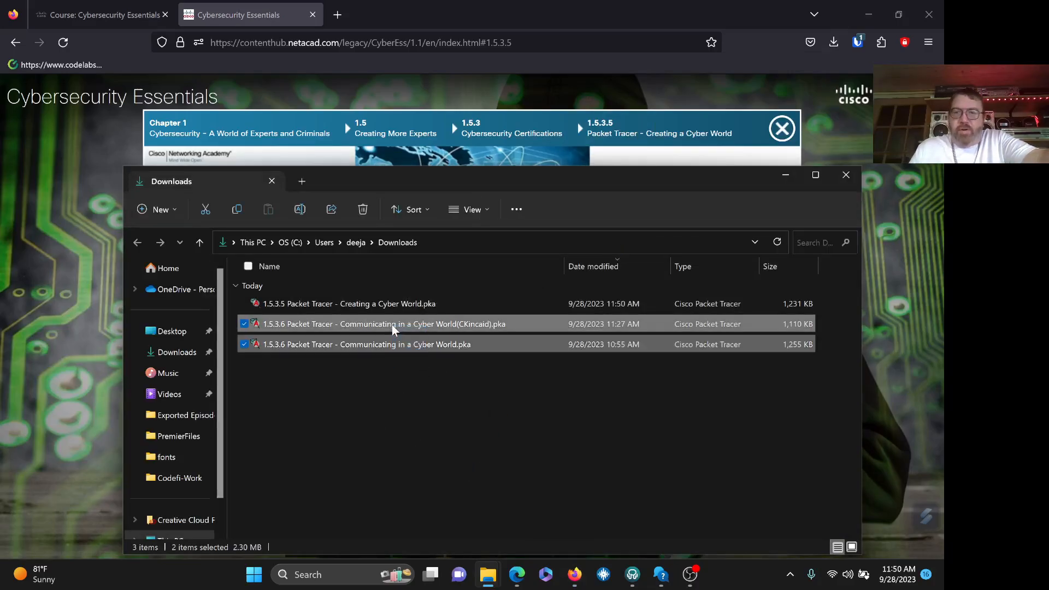
key(Delete)
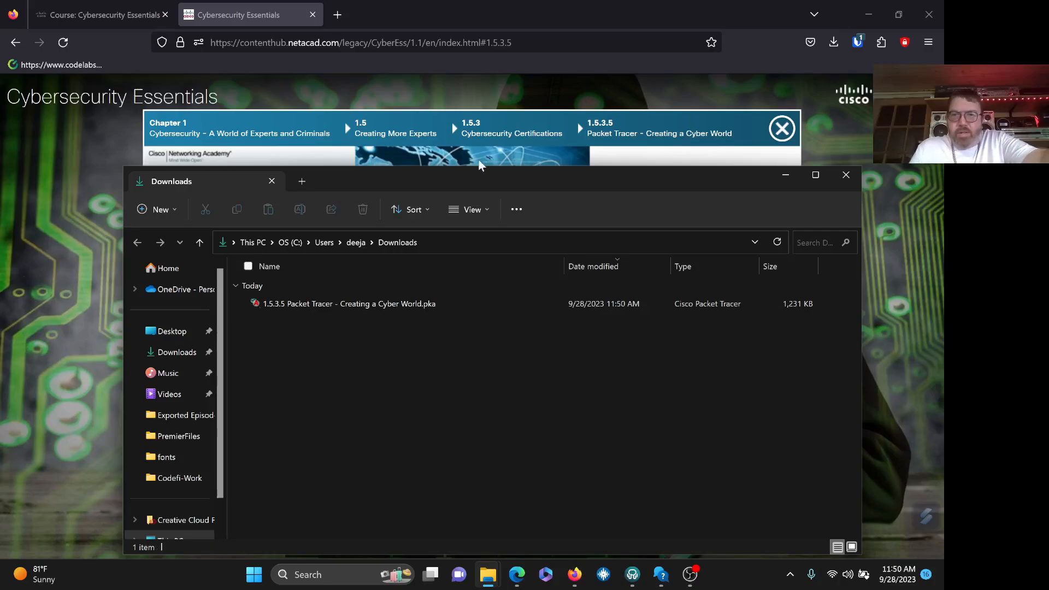
drag(472, 178, 496, 152)
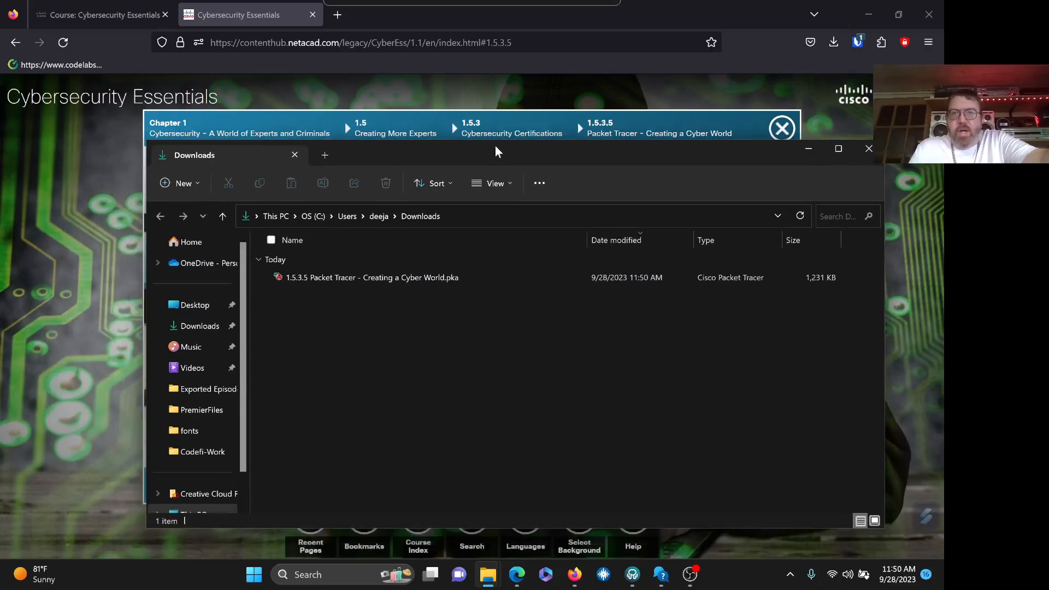
click(385, 281)
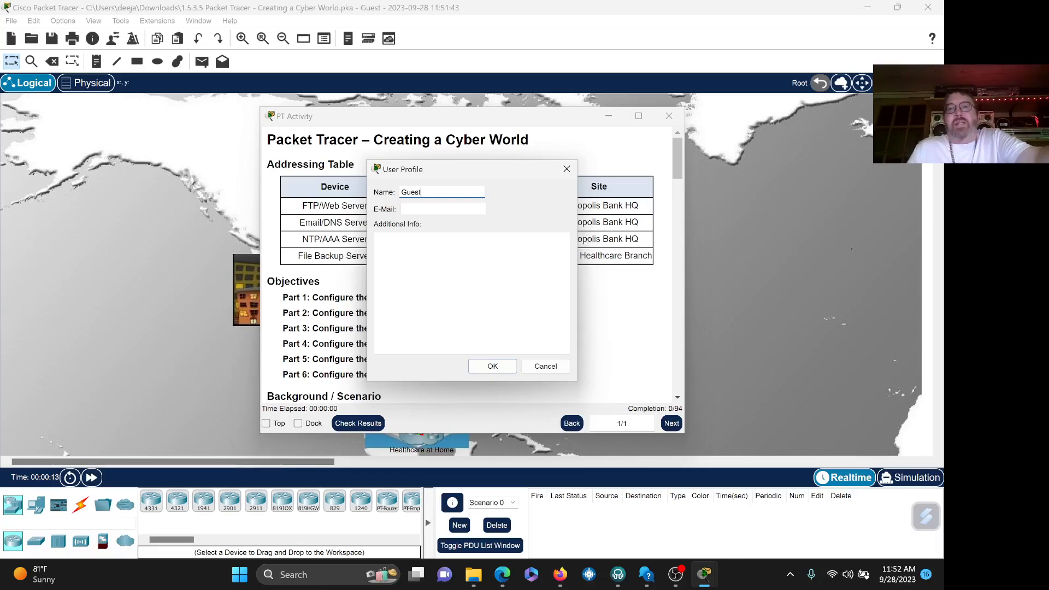
- Replace Guest in the User Profile with the user's full name and e-mail, then save it
click(377, 239)
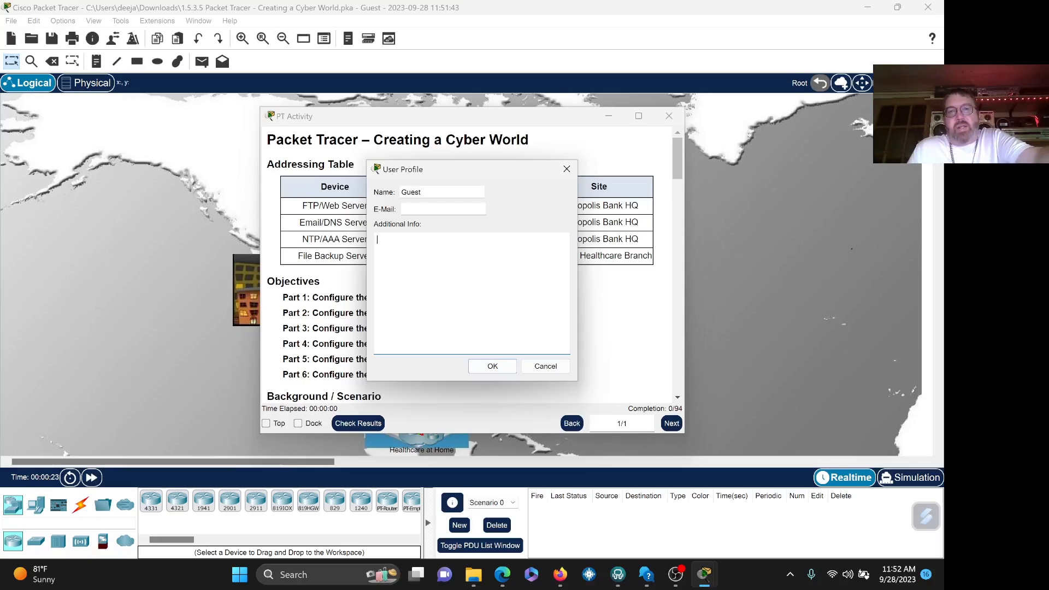
double_click(411, 192)
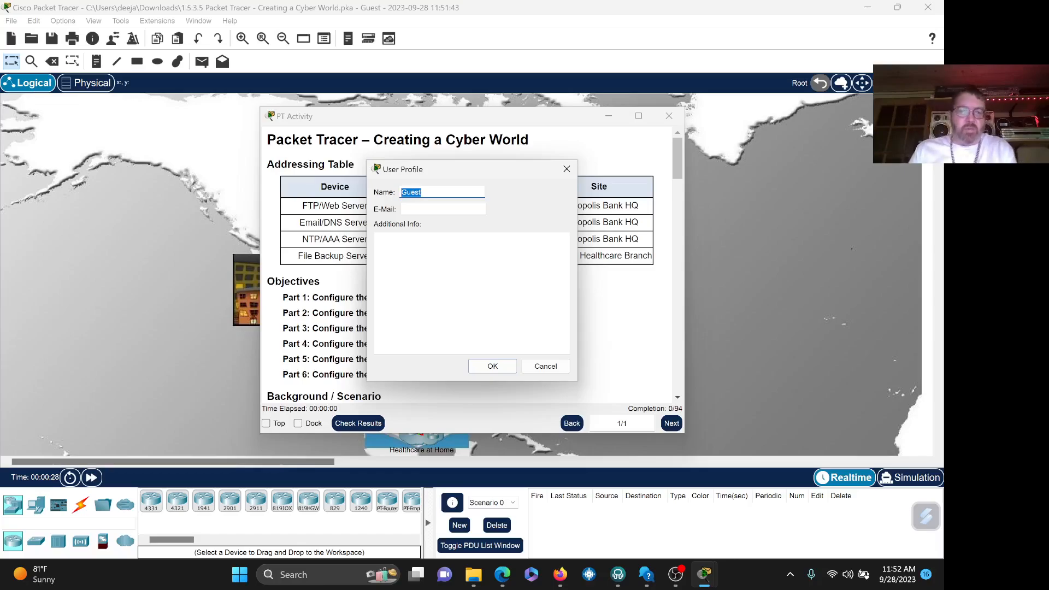
text(Chris Kincaid)
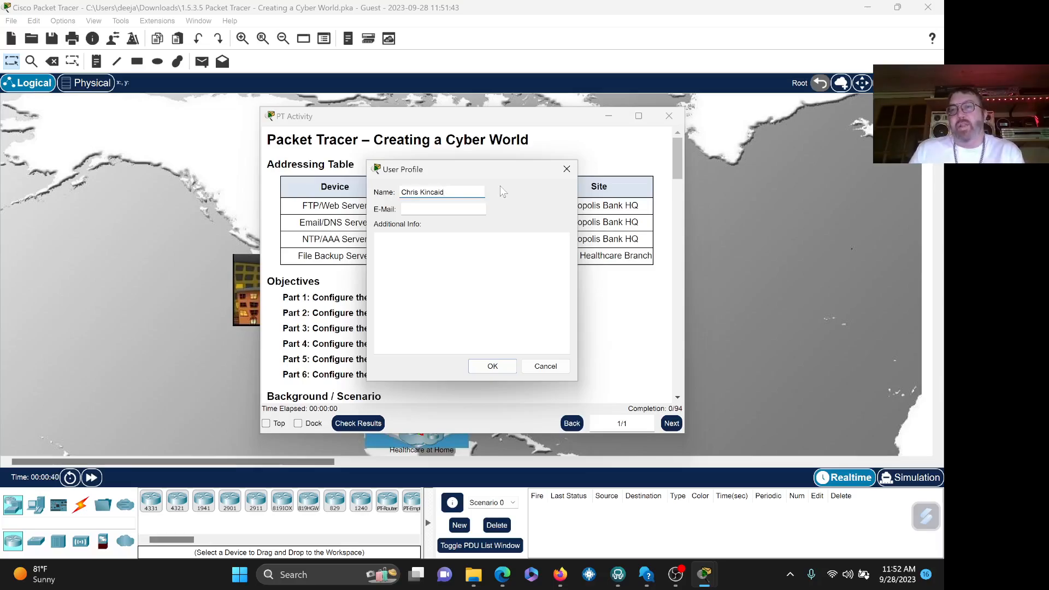
click(404, 209)
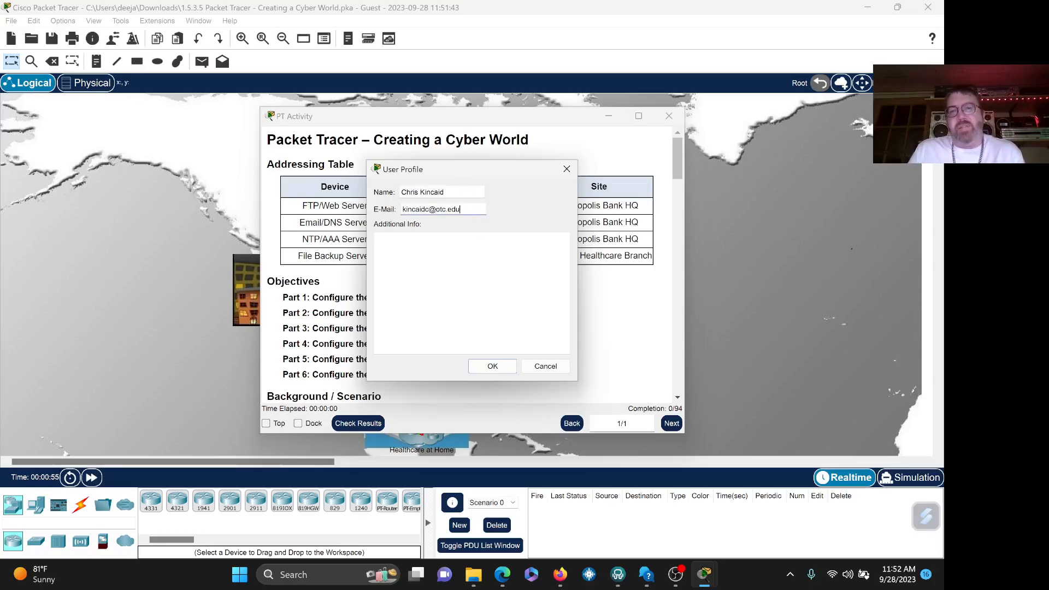
click(493, 365)
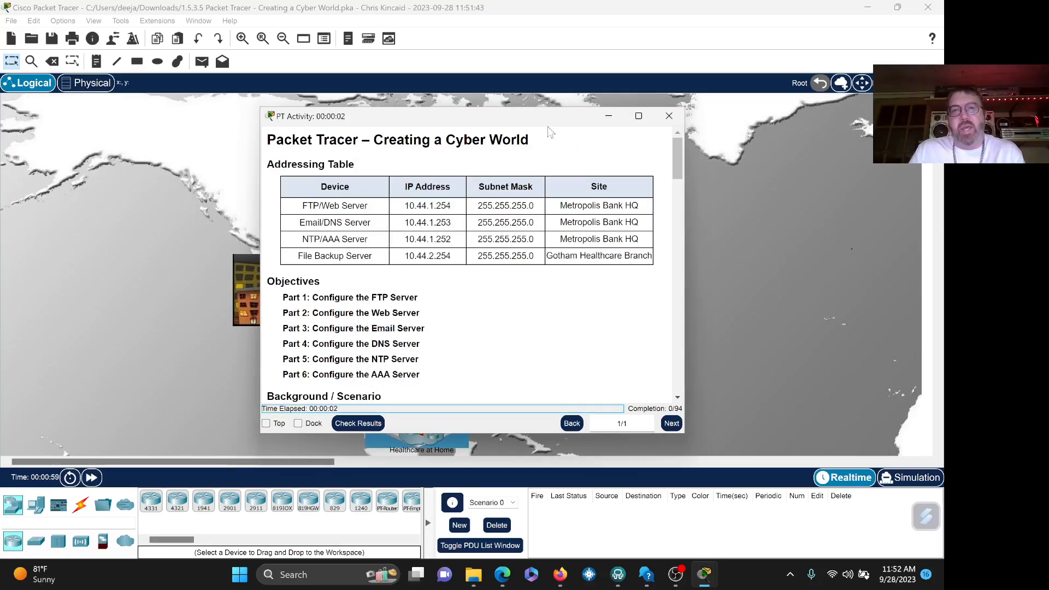
- Dock the PT Activity instructions on the left and adjust the pane width beside the map
drag(540, 123, 551, 122)
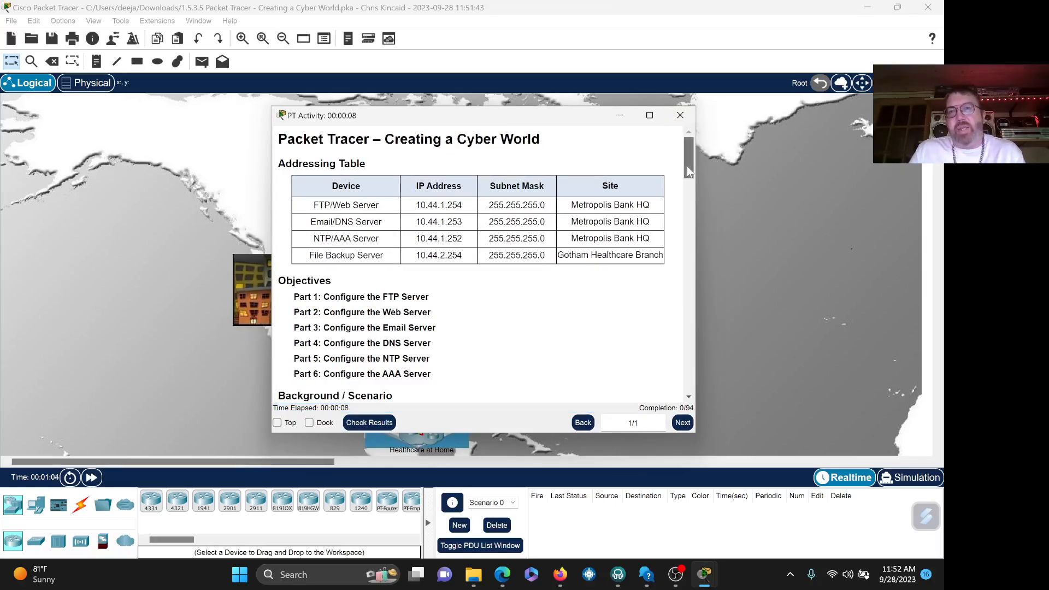
mouse_move(686, 166)
mouse_down()
mouse_move(688, 305)
mouse_move(693, 147)
mouse_up()
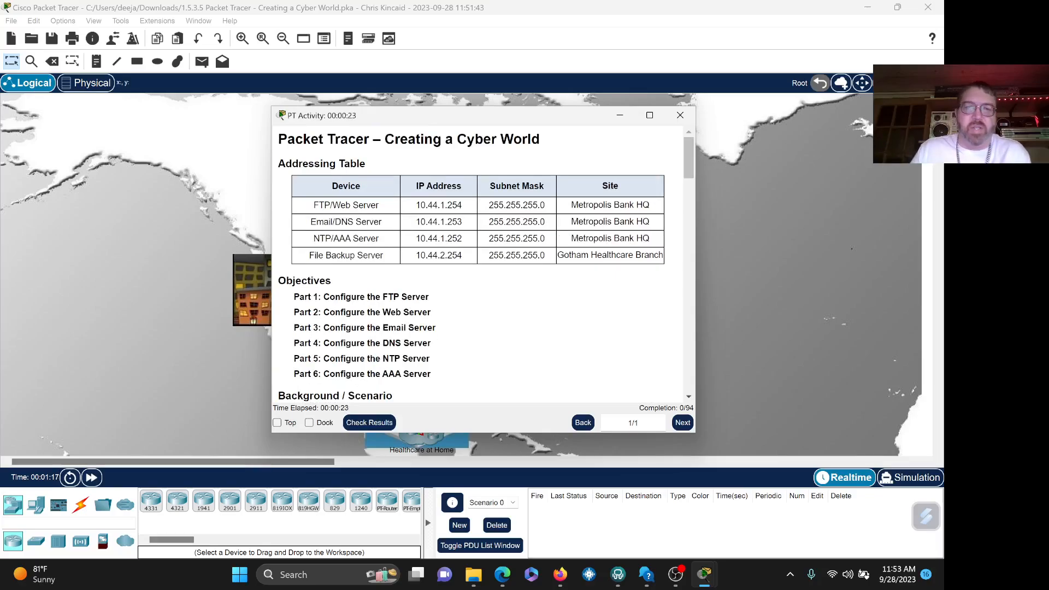
click(309, 423)
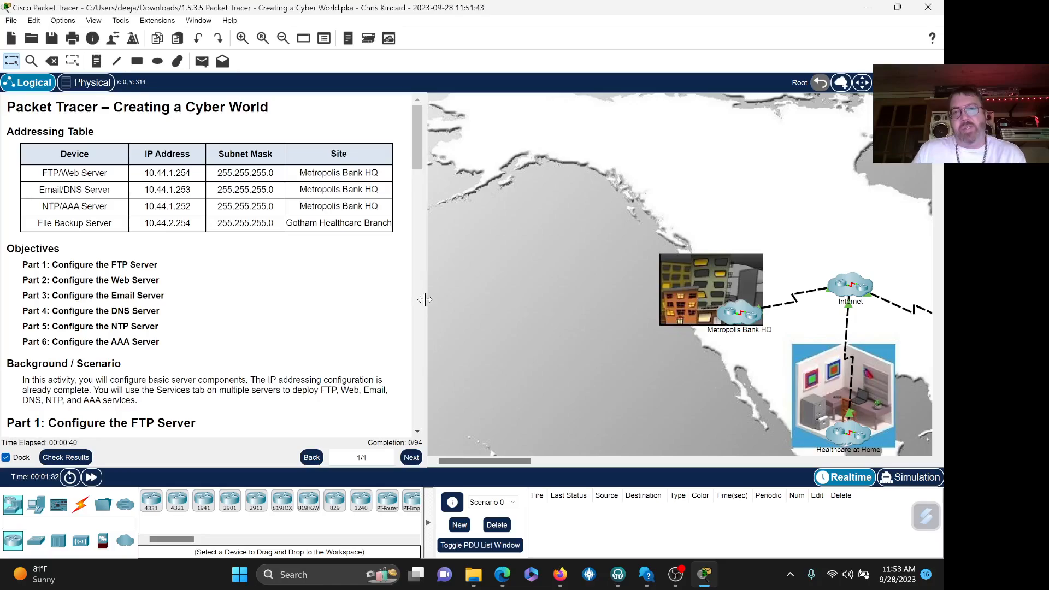
drag(424, 298, 341, 298)
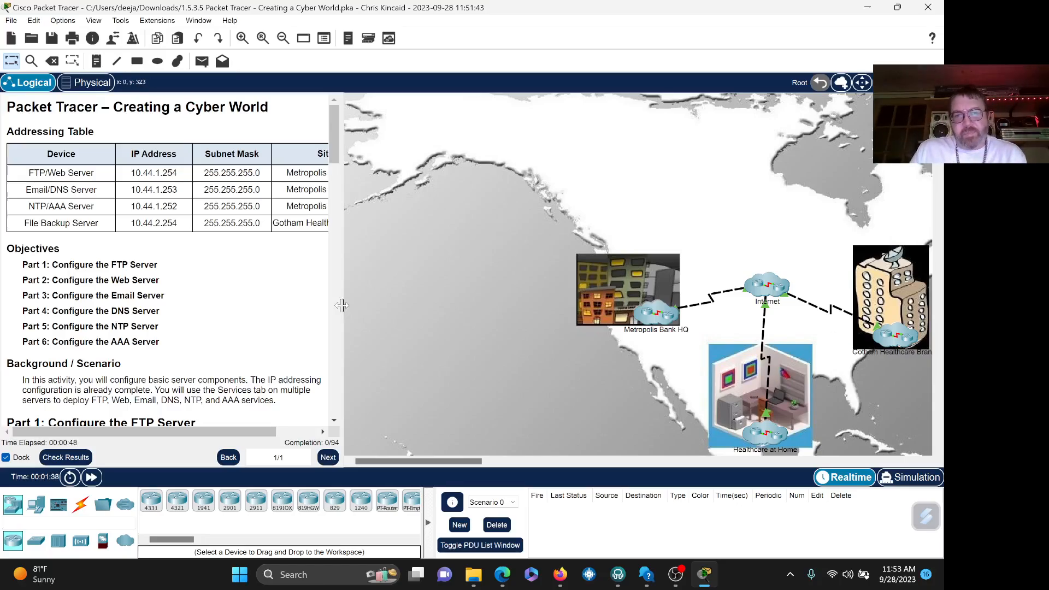
drag(341, 305, 381, 311)
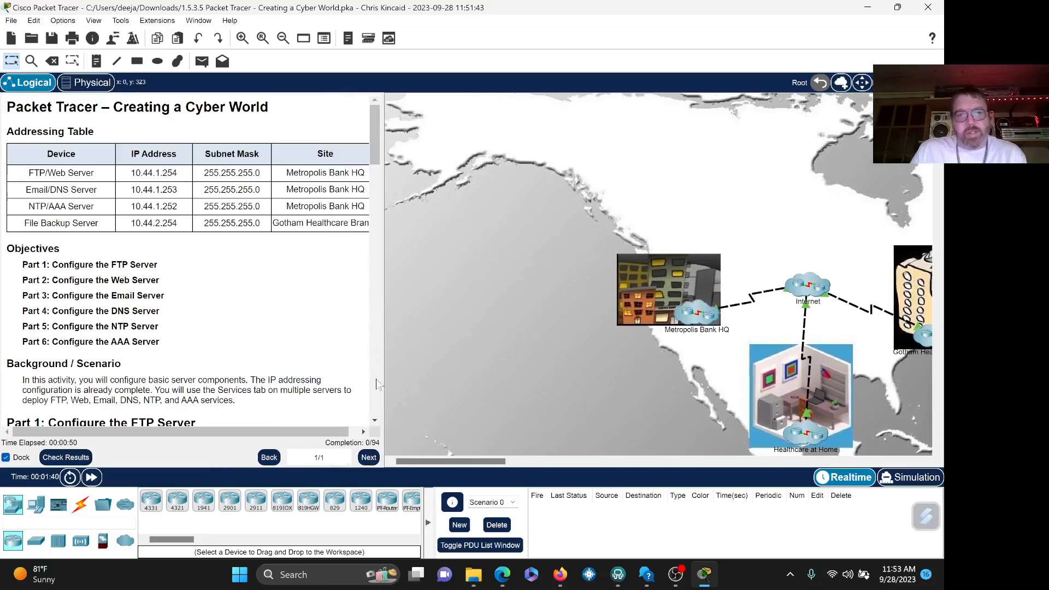
click(375, 420)
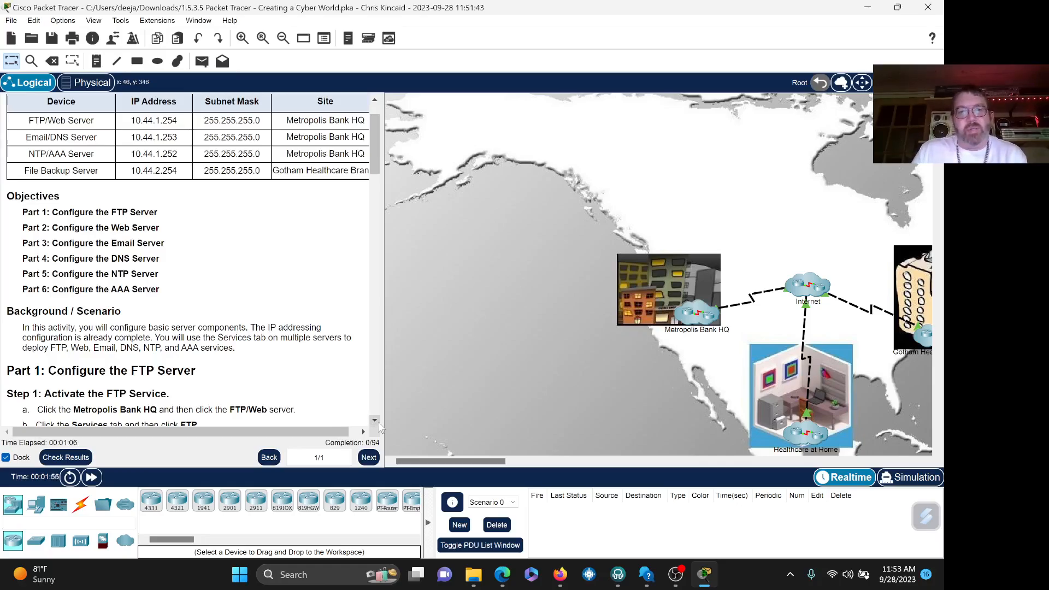
scroll(377, 424, down, 2)
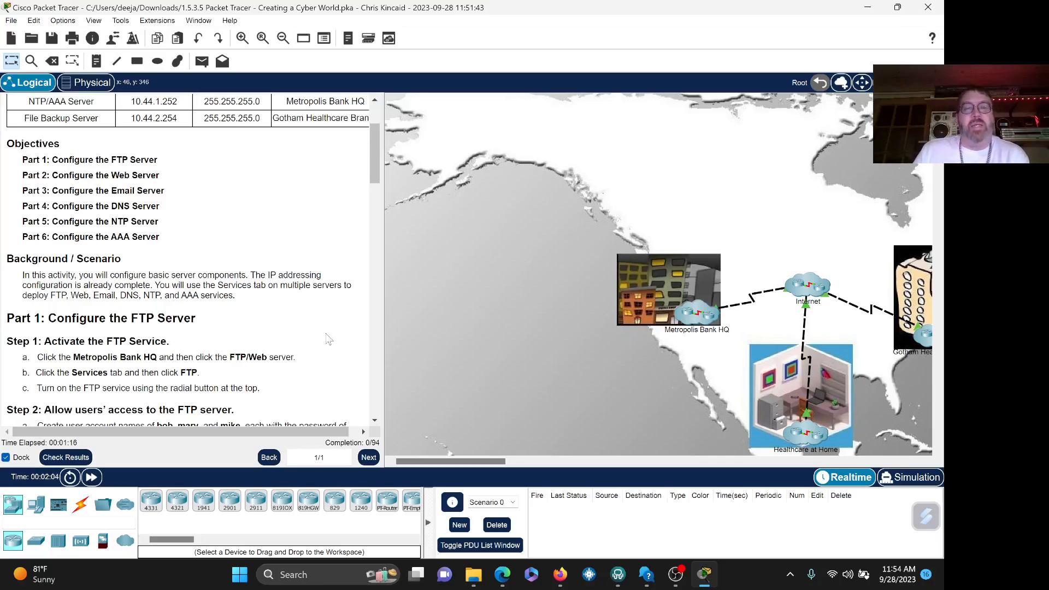
click(374, 421)
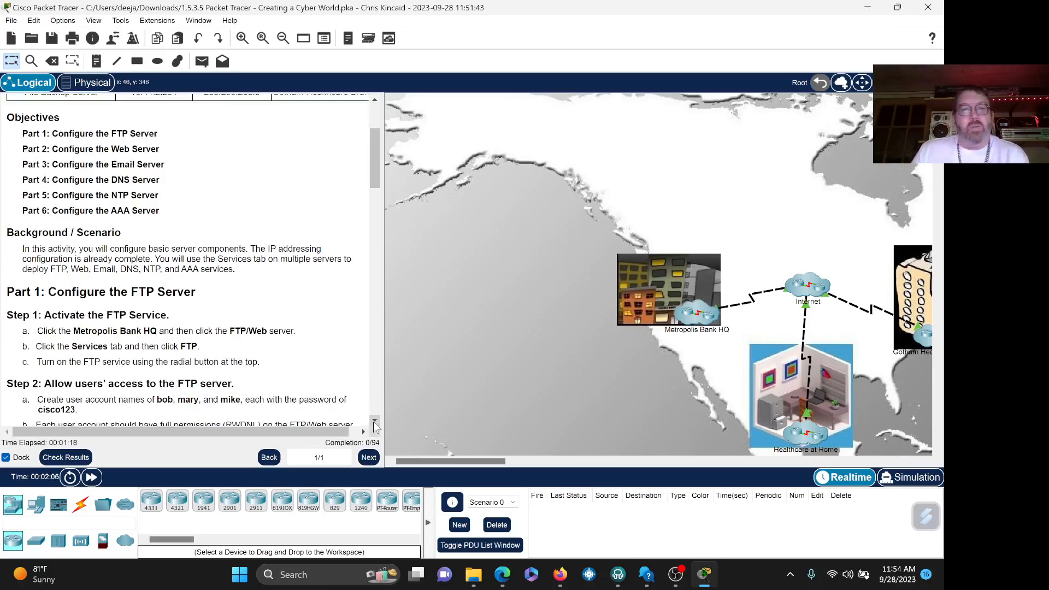
click(374, 421)
click(374, 421)
click(374, 421)
click(374, 421)
click(374, 421)
click(374, 421)
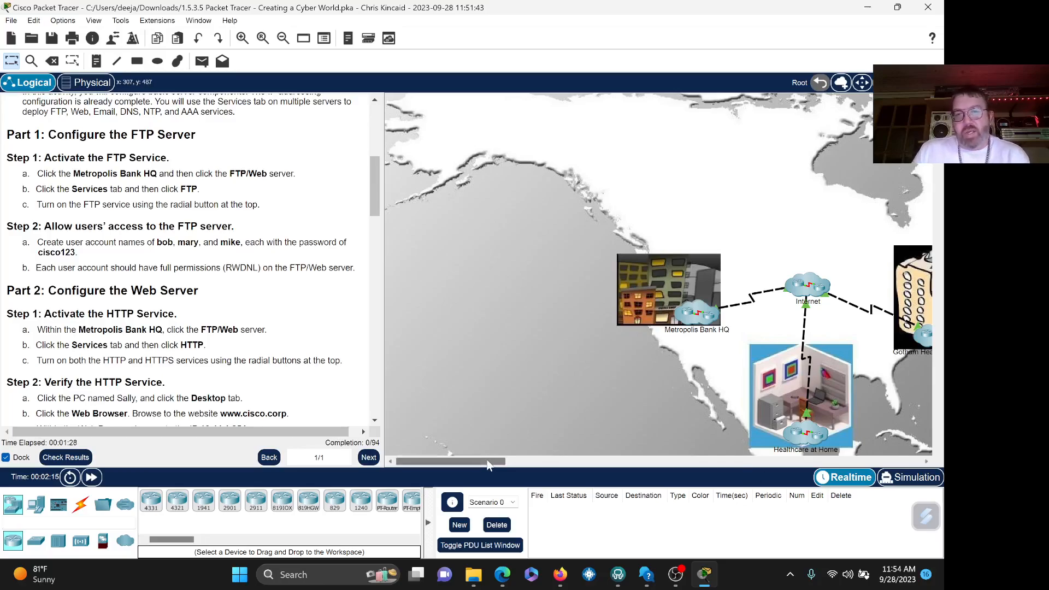
mouse_move(487, 462)
mouse_down()
mouse_move(533, 462)
mouse_move(511, 461)
mouse_up()
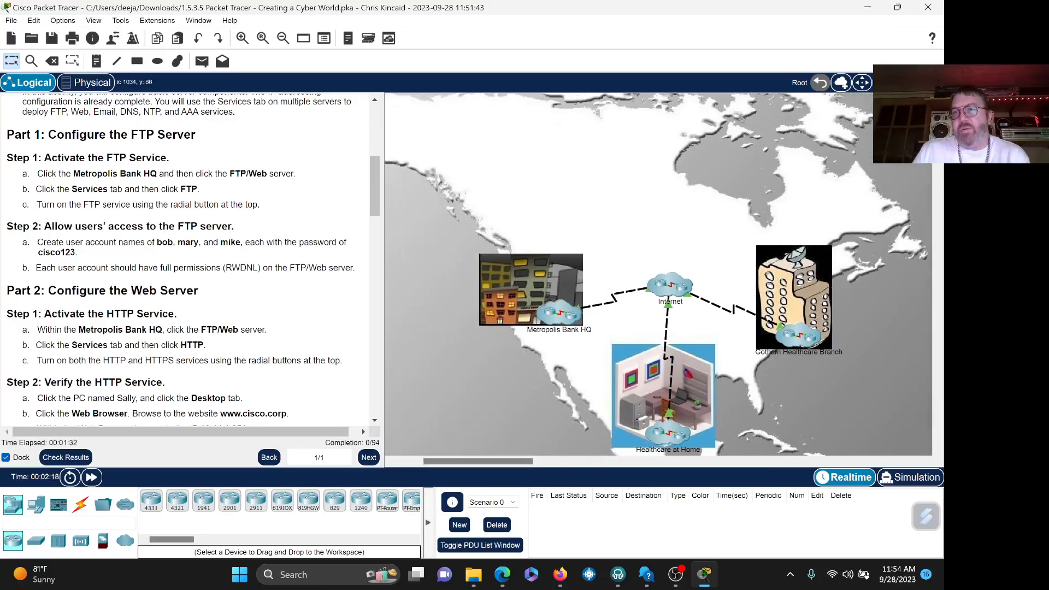
scroll(658, 273, down, 3)
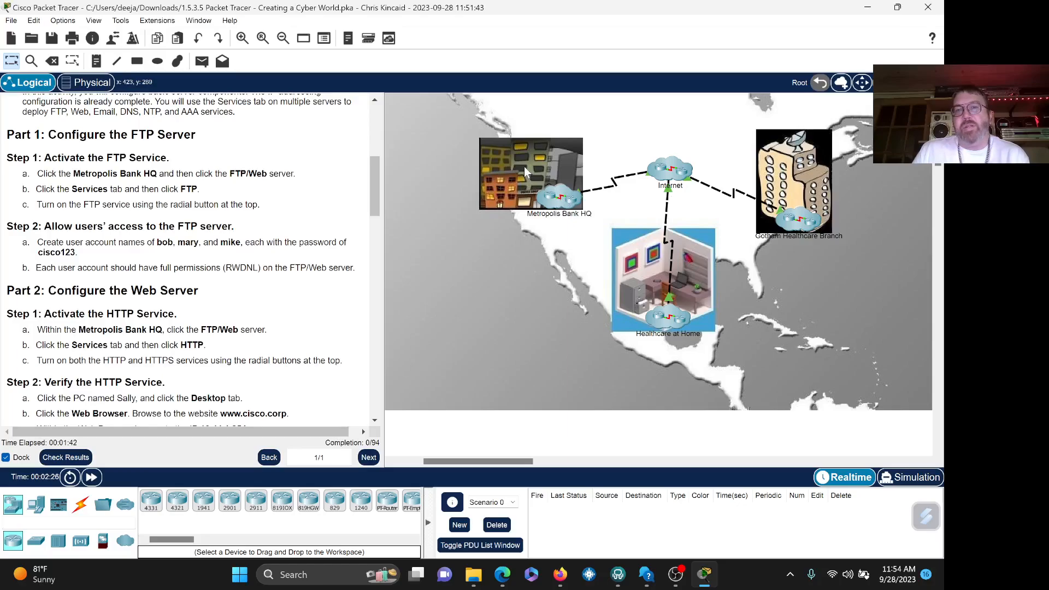
- Open Metropolis Bank HQ and zoom out until the whole floor plan and Network Closet show
click(564, 202)
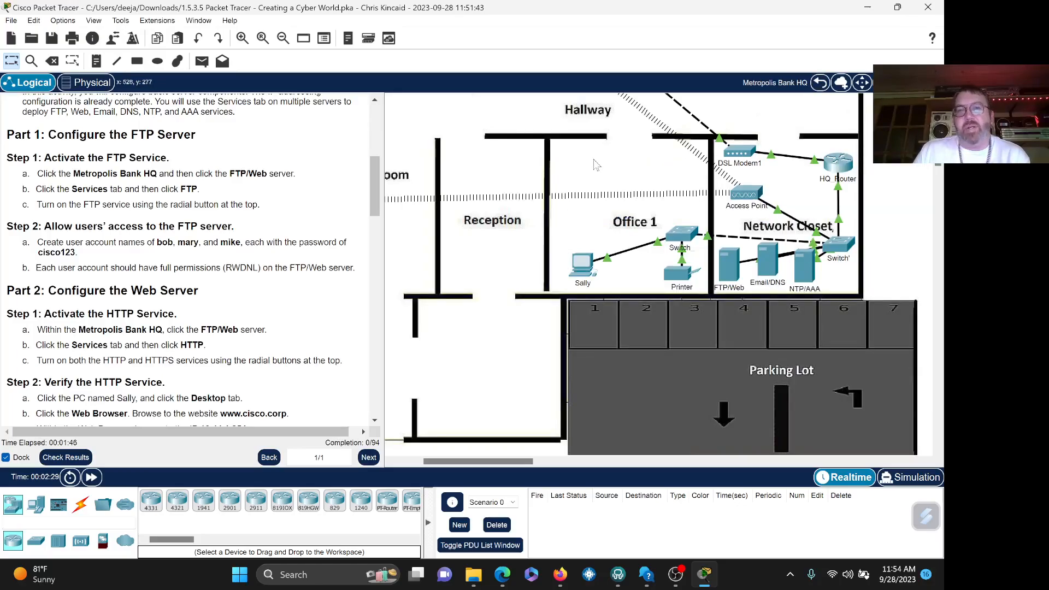
click(283, 39)
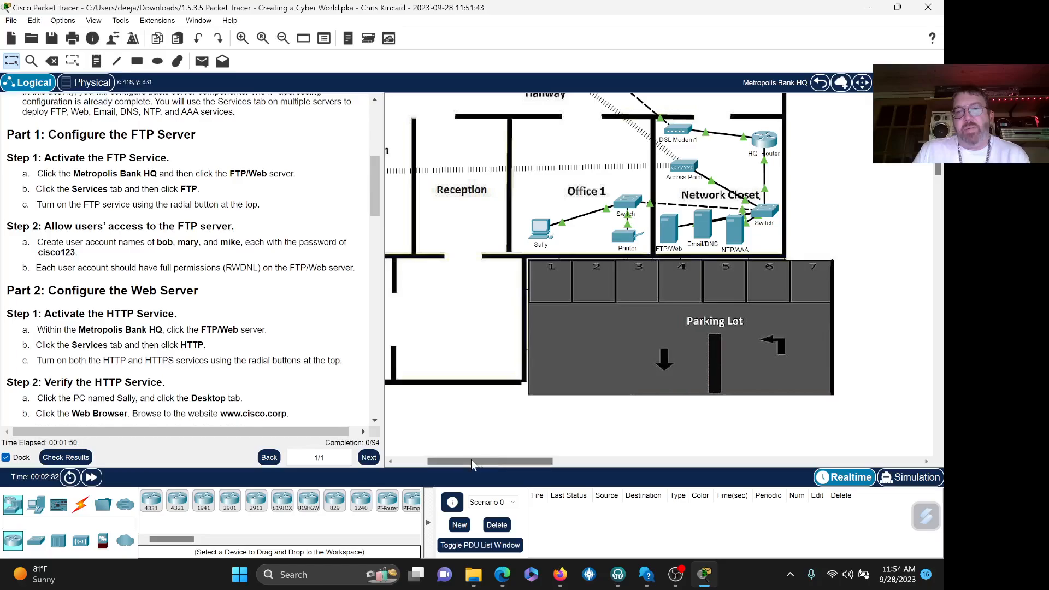
drag(474, 462, 442, 463)
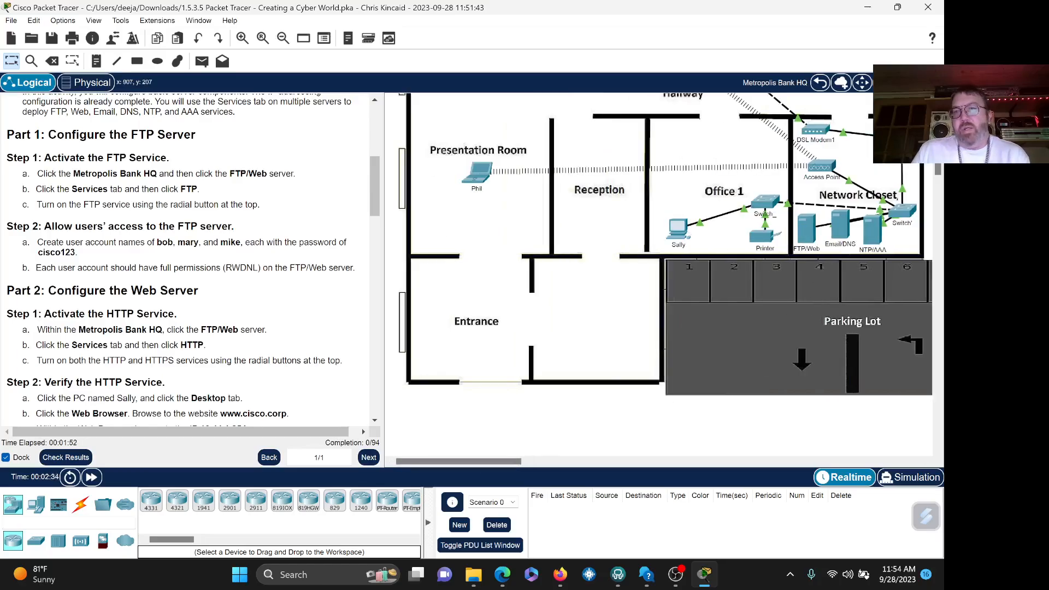
scroll(574, 137, up, 3)
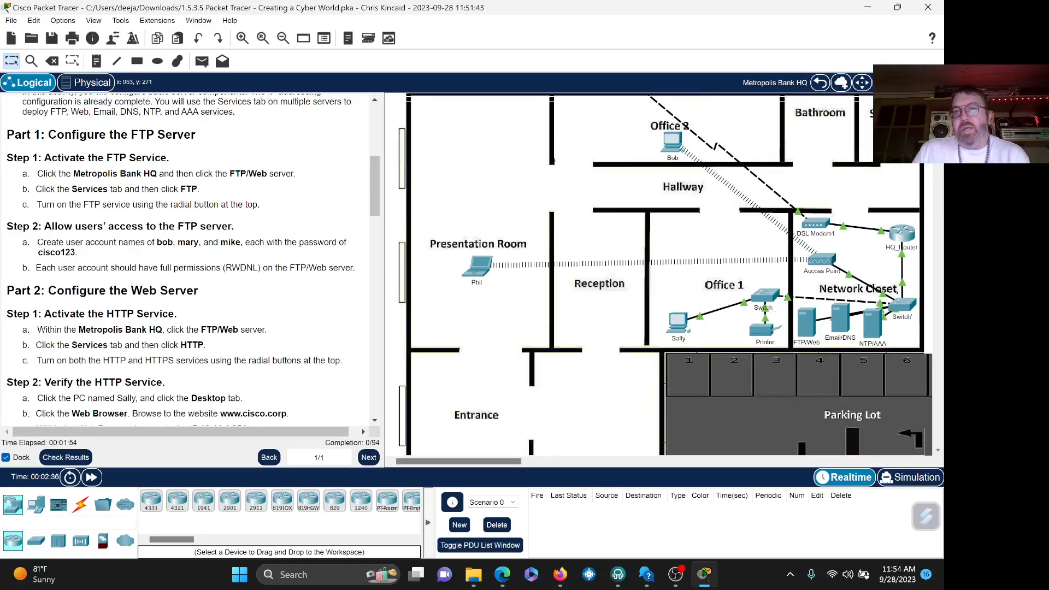
click(283, 38)
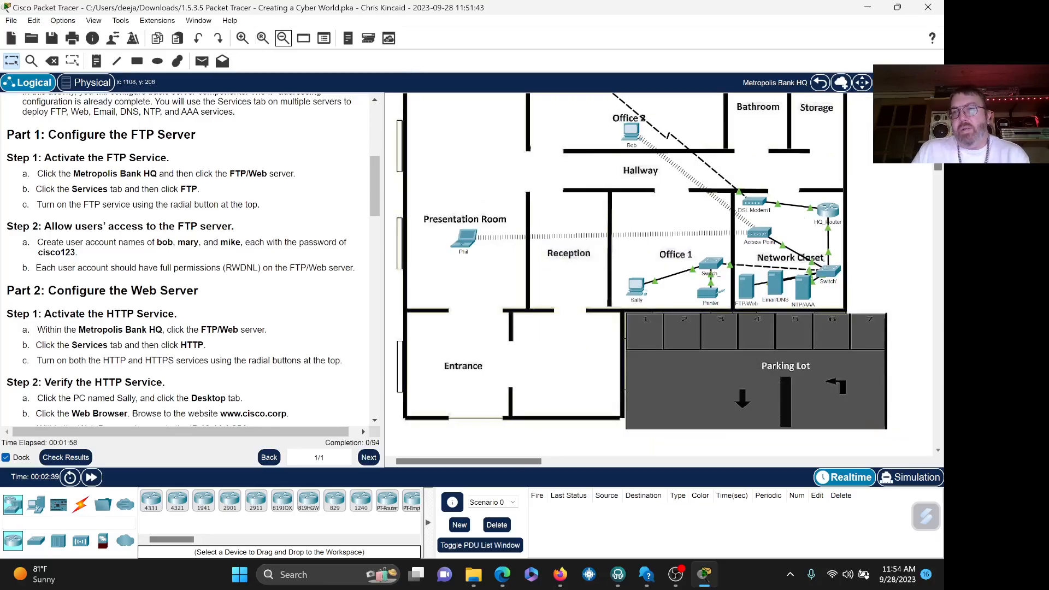
scroll(643, 271, up, 1)
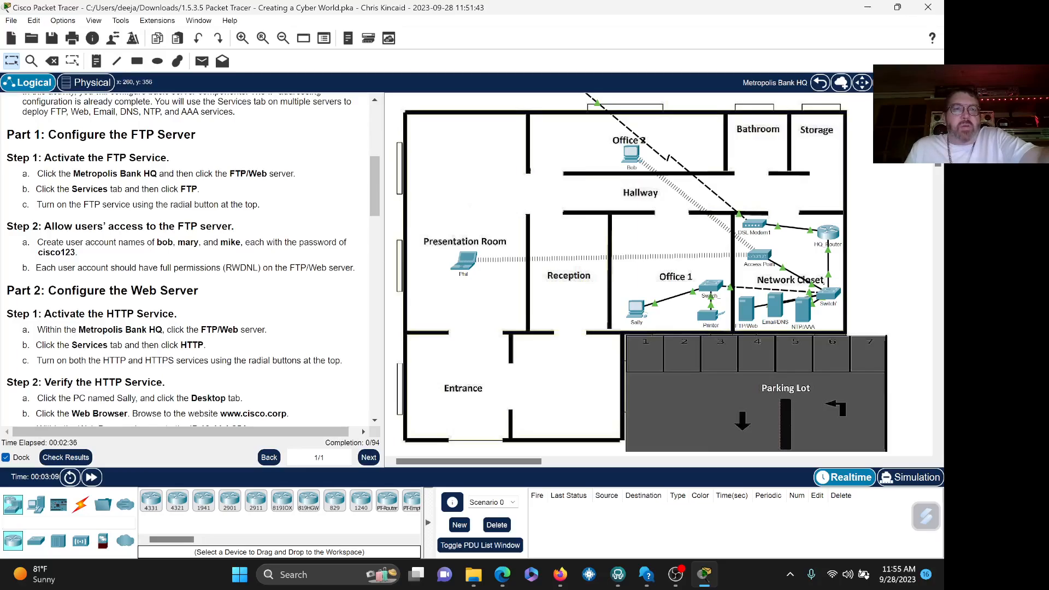
- Open the FTP/Web server window, keep it on Top, and show its Services settings
click(748, 316)
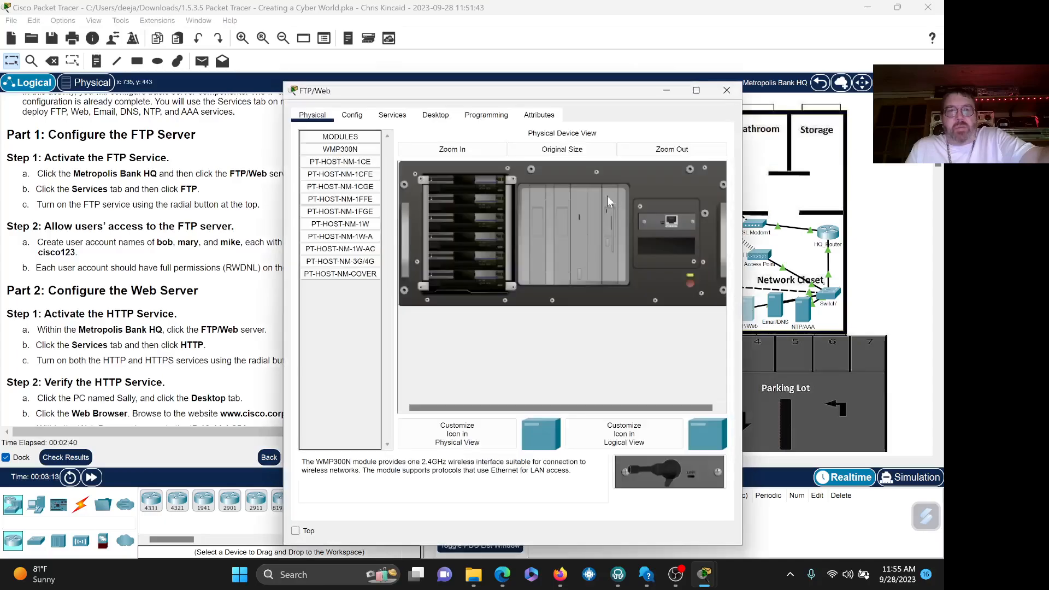
drag(506, 95, 568, 94)
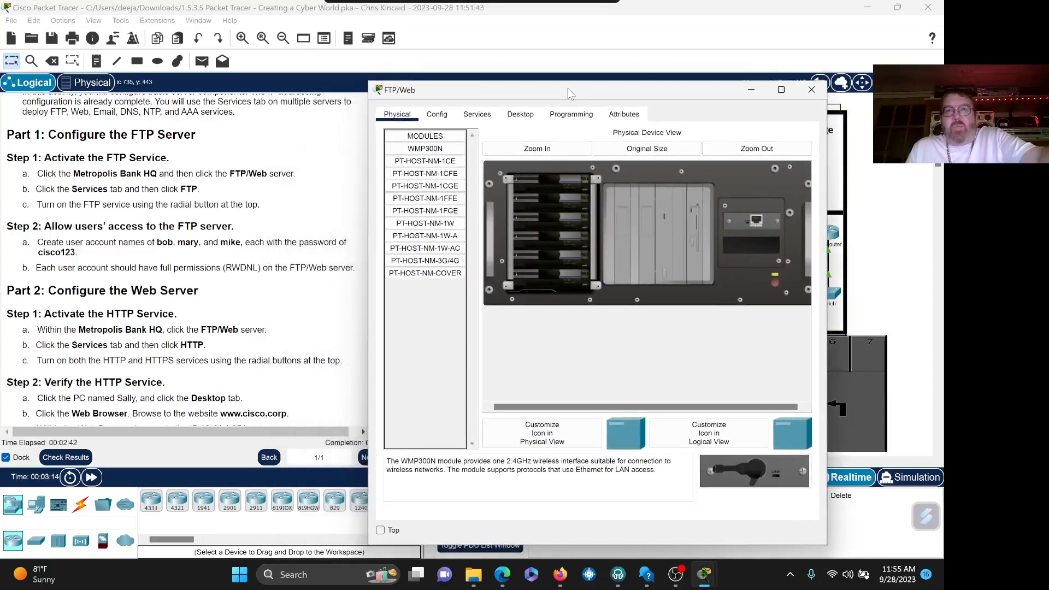
click(380, 530)
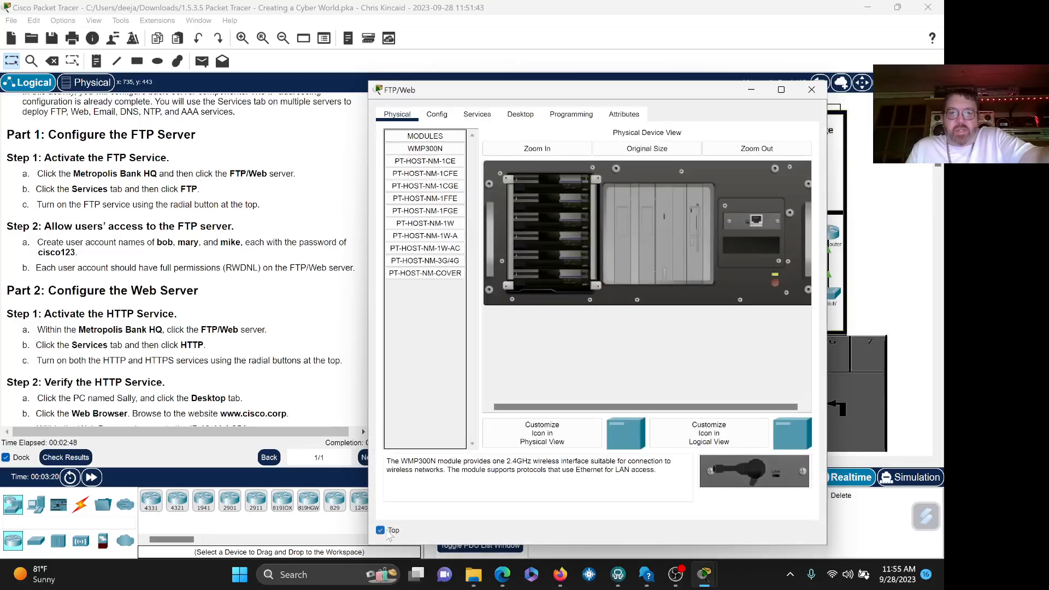
click(381, 530)
click(381, 529)
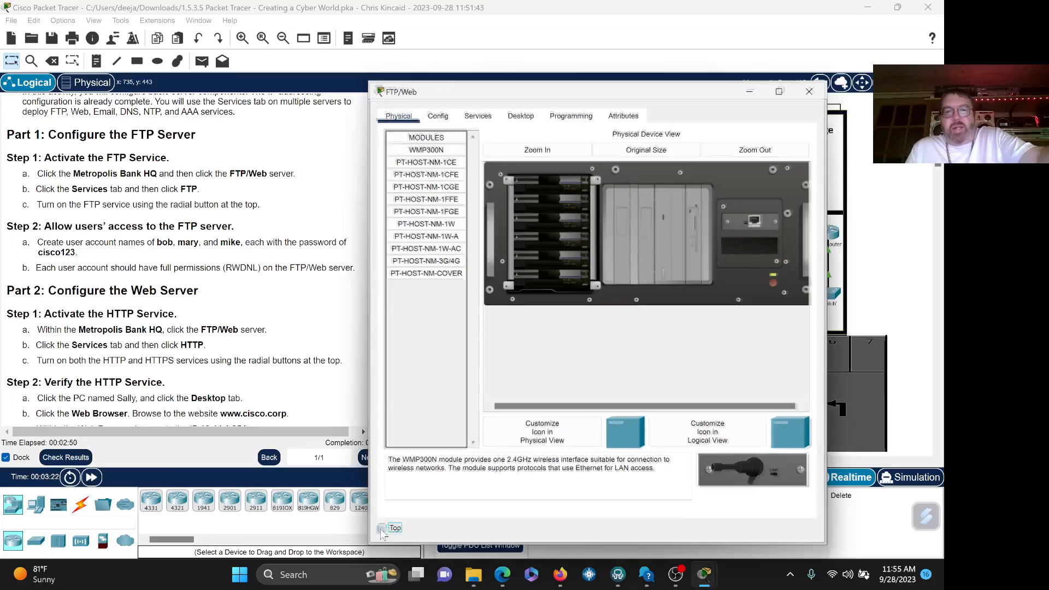
click(331, 315)
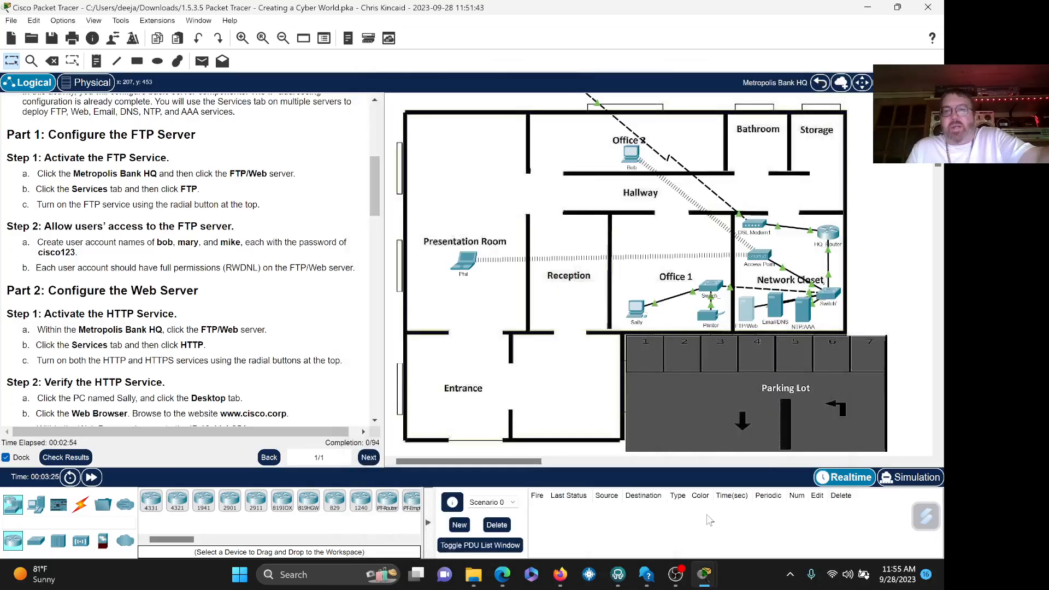
mouse_move(704, 576)
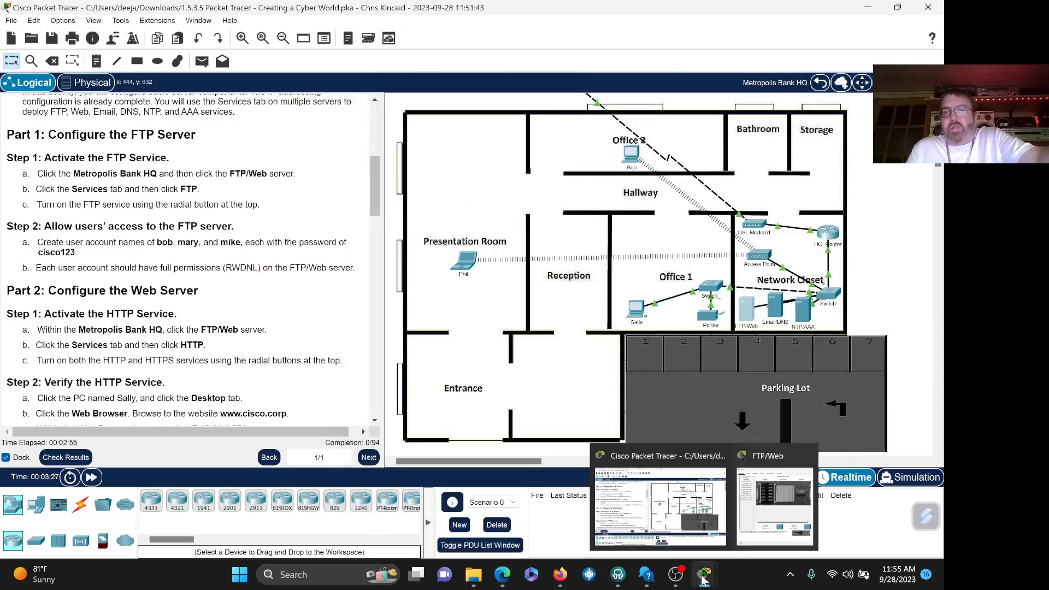
click(785, 494)
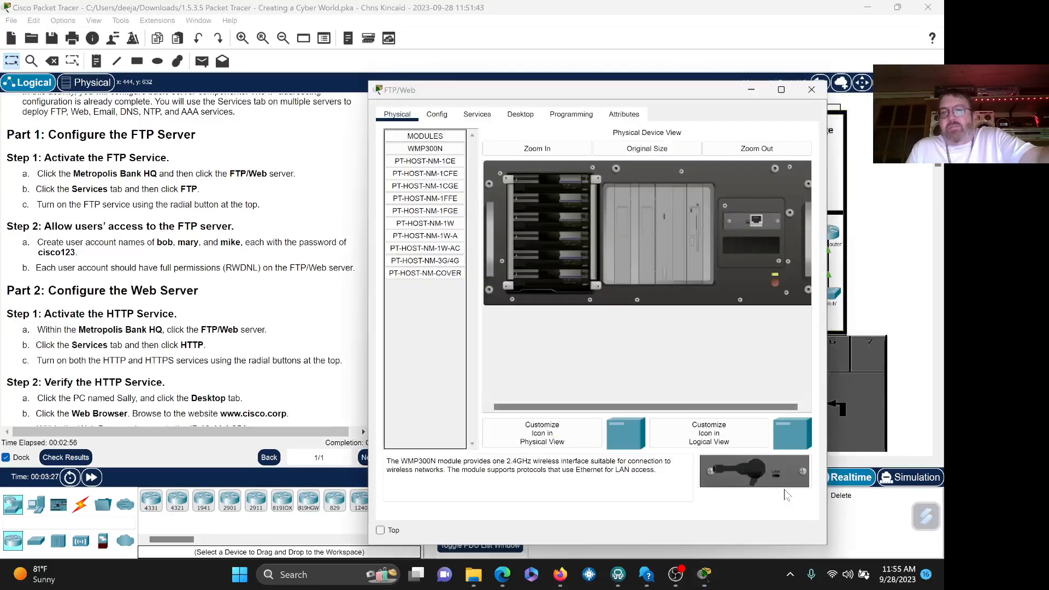
click(380, 532)
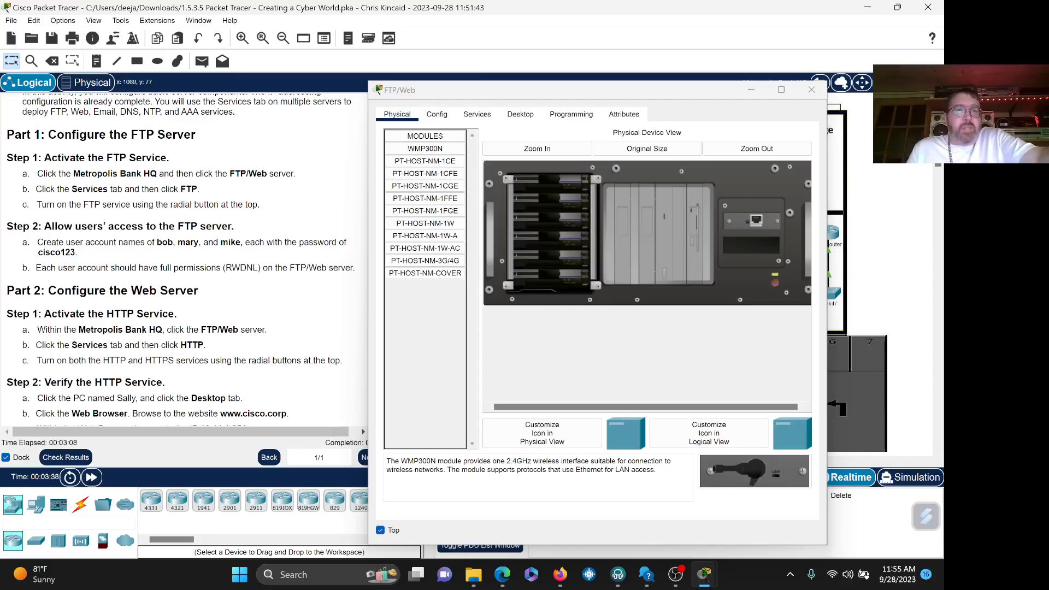
click(485, 116)
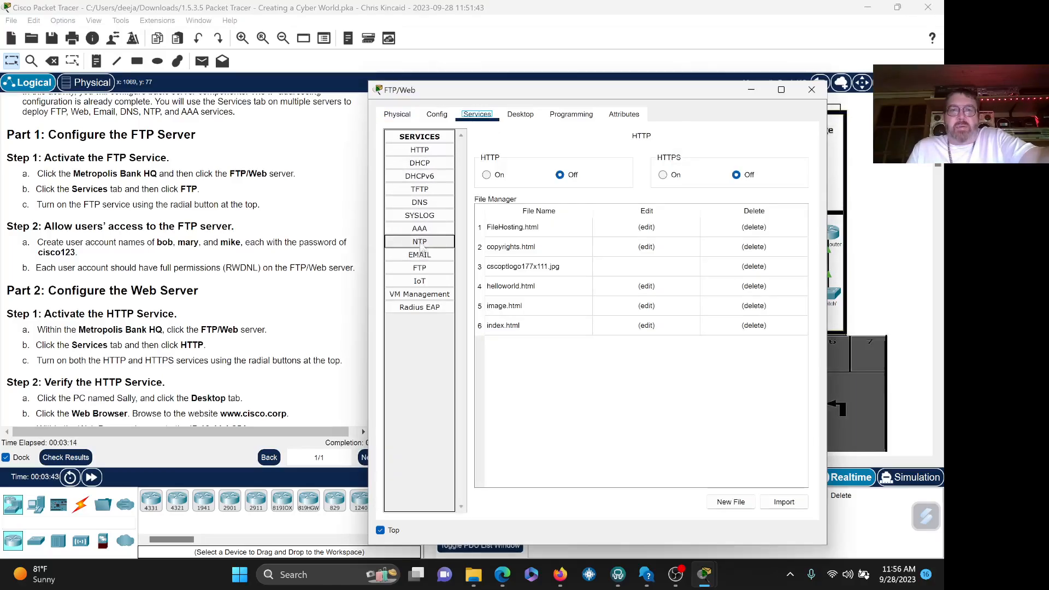
- Select the FTP service on the FTP/Web server and switch it On
click(421, 268)
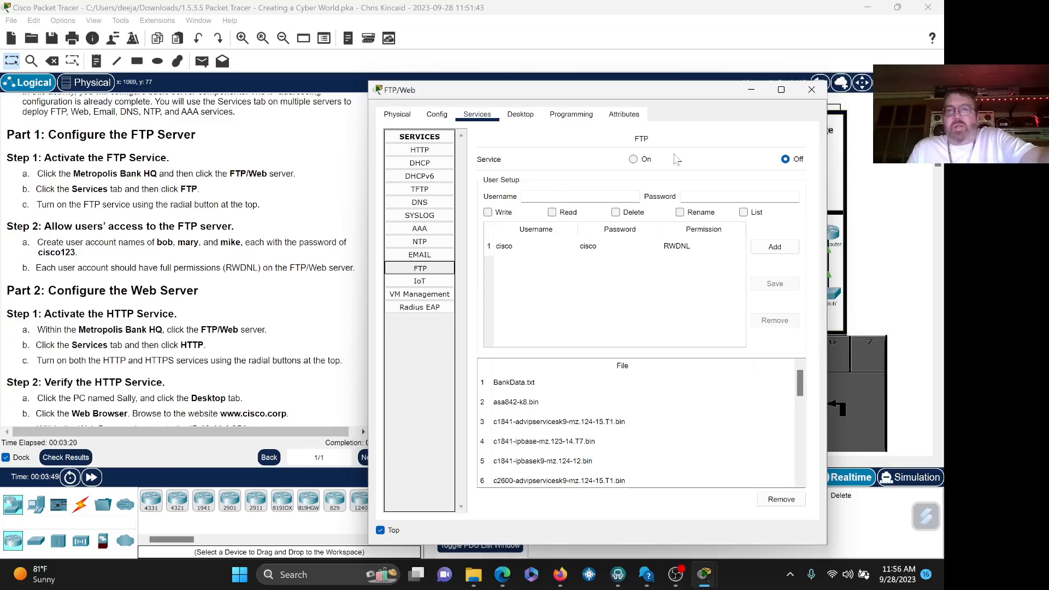
click(633, 159)
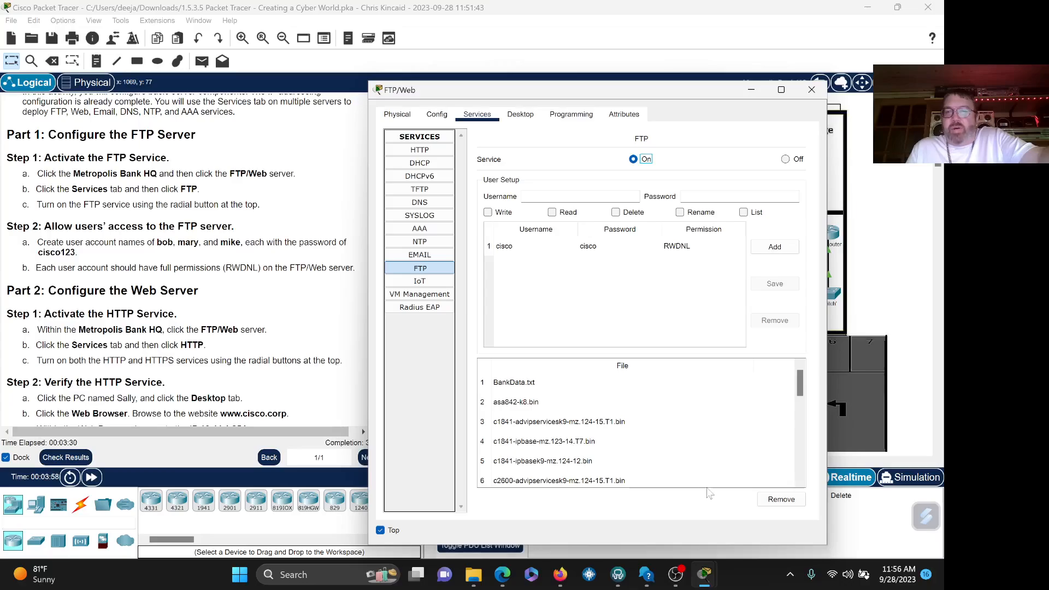
click(722, 501)
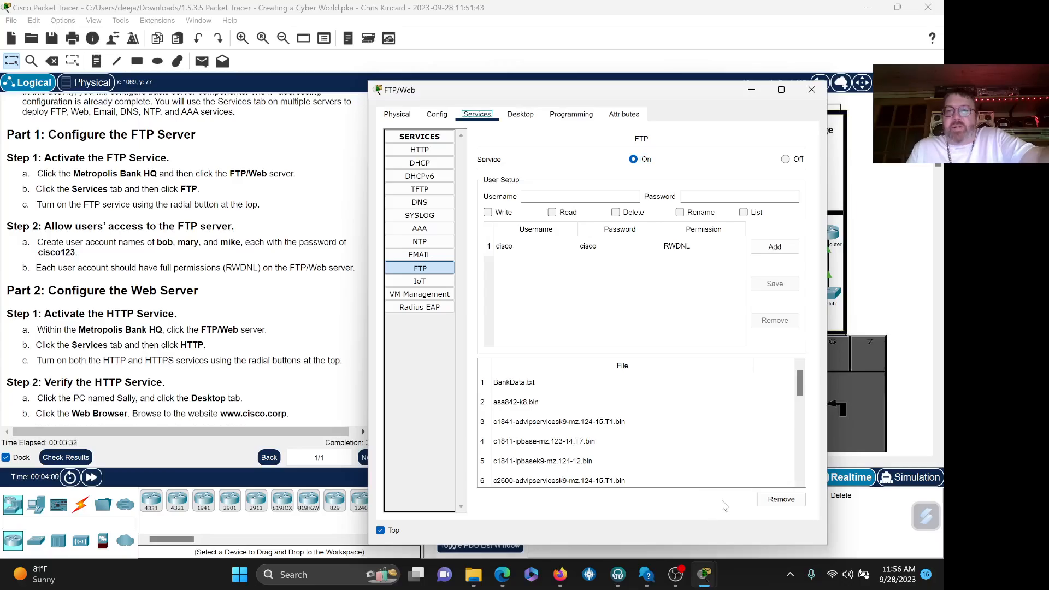
drag(666, 88, 681, 77)
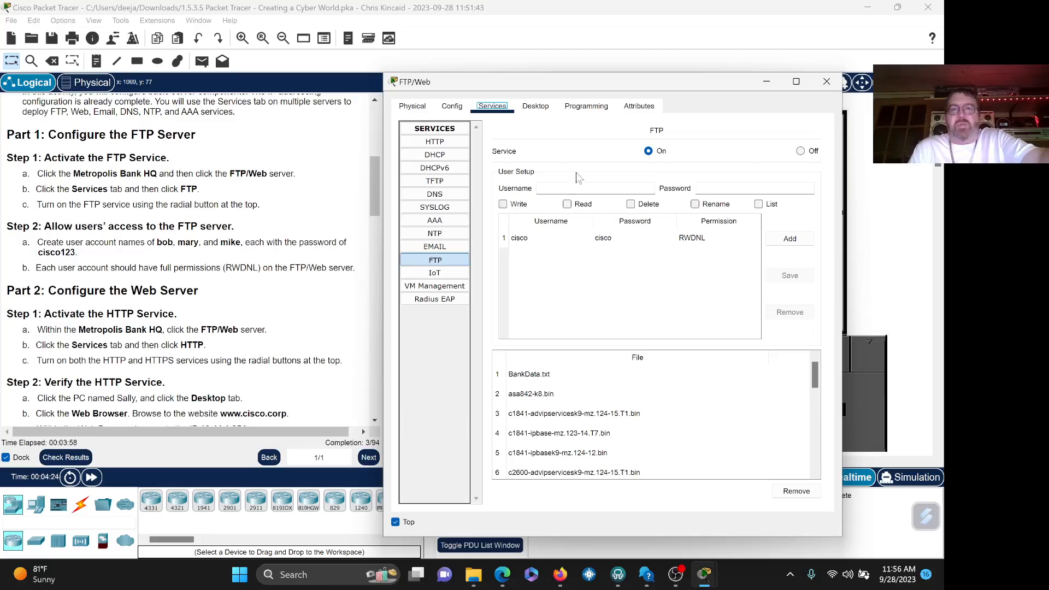
click(595, 188)
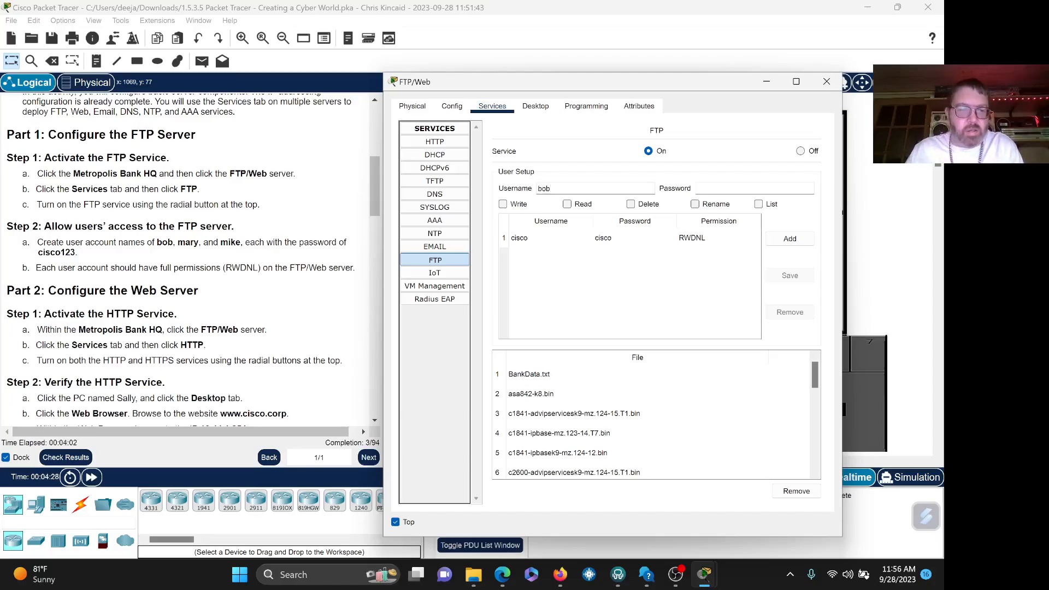
key(Tab)
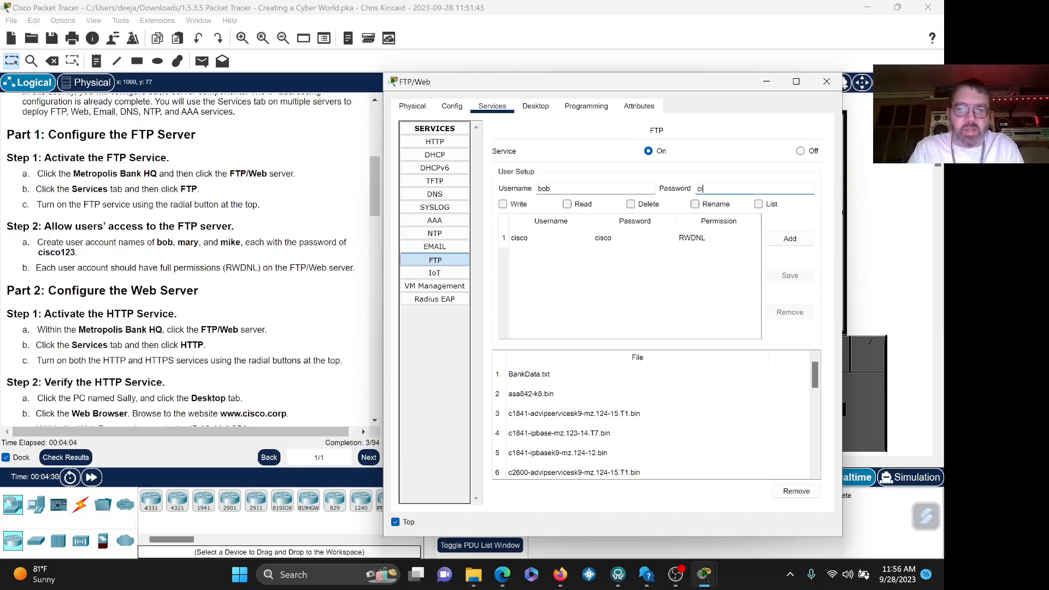
text(cisco123)
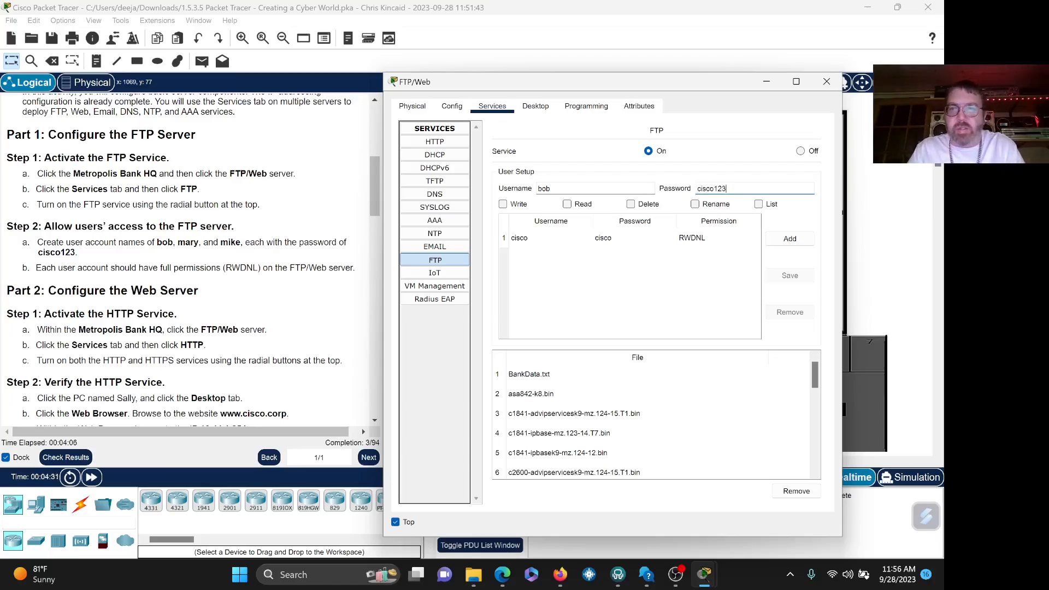
key(ctrl+a)
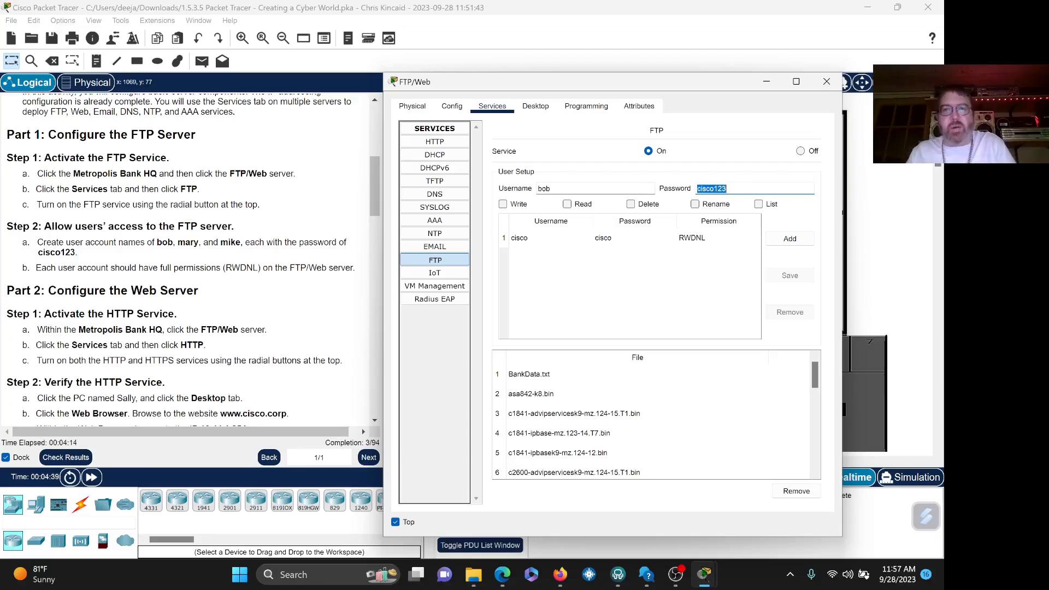
click(571, 204)
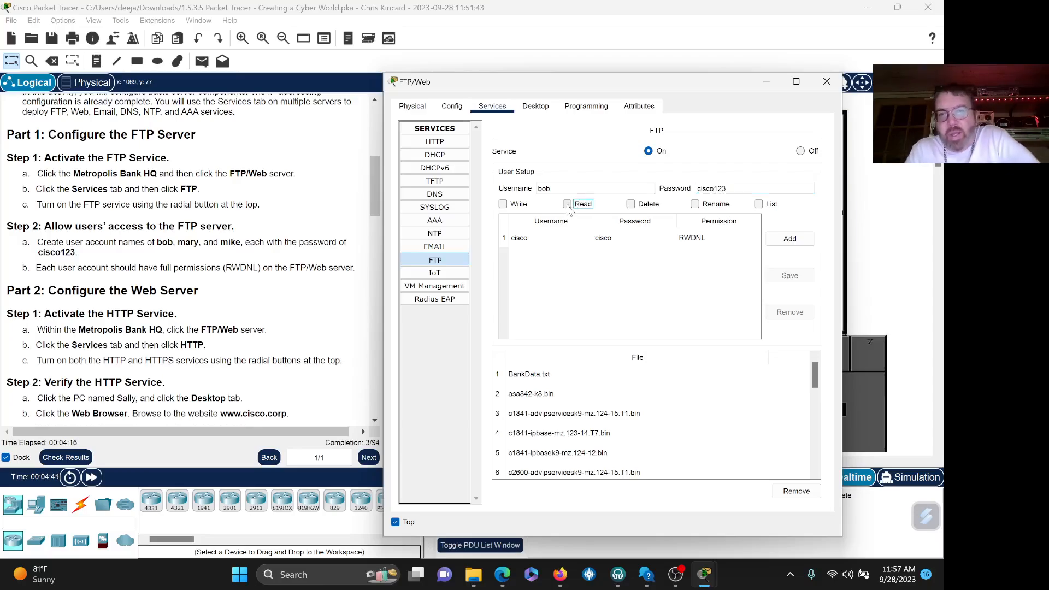
click(633, 205)
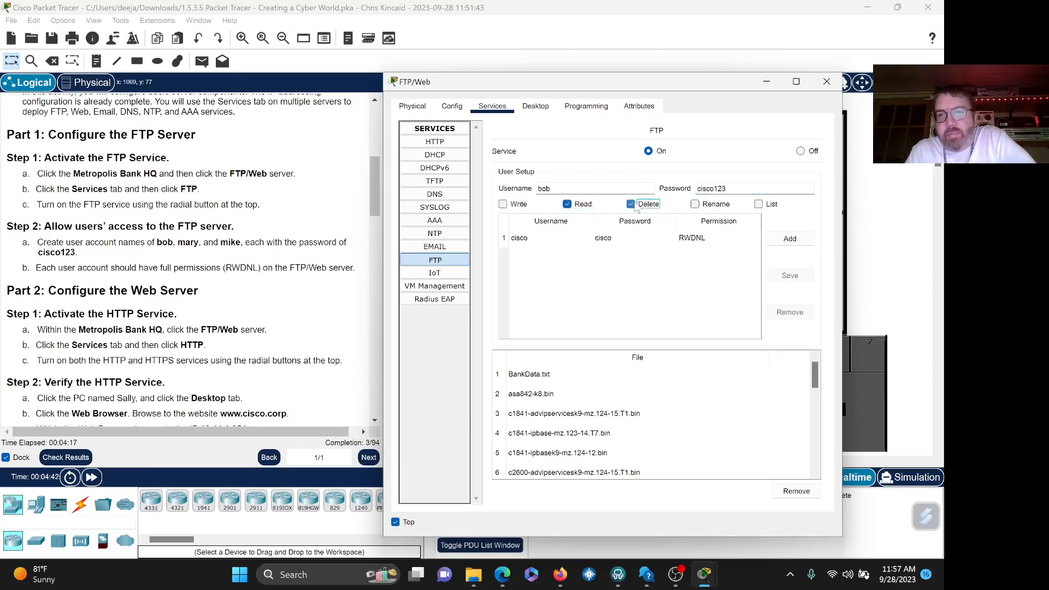
click(503, 204)
click(694, 205)
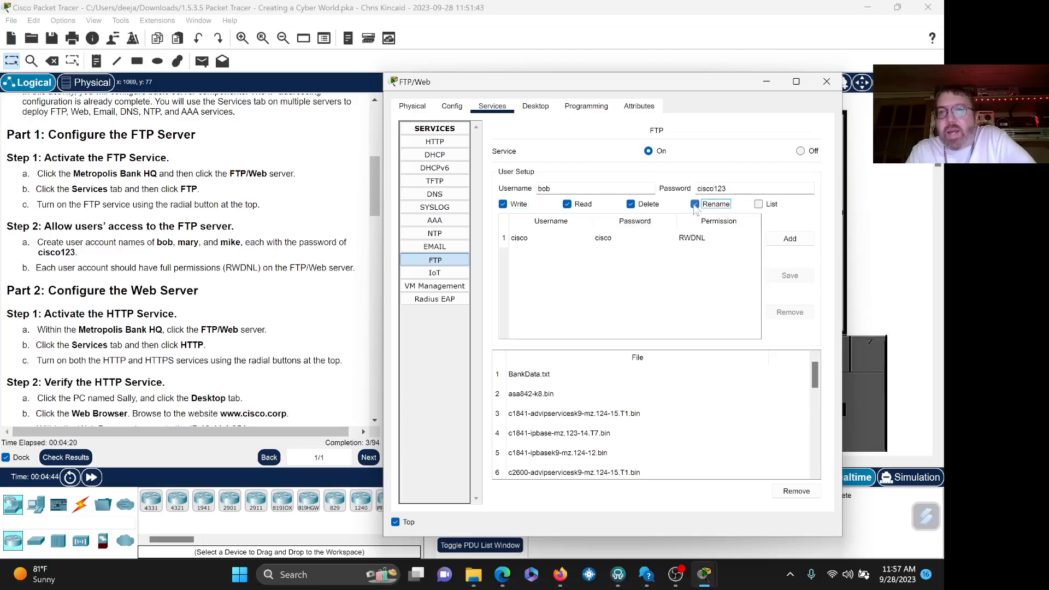
click(758, 204)
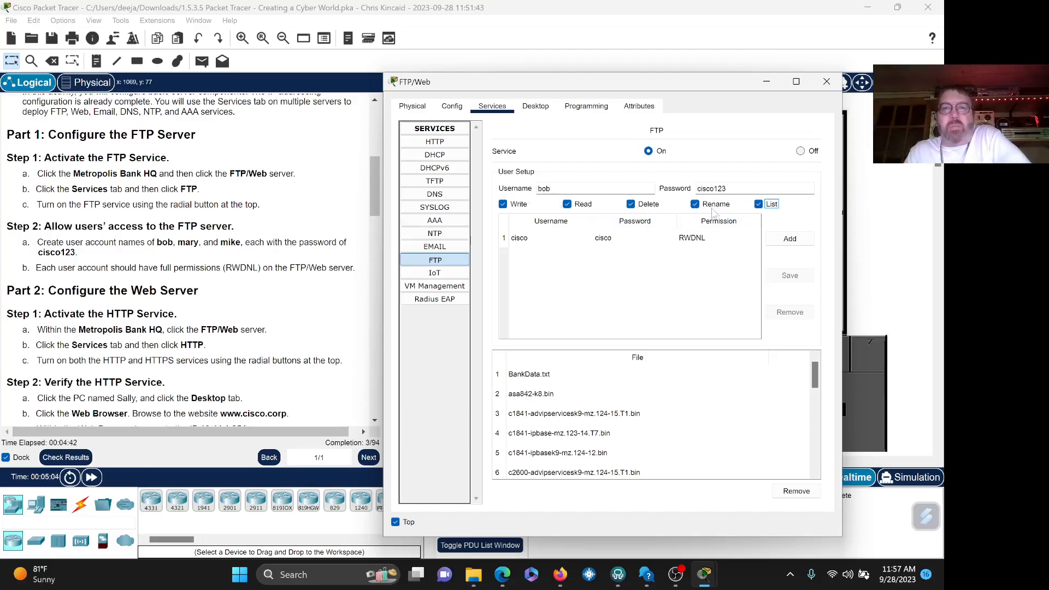
click(785, 240)
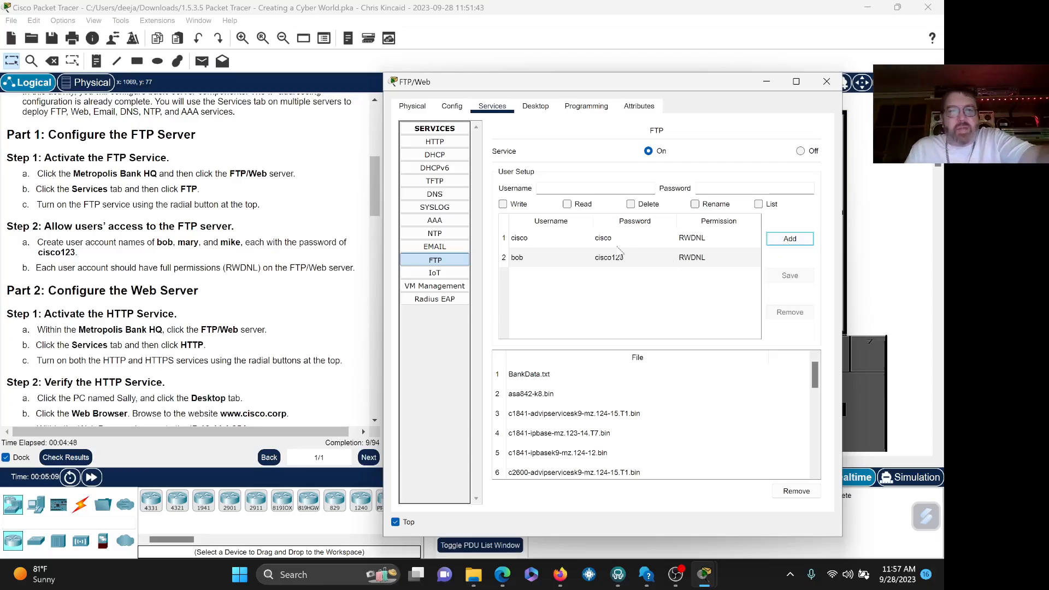
- Add FTP users mary and mike with the same password and RWDNL permissions
click(530, 257)
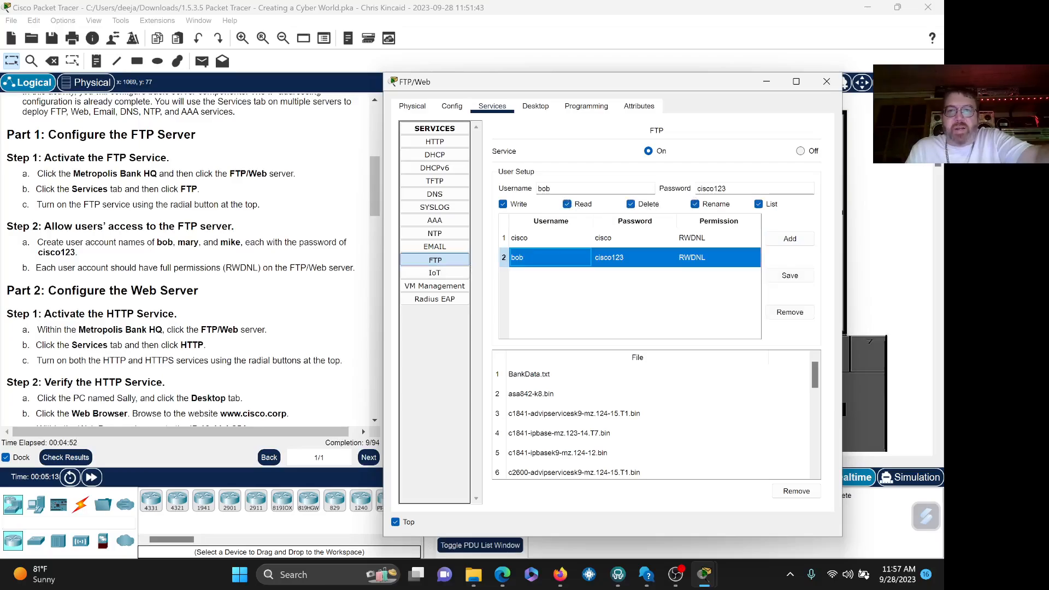
double_click(544, 189)
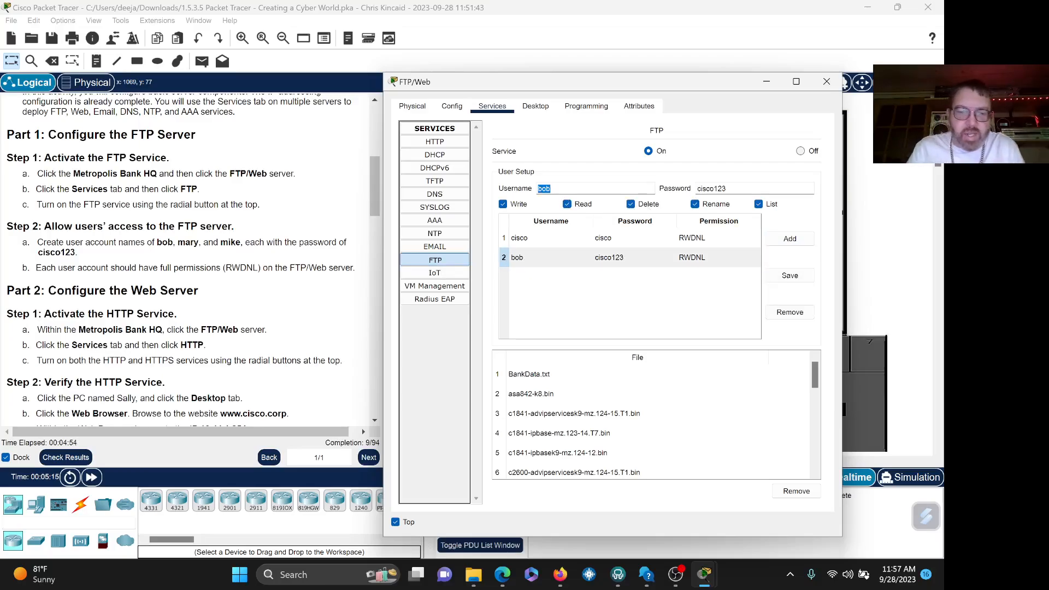
text(ma)
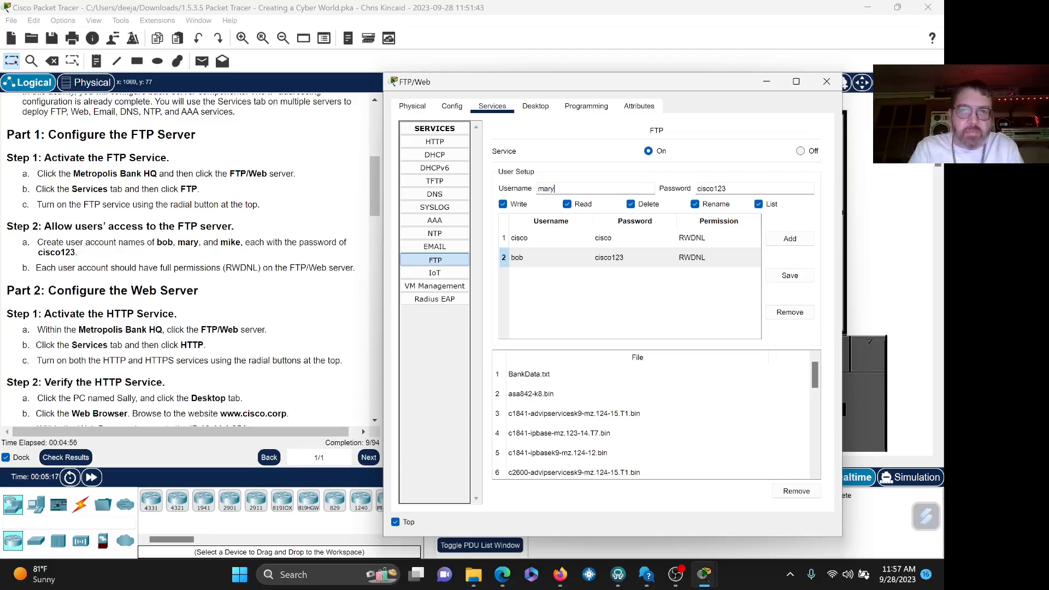
text(ry)
click(787, 240)
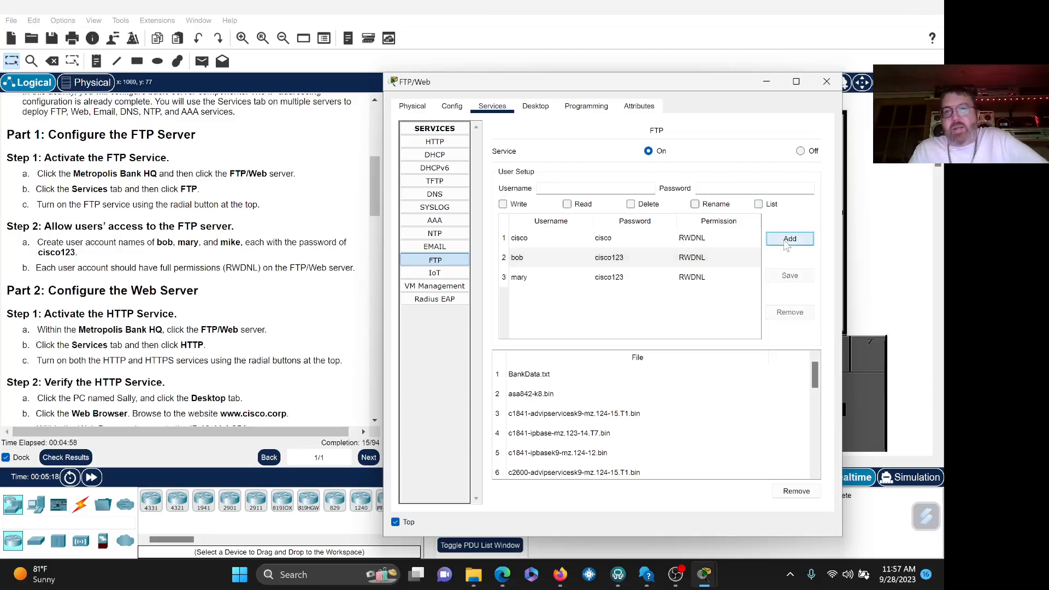
click(528, 258)
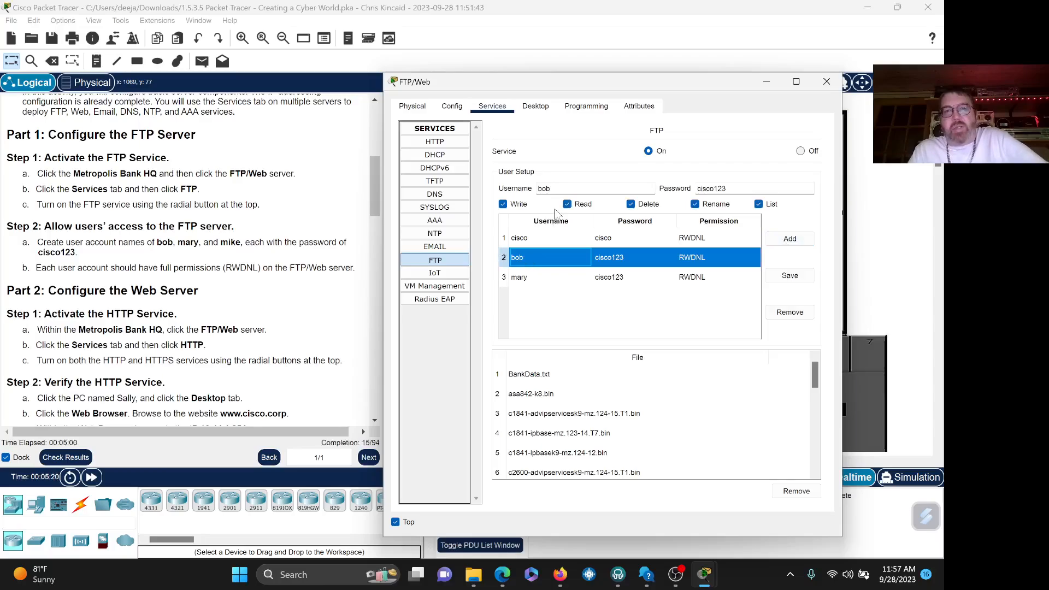
double_click(544, 188)
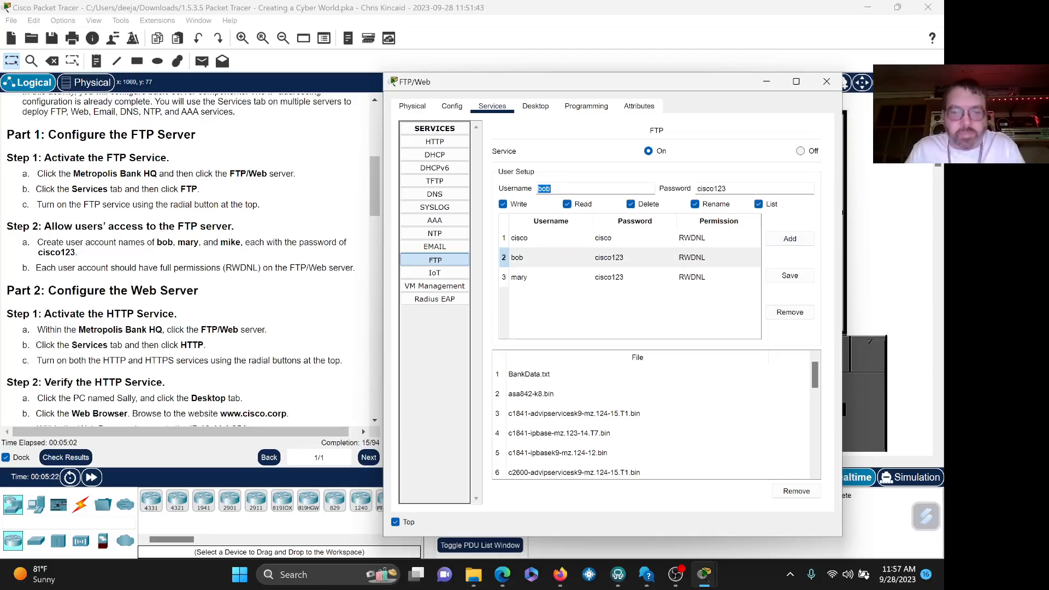
text(mike)
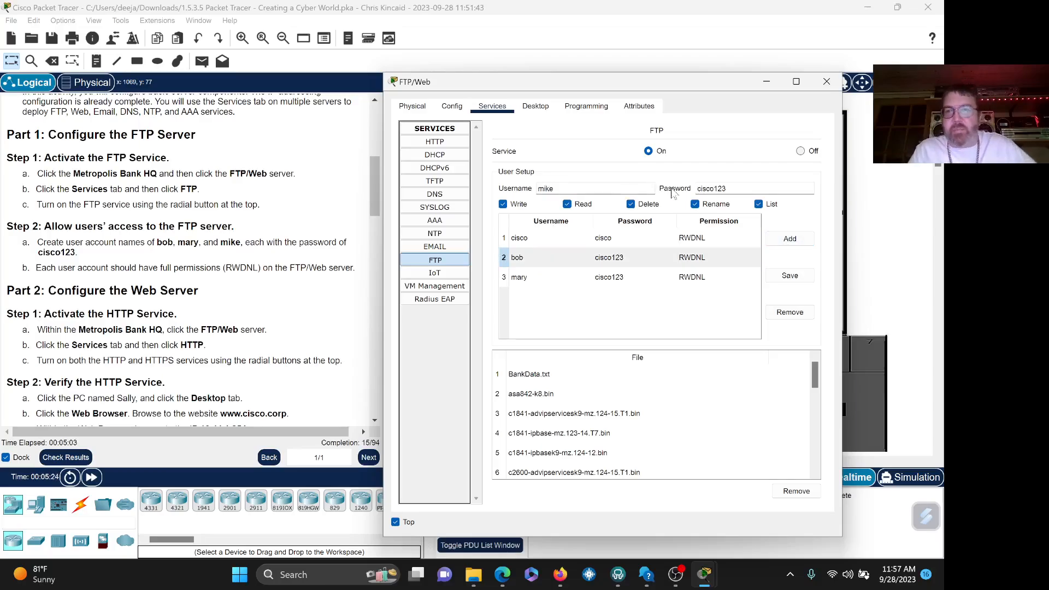
click(775, 240)
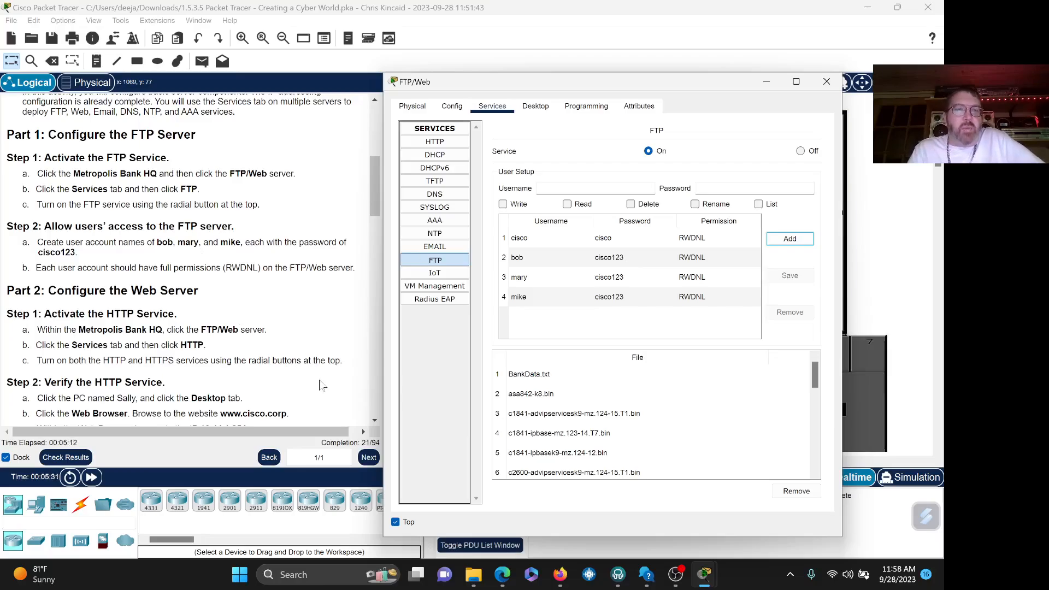
- Switch both HTTP and HTTPS to On in the FTP/Web server's HTTP service settings
click(375, 420)
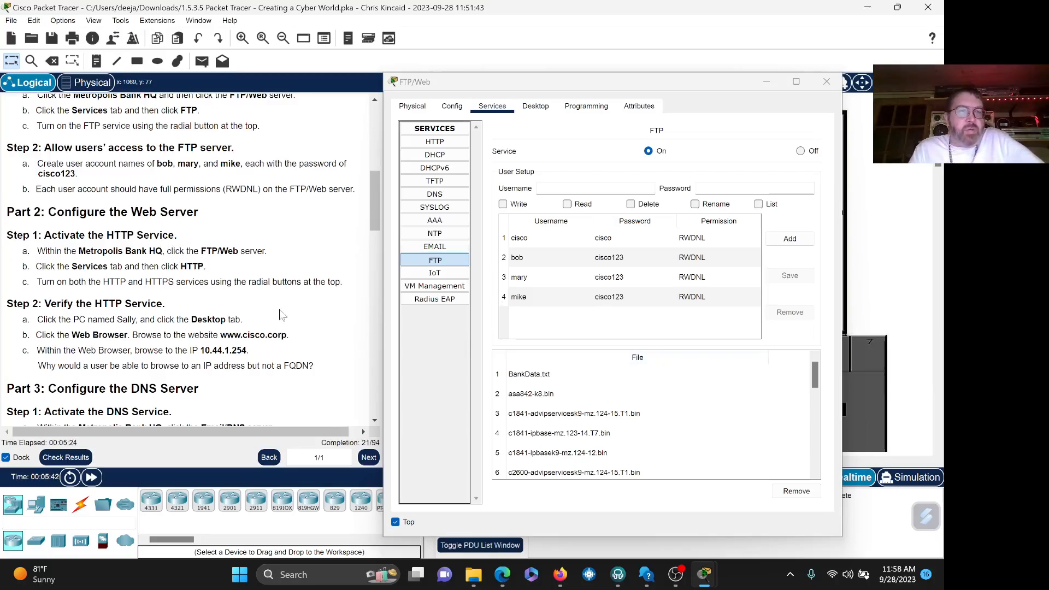
click(434, 142)
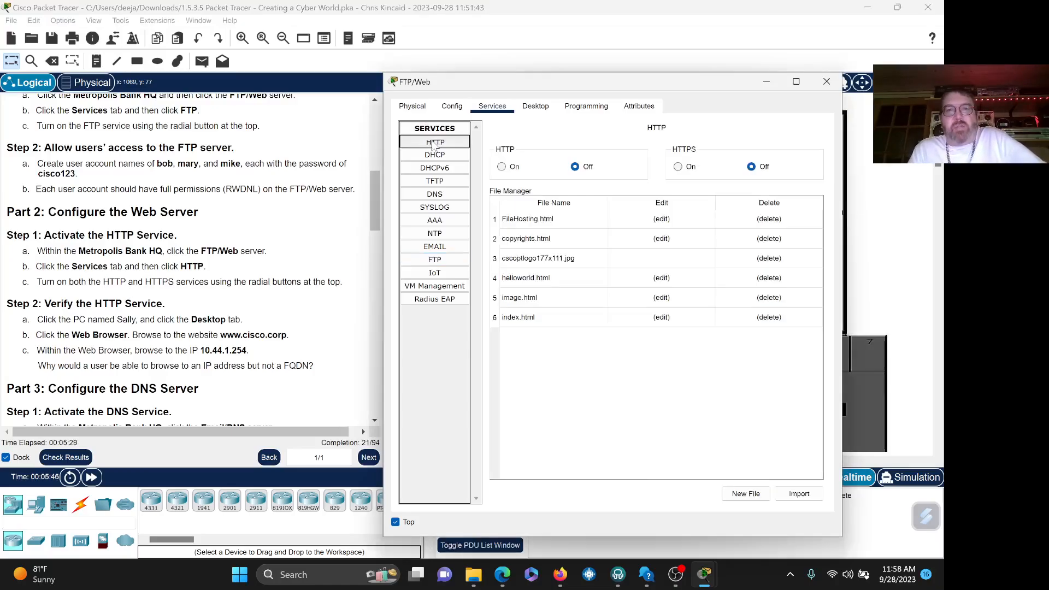
click(678, 167)
click(502, 167)
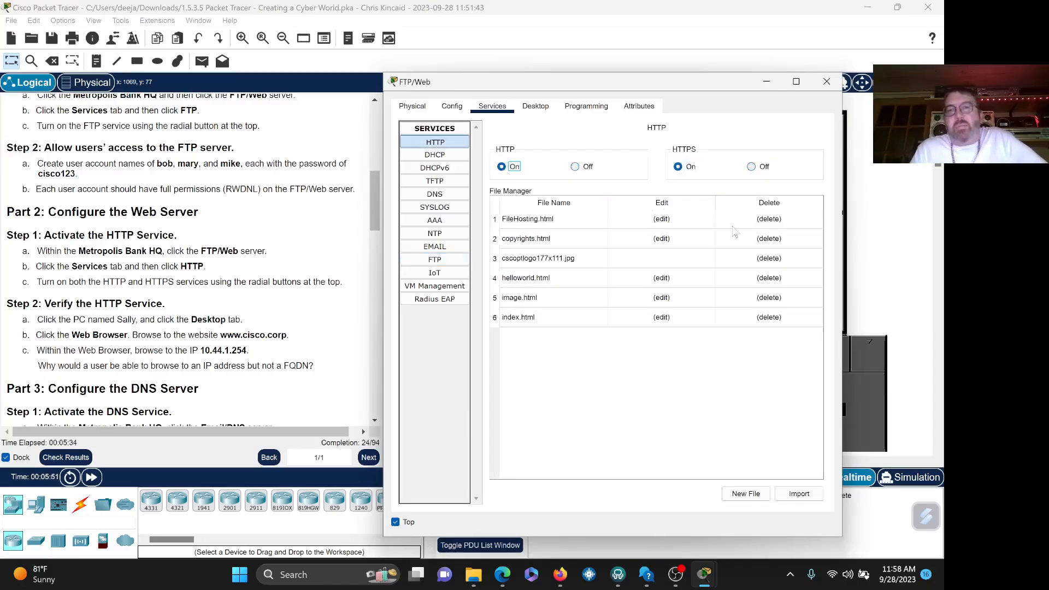
- Close the FTP/Web server's configuration window to return to the Metropolis Bank HQ floor plan
click(376, 421)
scroll(375, 421, down, 3)
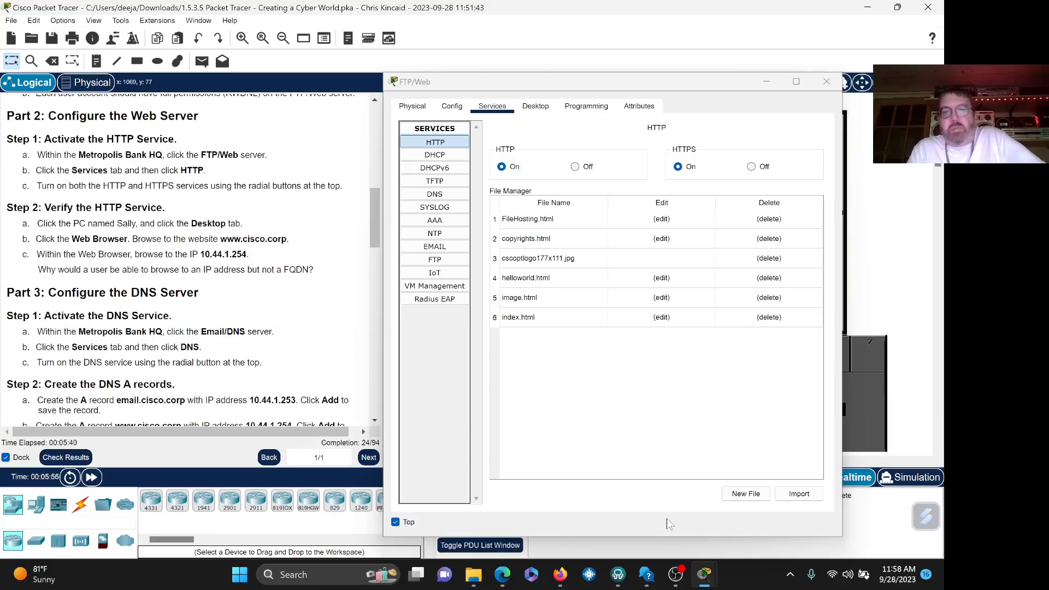
click(699, 500)
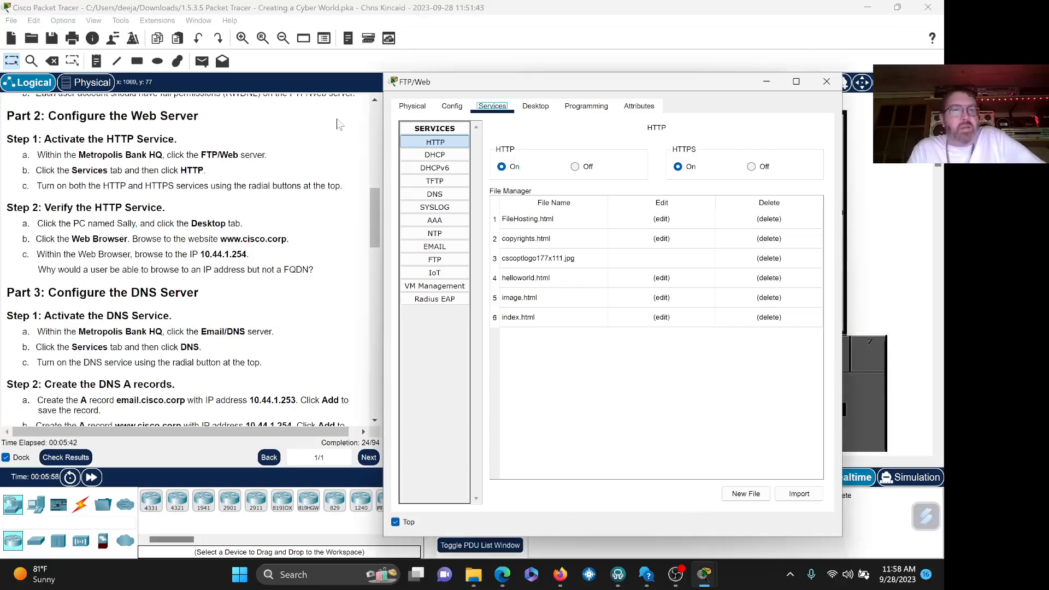
click(61, 223)
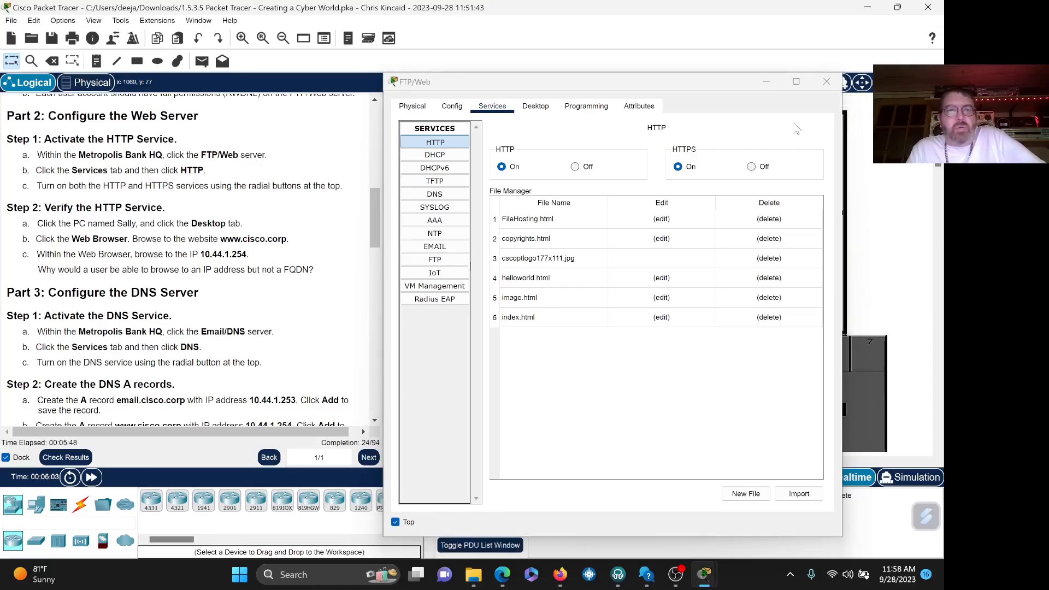
click(825, 83)
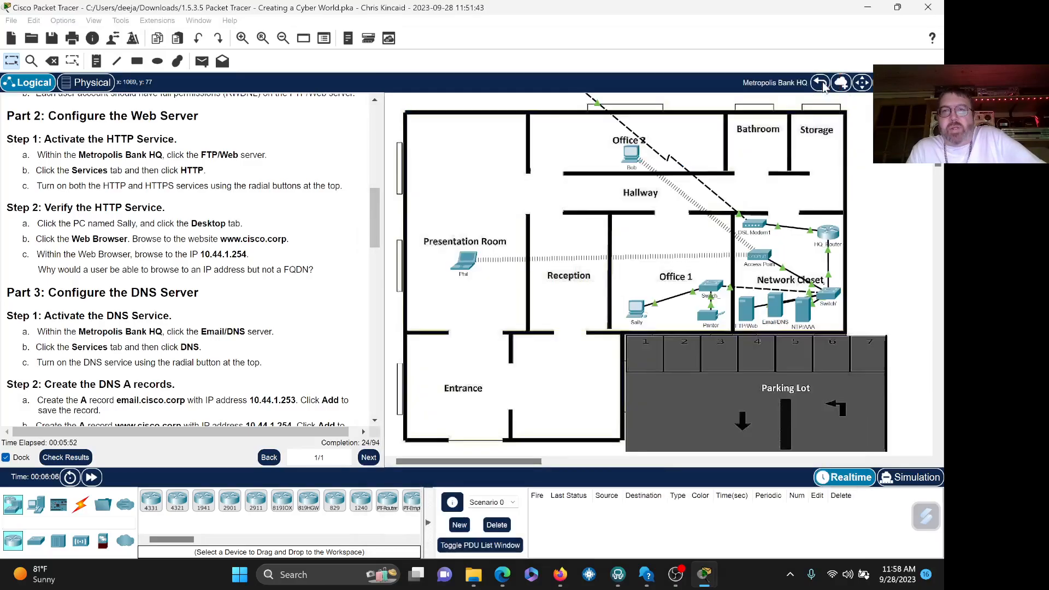
click(643, 316)
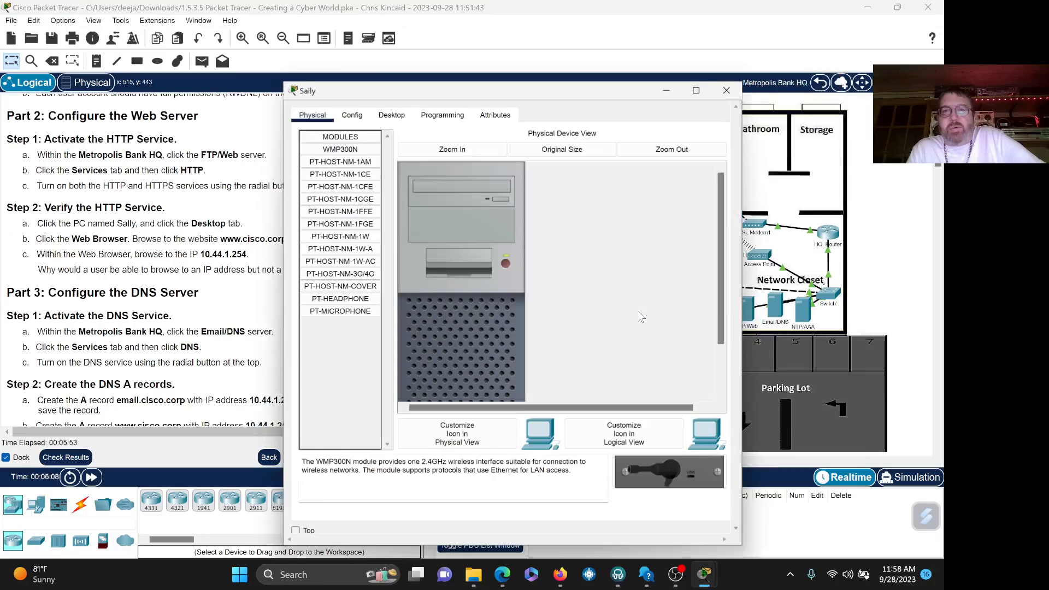
click(394, 117)
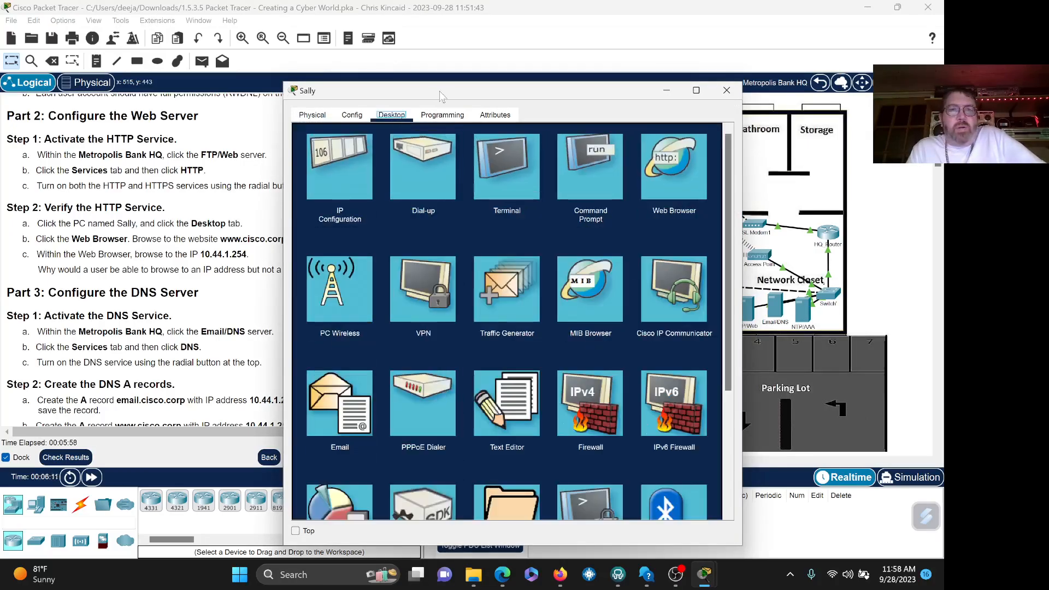
drag(453, 92, 544, 88)
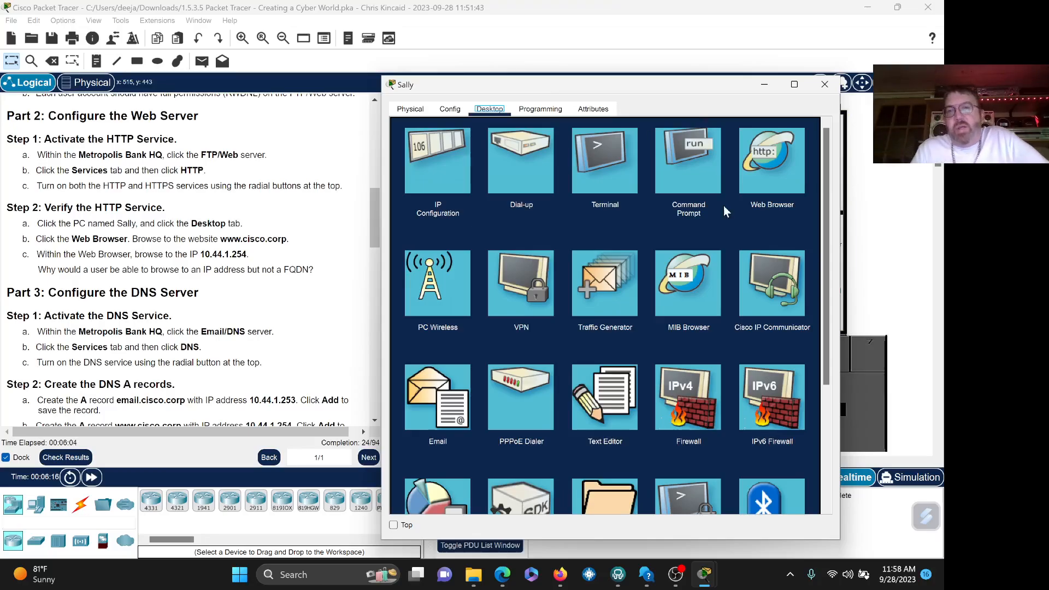
click(689, 155)
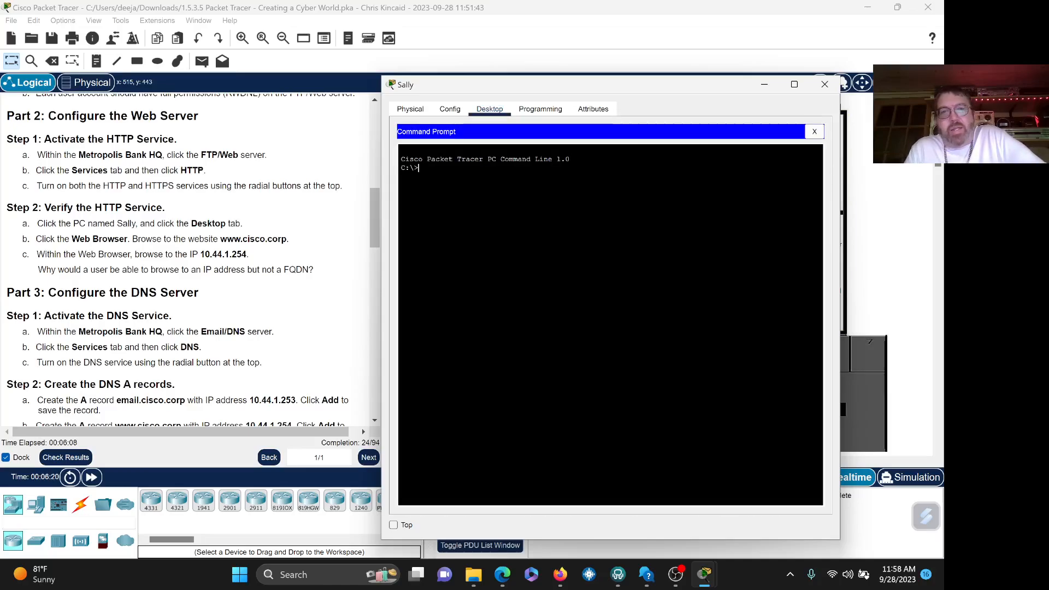
click(813, 133)
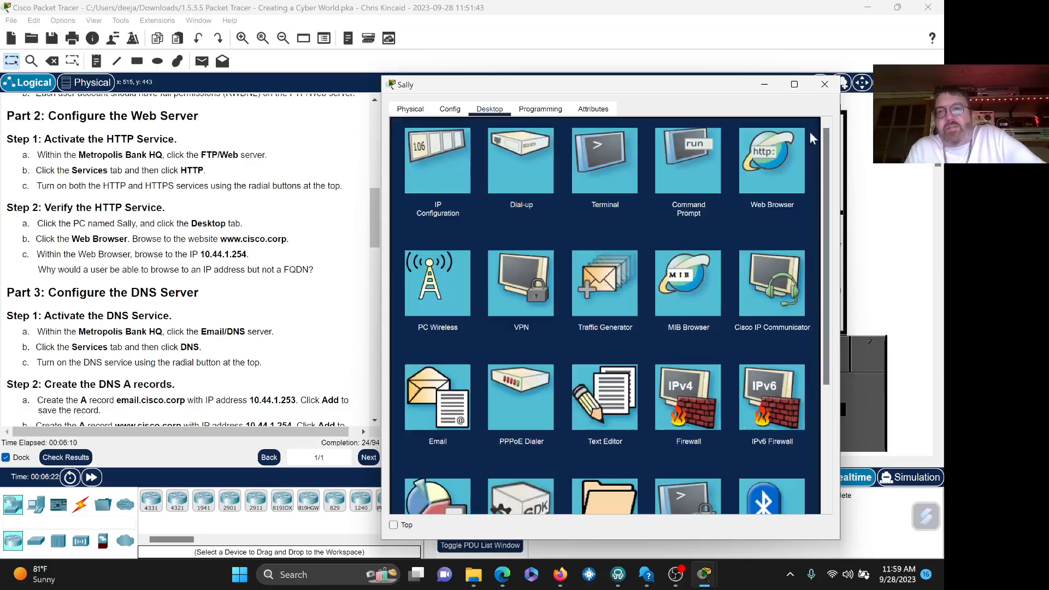
click(690, 160)
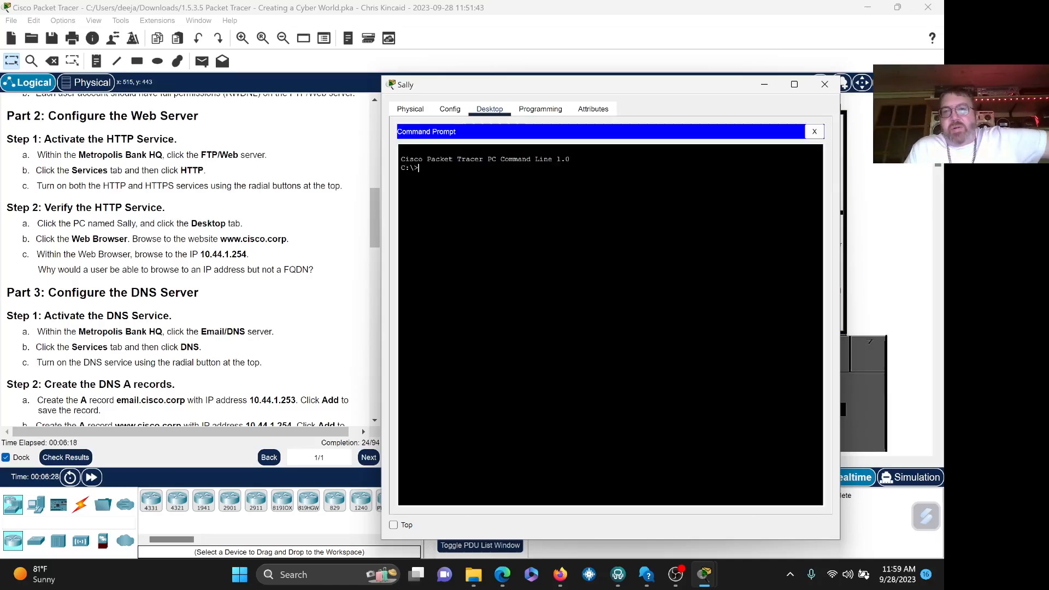
click(813, 132)
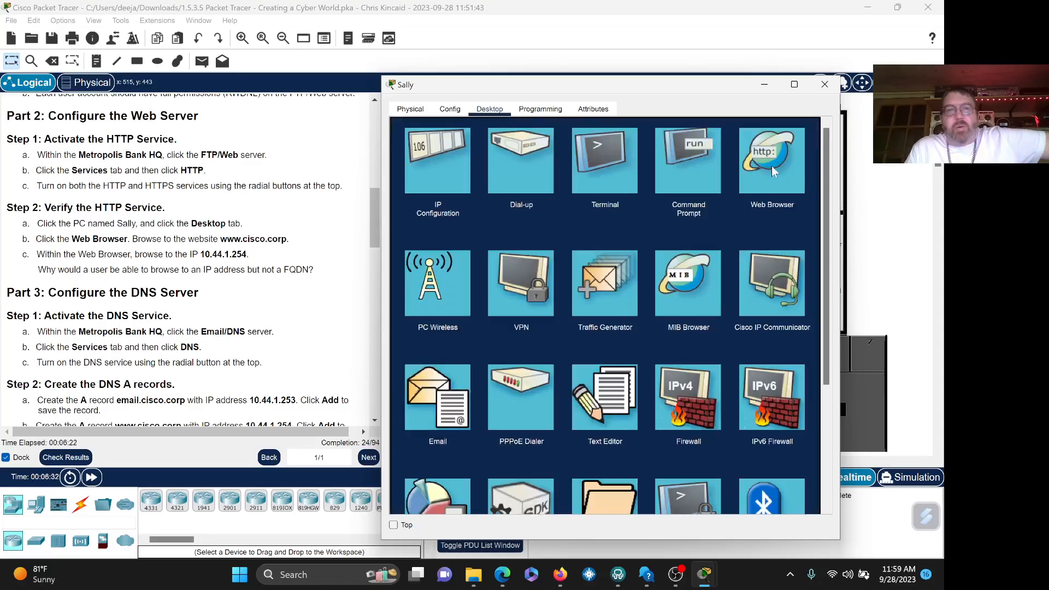
click(686, 155)
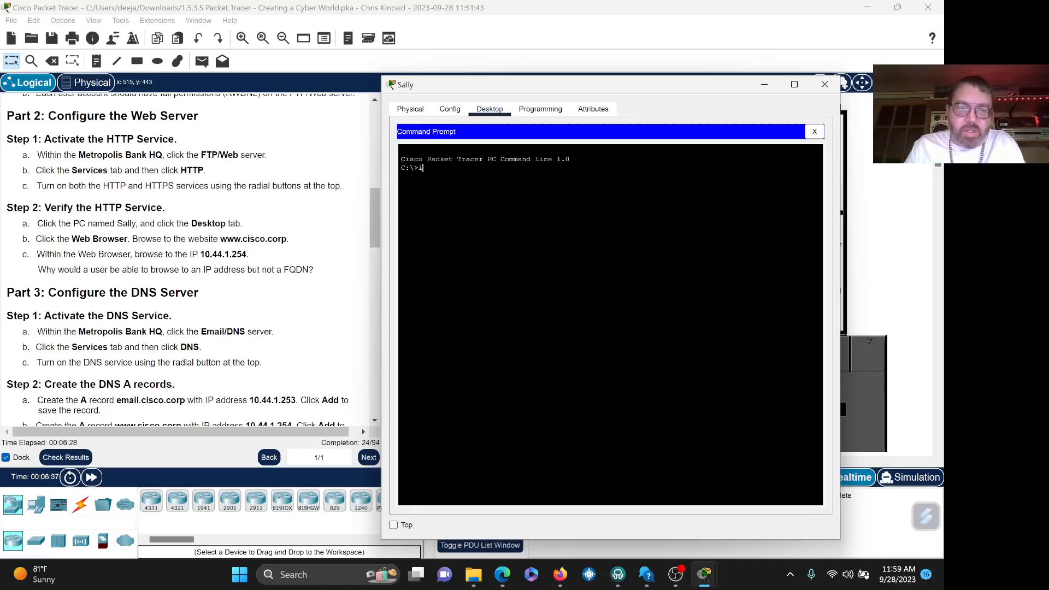
text(ipc)
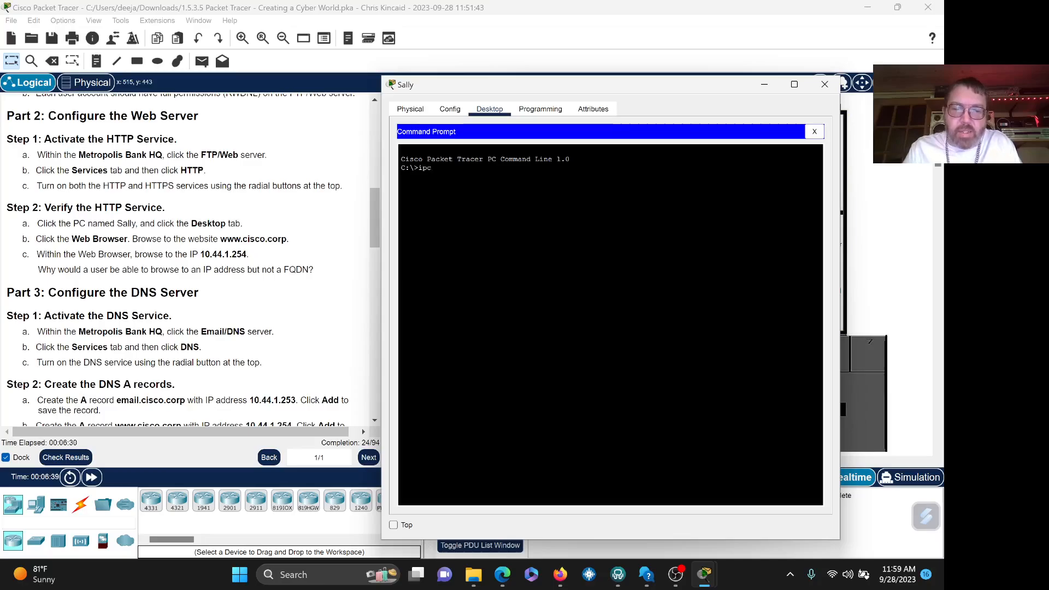
text(onfig)
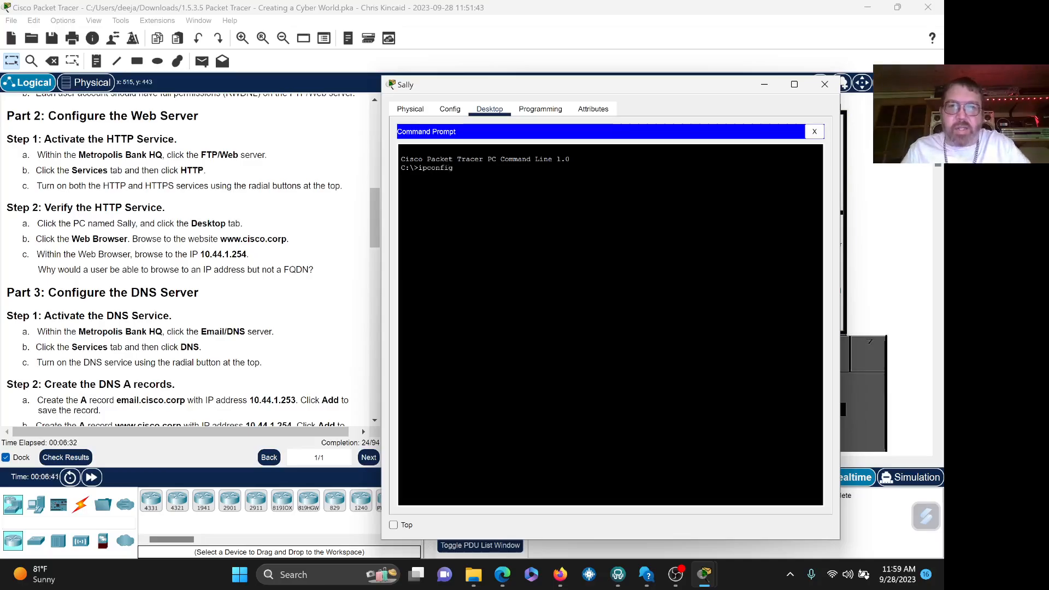
key(Return)
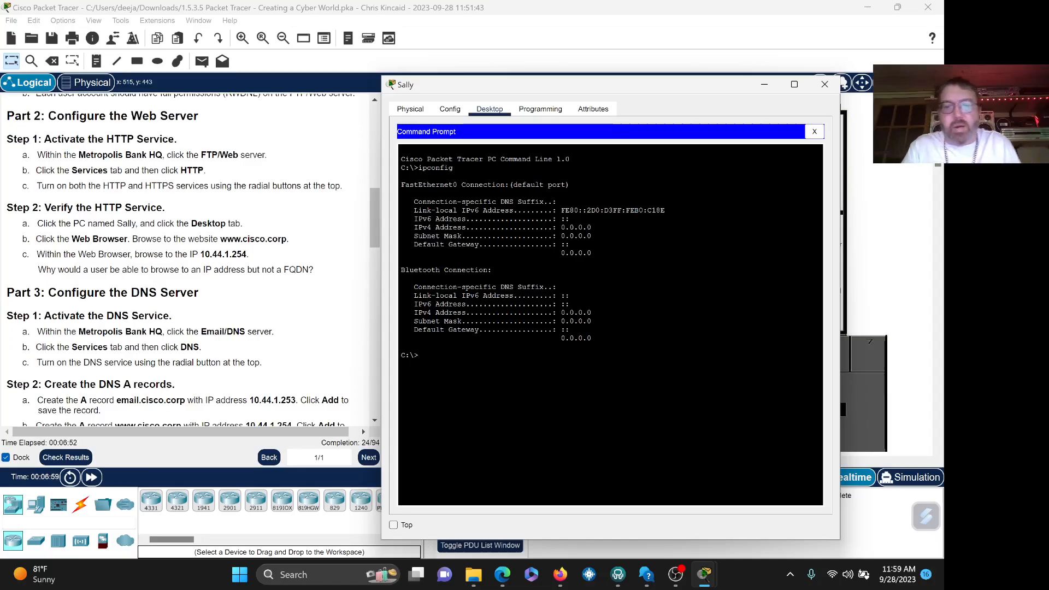
text(pconfig)
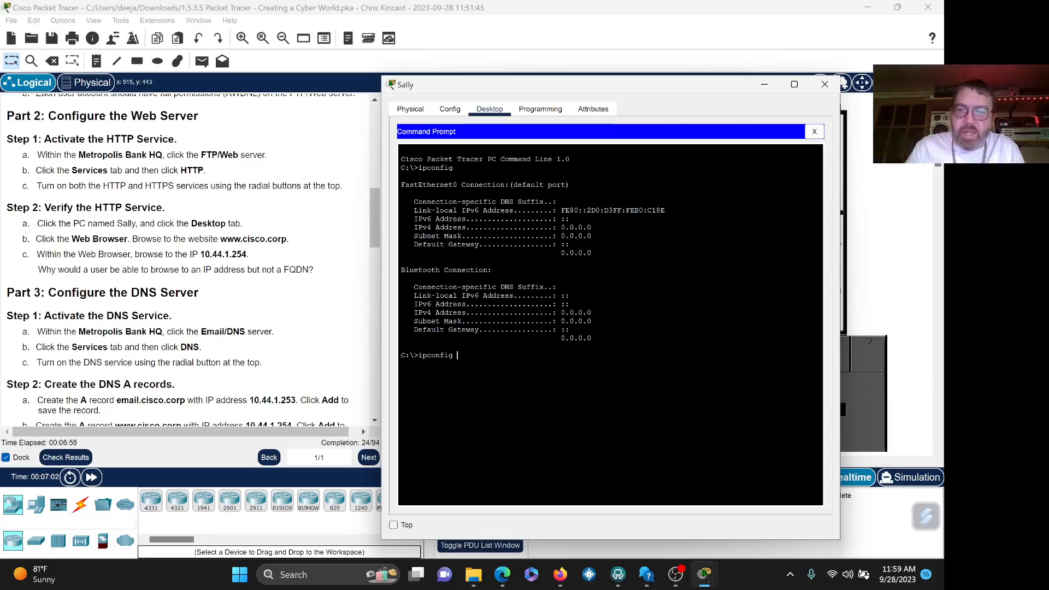
text( /ren)
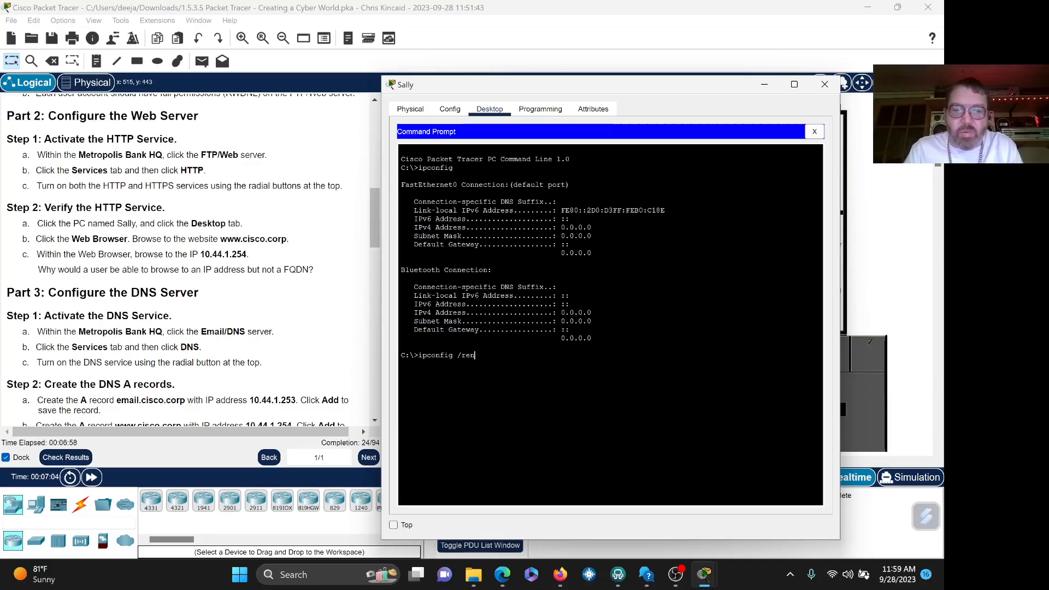
text(ew)
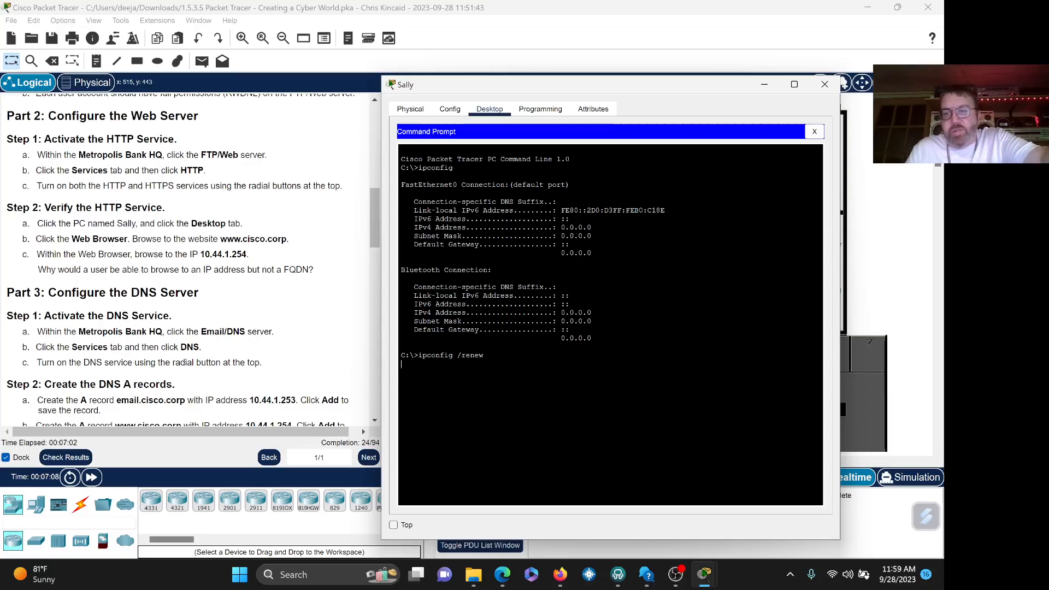
key(Return)
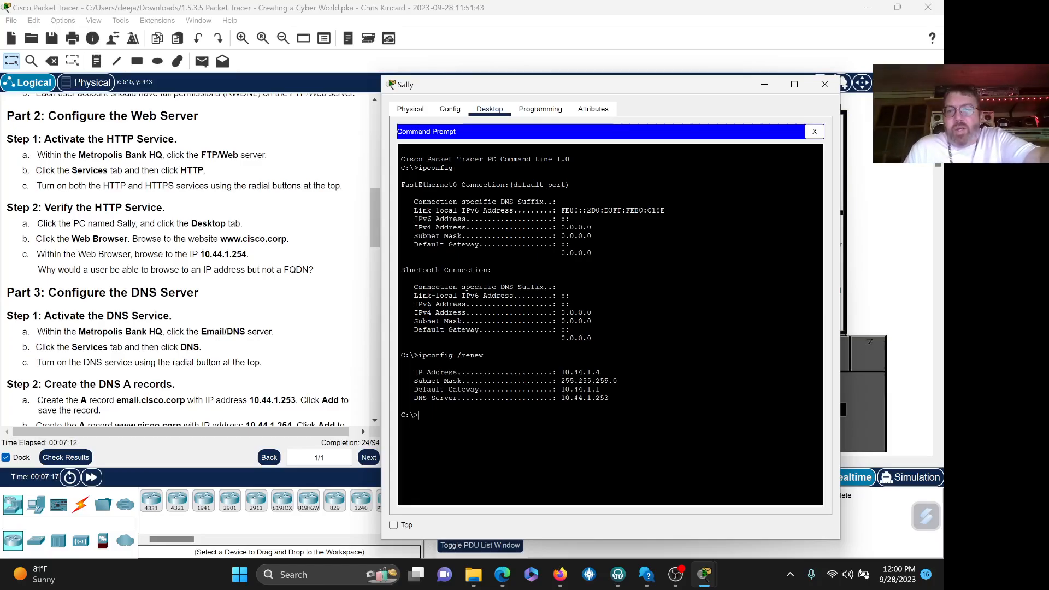
drag(601, 372, 565, 372)
click(401, 406)
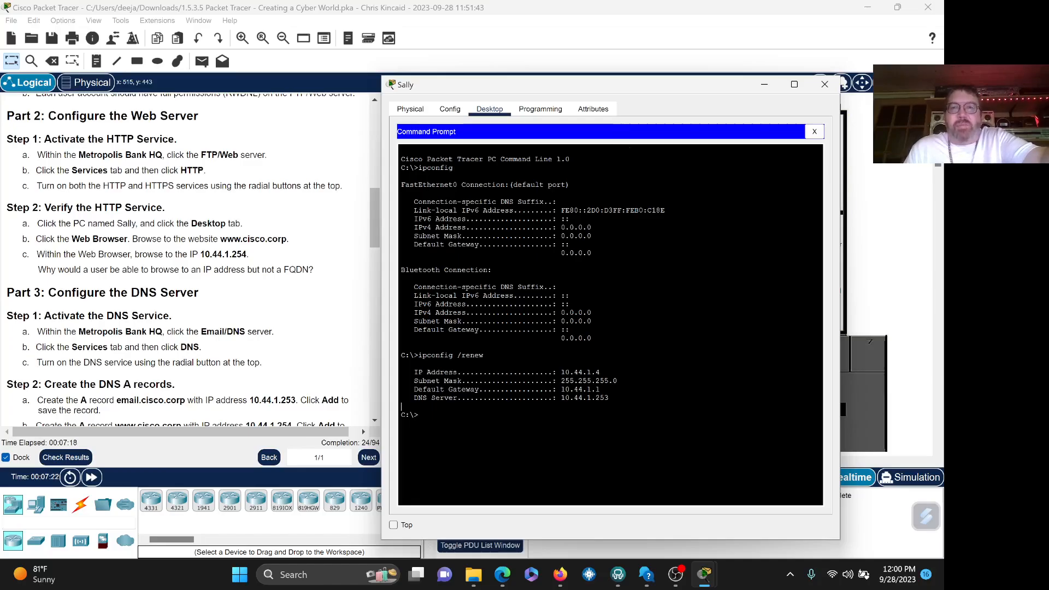
drag(653, 84, 771, 182)
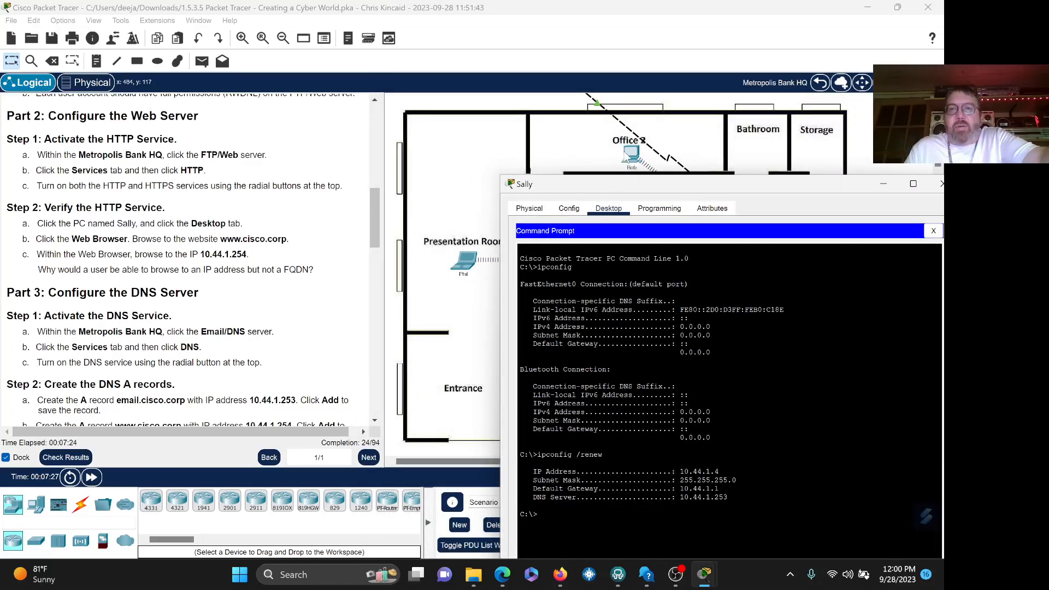
- Close Sally's Command Prompt and switch to the Web Browser on her PC
drag(645, 185, 542, 101)
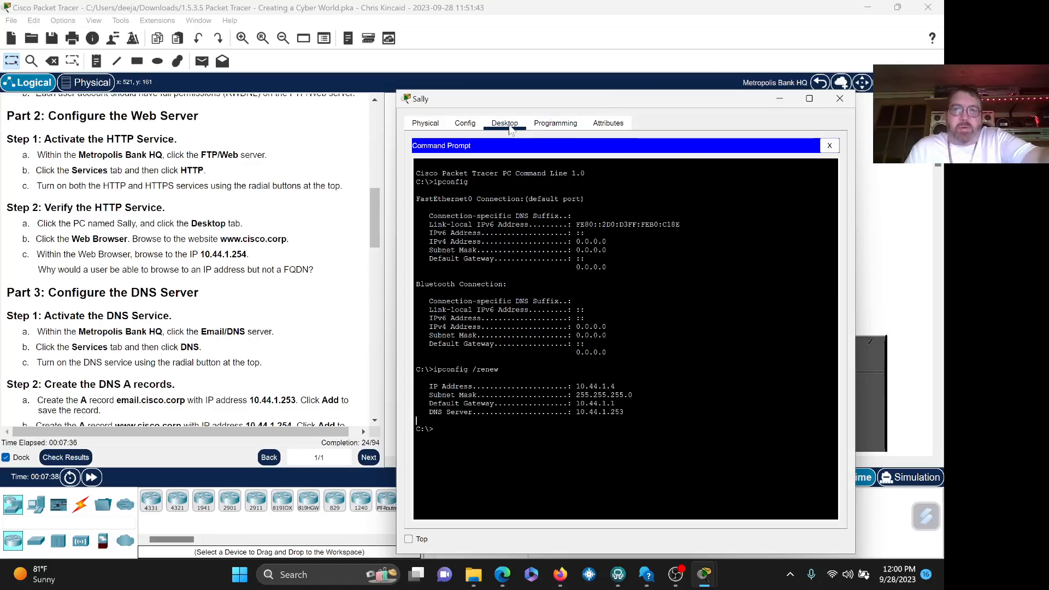
click(830, 147)
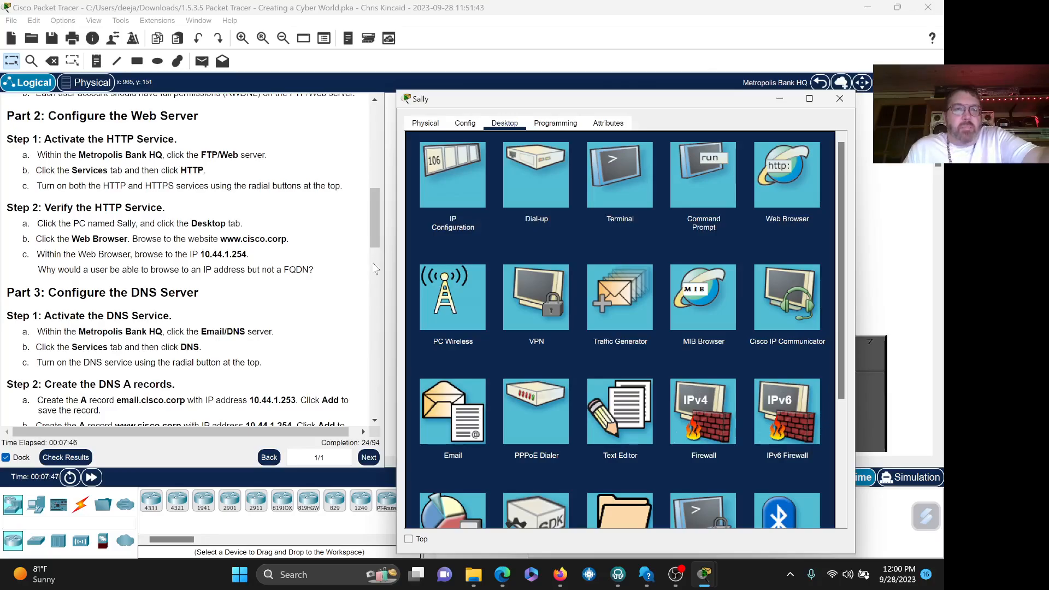
click(789, 189)
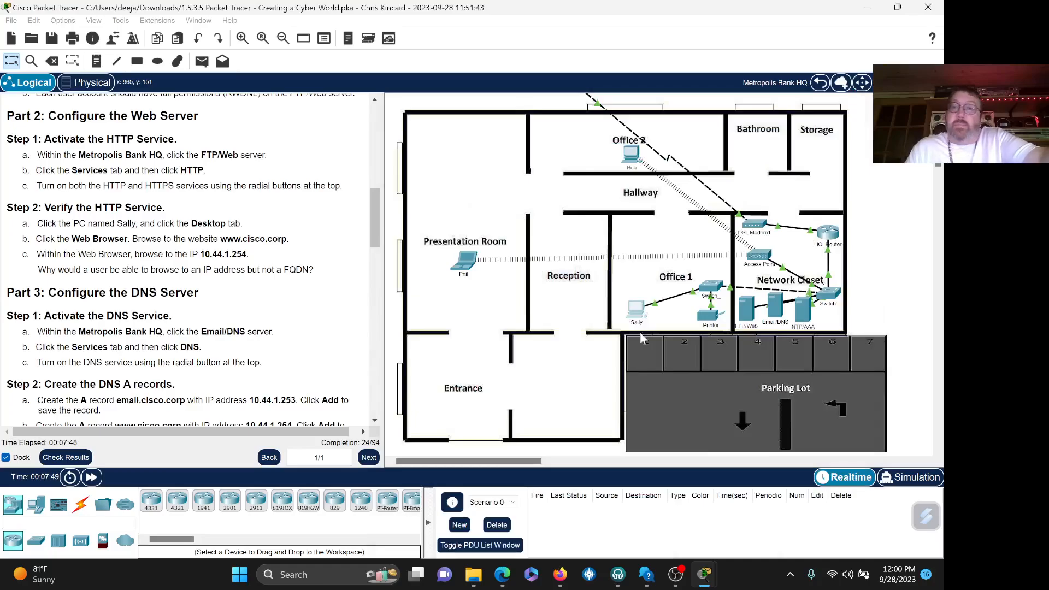
click(650, 302)
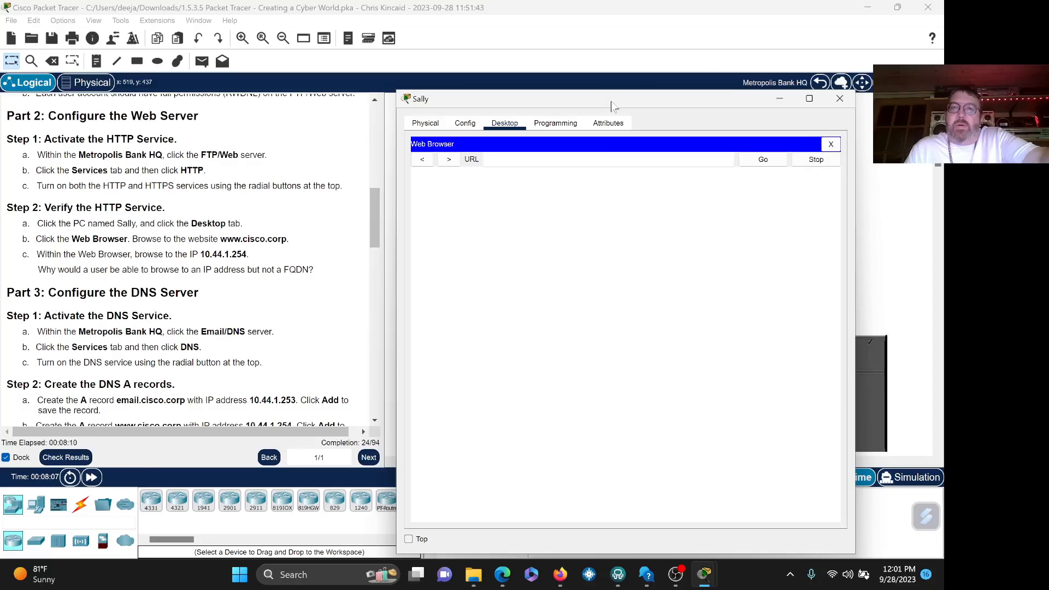
drag(614, 97, 624, 79)
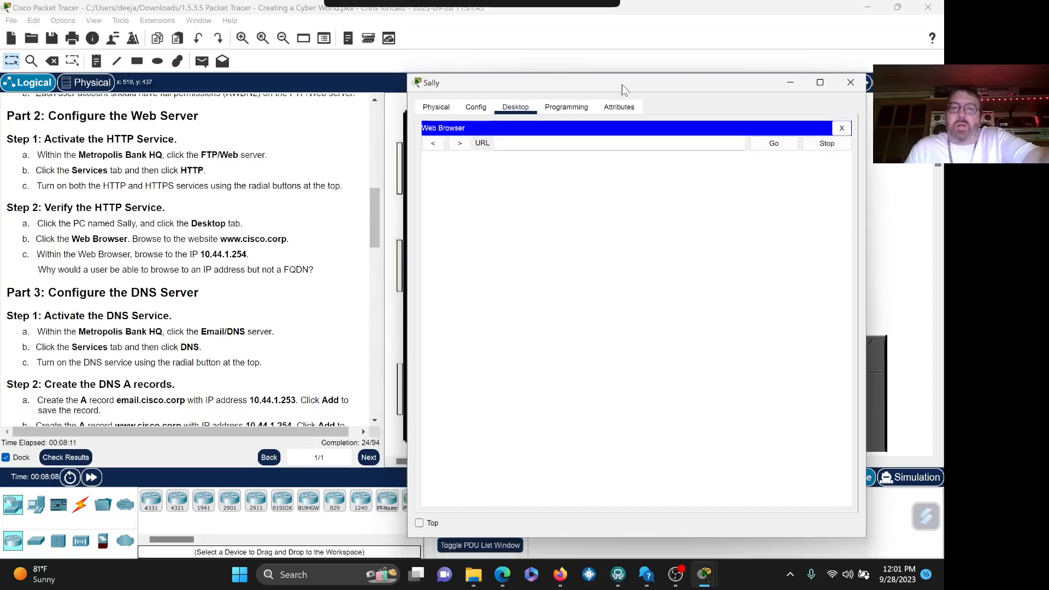
click(420, 524)
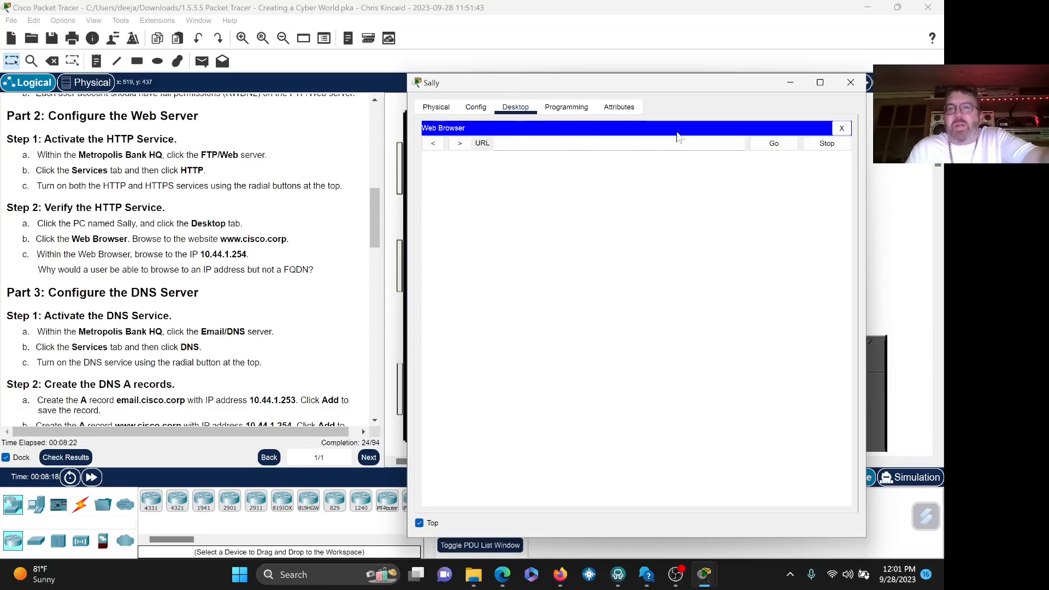
click(642, 144)
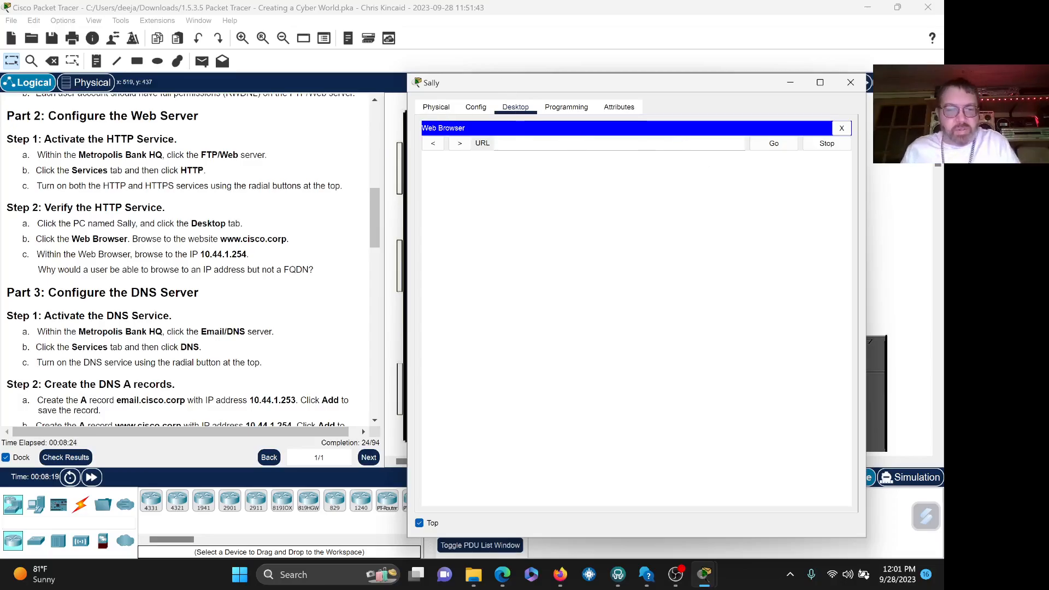
text(www.)
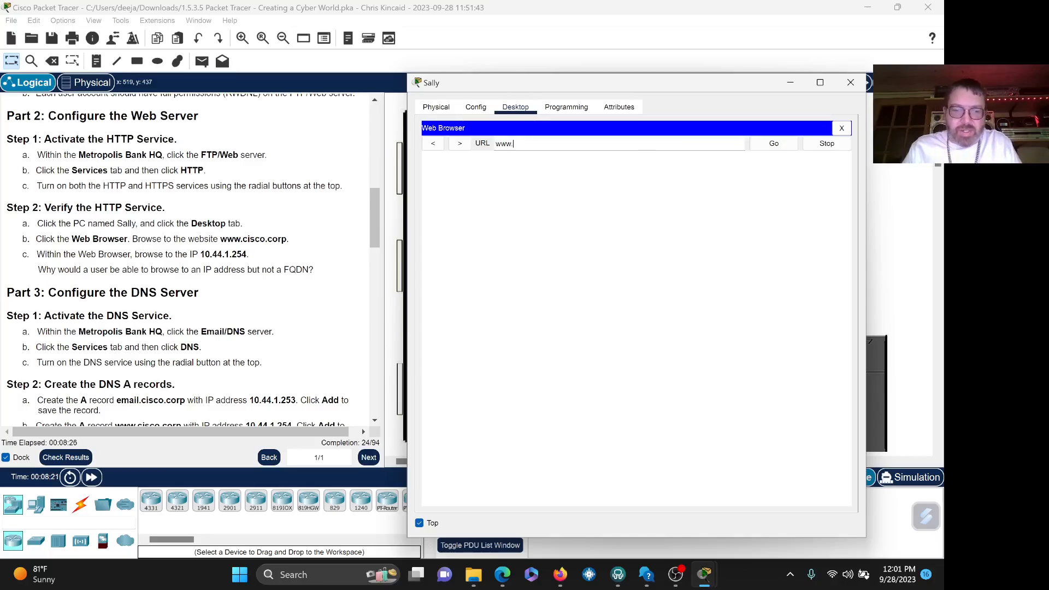
text(cisco)
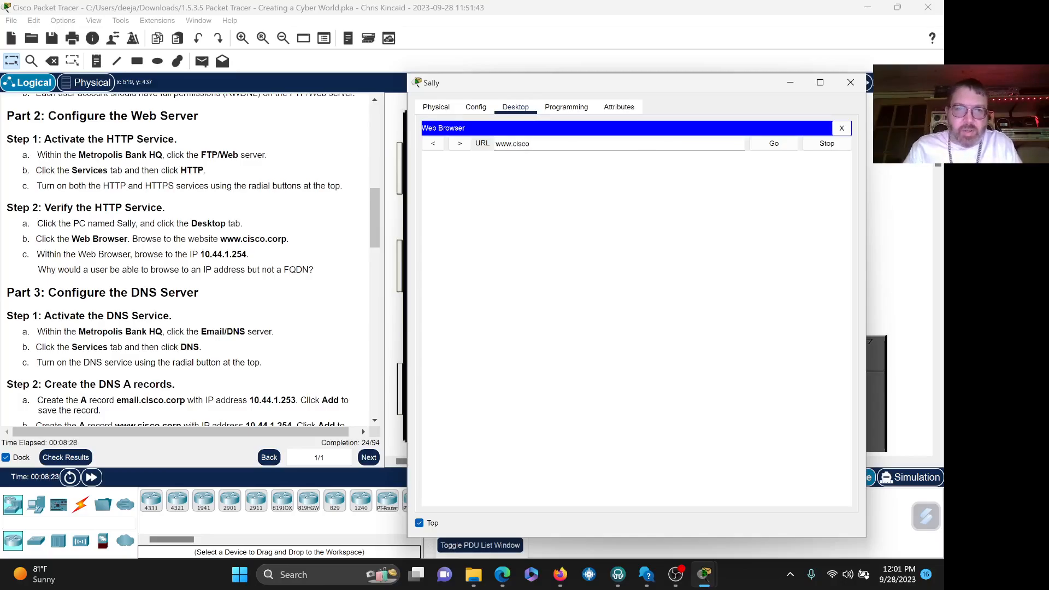
text(.corp)
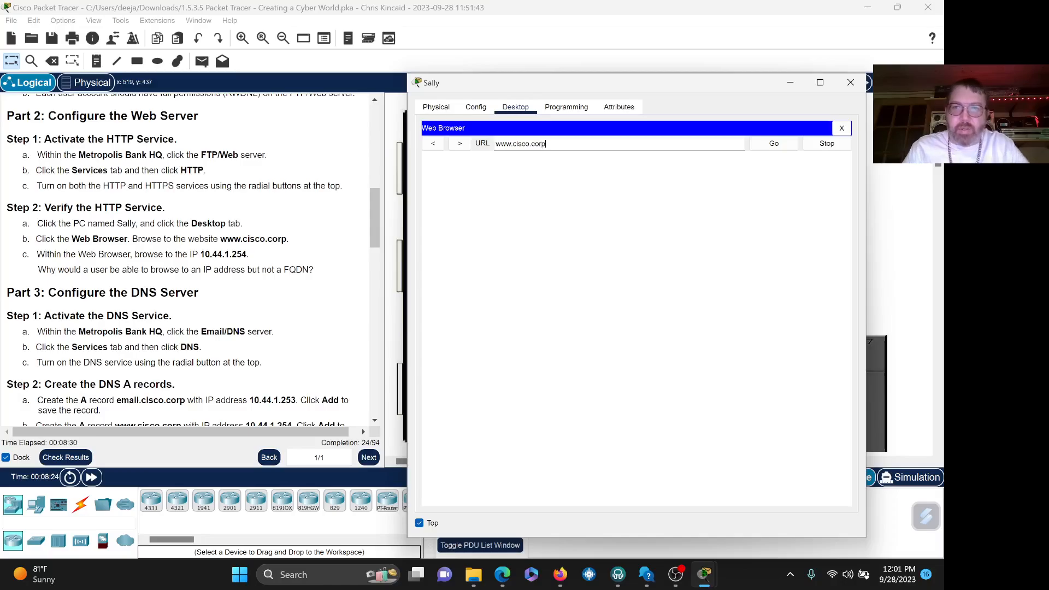
click(772, 149)
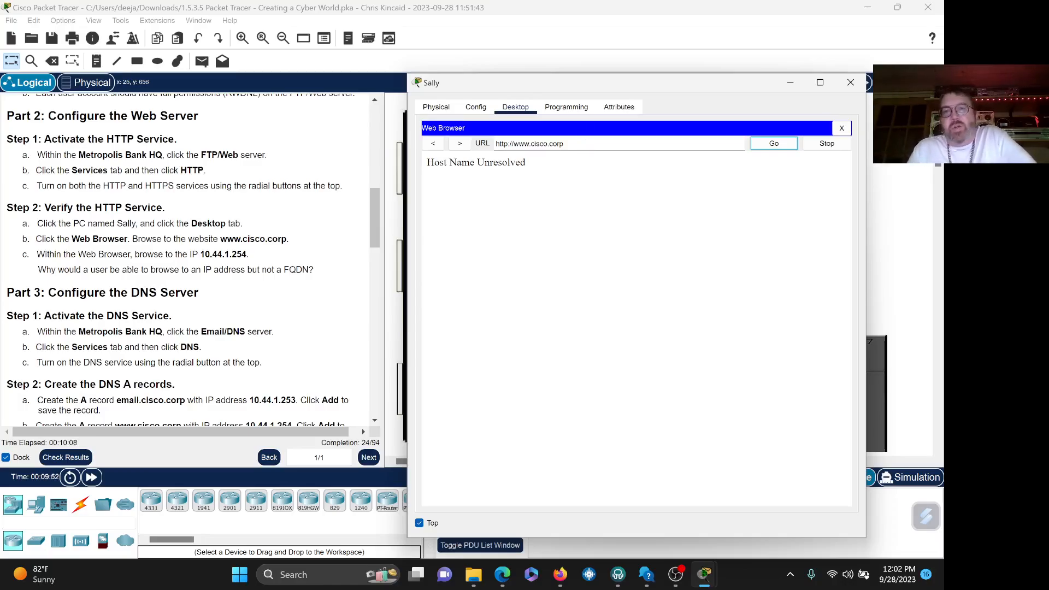
- Replace the browser URL with 10.44.1.254 to load the Cisco.corp welcome page
click(584, 143)
drag(584, 143, 471, 144)
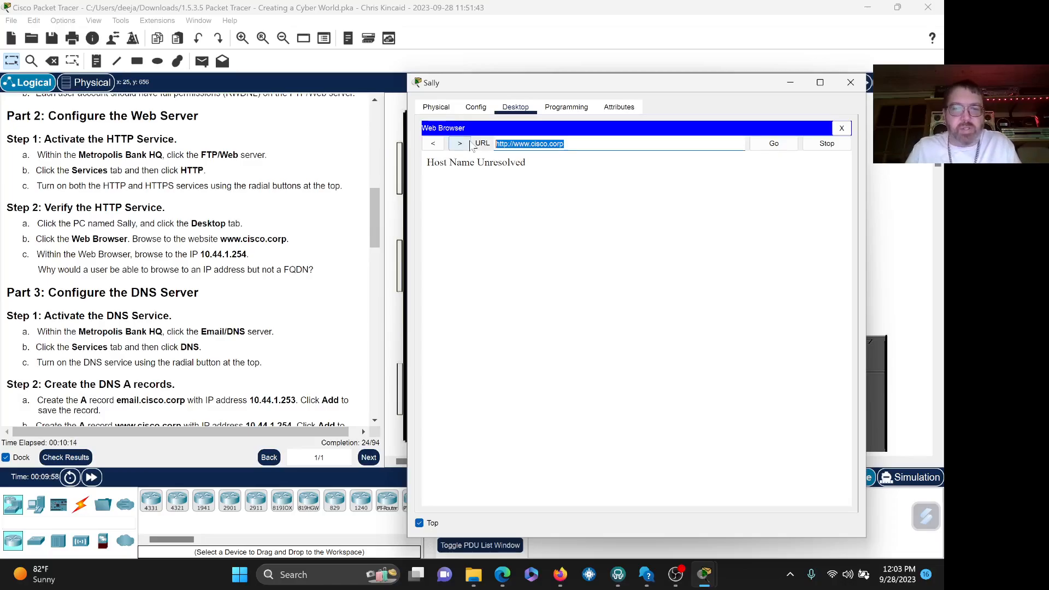
text(10.4)
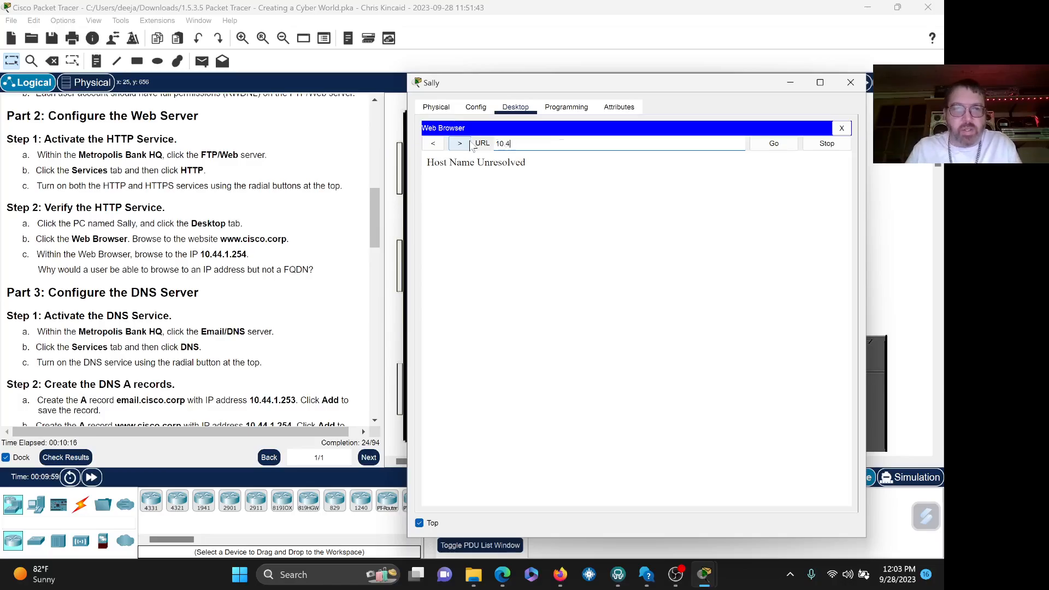
text(4.1.254)
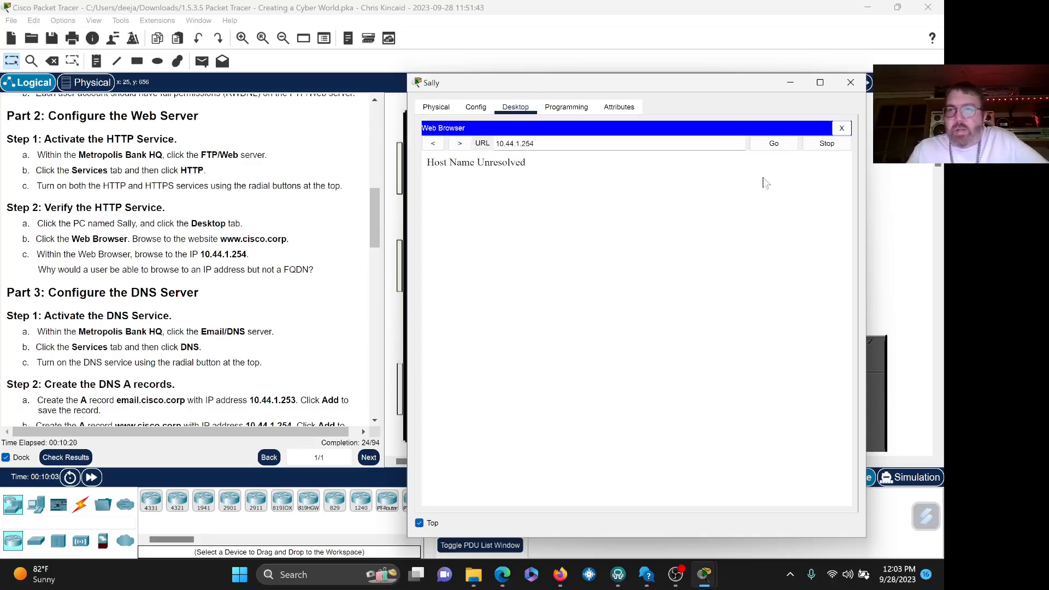
click(774, 144)
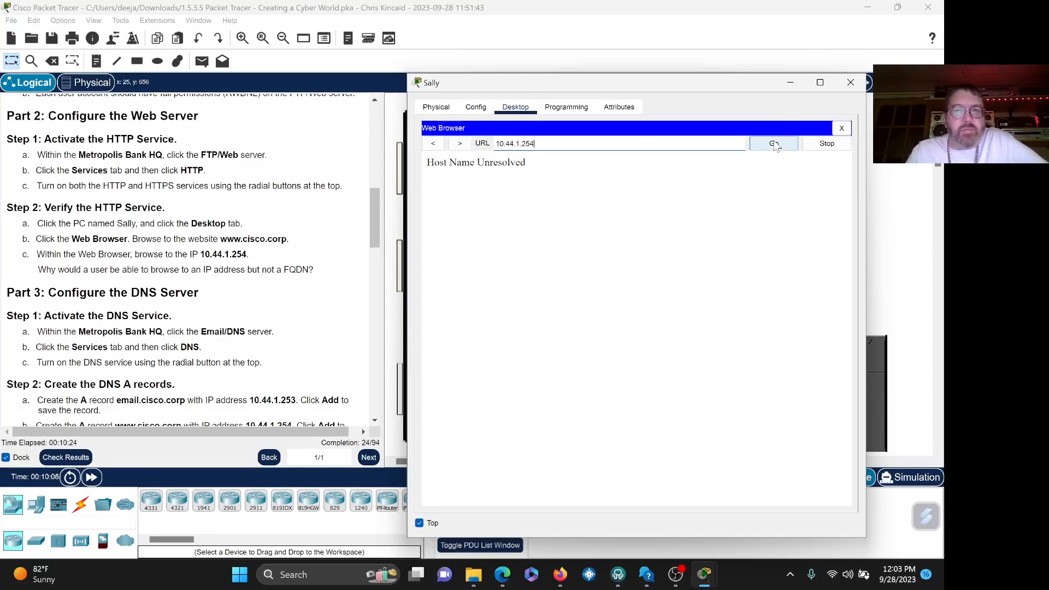
click(774, 144)
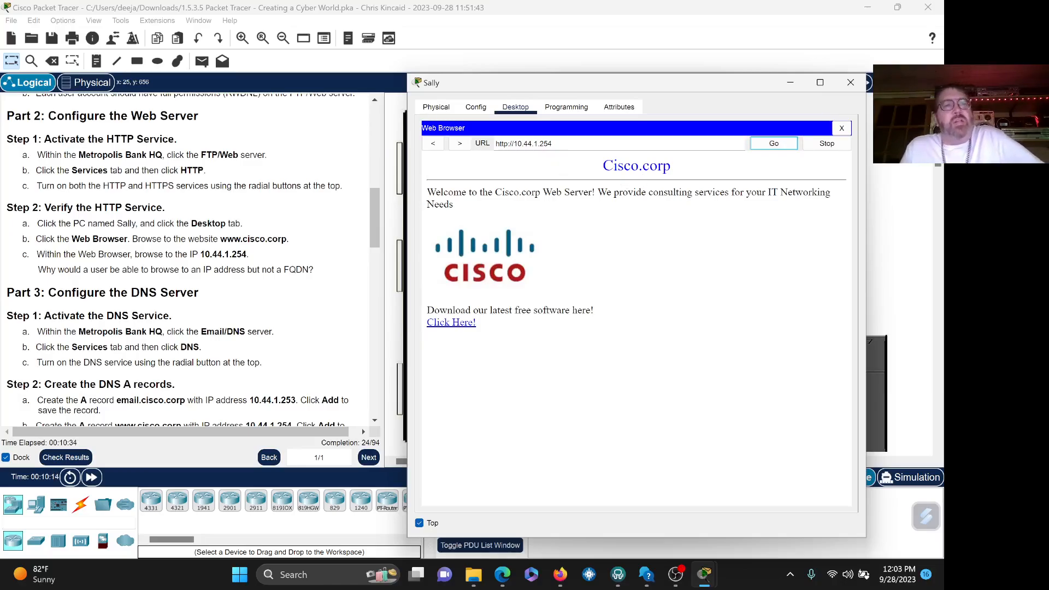
- Scroll the lab instructions down to the DNS check and Part 4, Configure the Email Server
click(373, 224)
scroll(374, 238, down, 3)
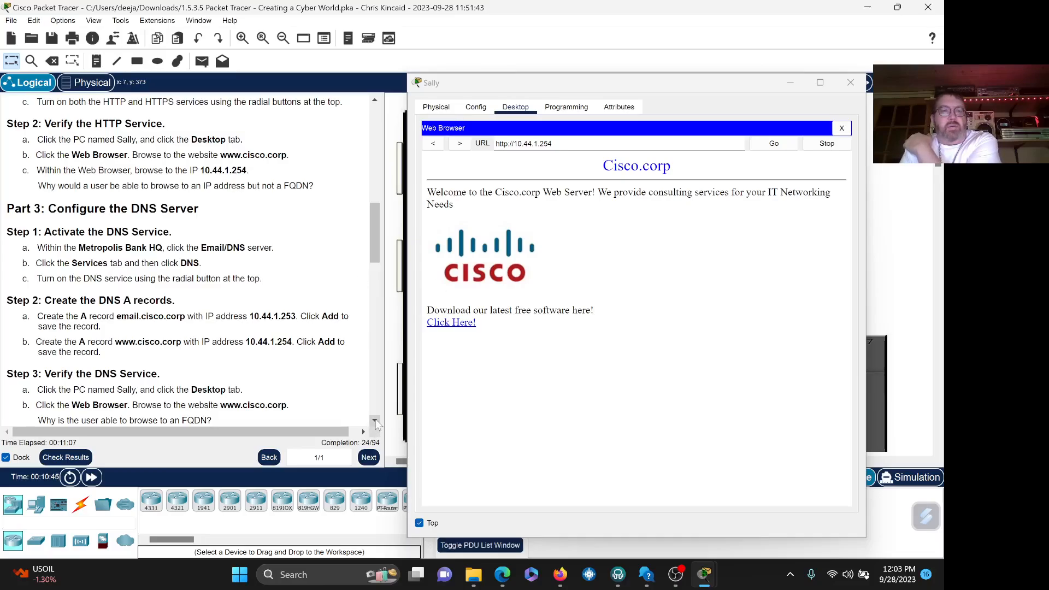
scroll(375, 422, down, 3)
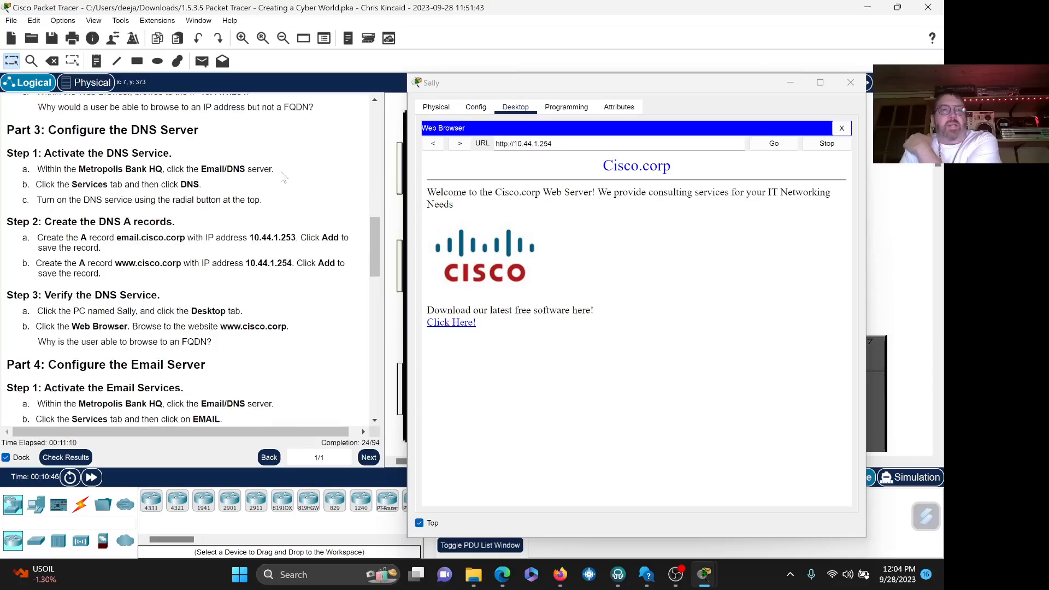
click(850, 83)
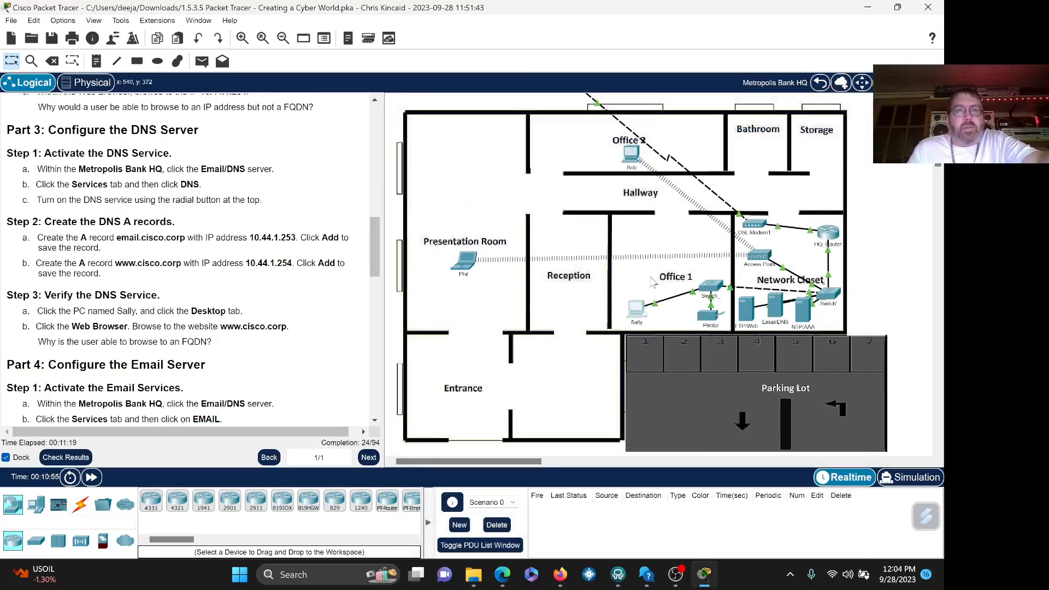
click(775, 308)
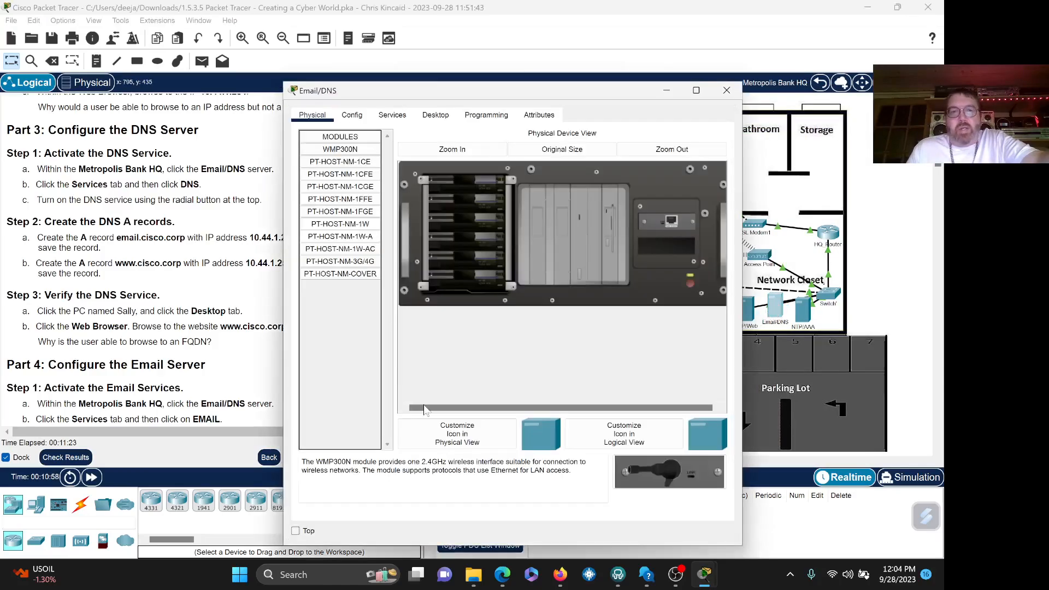
click(295, 531)
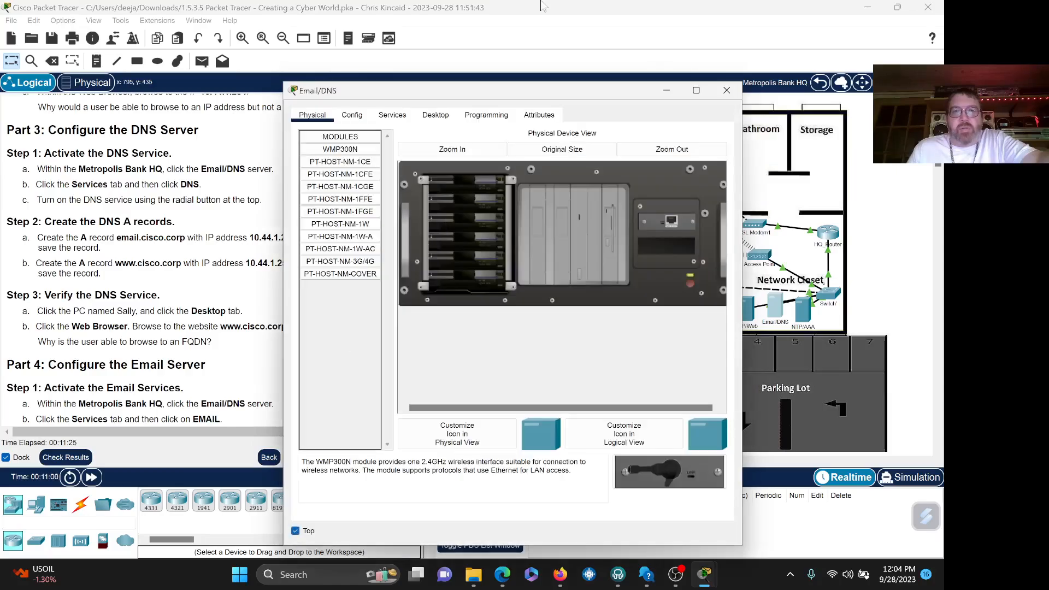
drag(523, 87, 597, 89)
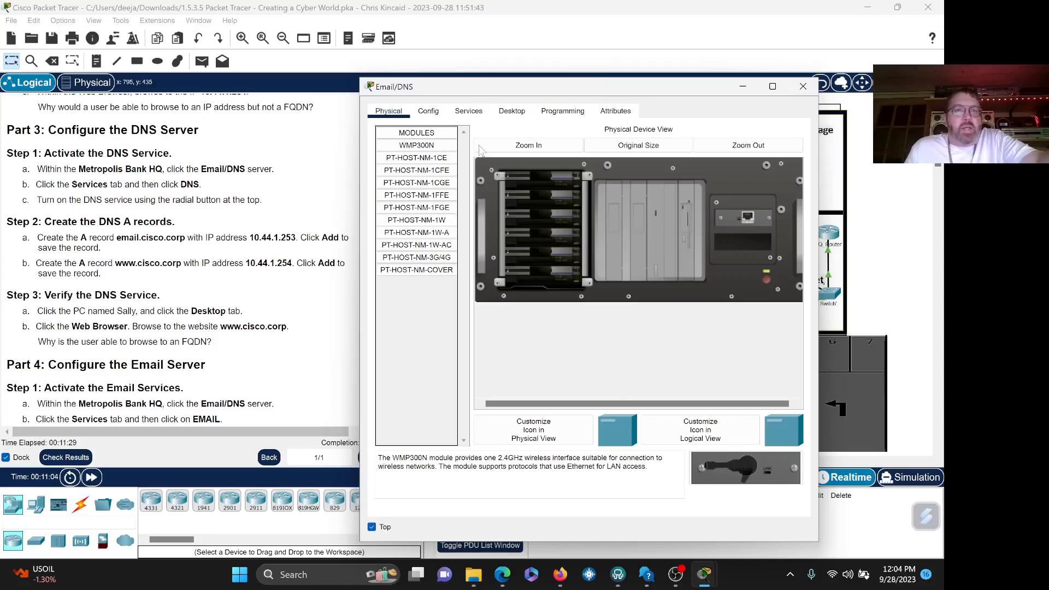
- Switch the DNS service to On in the Email/DNS server's Services
click(463, 112)
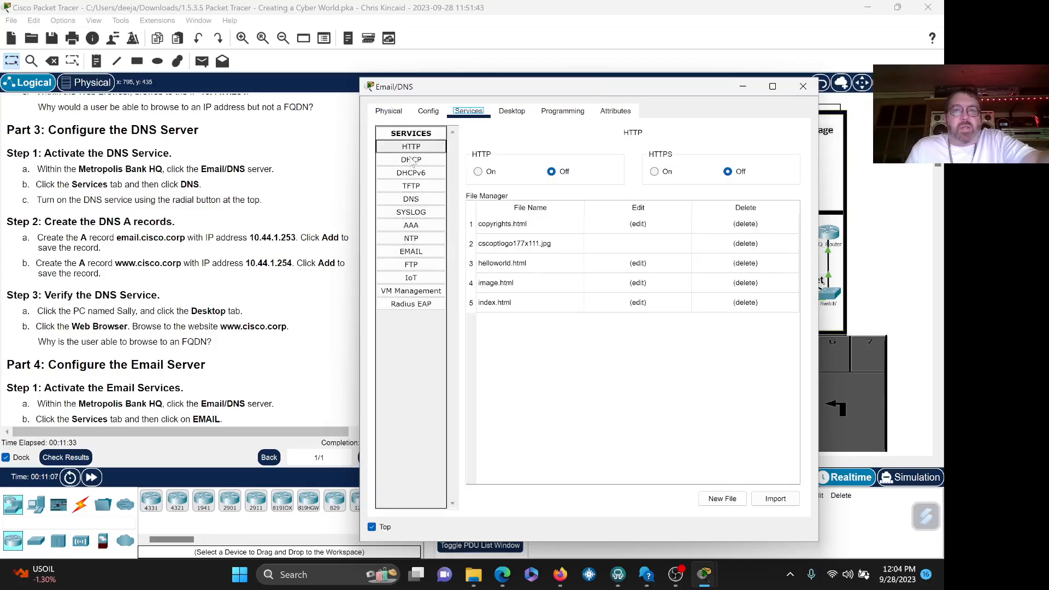
click(412, 200)
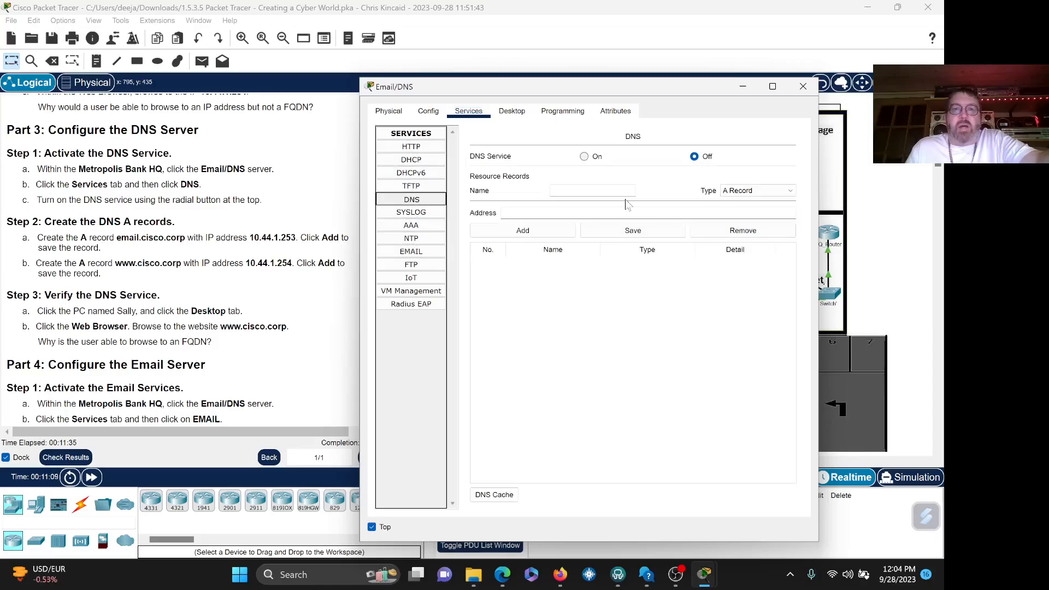
click(584, 157)
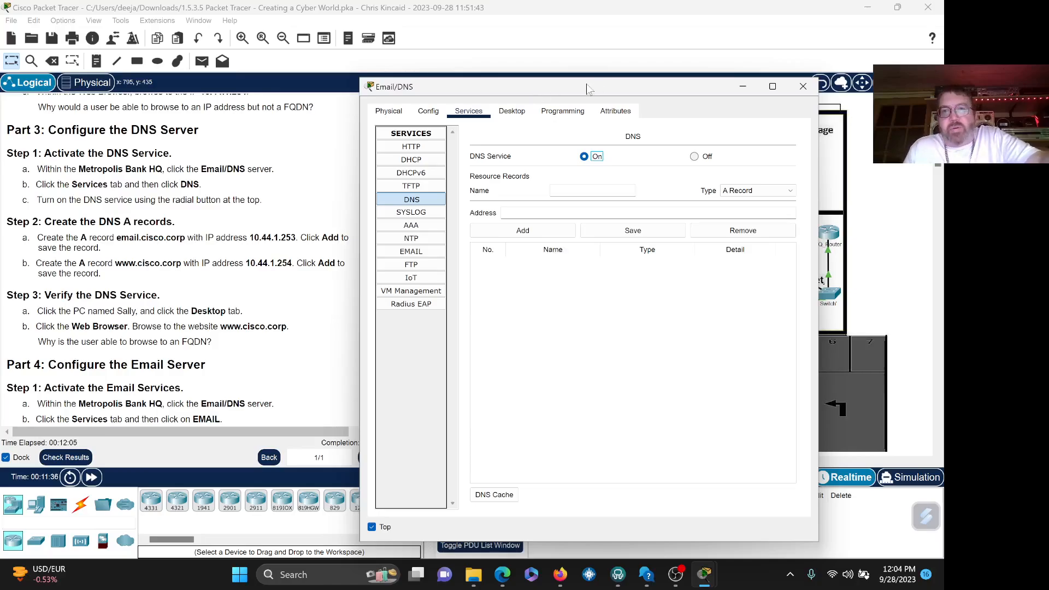
drag(586, 84, 628, 84)
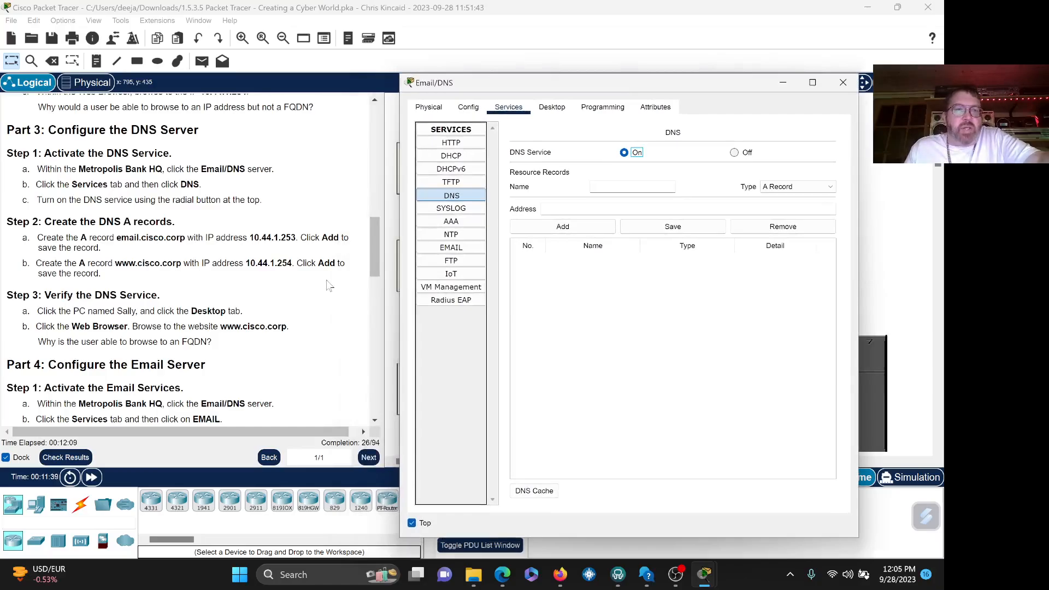
click(802, 187)
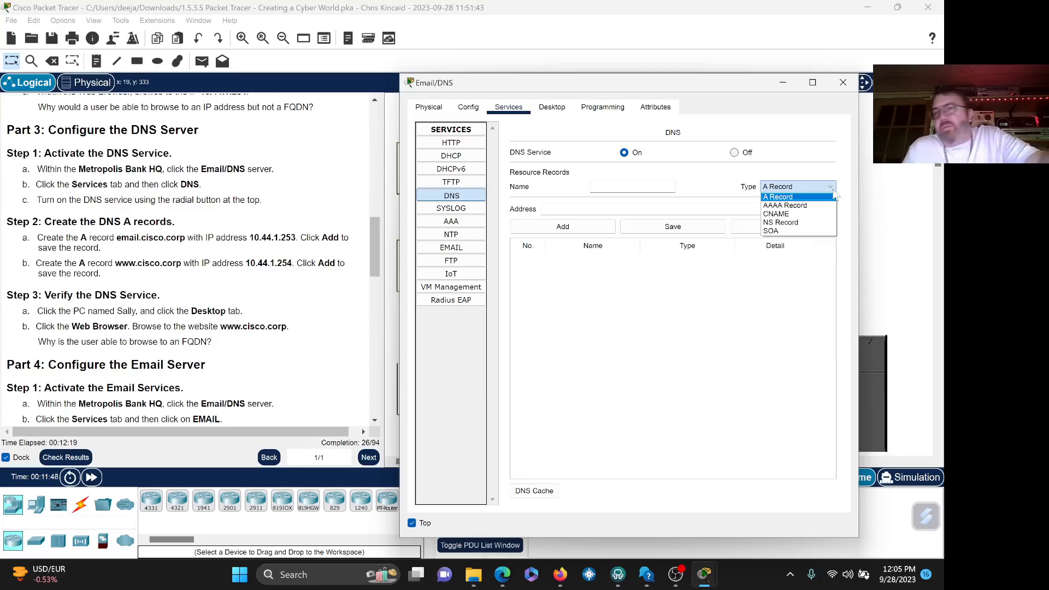
- Add an A record named email.cisco.corp with address 10.44.1.253 to the DNS table
click(832, 196)
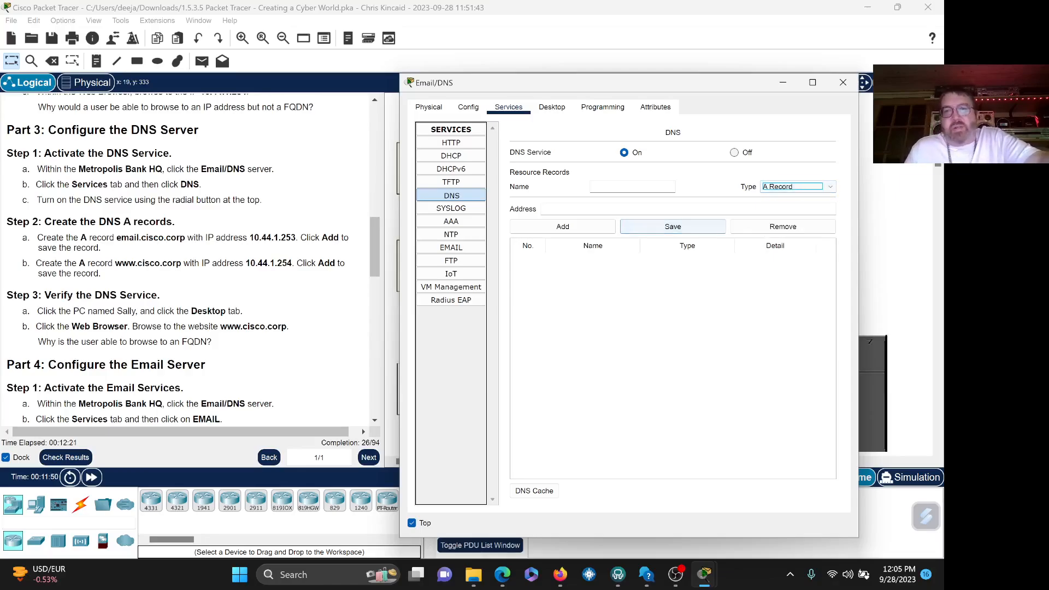
click(623, 187)
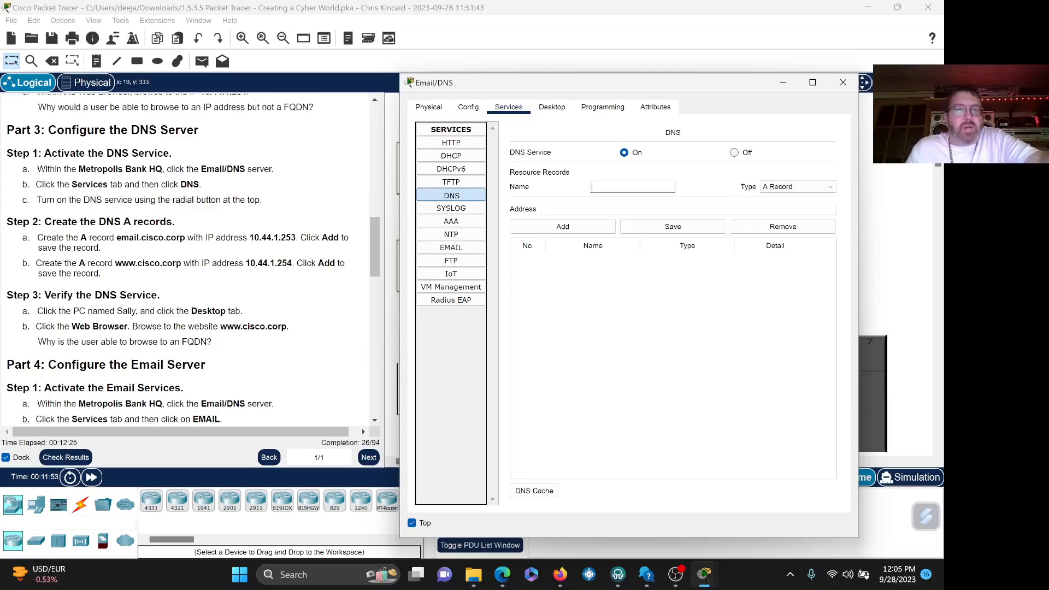
text(e)
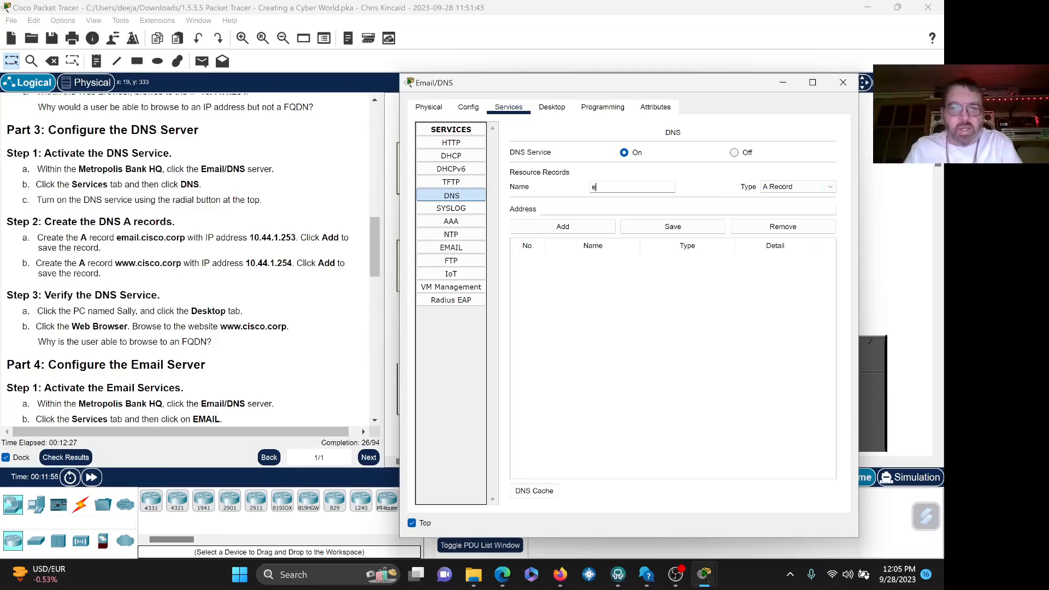
text(mail)
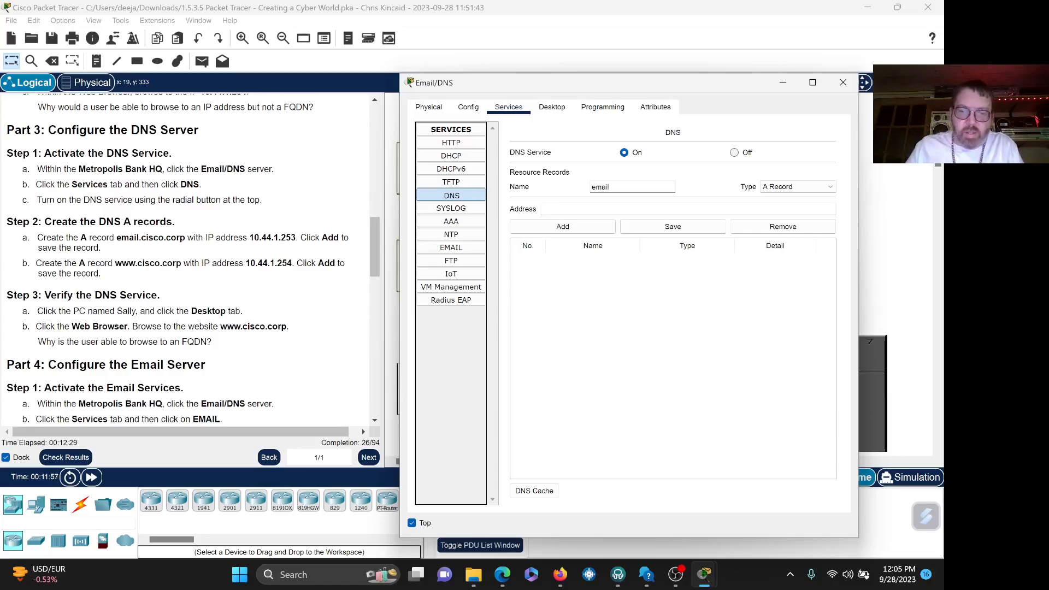
text(.cisco)
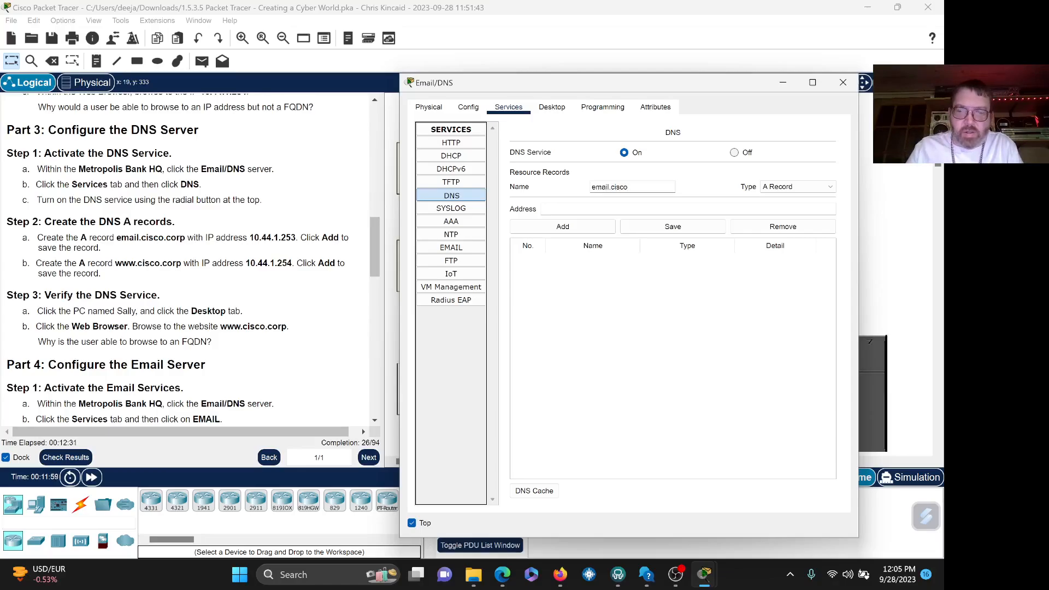
text(.corp)
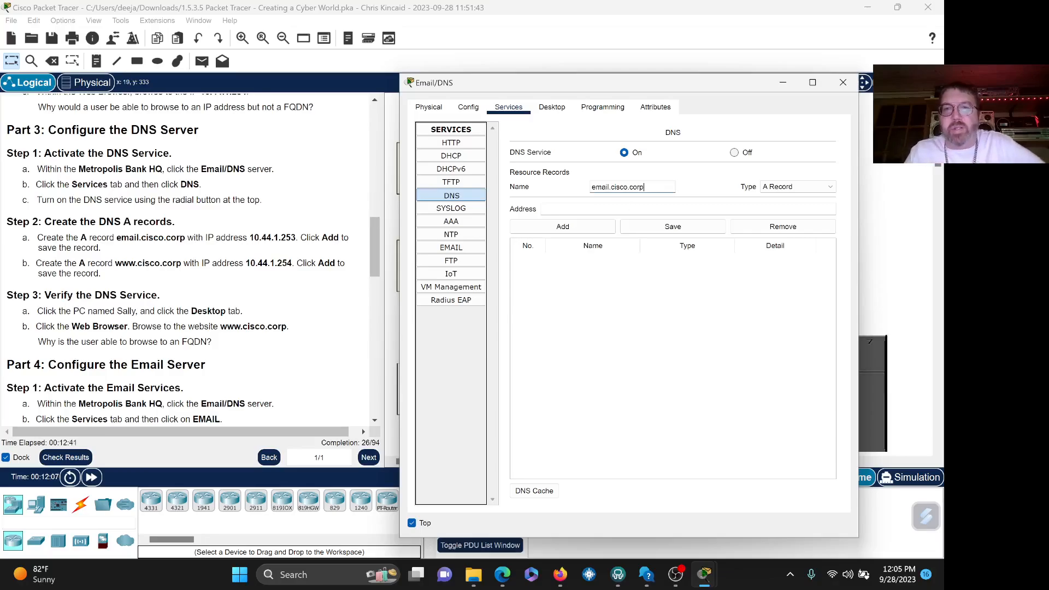
click(628, 210)
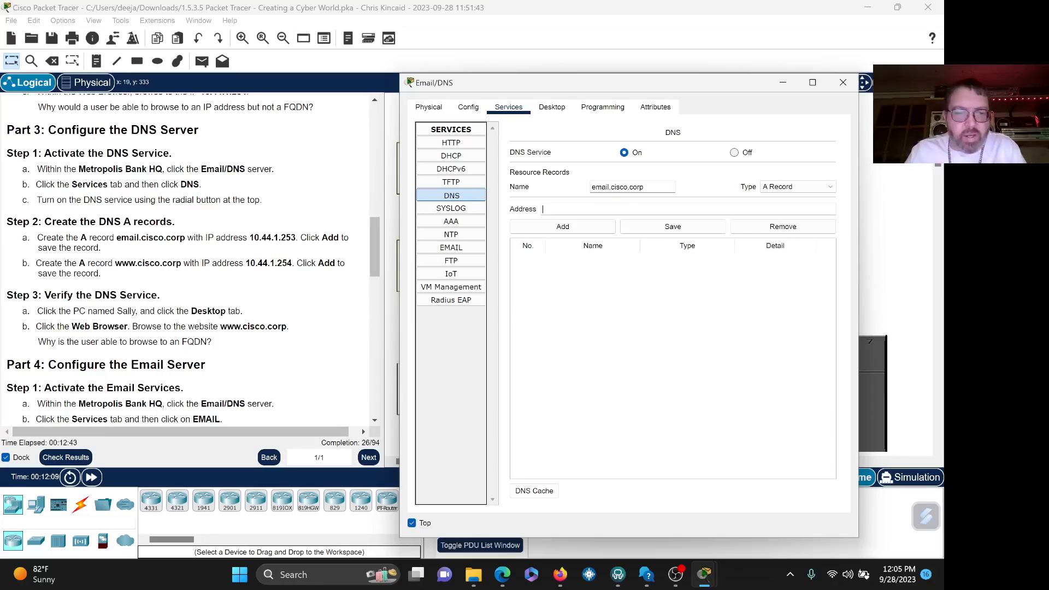
text(10.)
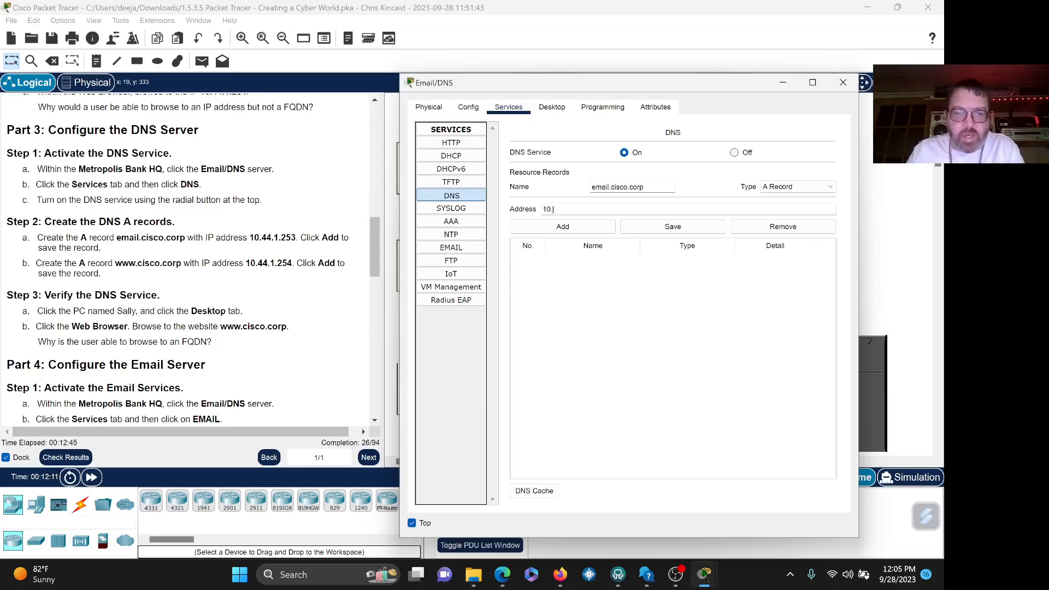
text(44.1.2)
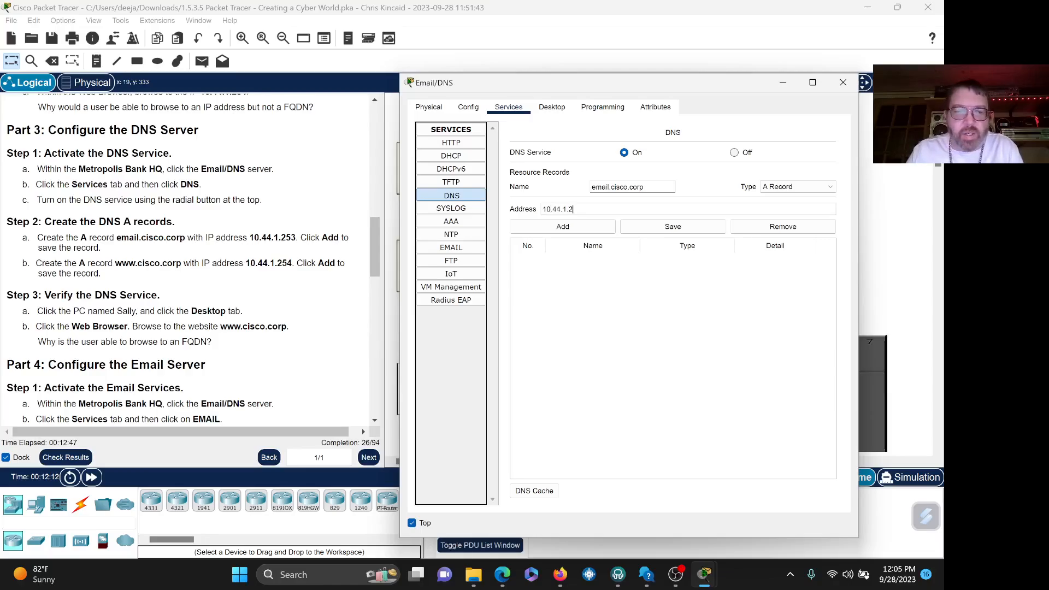
text(53)
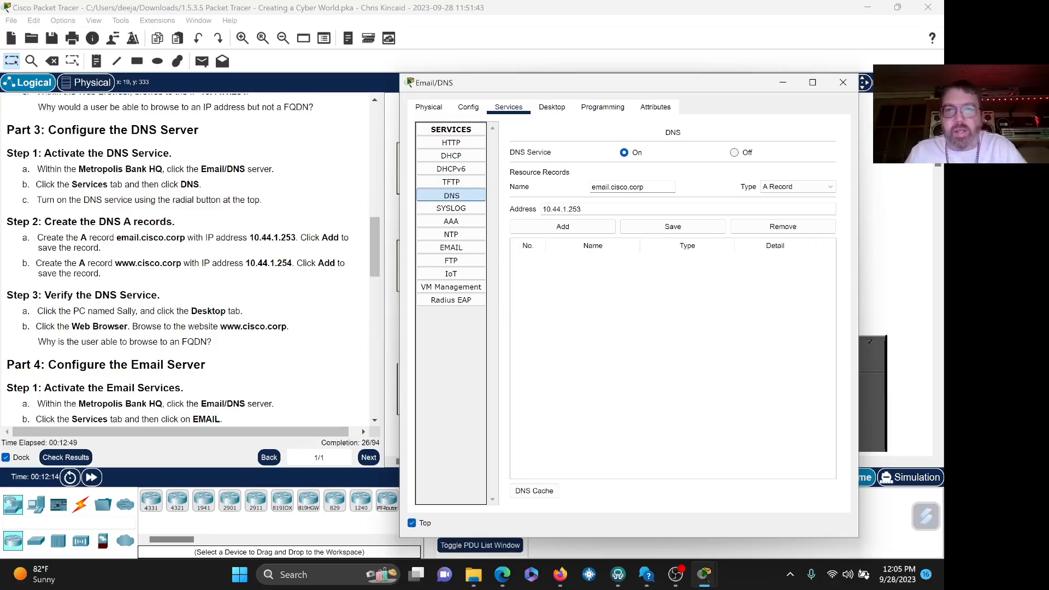
click(572, 224)
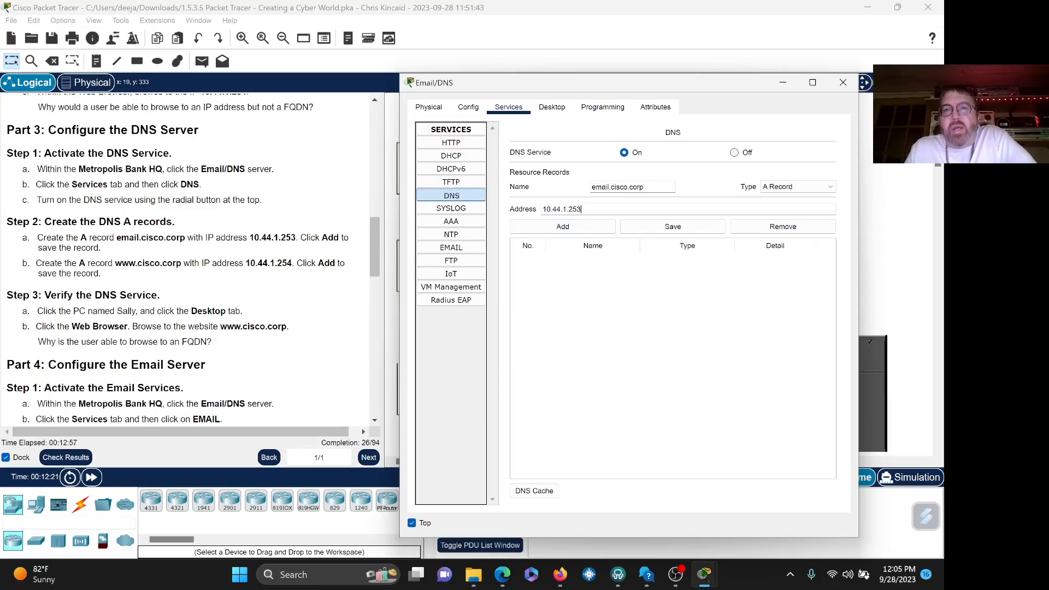
click(583, 225)
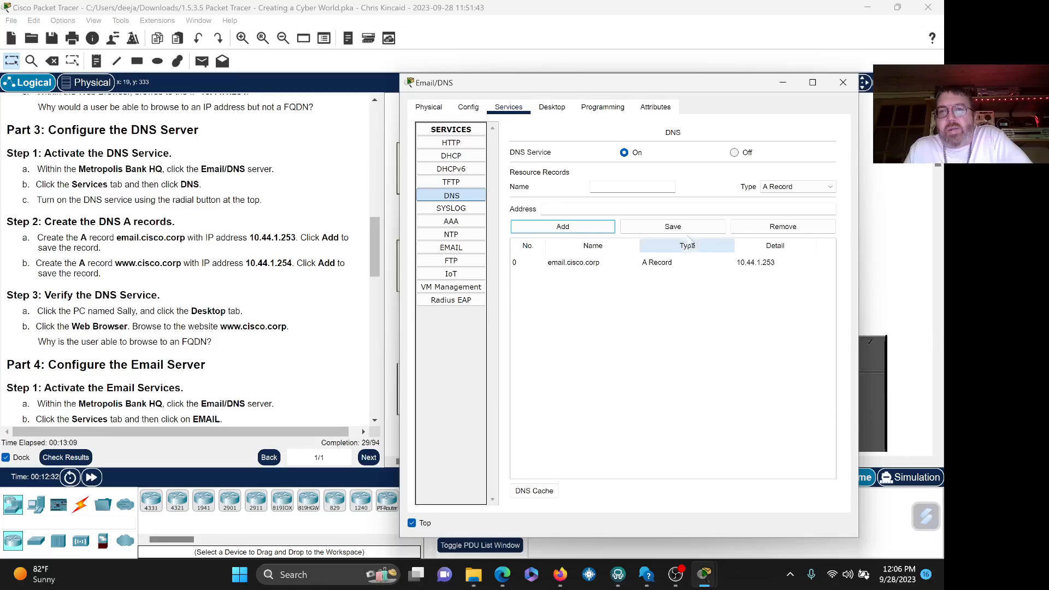
click(633, 187)
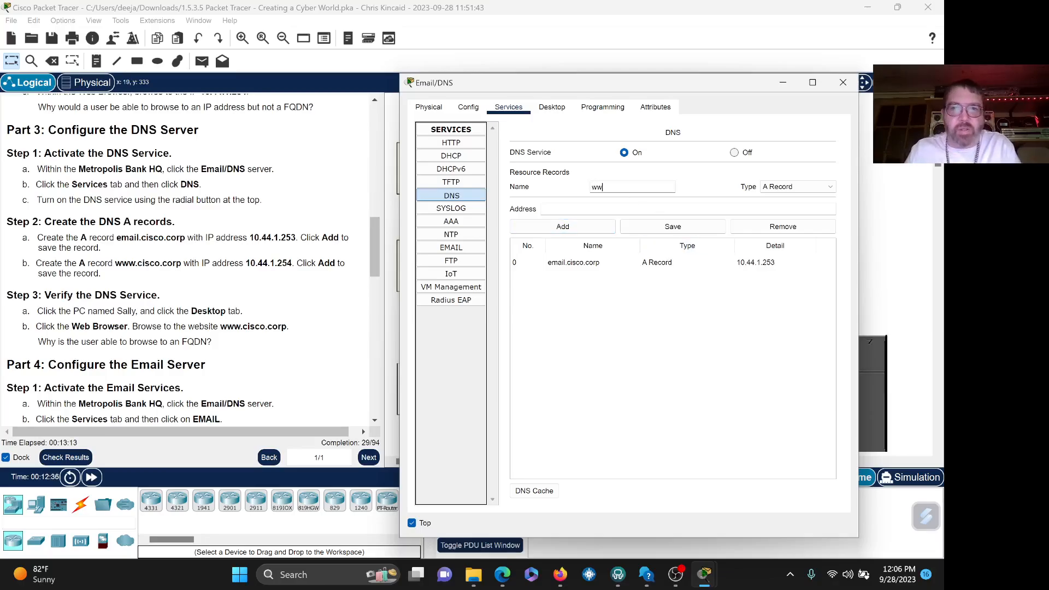
text(www.cis)
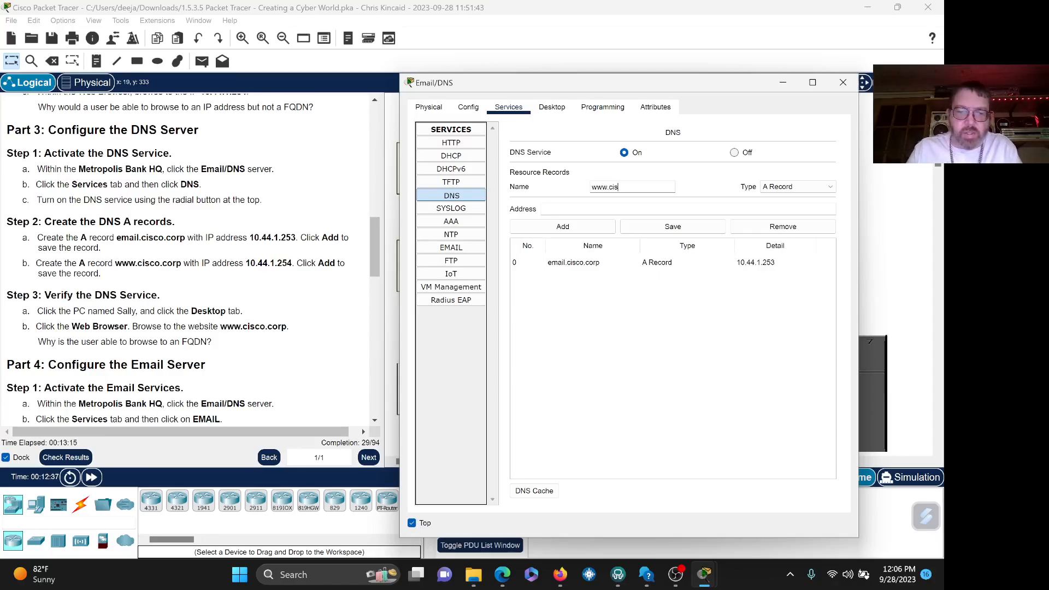
text(co.corp)
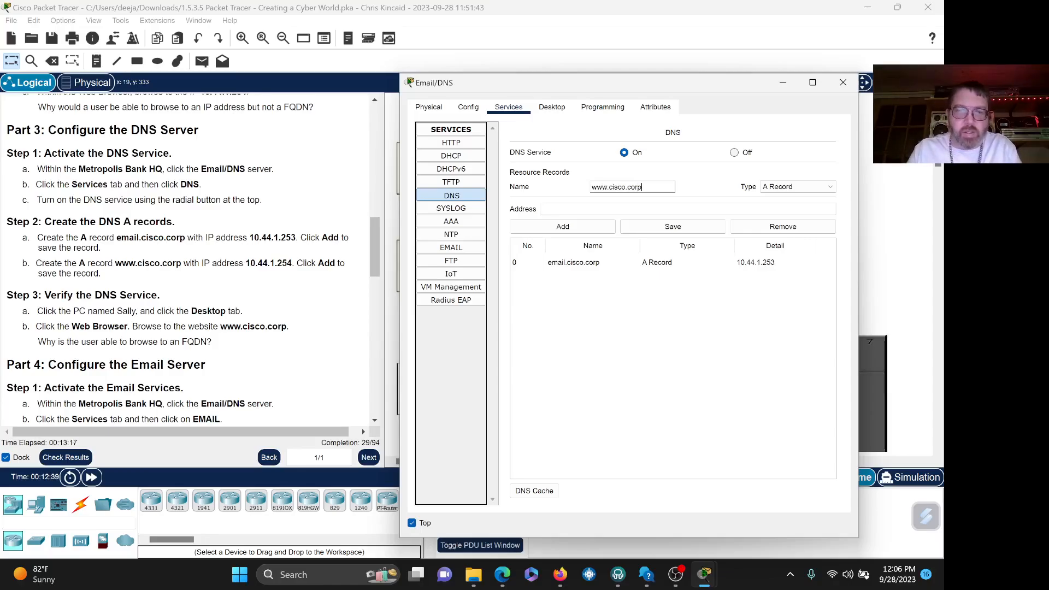
key(Tab)
key(Tab)
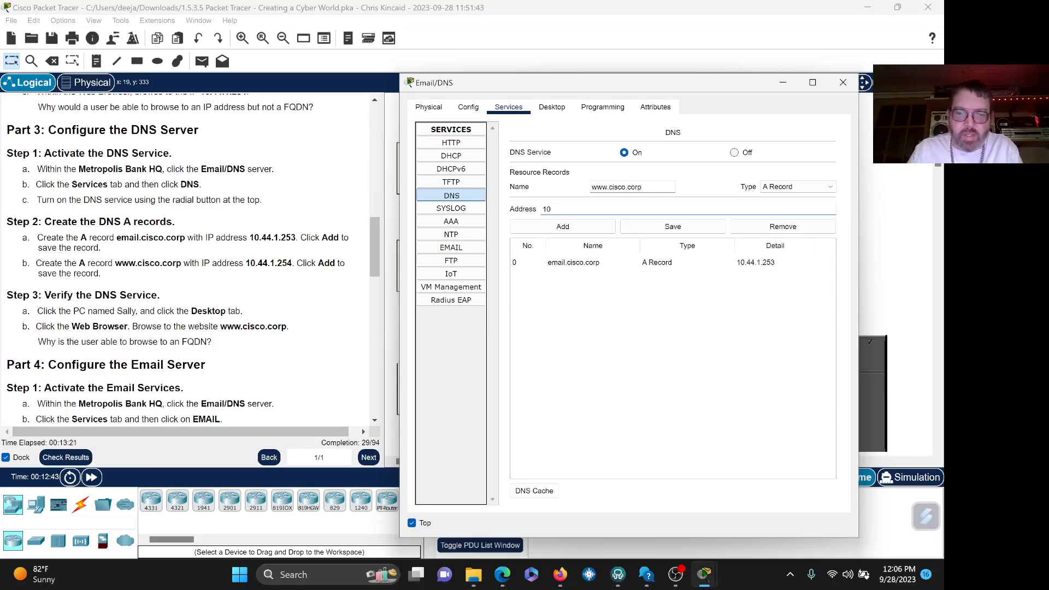
text(10.44.1)
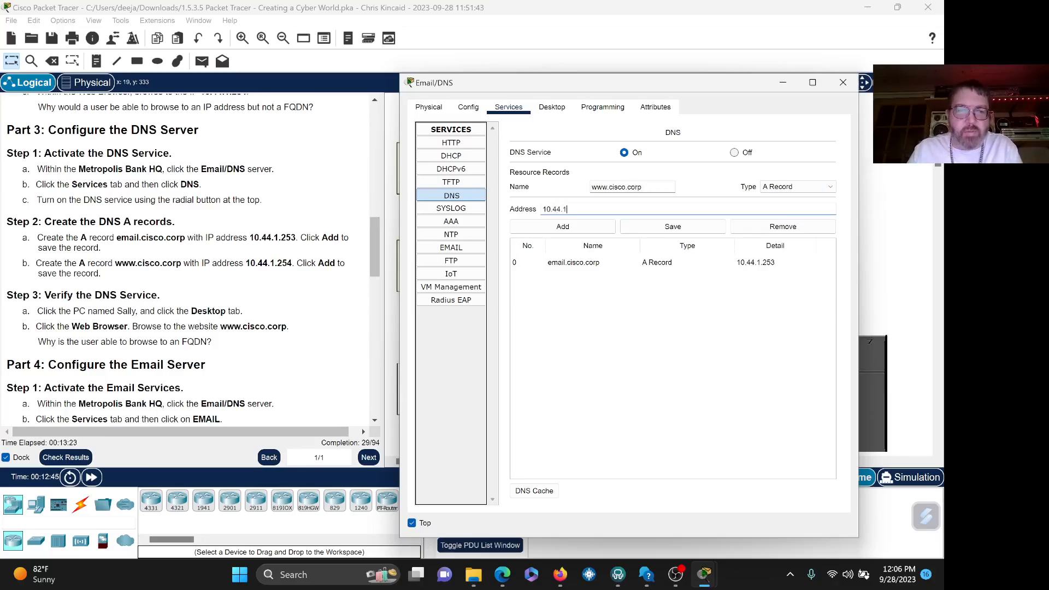
text(.254)
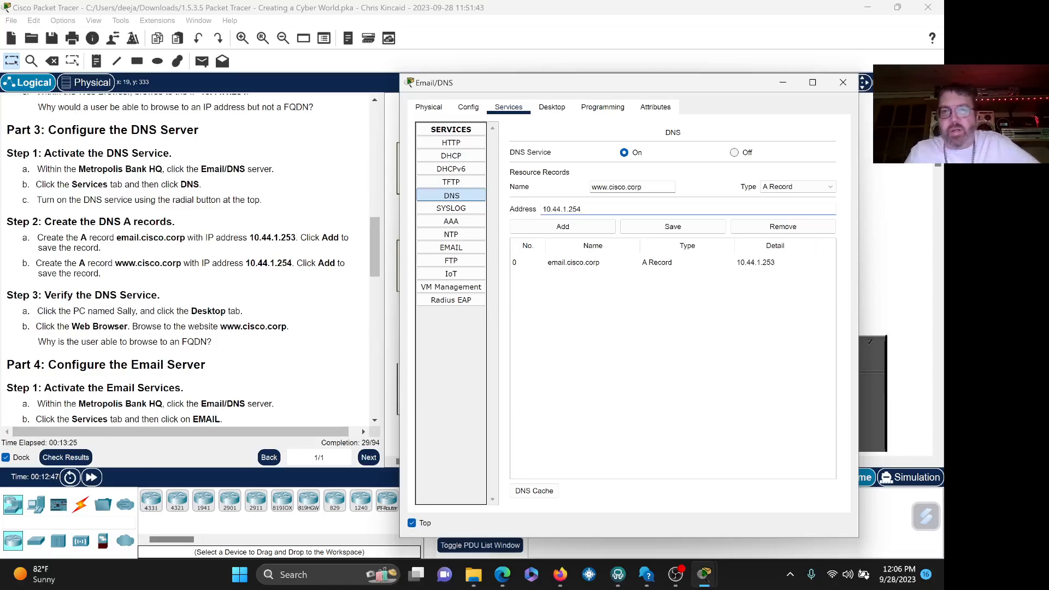
click(641, 187)
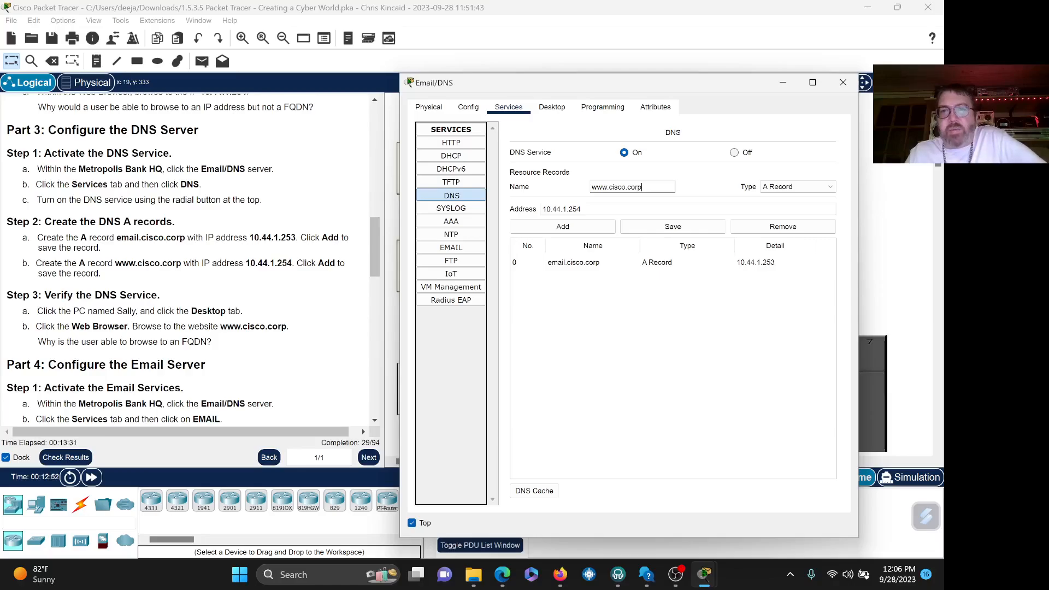
click(613, 209)
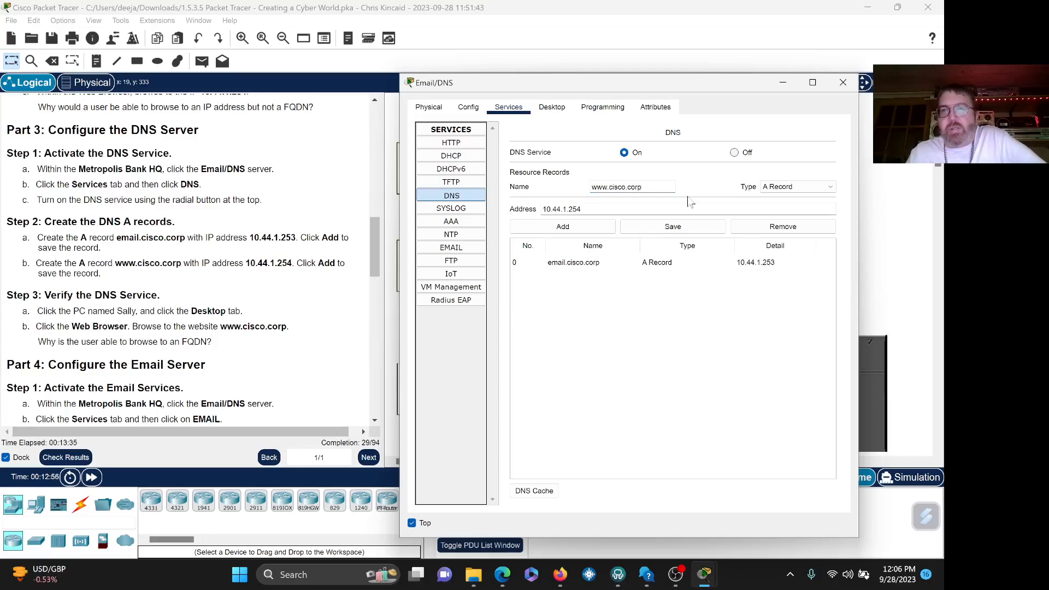
click(590, 228)
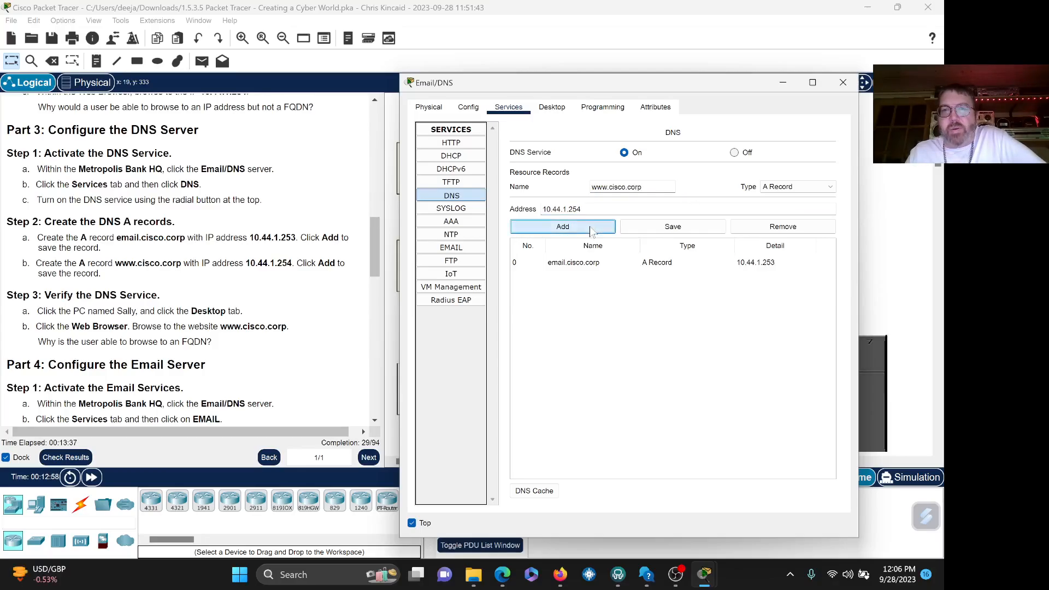
click(689, 231)
key(Escape)
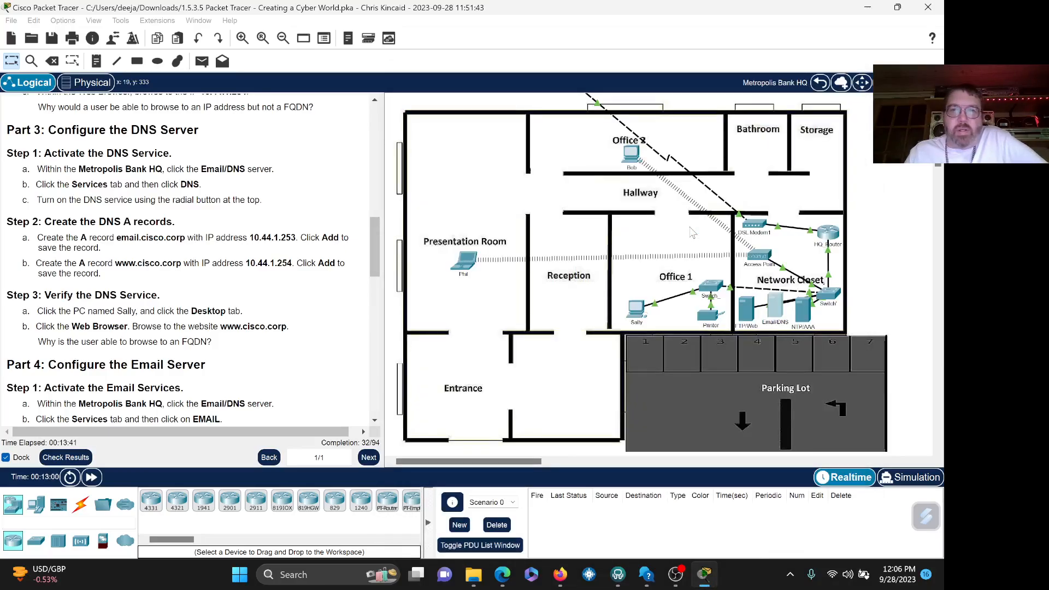
click(771, 312)
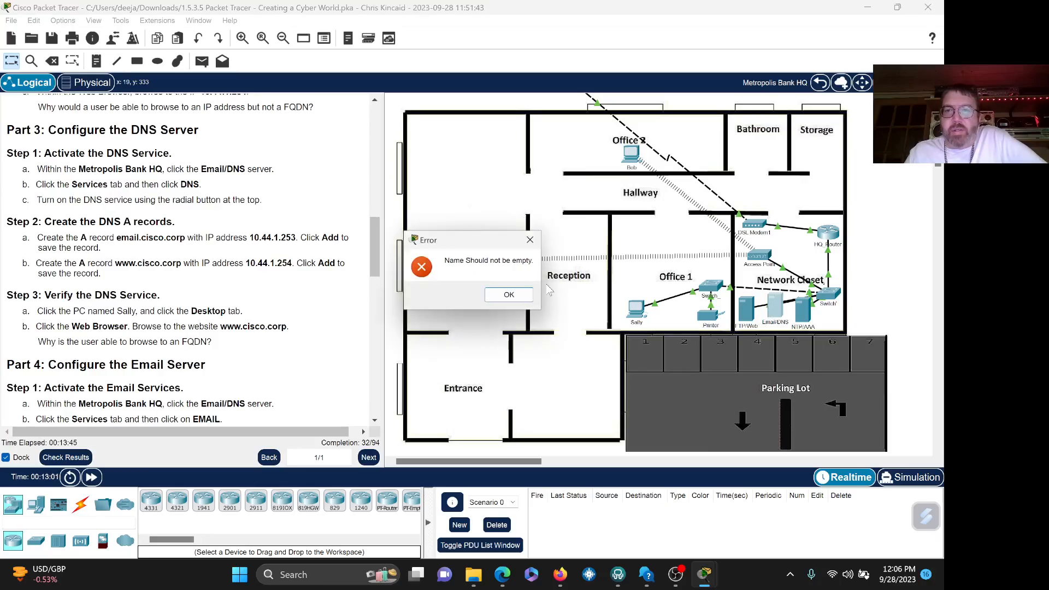
click(508, 294)
click(771, 314)
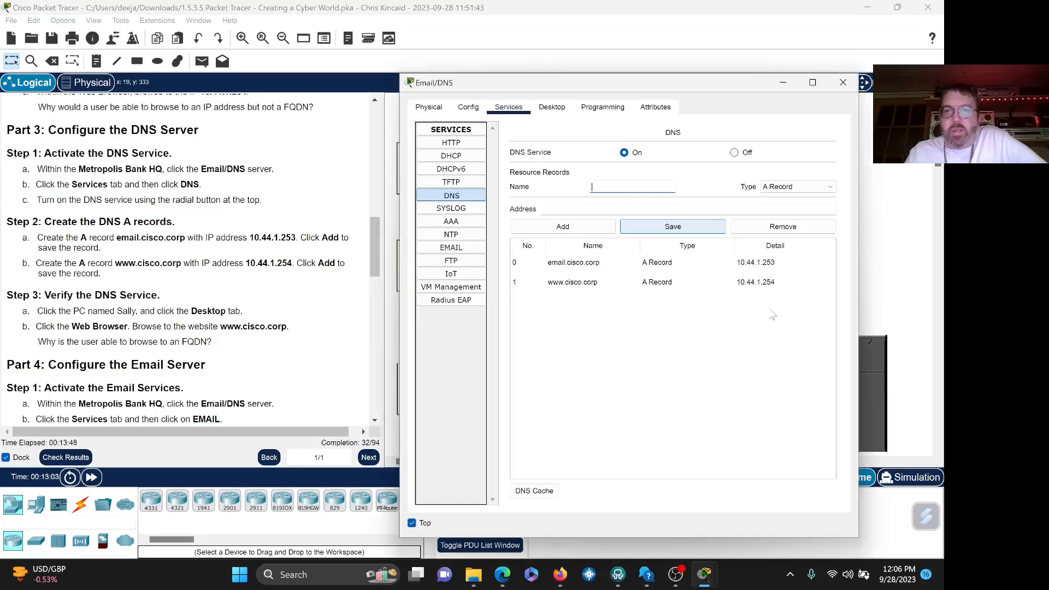
click(582, 234)
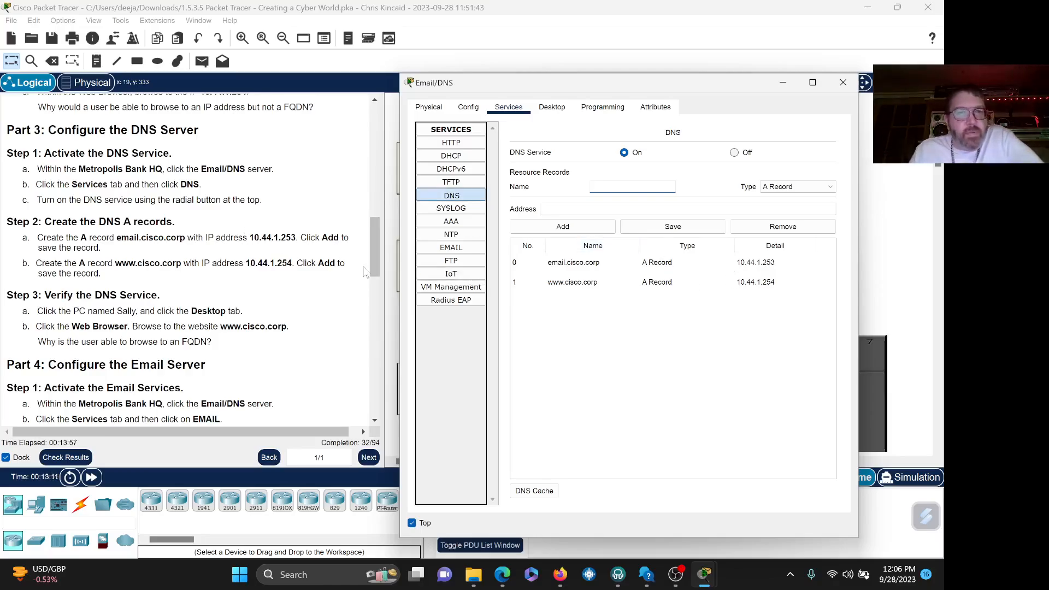
click(374, 420)
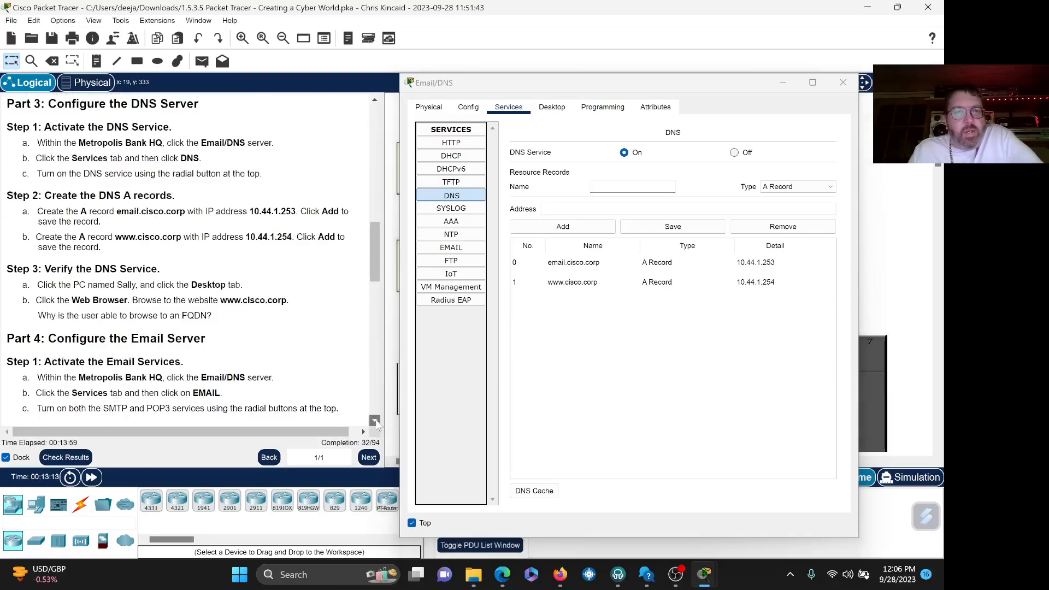
click(374, 420)
click(374, 420)
click(719, 83)
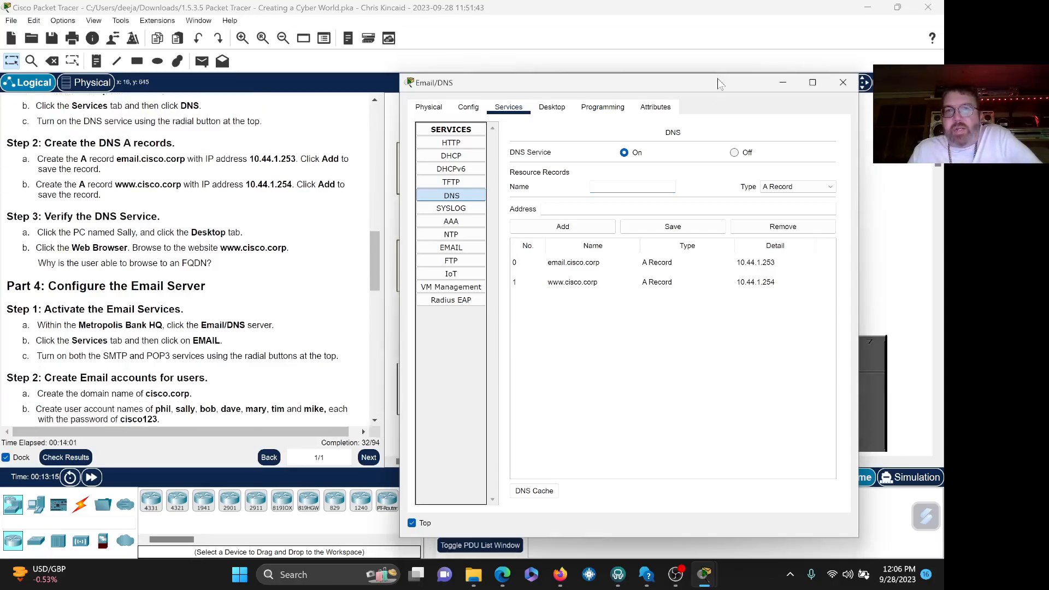
click(841, 83)
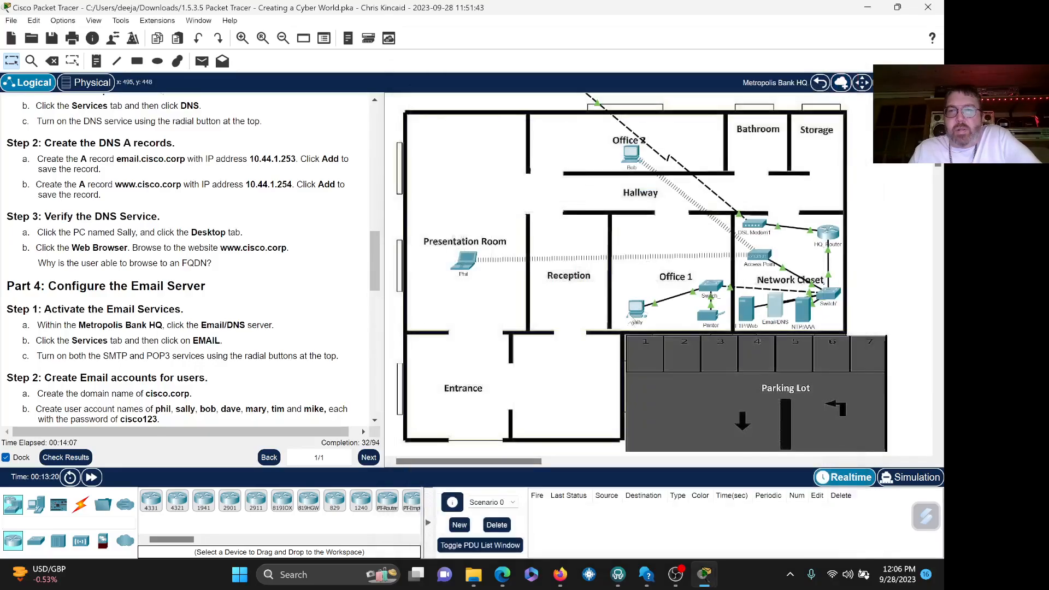
click(636, 311)
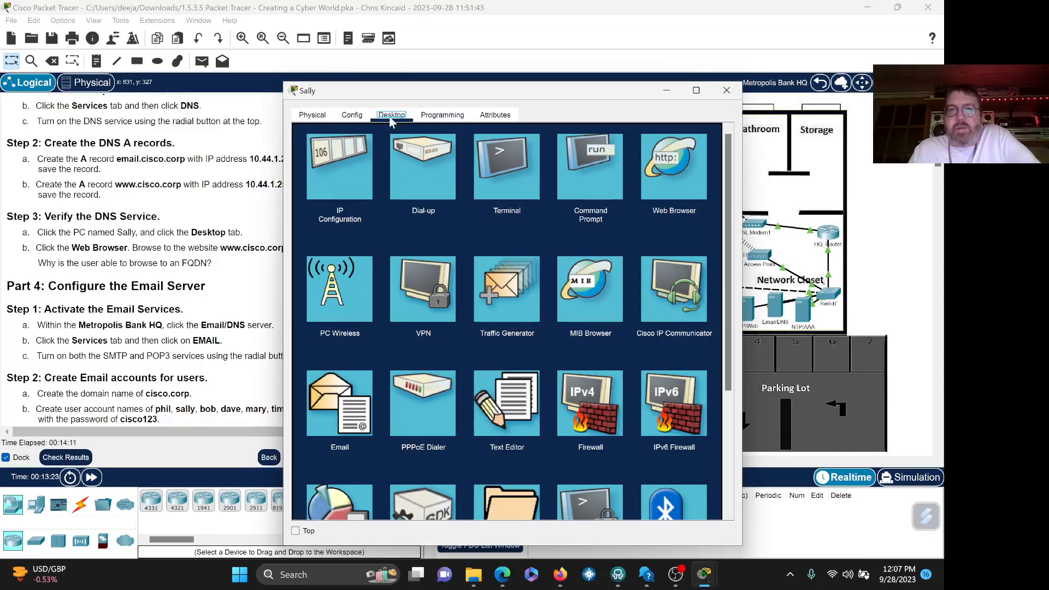
click(660, 178)
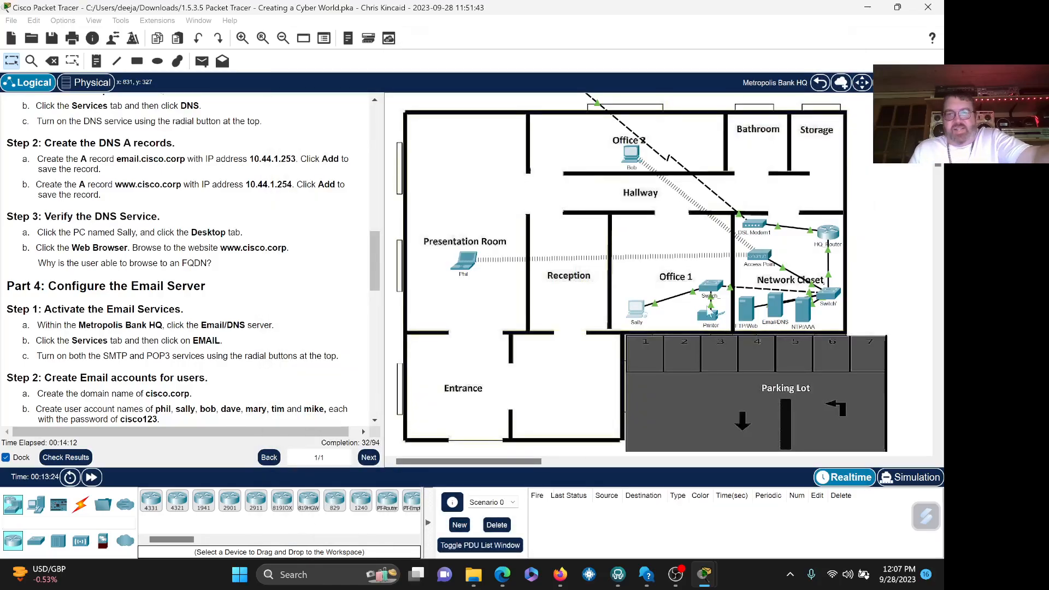
mouse_move(704, 574)
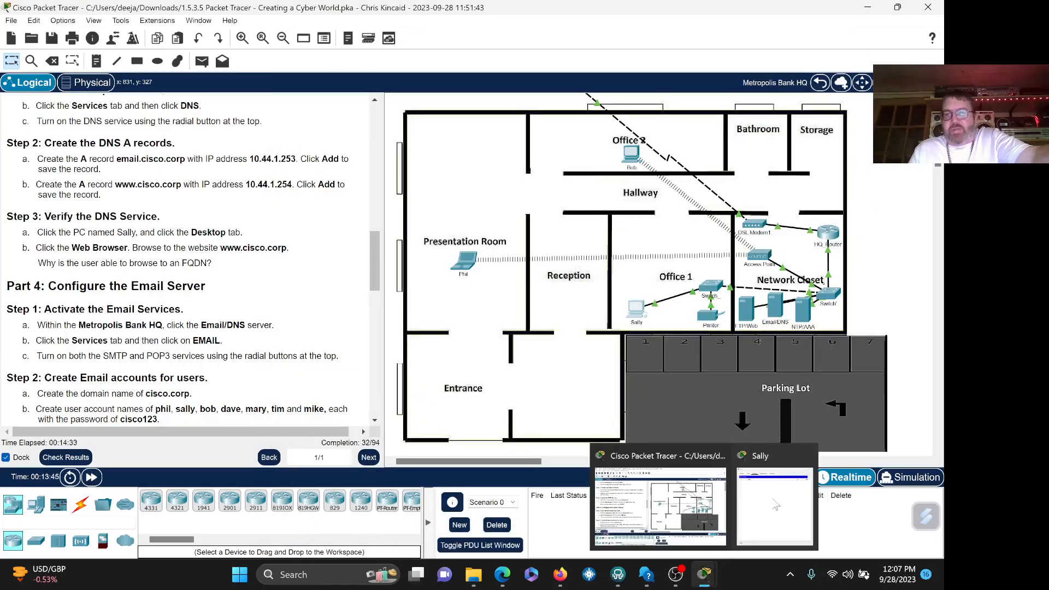
click(792, 486)
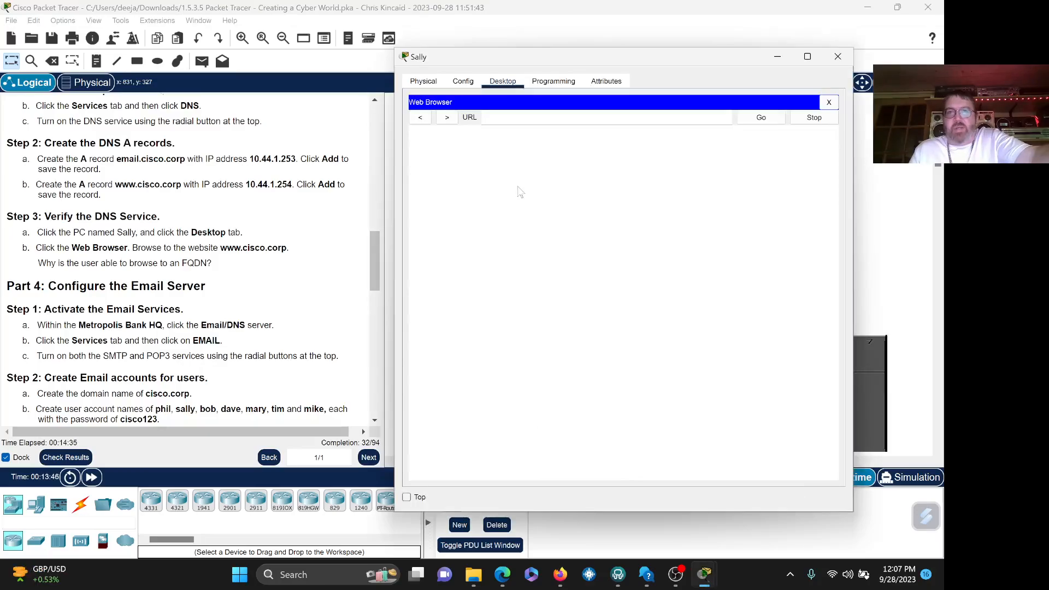
click(406, 497)
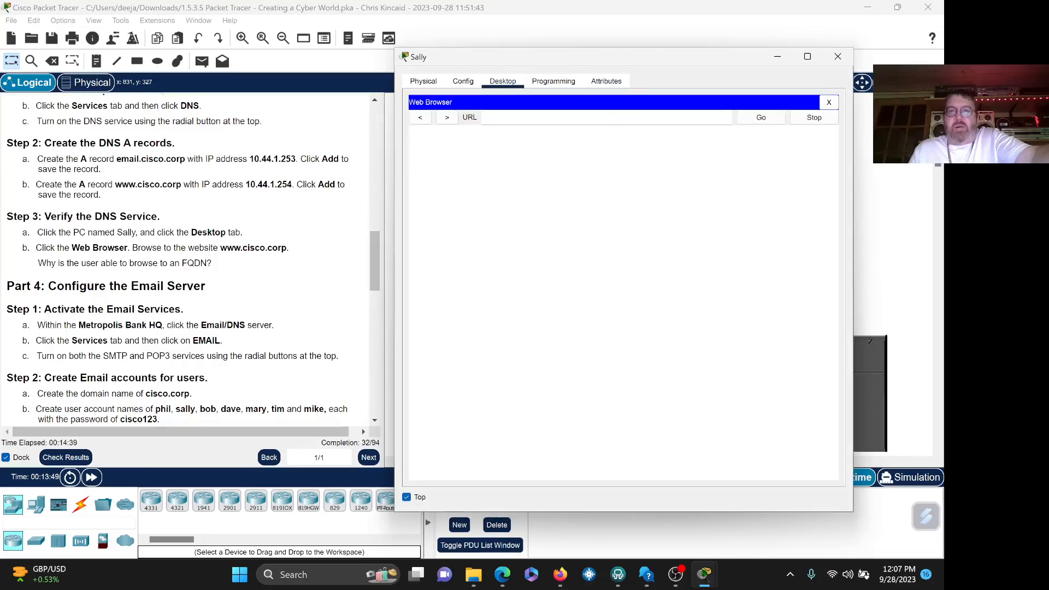
text(www.cis)
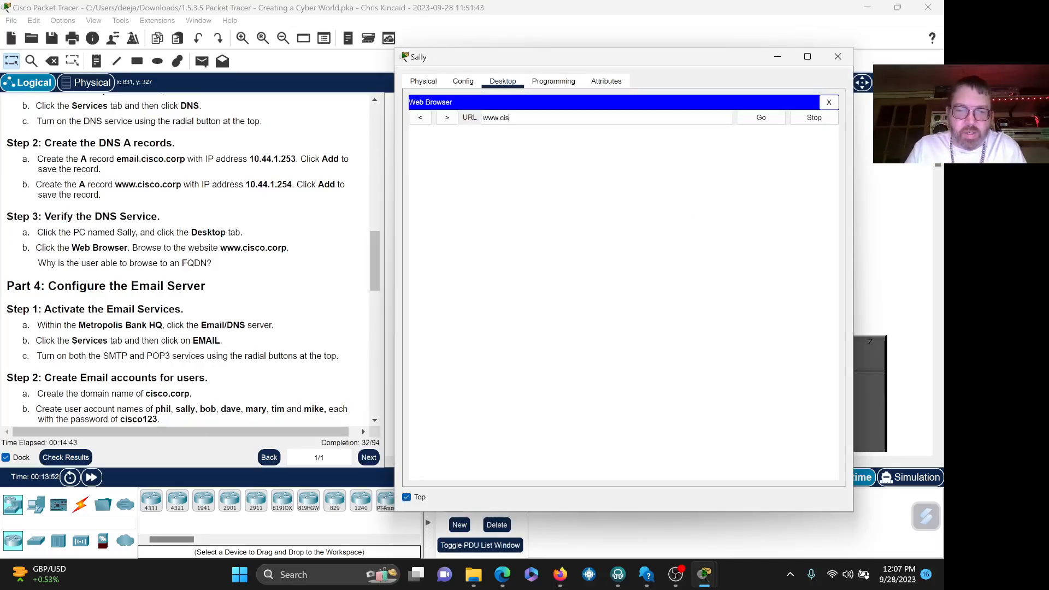
text(co.)
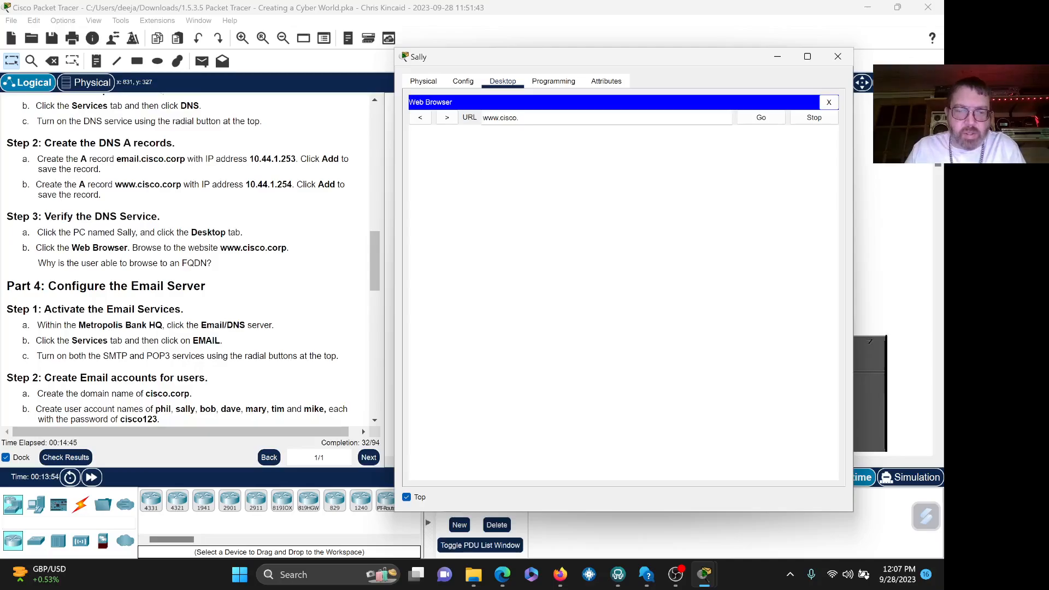
text(corp)
click(746, 121)
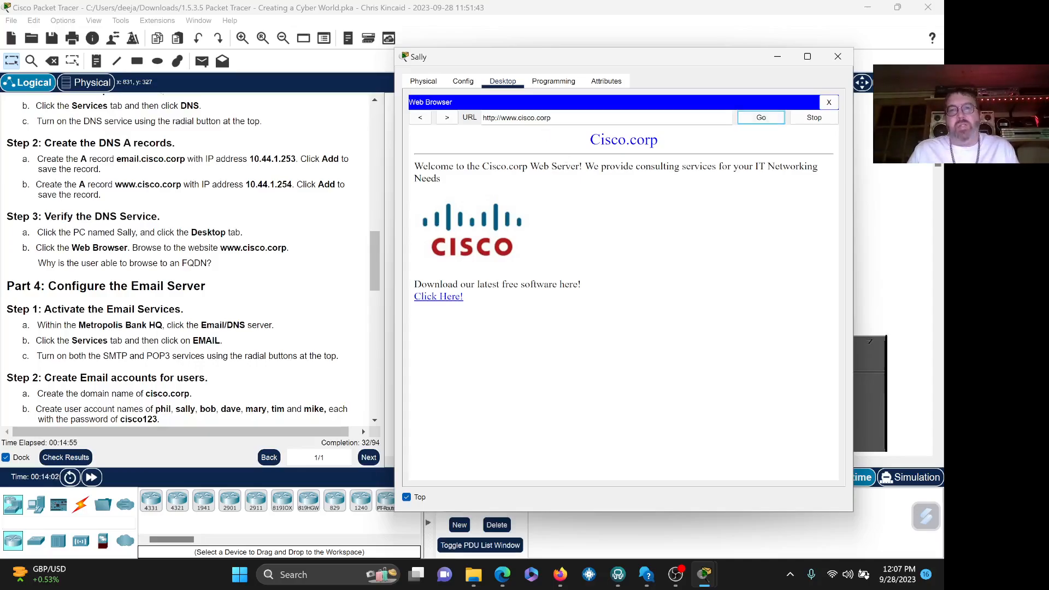
- Check the lab instructions, then reload the Cisco.corp web page in Sally's browser
click(376, 426)
click(375, 423)
click(375, 424)
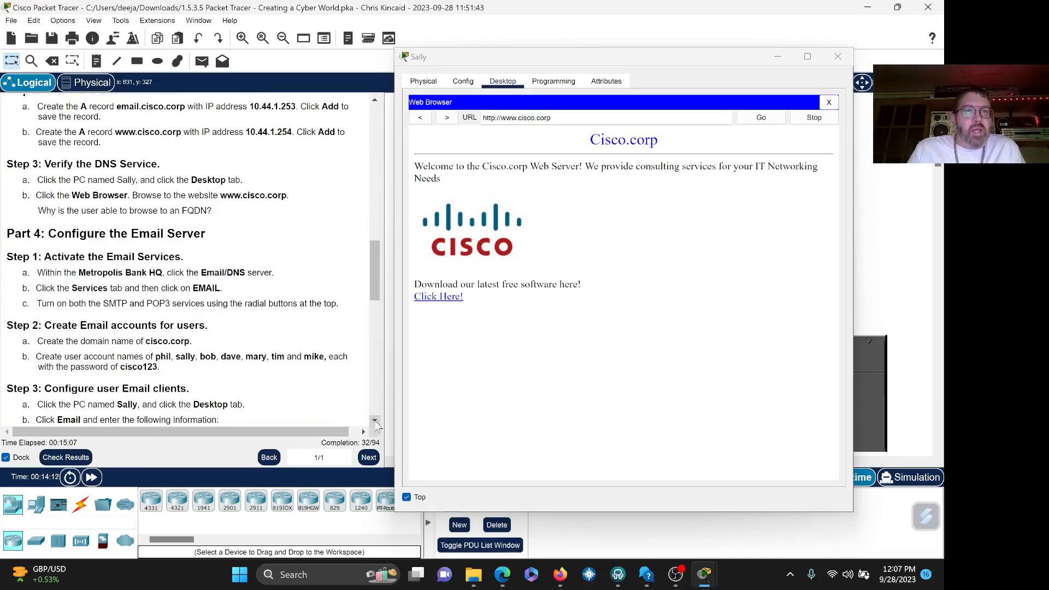
right_click(377, 426)
click(375, 425)
click(375, 422)
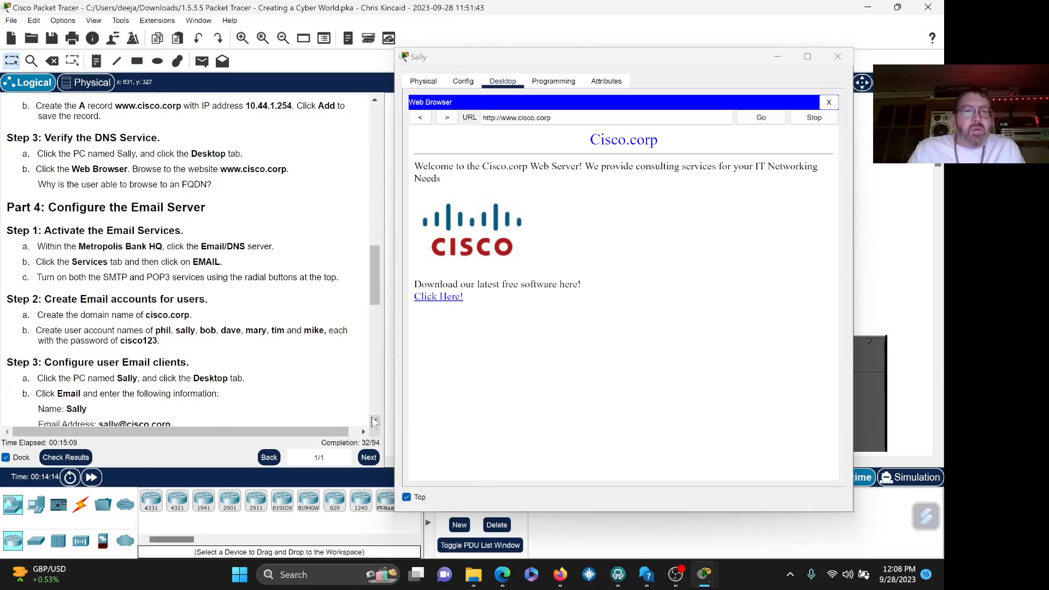
click(374, 422)
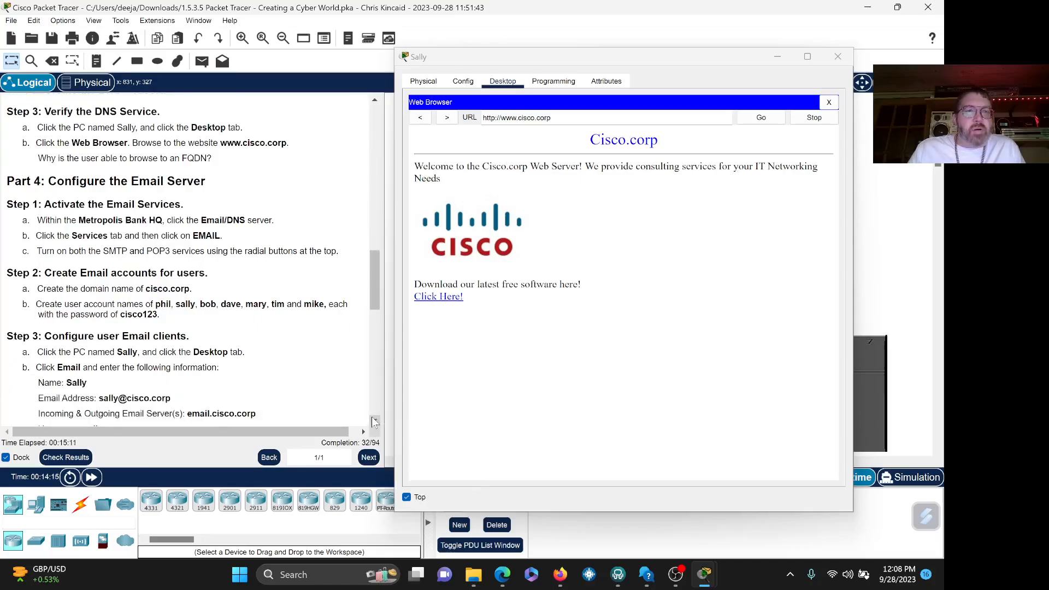
click(374, 422)
click(761, 121)
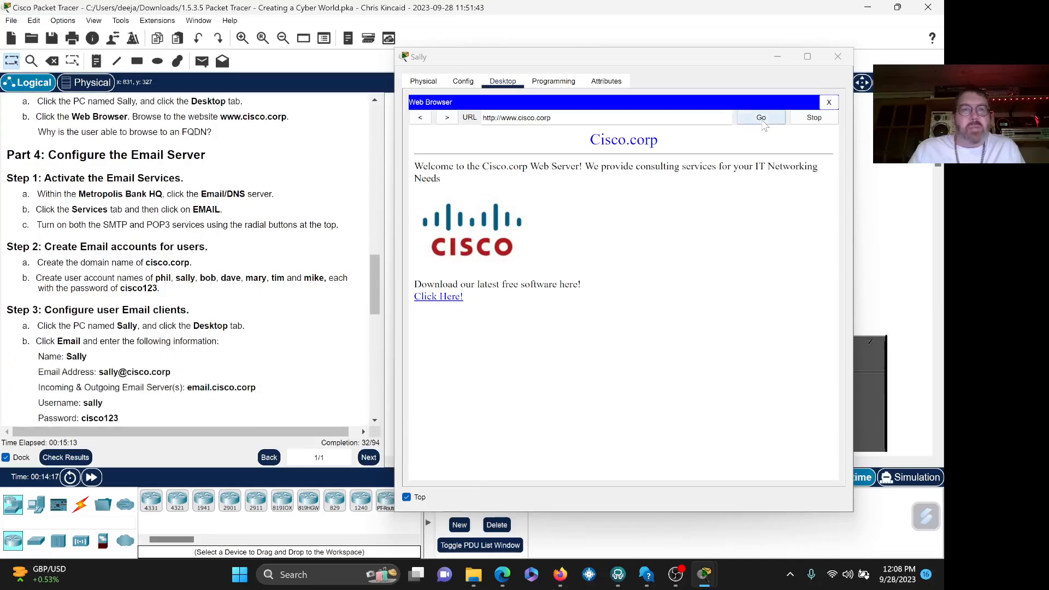
click(837, 57)
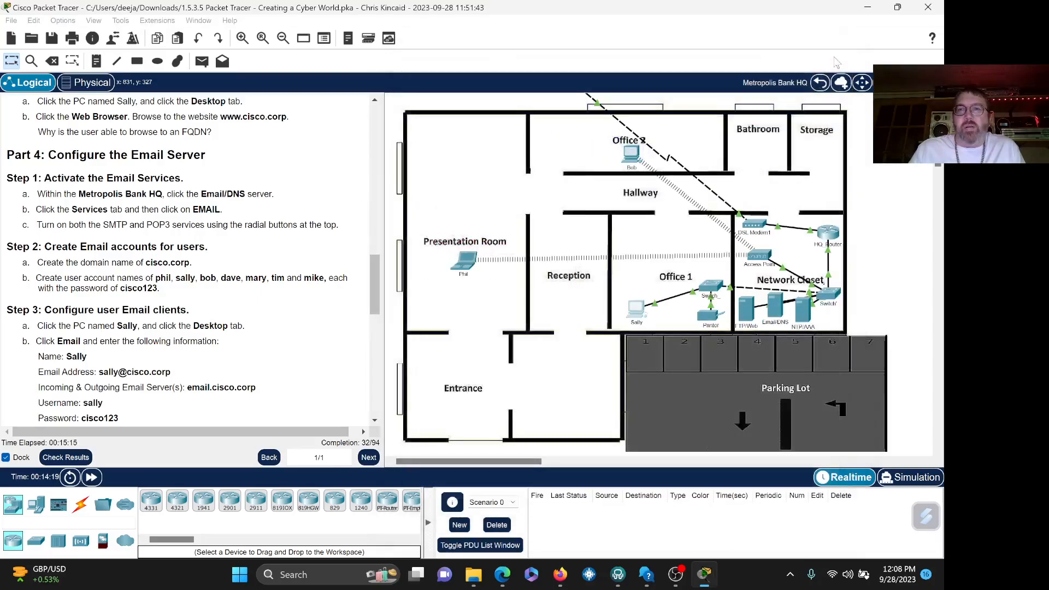
click(776, 307)
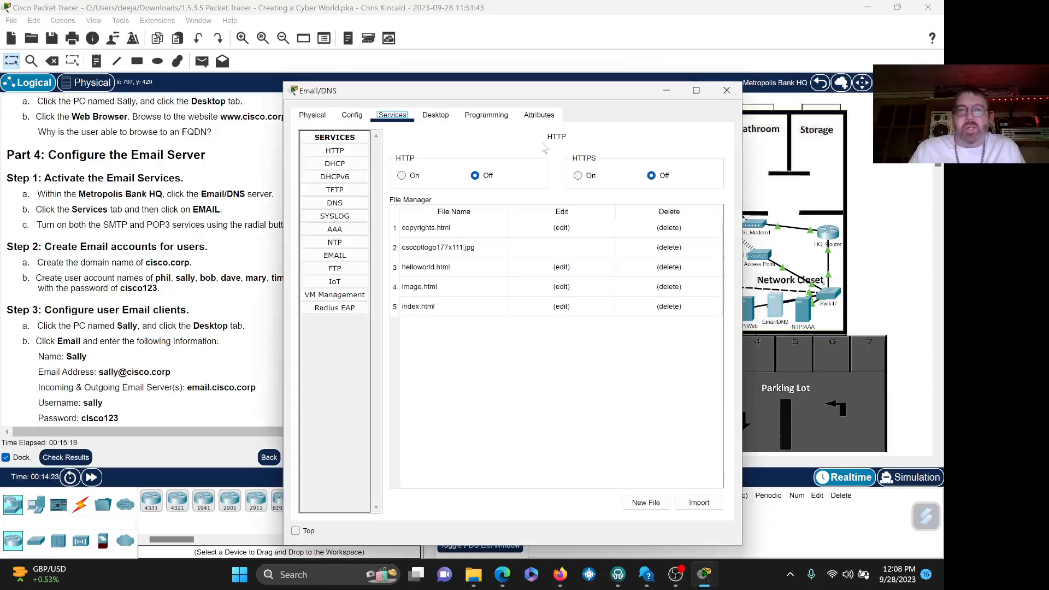
click(296, 531)
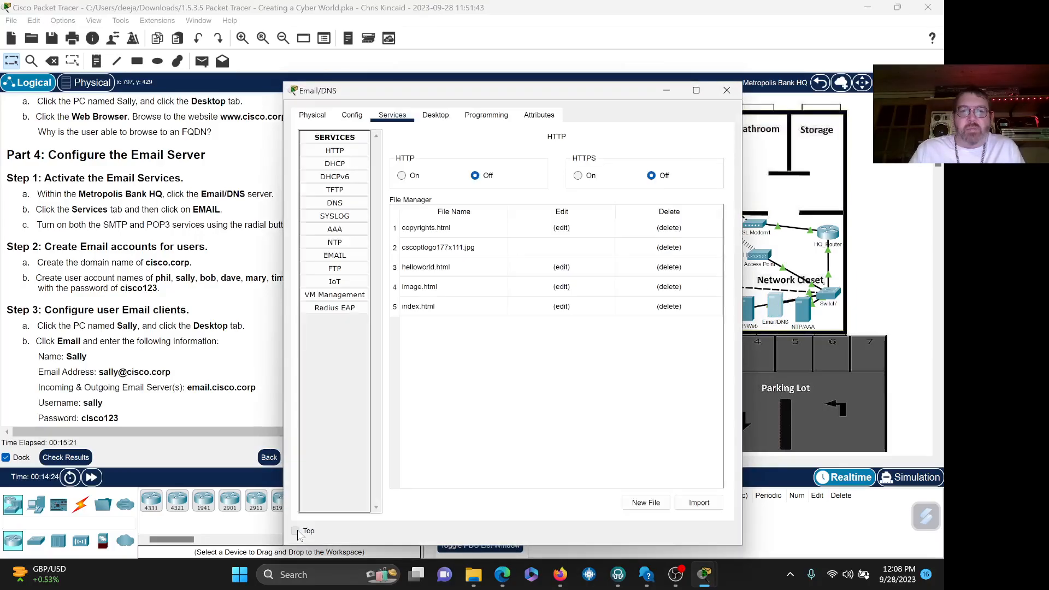
drag(566, 96, 663, 85)
click(497, 105)
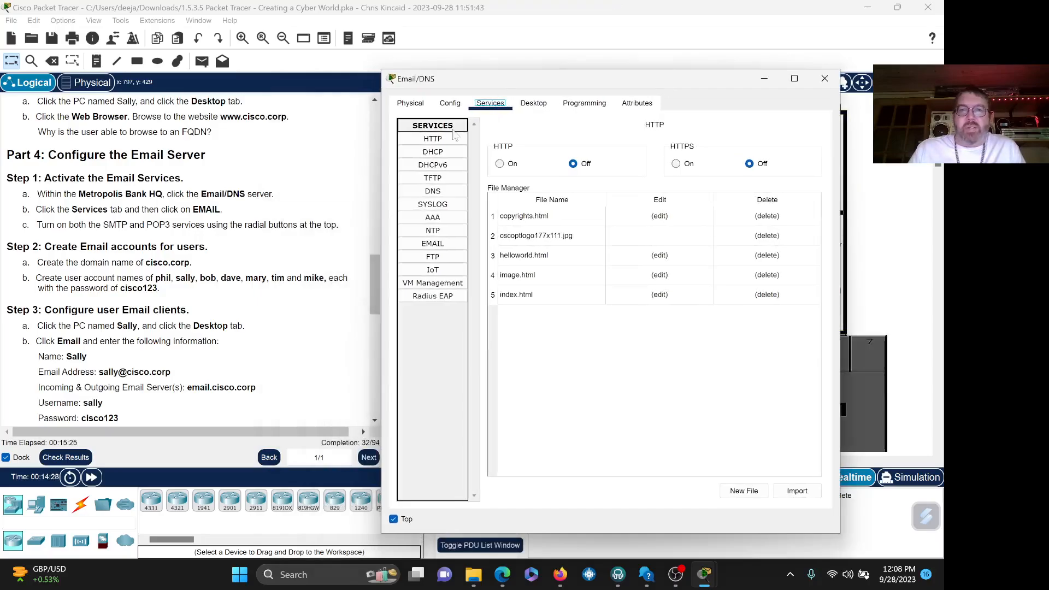
click(437, 245)
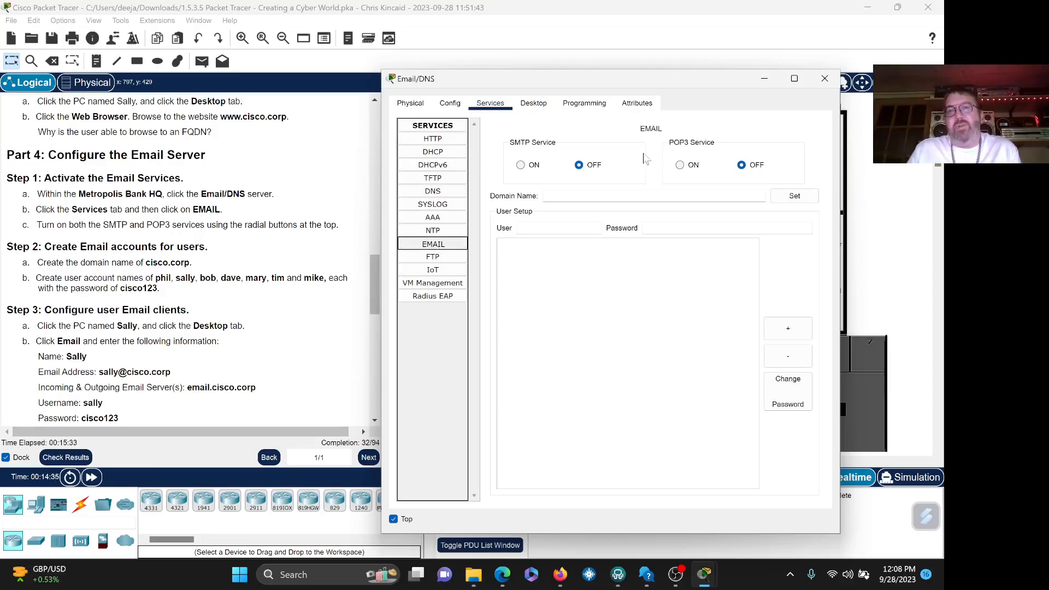
- Switch both SMTP Service and POP3 Service to ON
click(521, 167)
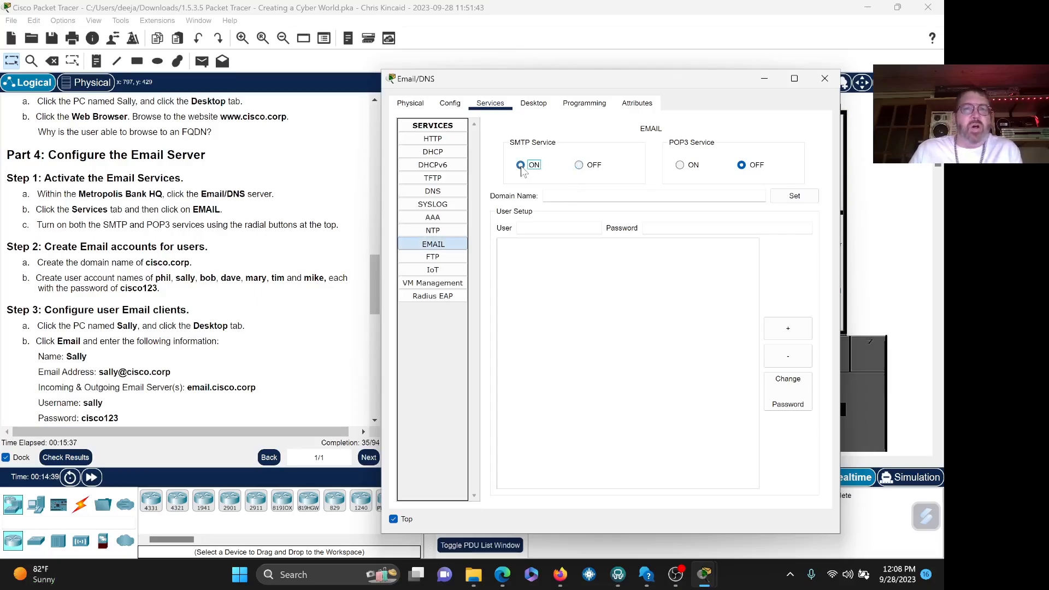
click(680, 166)
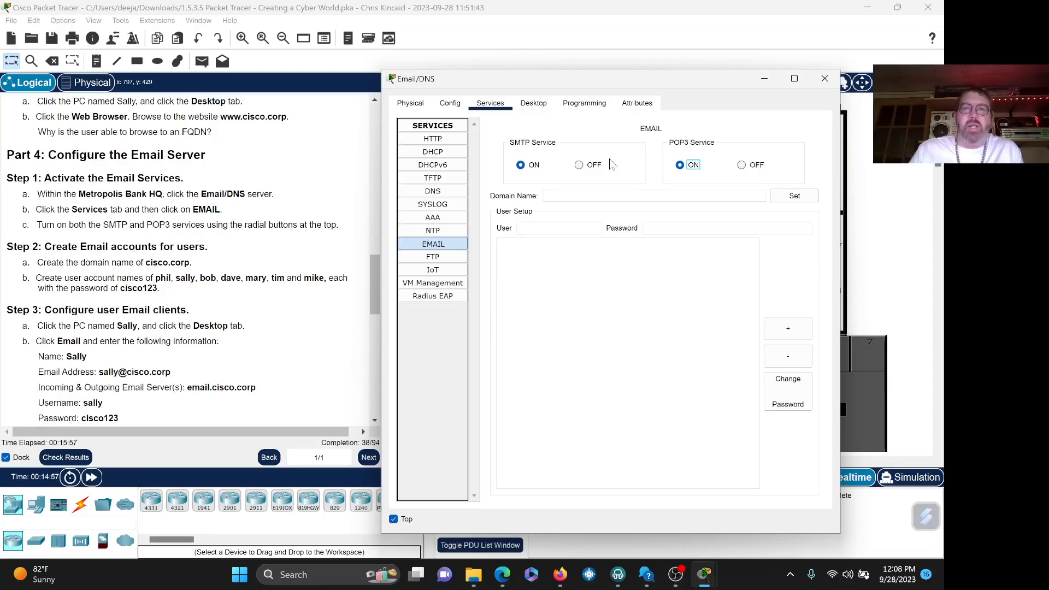
- Enter cisco.corp as the email Domain Name, then go to the User field
click(617, 196)
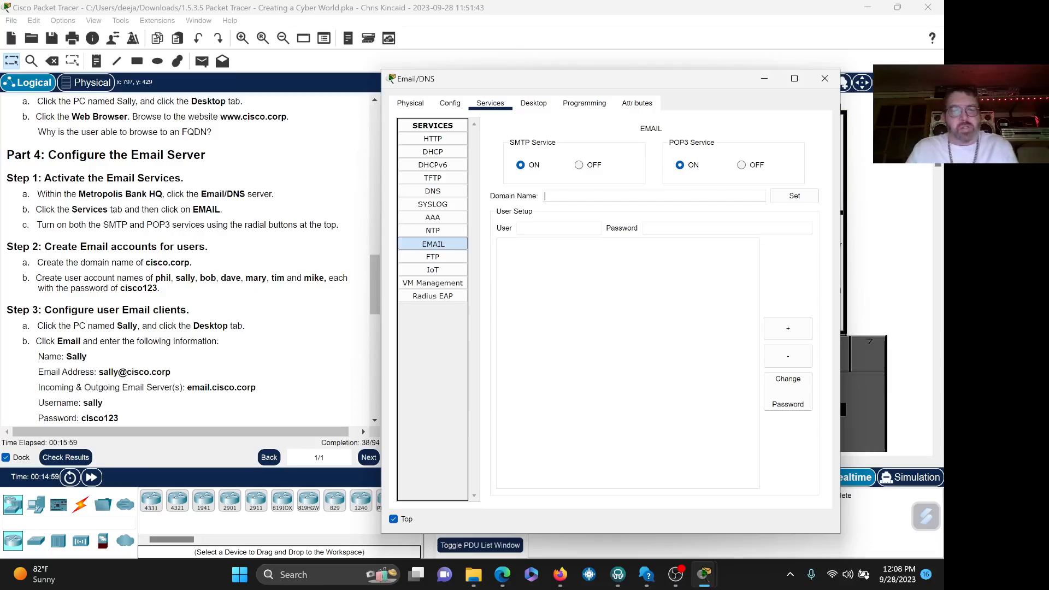
text(cisco)
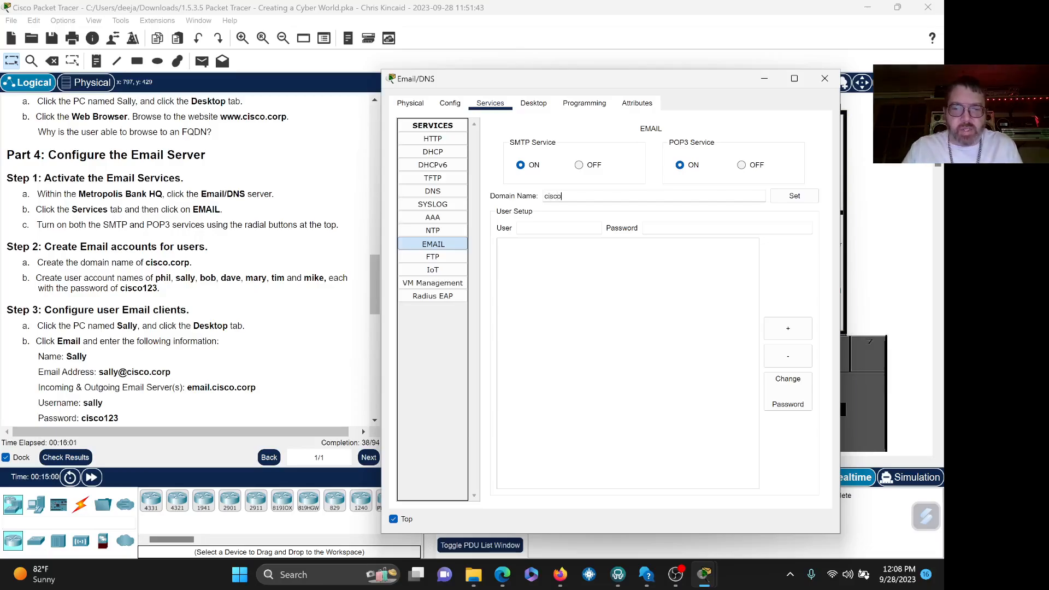
text(.corp)
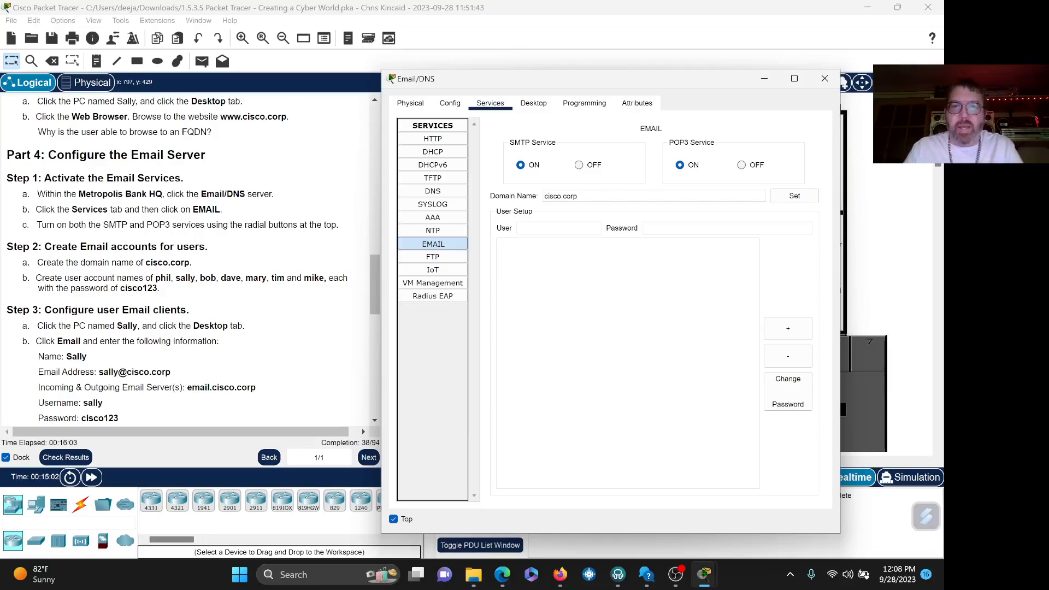
click(568, 227)
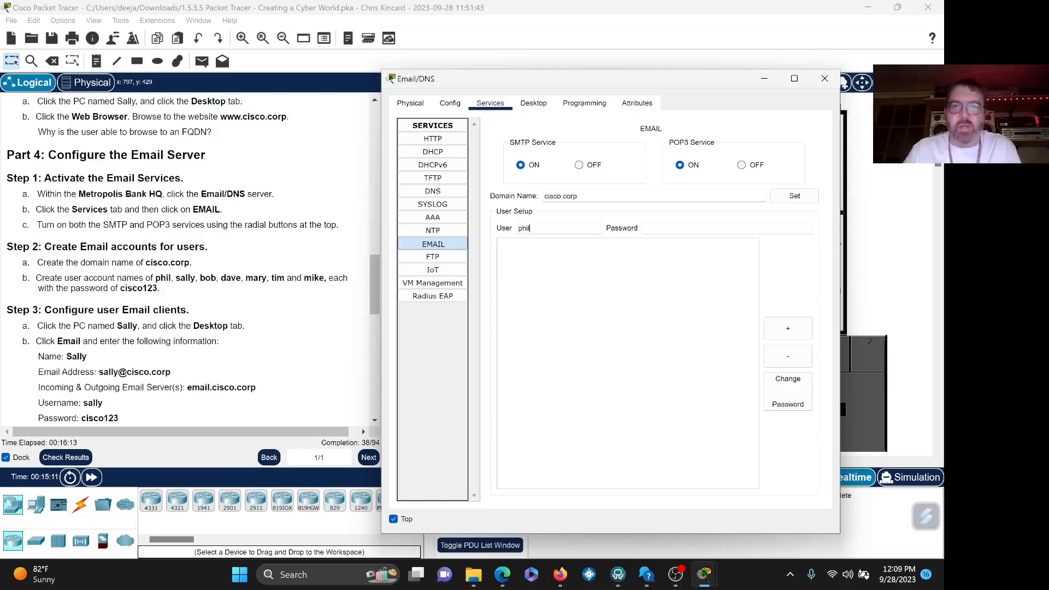
- Add mail users phil and sally, each with the shared lab password
key(Tab)
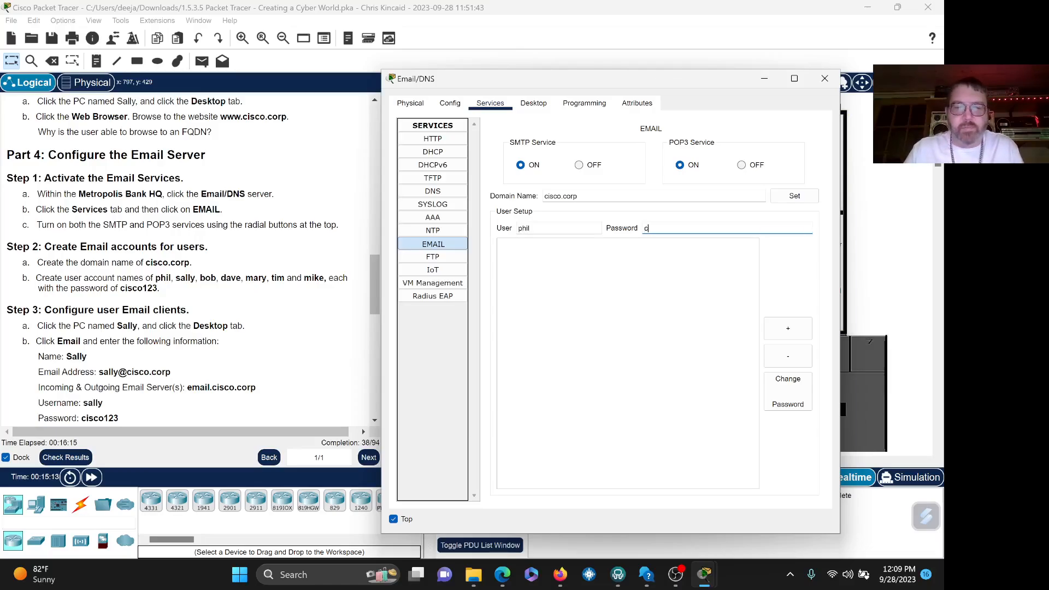
text(cisco)
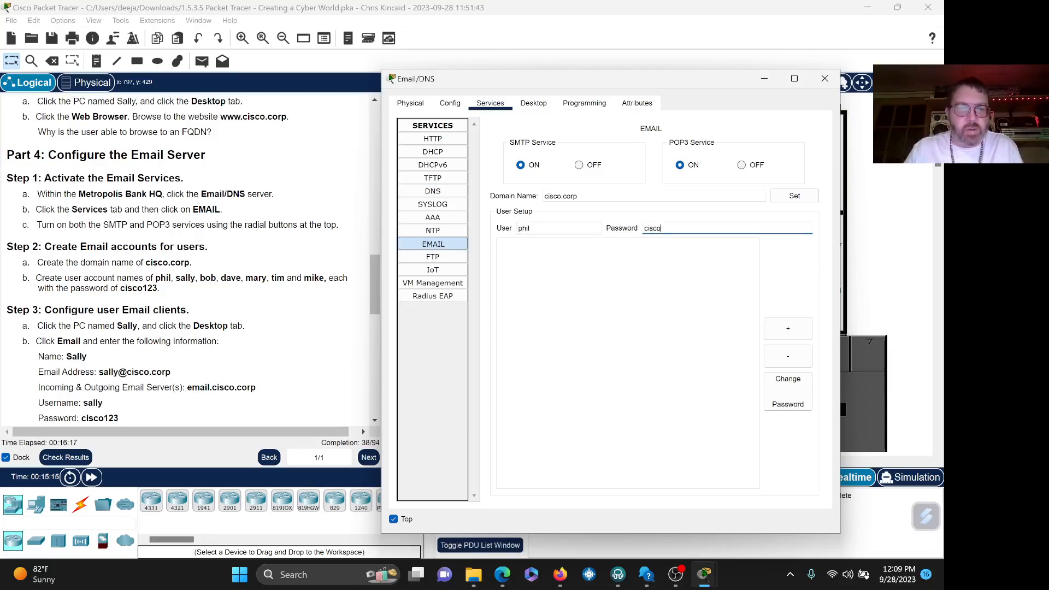
text(123)
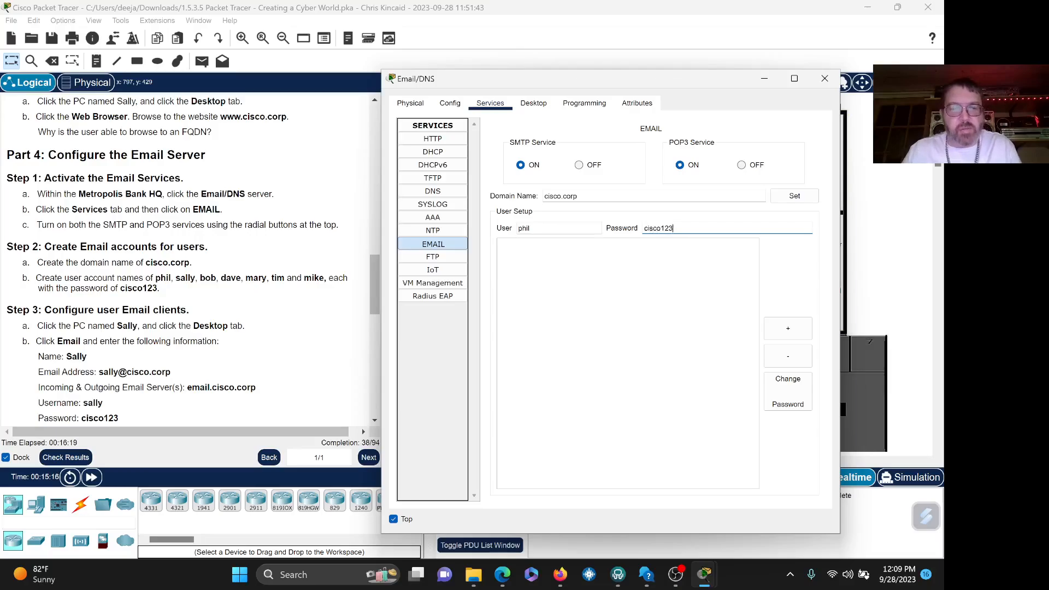
key(ctrl+a)
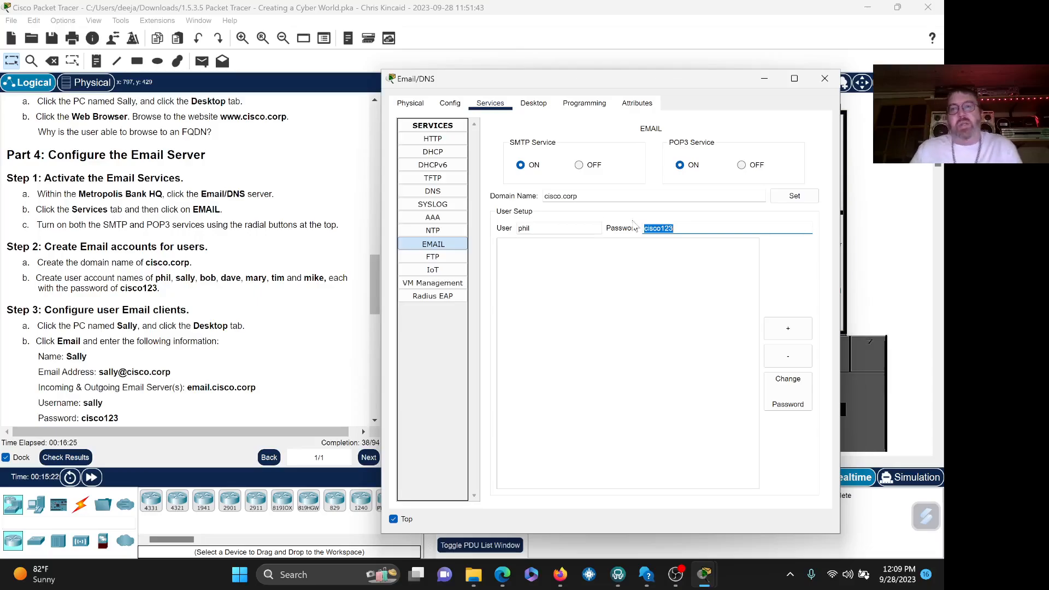
right_click(678, 227)
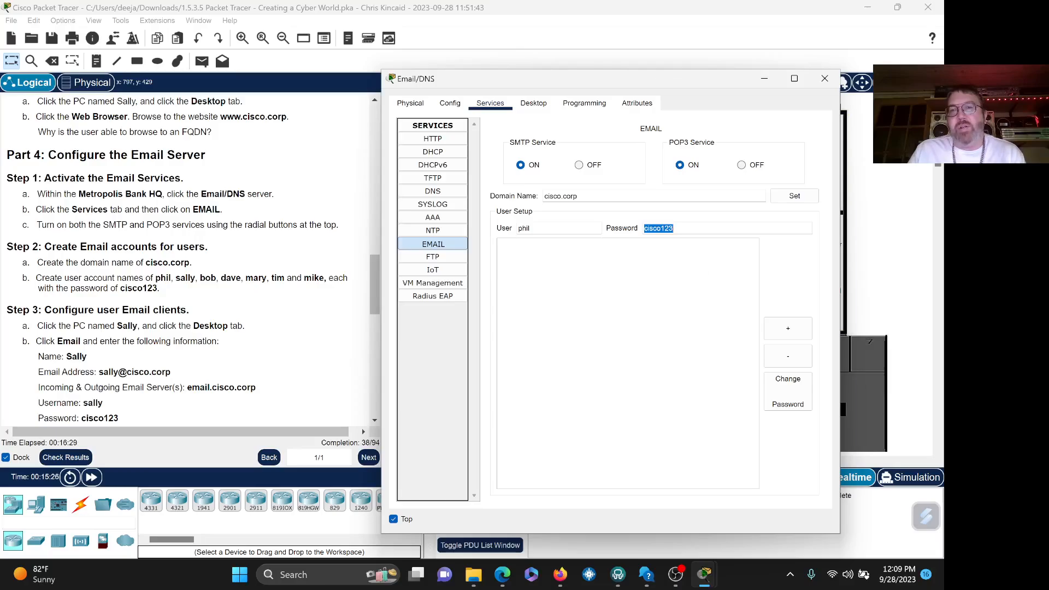
click(785, 332)
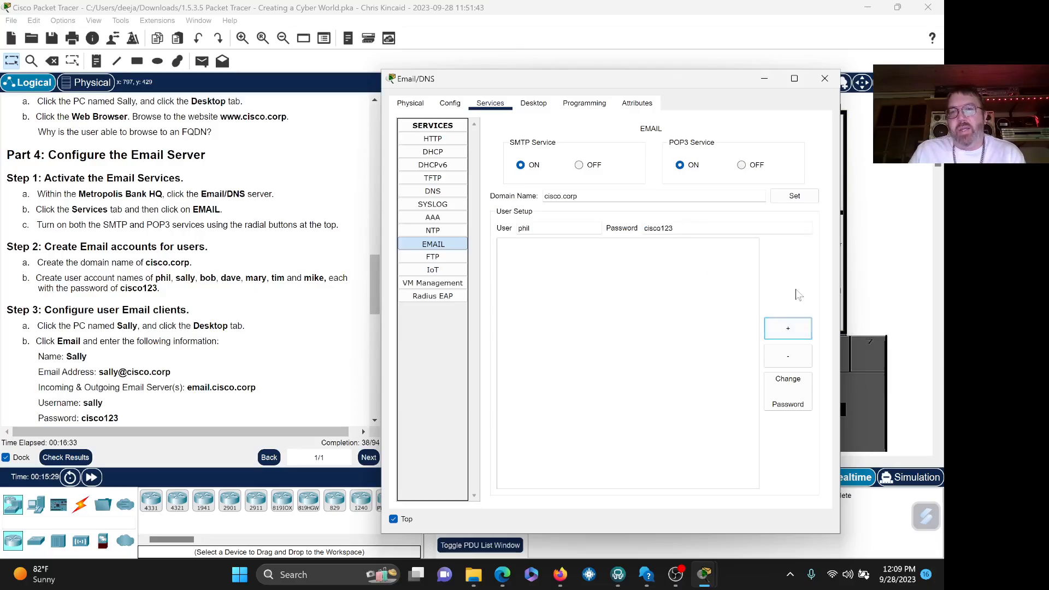
click(794, 332)
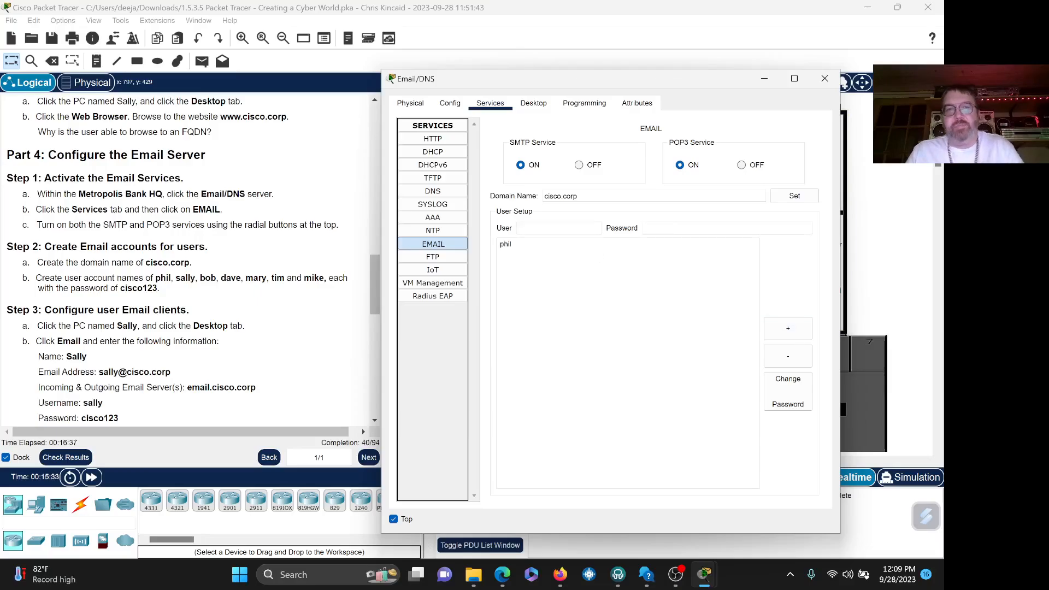
text(sally)
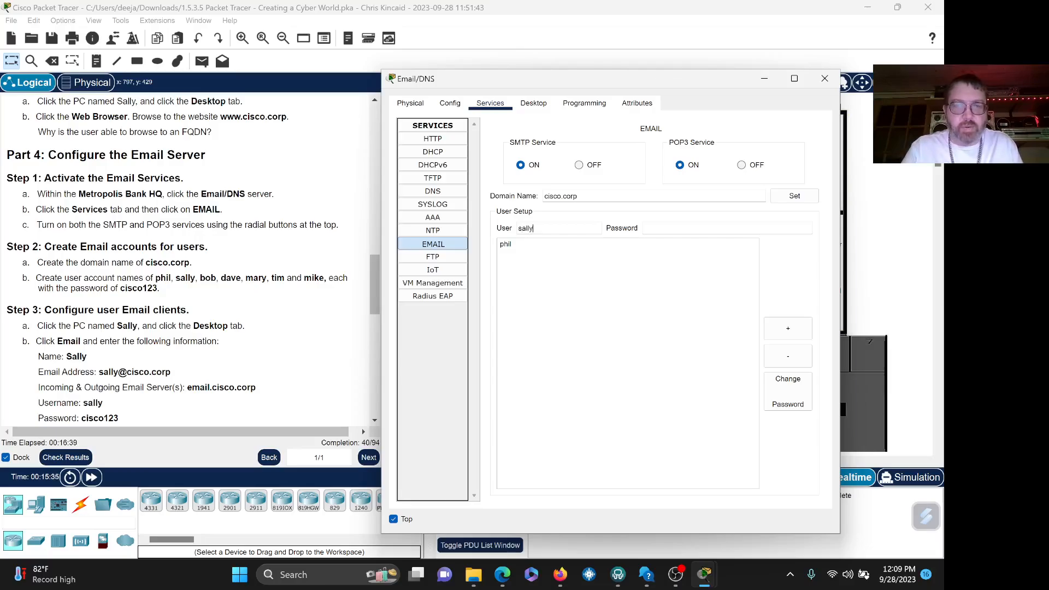
key(Tab)
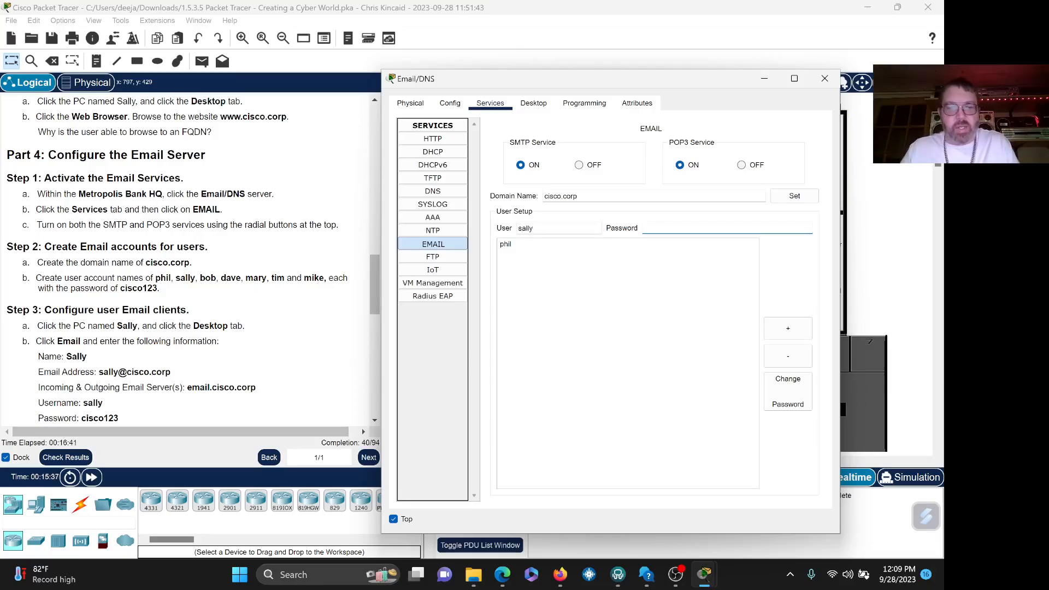
text(cisco123)
click(790, 334)
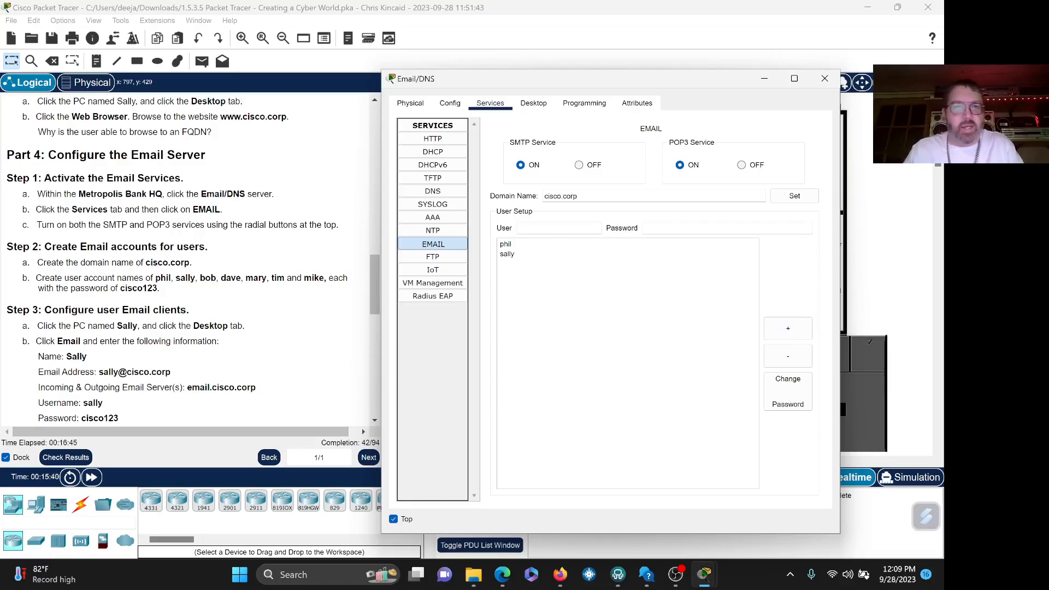
- Add mail users bob and mary, each with the shared lab password
text(bob)
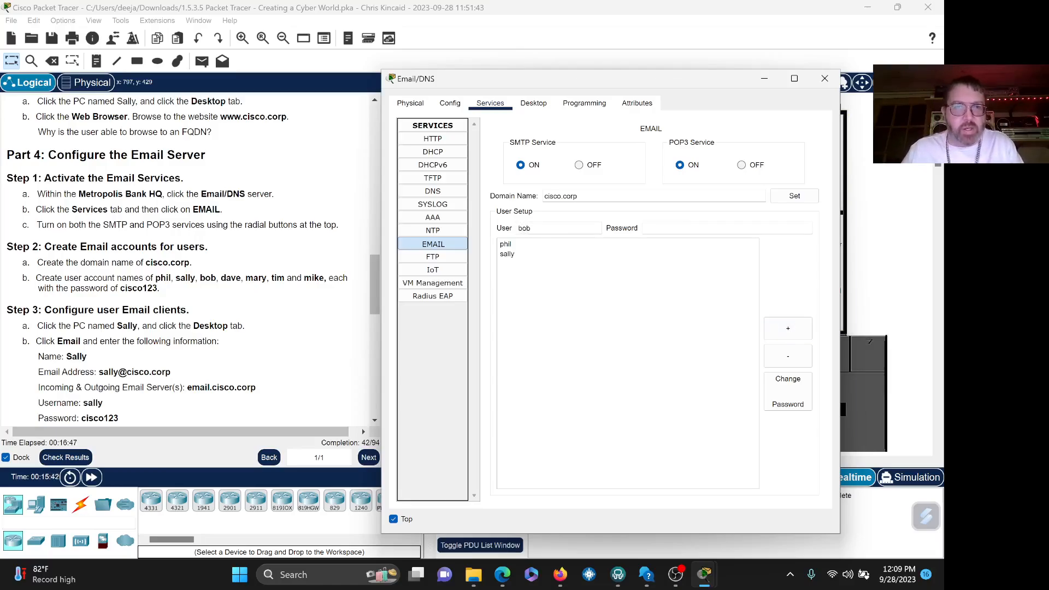
key(Tab)
text(cisco123)
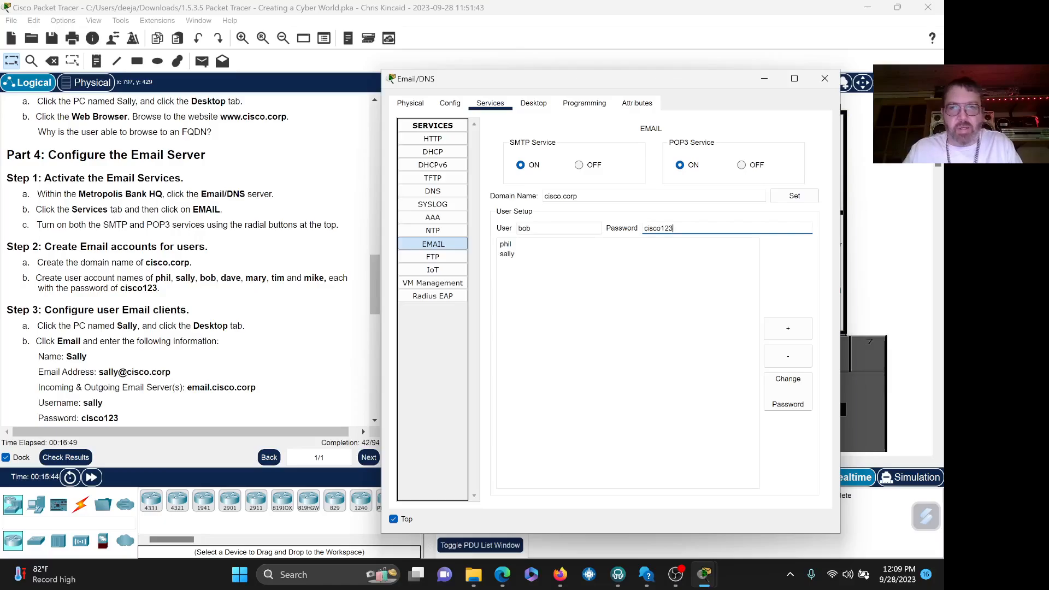
click(787, 328)
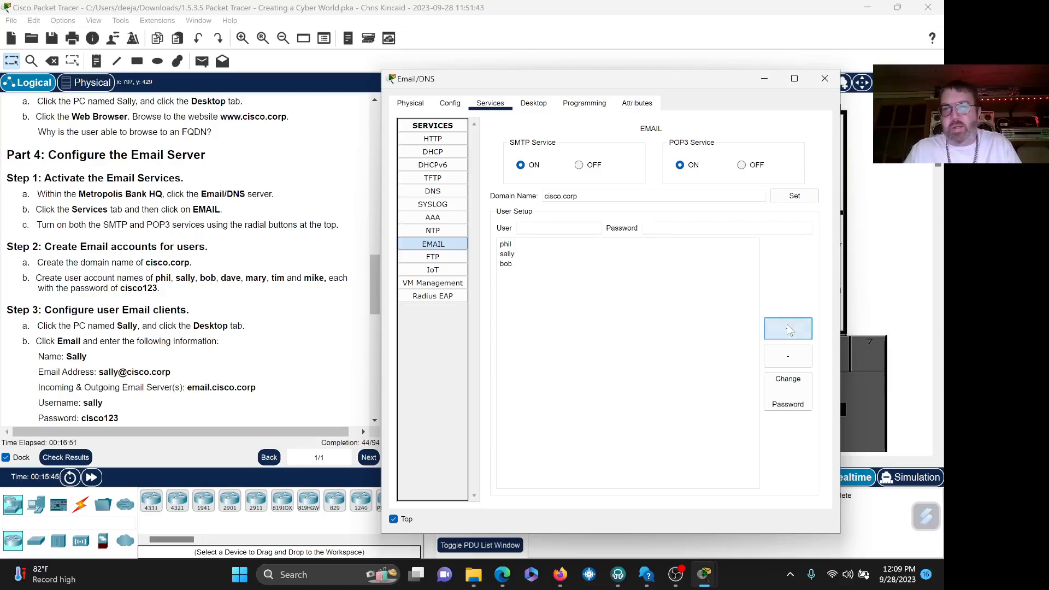
click(562, 230)
text(mary)
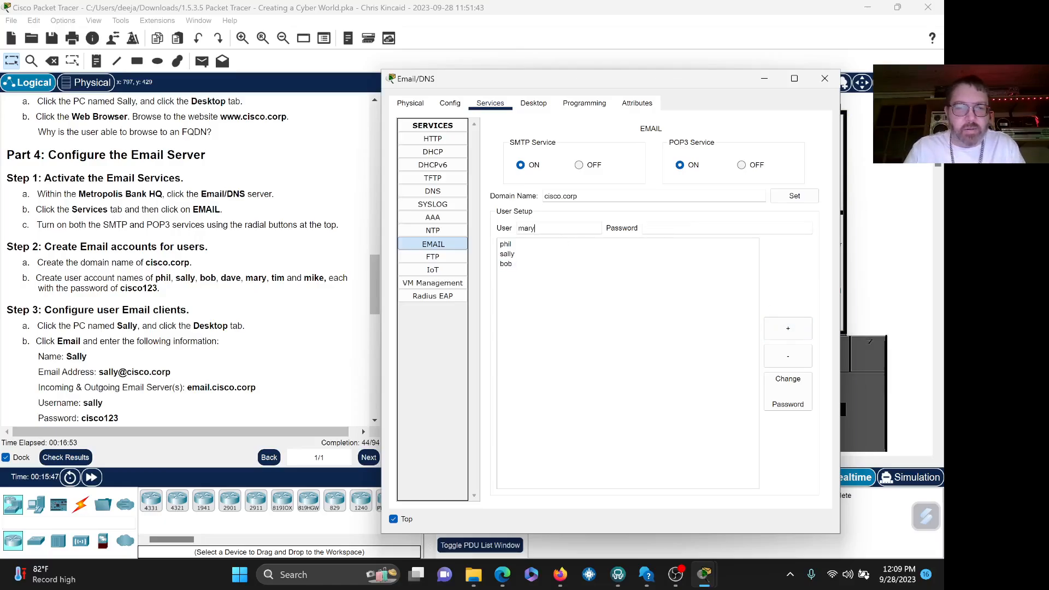
key(Tab)
text(cisco123)
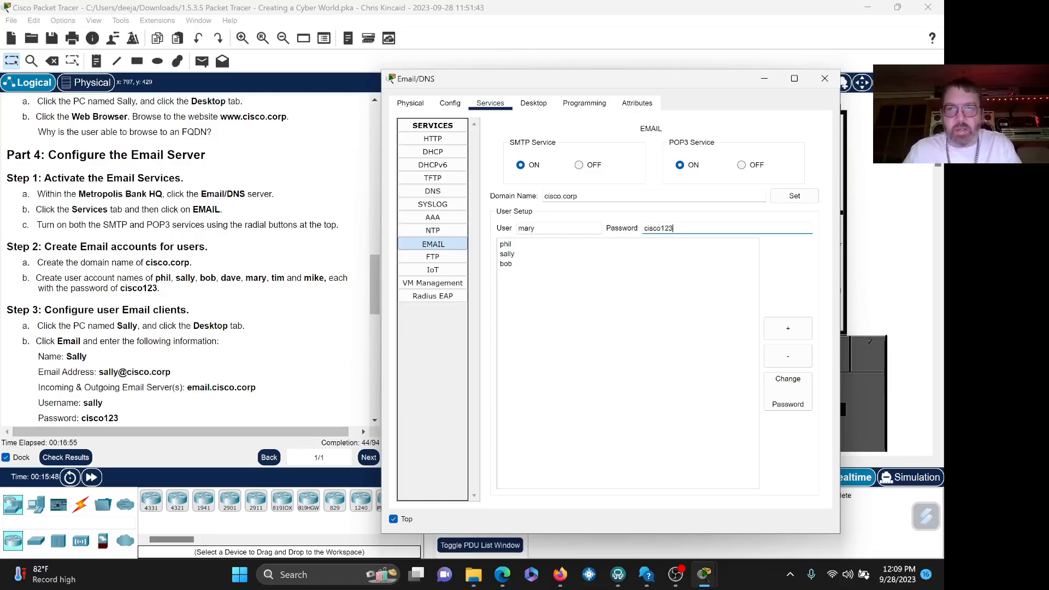
click(774, 323)
- Add mail users tim and mike, each with the shared lab password
click(560, 228)
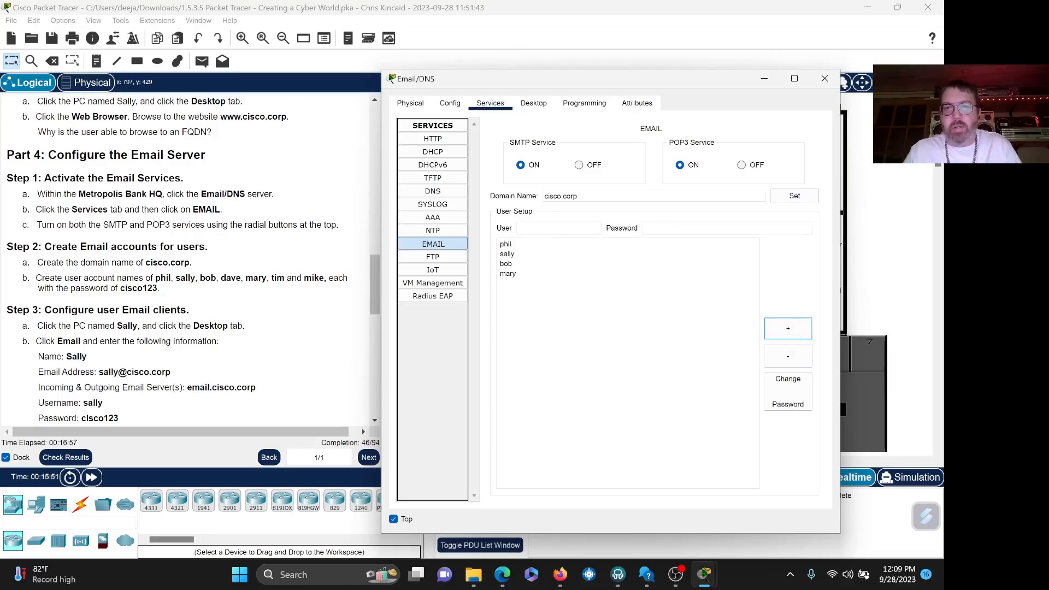
text(tim)
key(Tab)
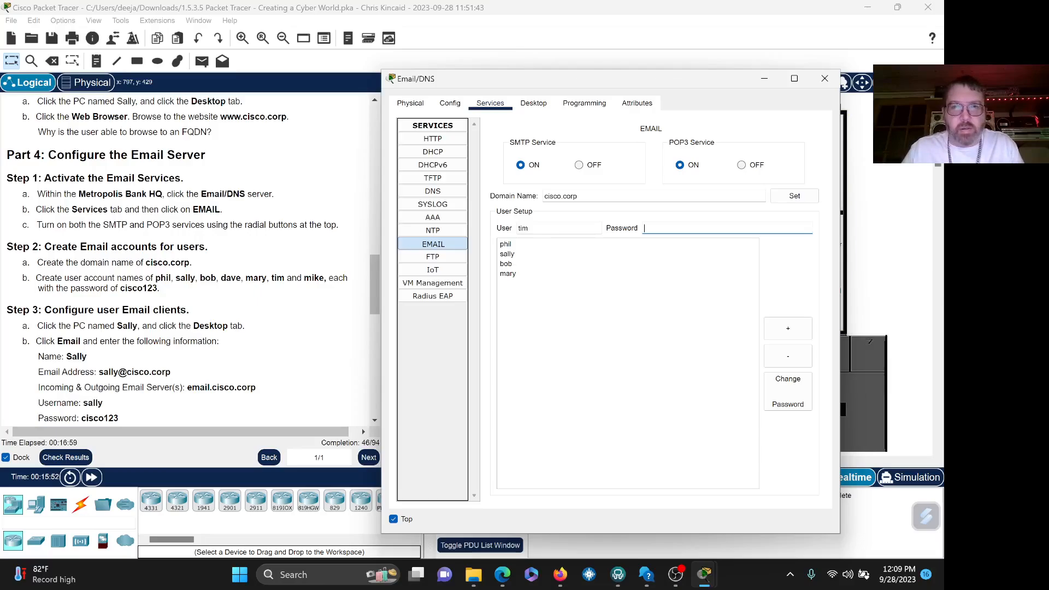
text(cisco123)
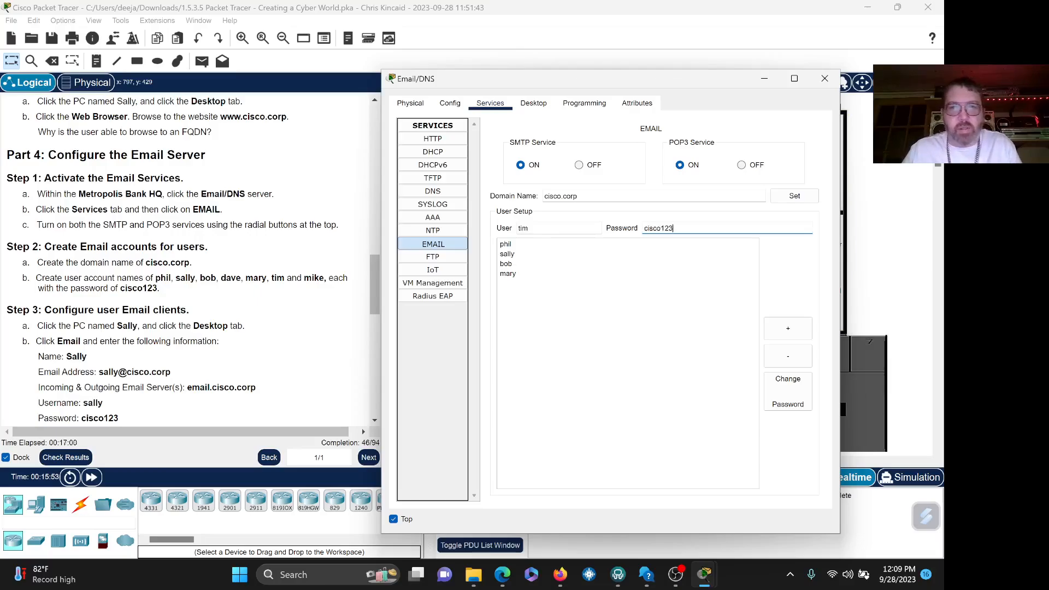
click(786, 331)
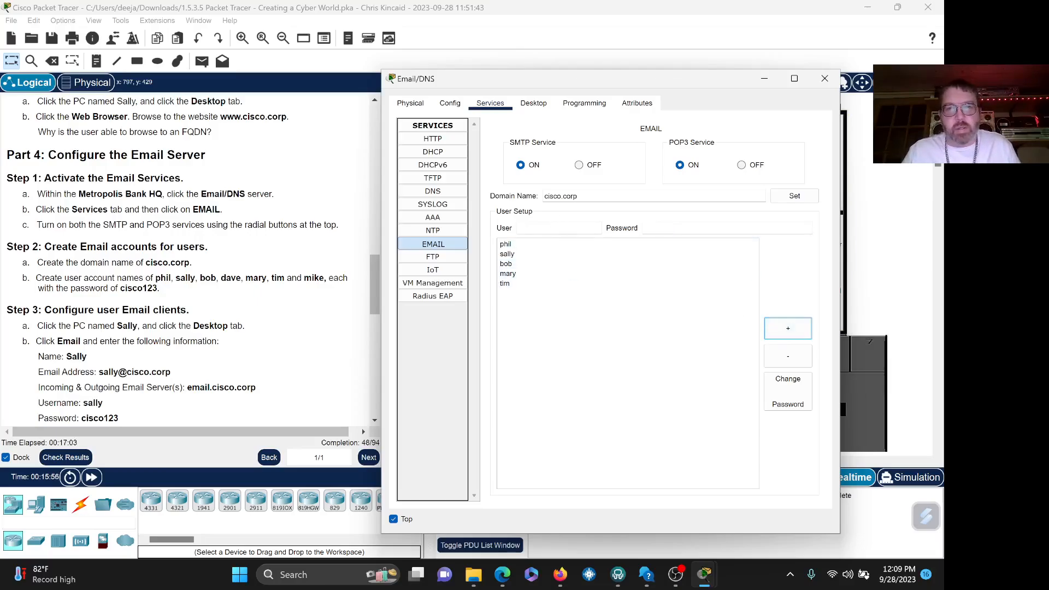
click(549, 227)
text(mike)
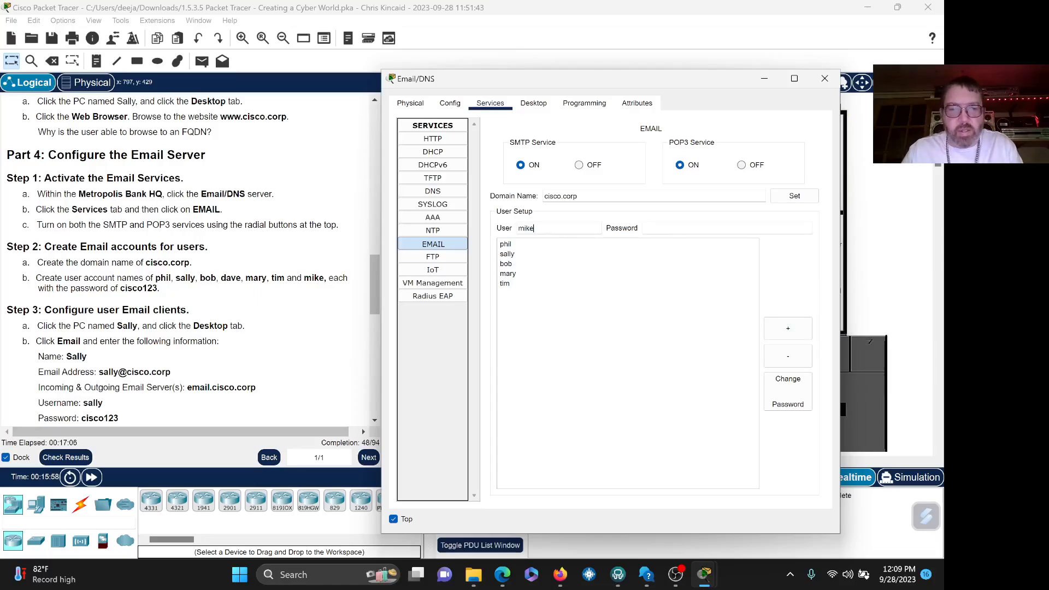
key(Tab)
text(cisco123)
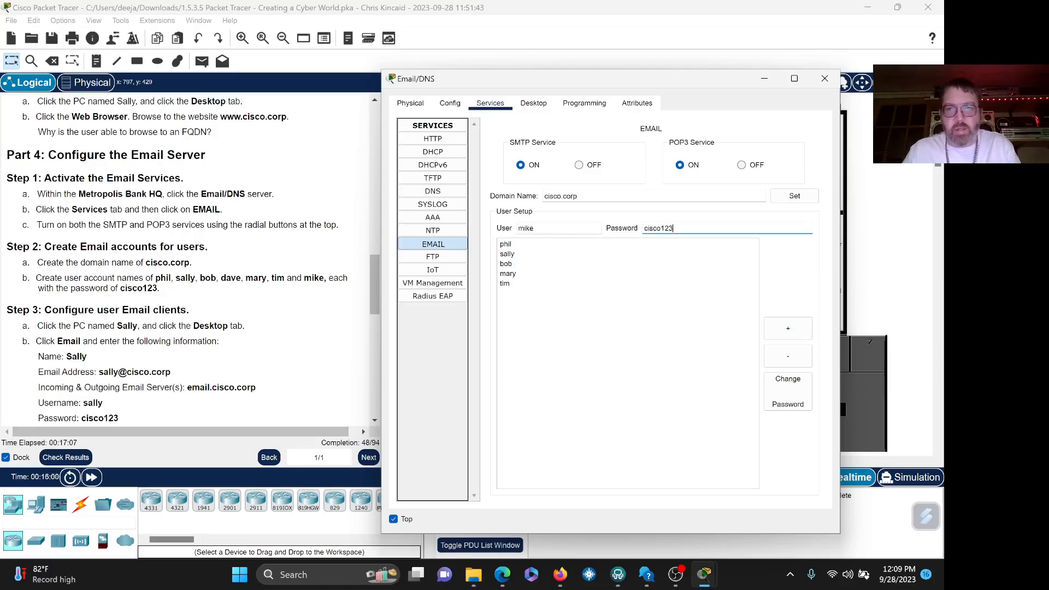
click(787, 329)
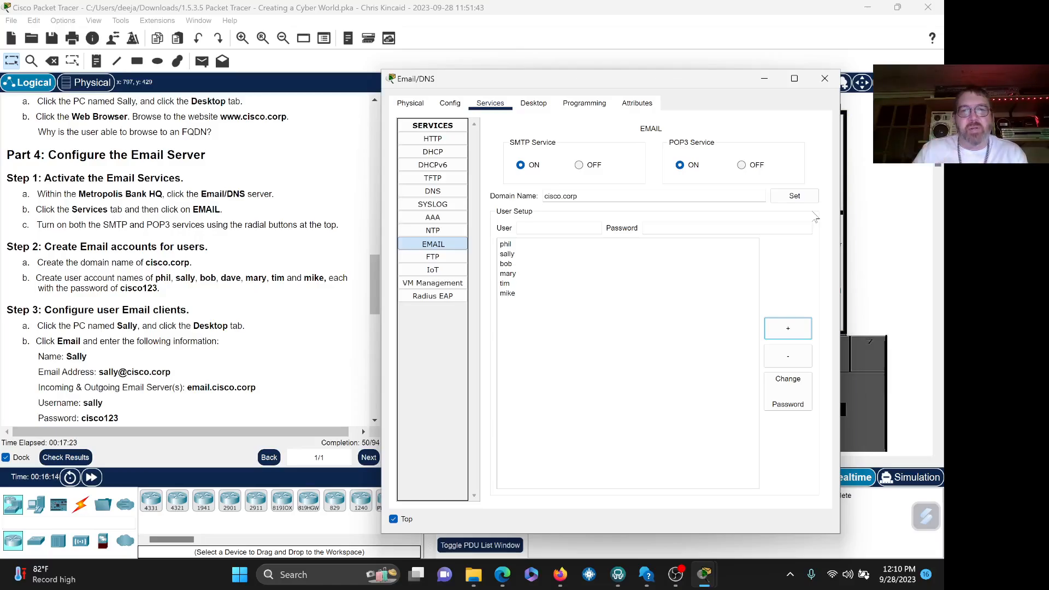
- Add mail user dave with the shared lab password to the server's accounts
click(563, 228)
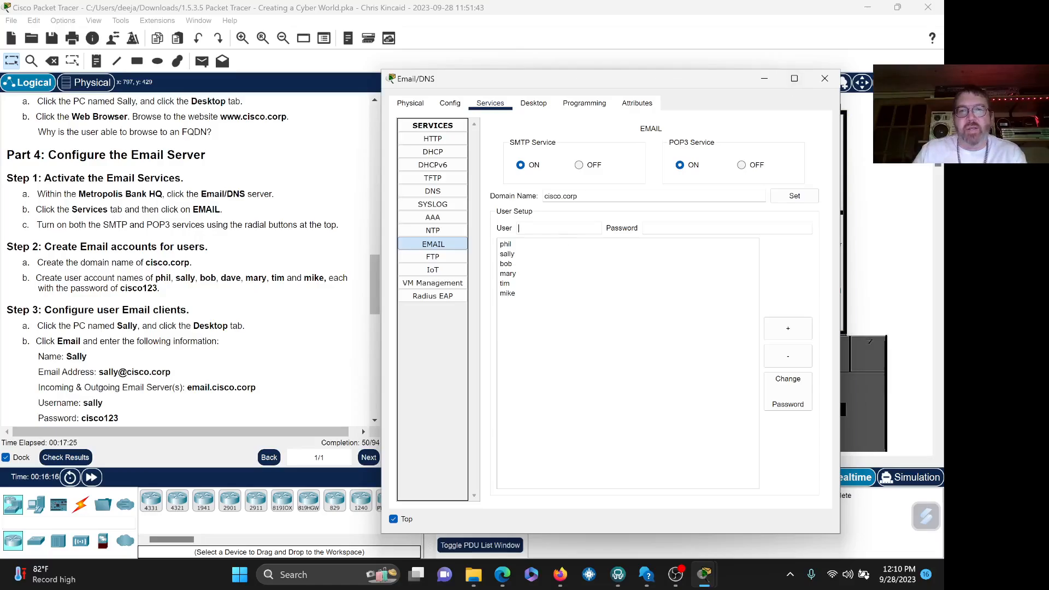
text(dave)
key(Tab)
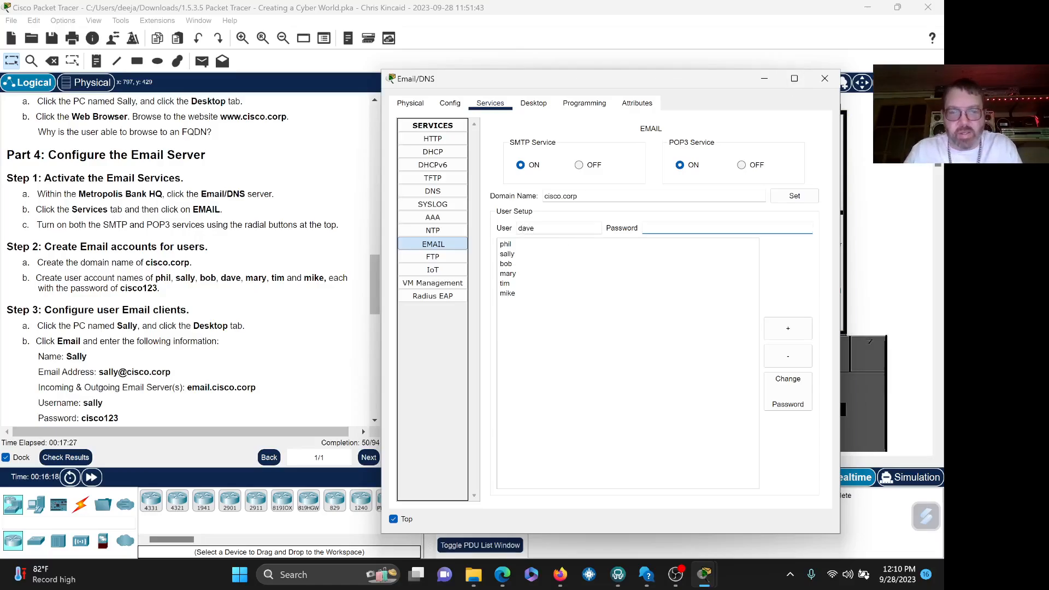
text(cisco123)
click(786, 329)
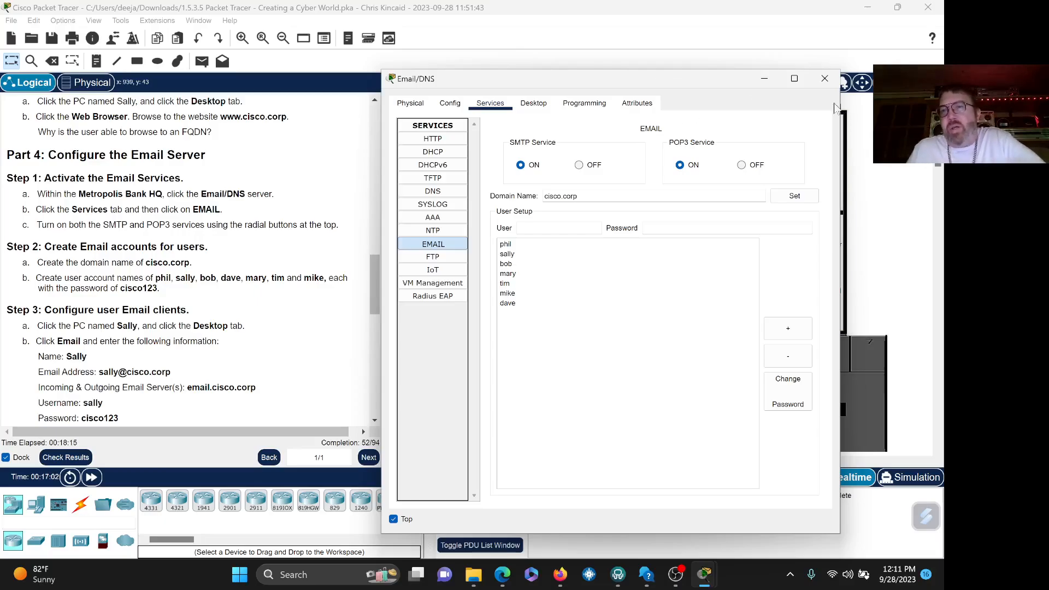
click(823, 80)
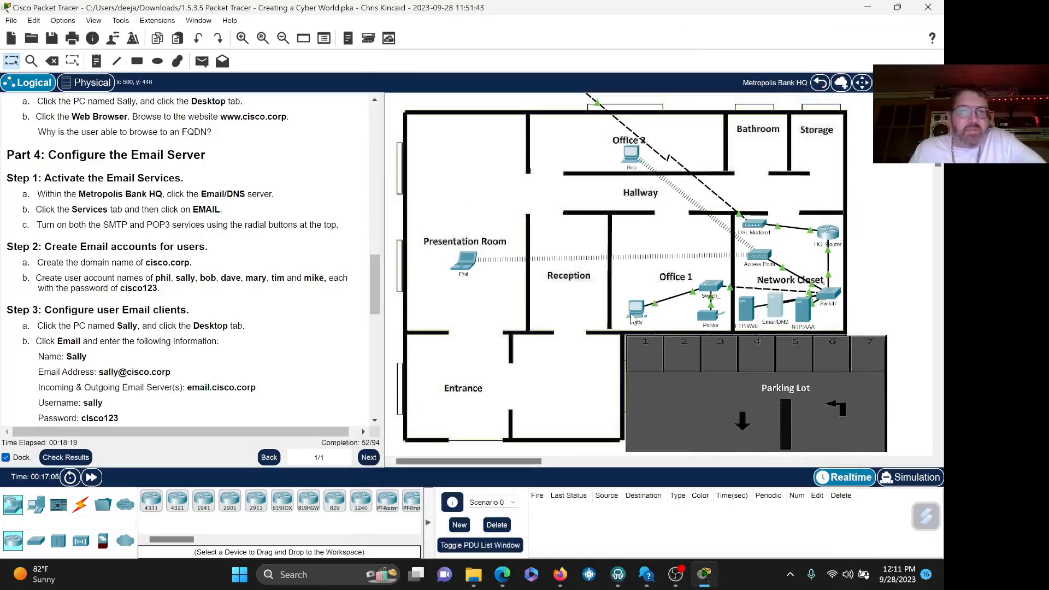
click(375, 421)
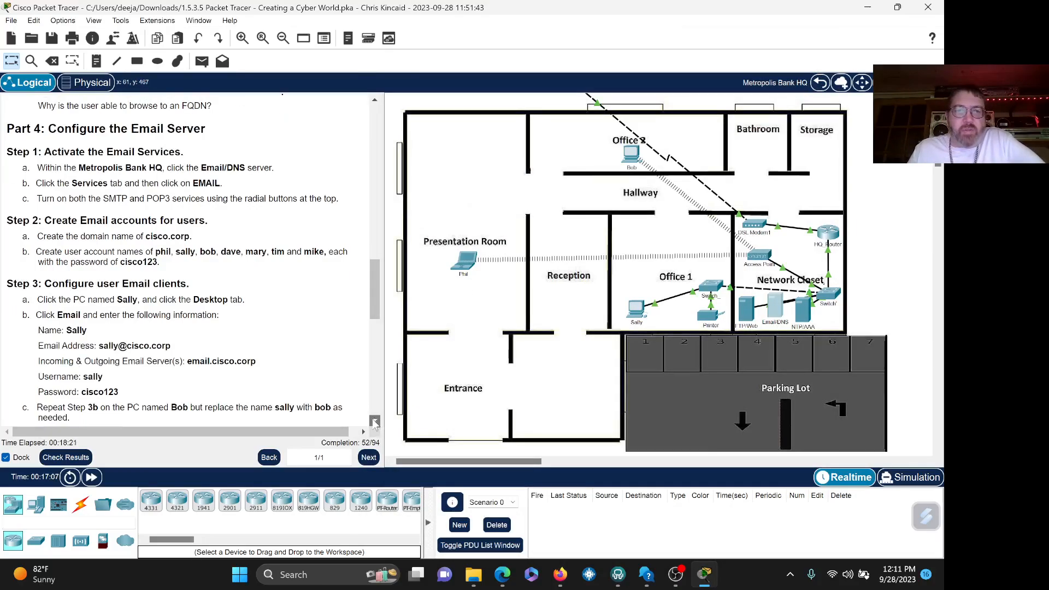
click(374, 422)
click(375, 422)
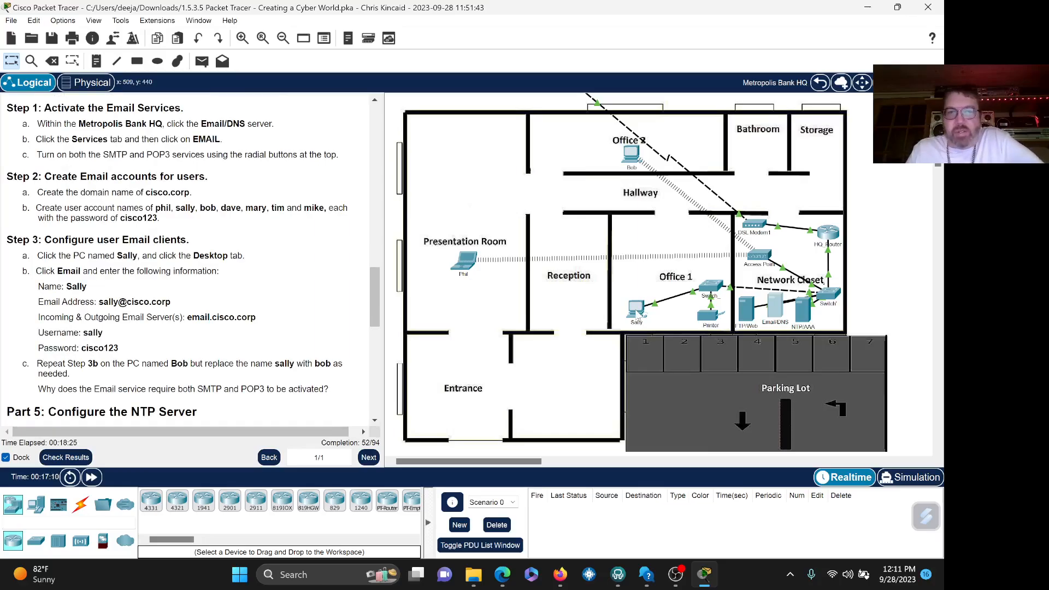
click(637, 310)
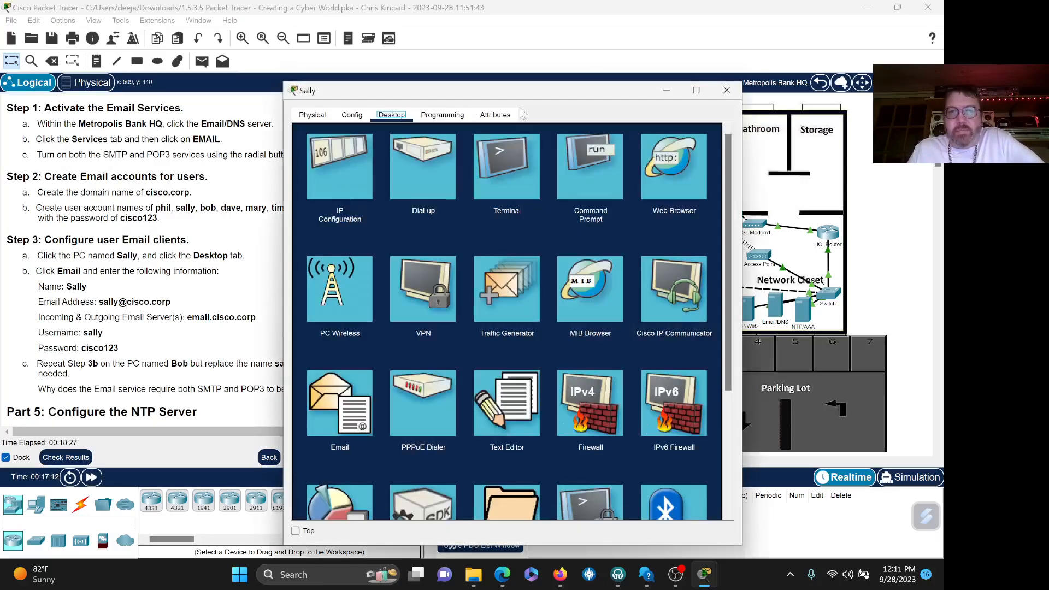
- Move Sally's window off the instructions, keep it on top, and open the Email client
drag(508, 92, 629, 64)
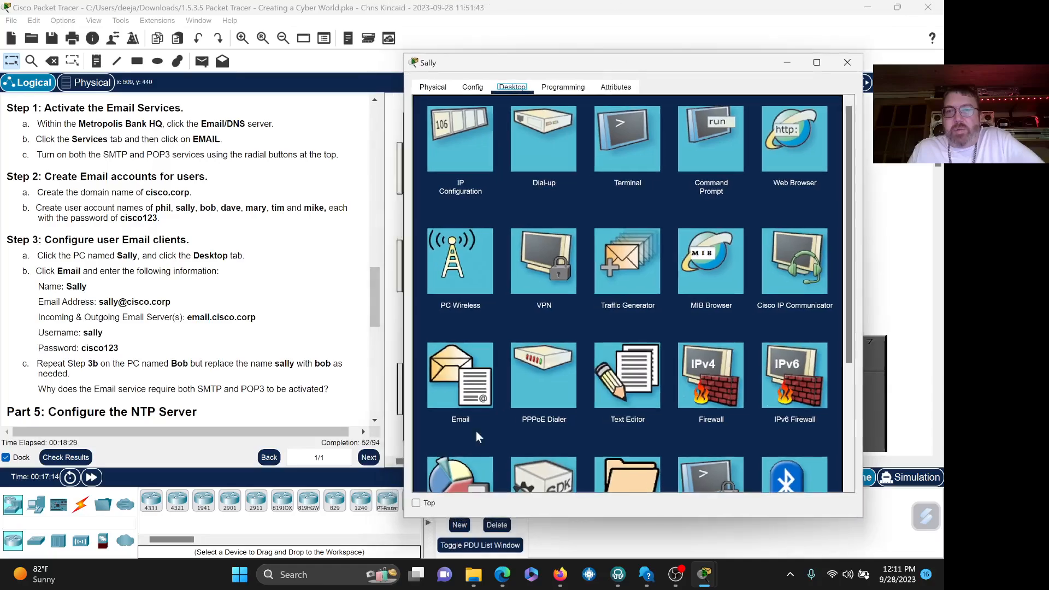
click(415, 502)
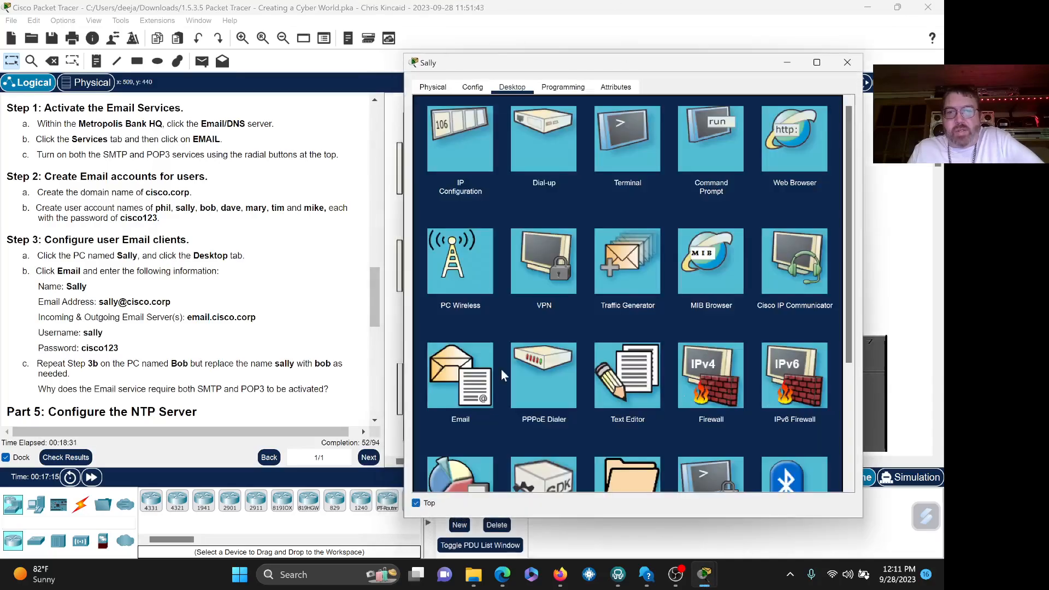
click(471, 380)
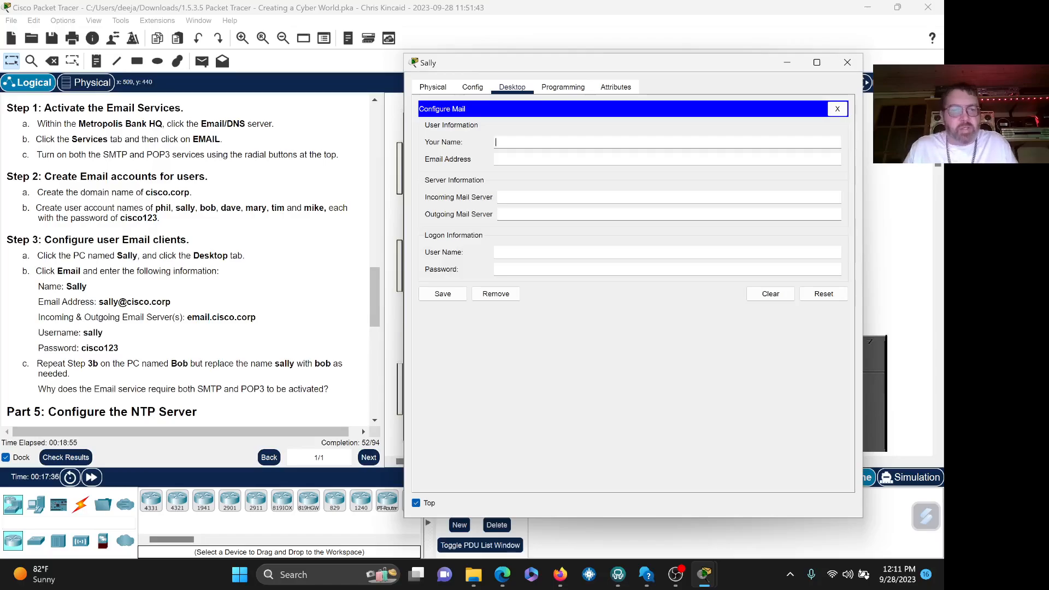
- Enter name Sally, her cisco.corp e-mail address, and email.cisco.corp as incoming and outgoing servers
text(Sally)
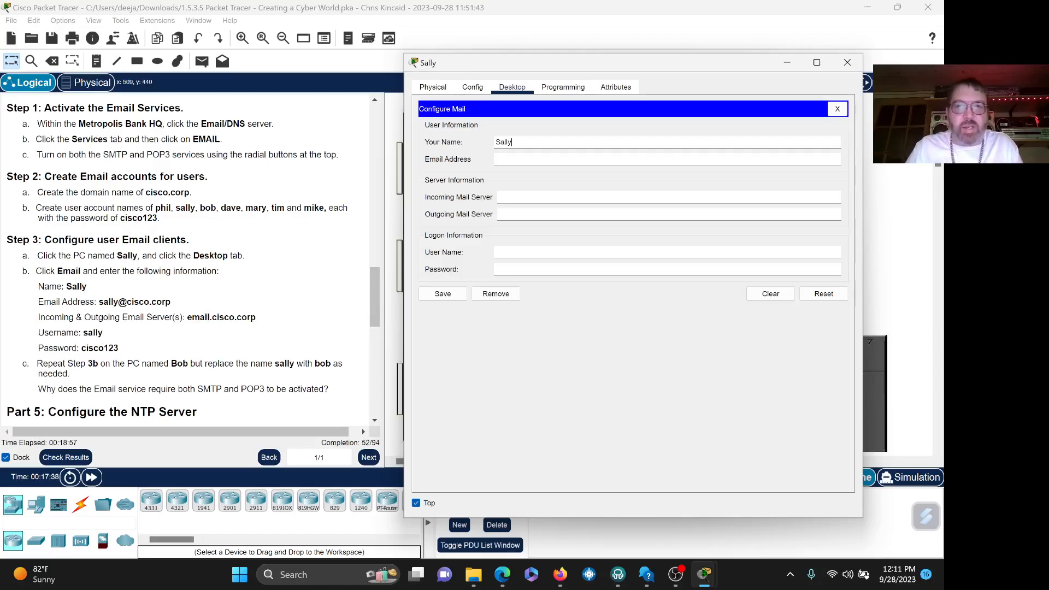
key(Tab)
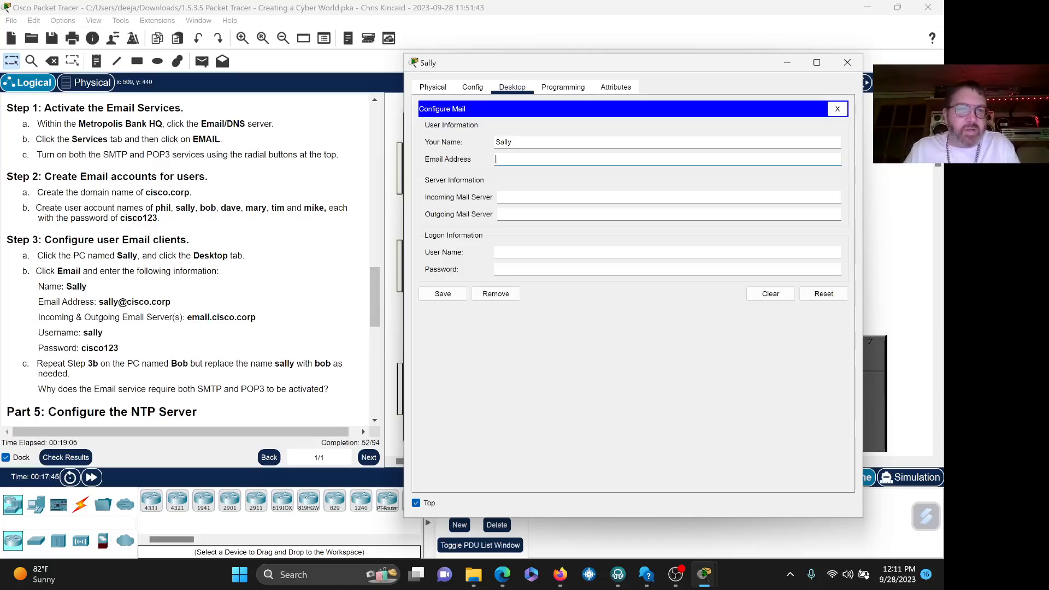
text(sa)
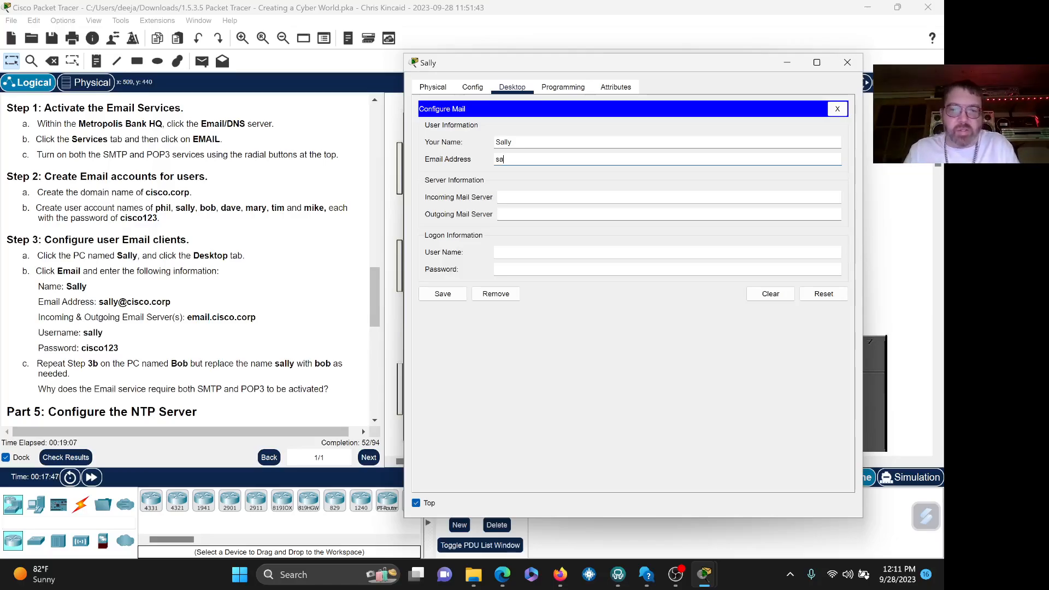
text(aly@)
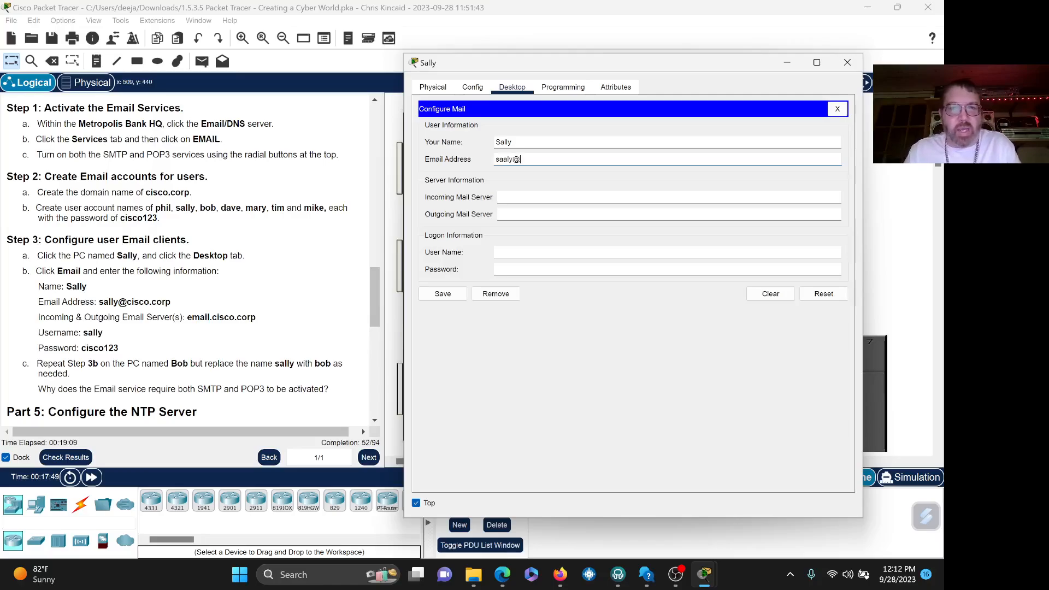
text(cisco)
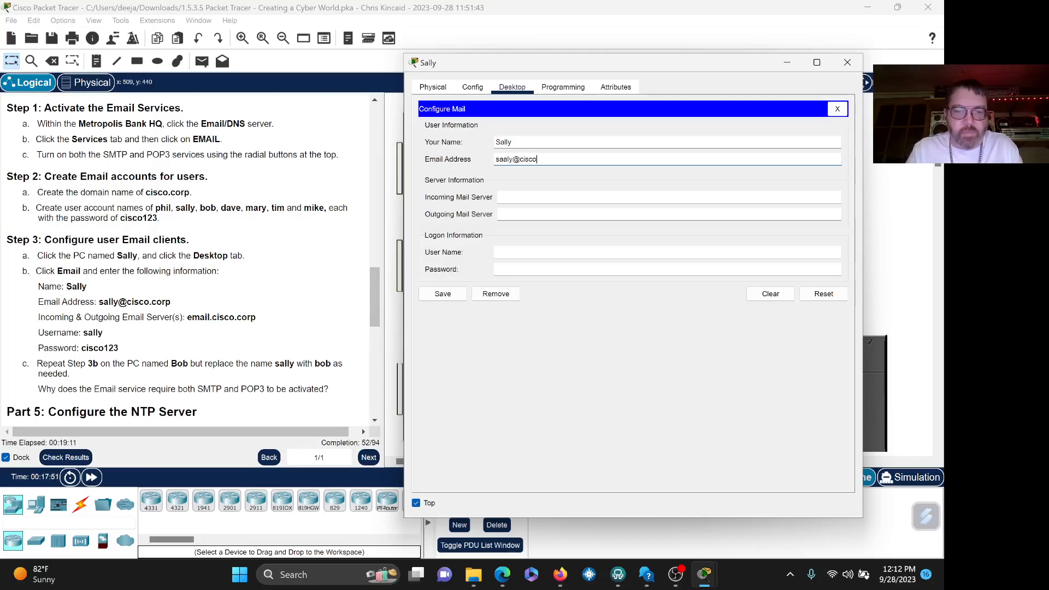
text(.corp)
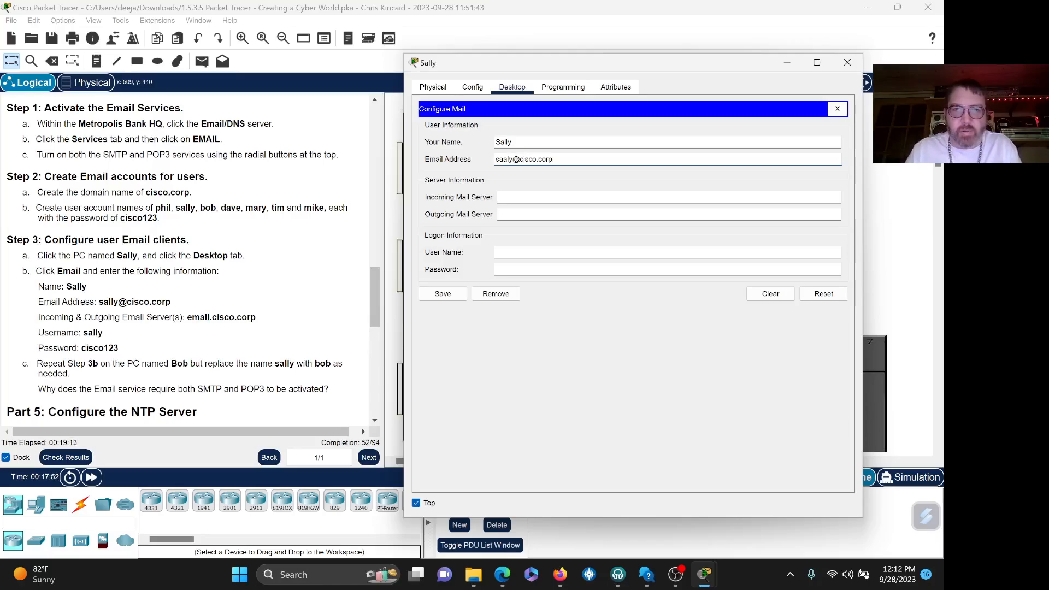
key(Tab)
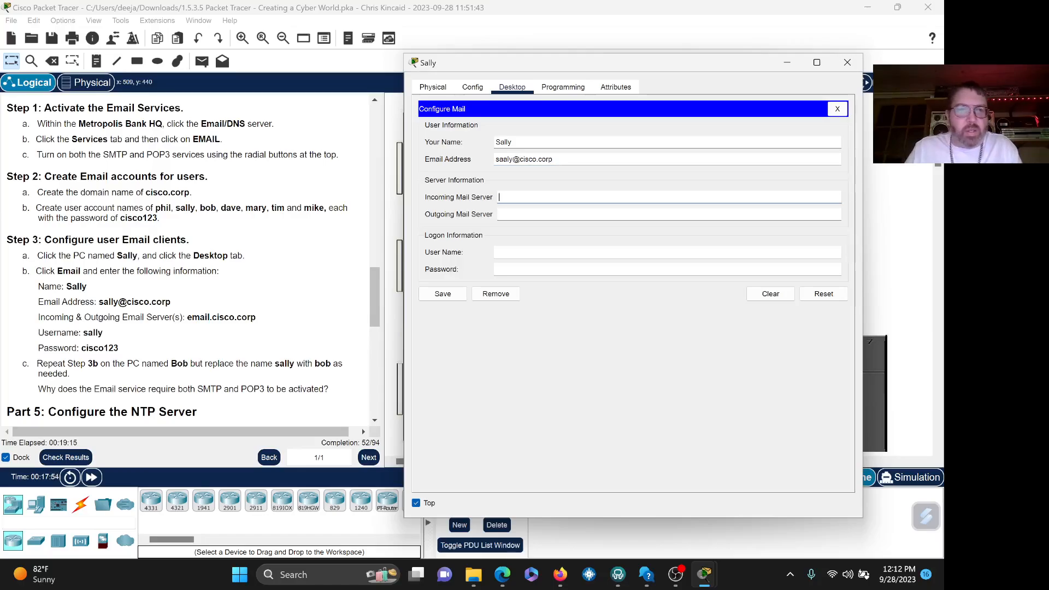
text(email)
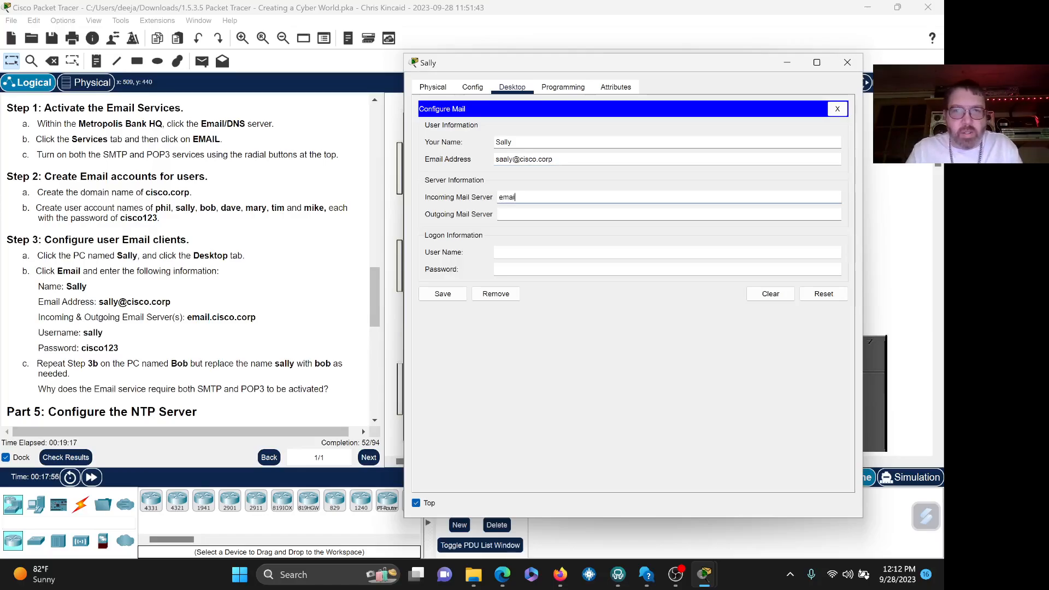
text(.cisco)
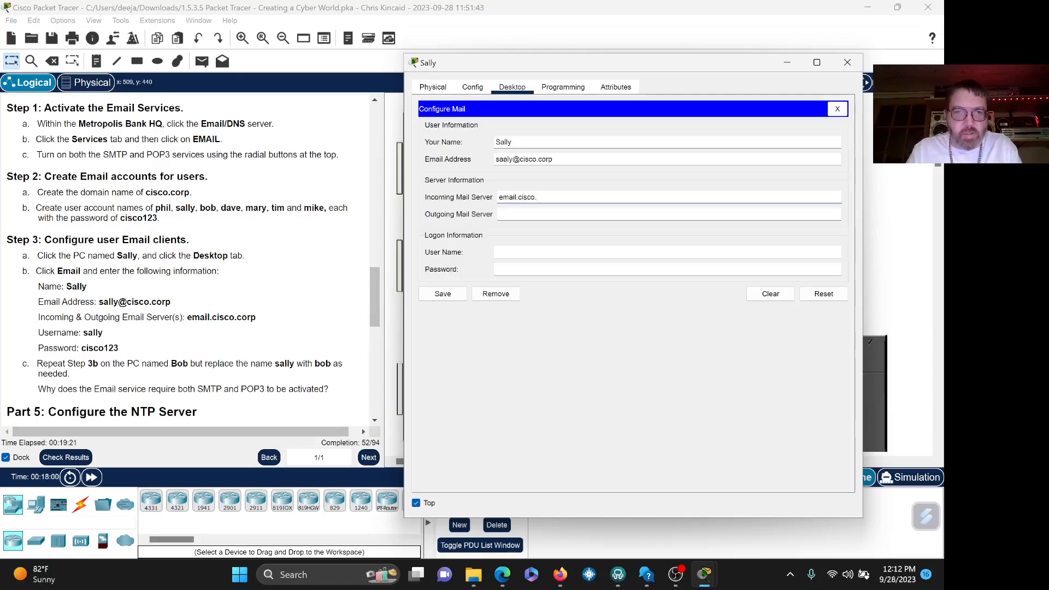
text(.corp)
key(ctrl+a)
key(ctrl+c)
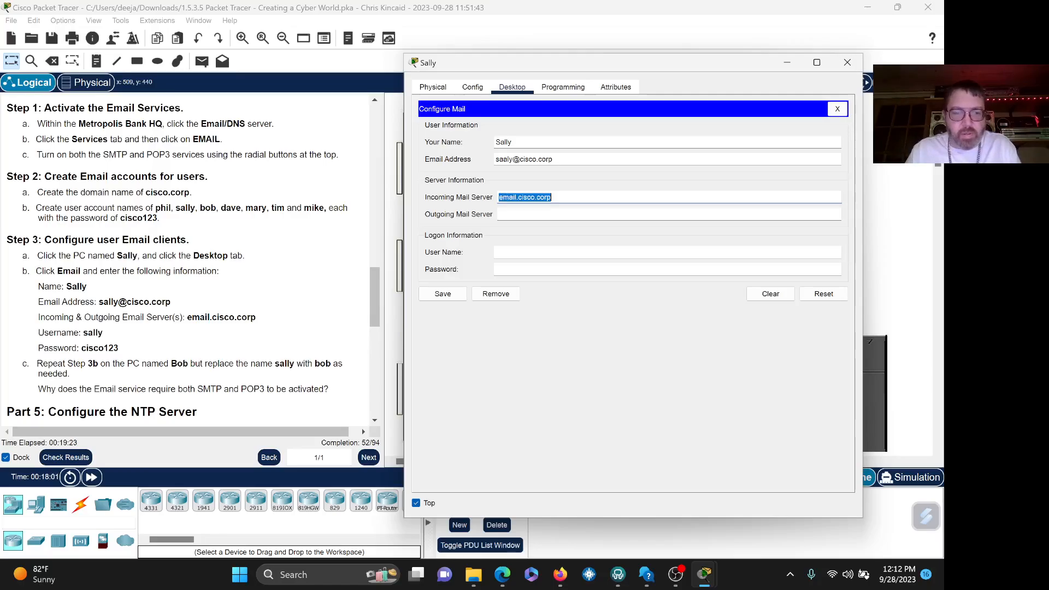
click(499, 214)
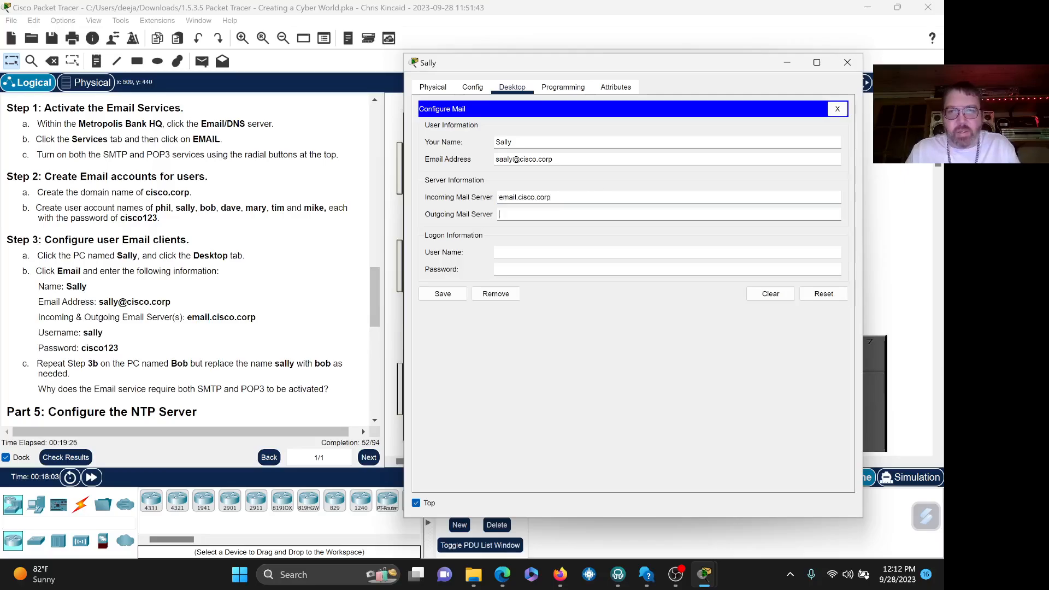
key(ctrl+v)
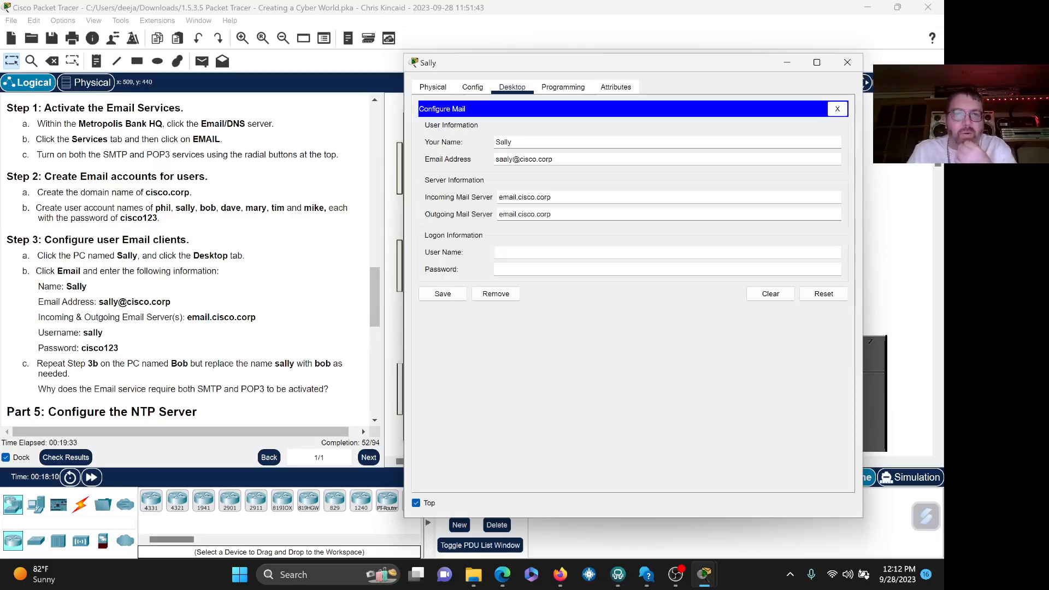
- Set the logon user name to sally and enter the lab password
text(sally)
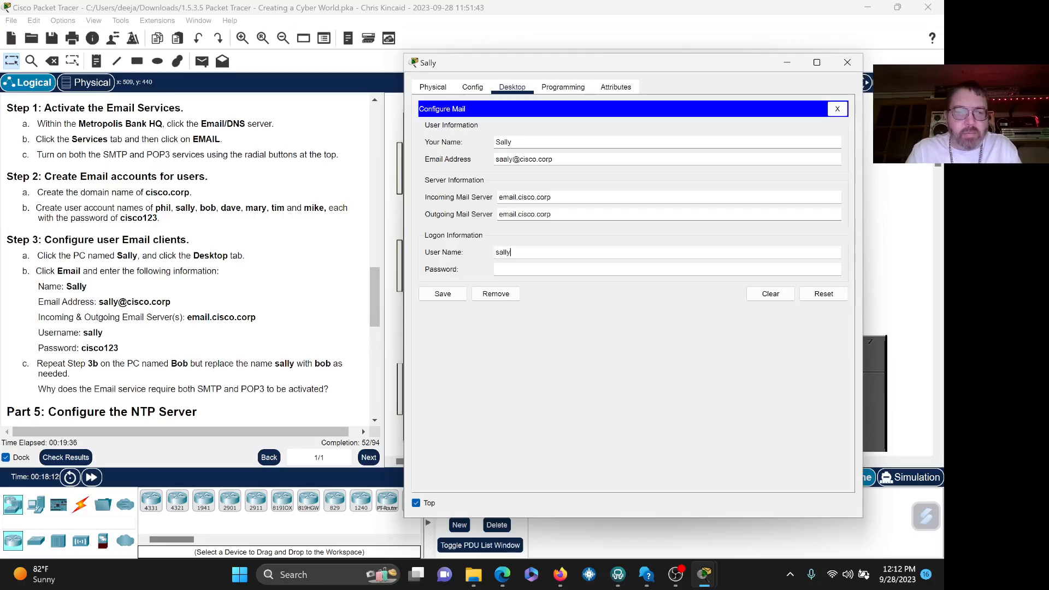
key(Tab)
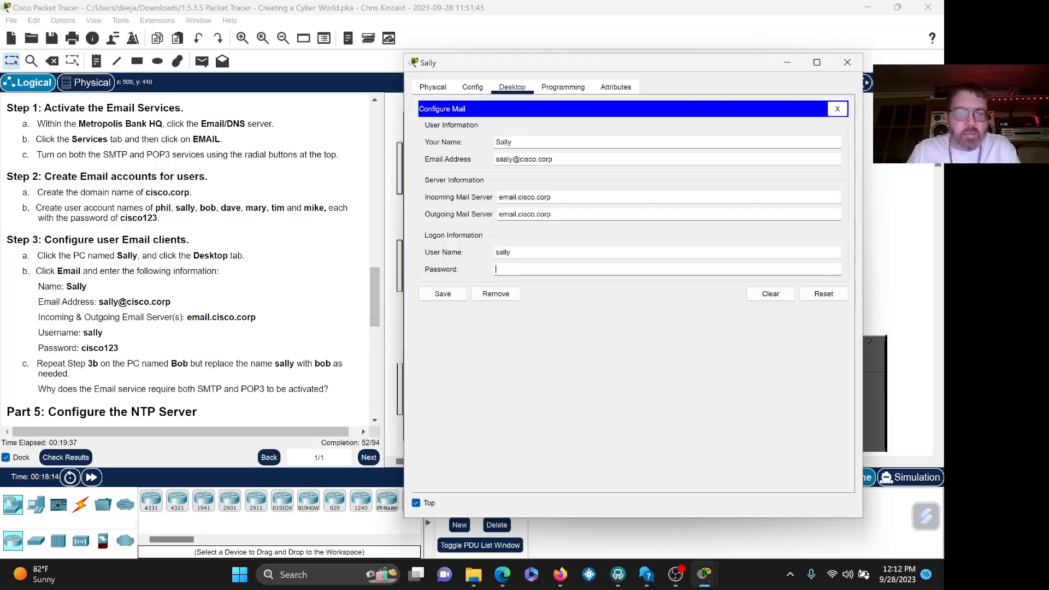
text(cis)
text(12)
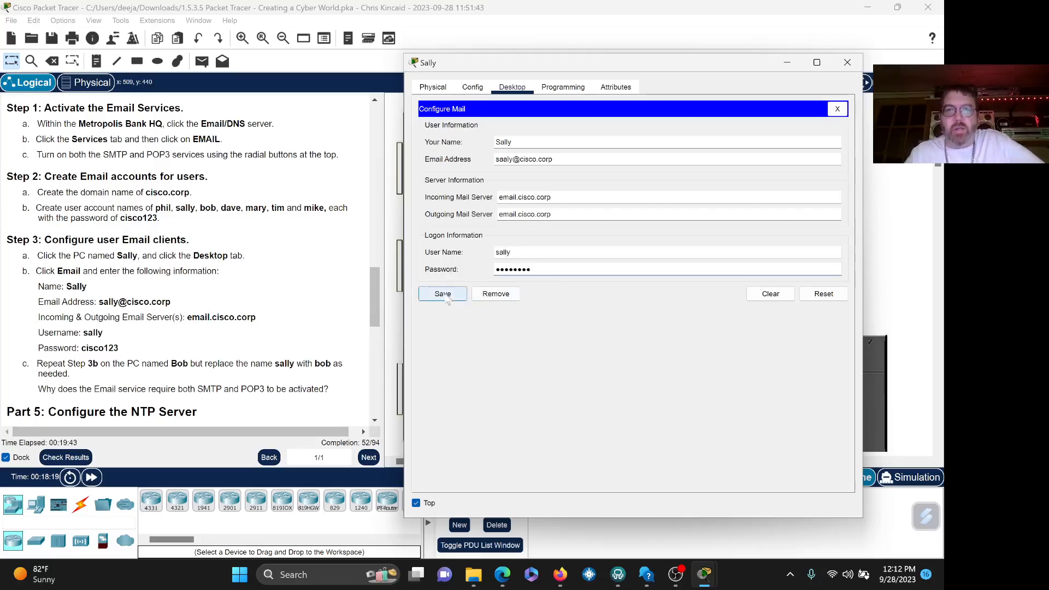
- Fix the misspelled address in Sally's Configure Mail form and save her mail settings
click(446, 298)
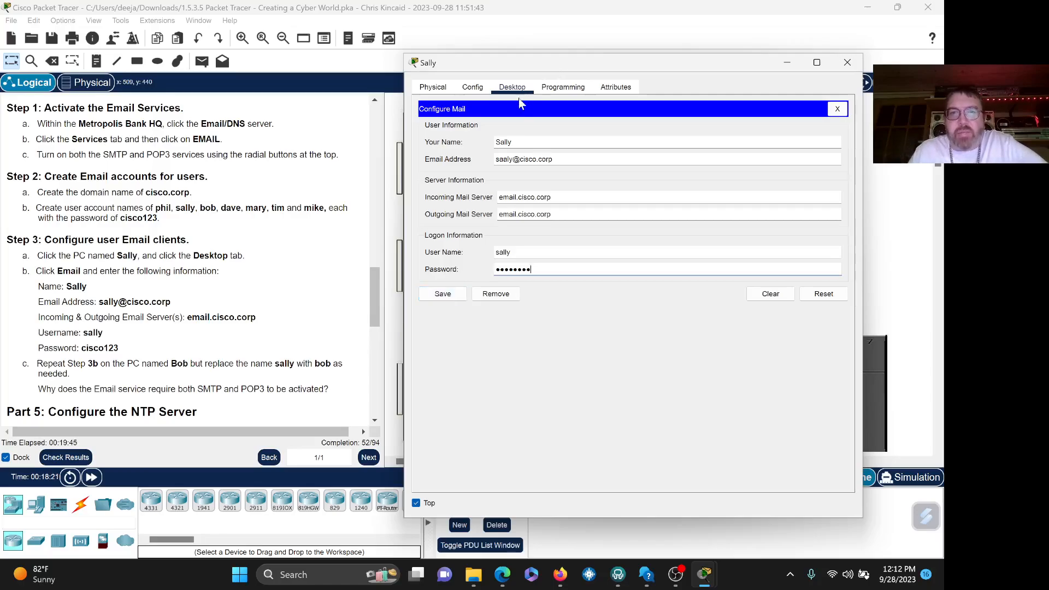
click(507, 159)
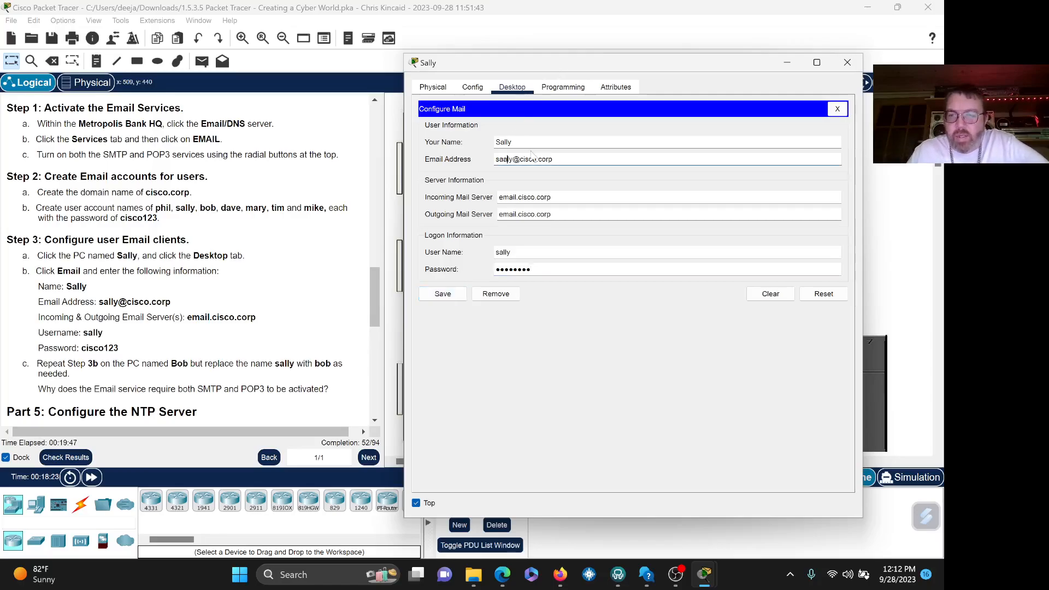
key(BackSpace)
text(ll)
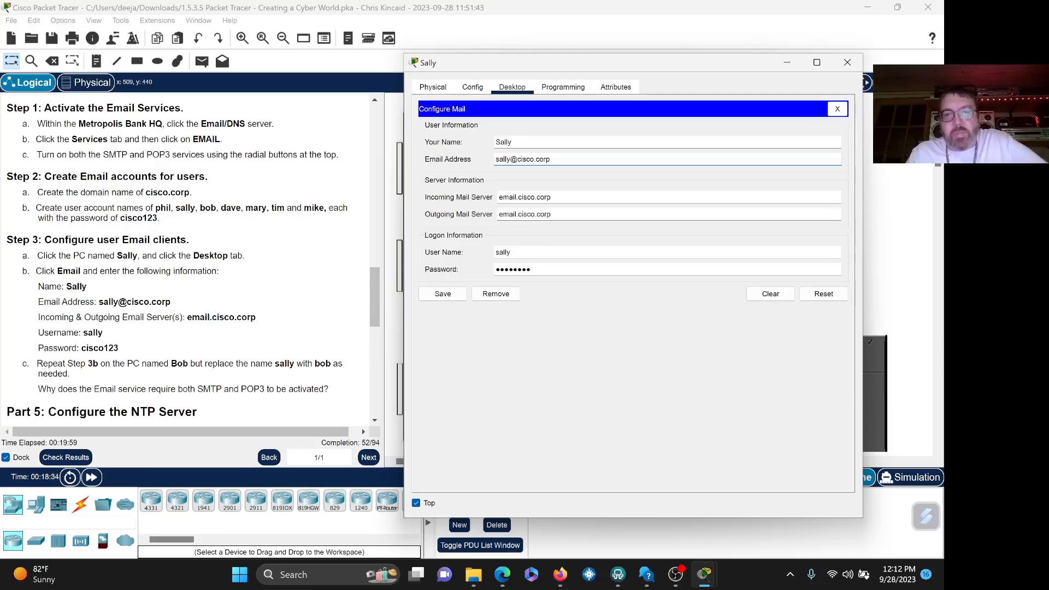
click(451, 298)
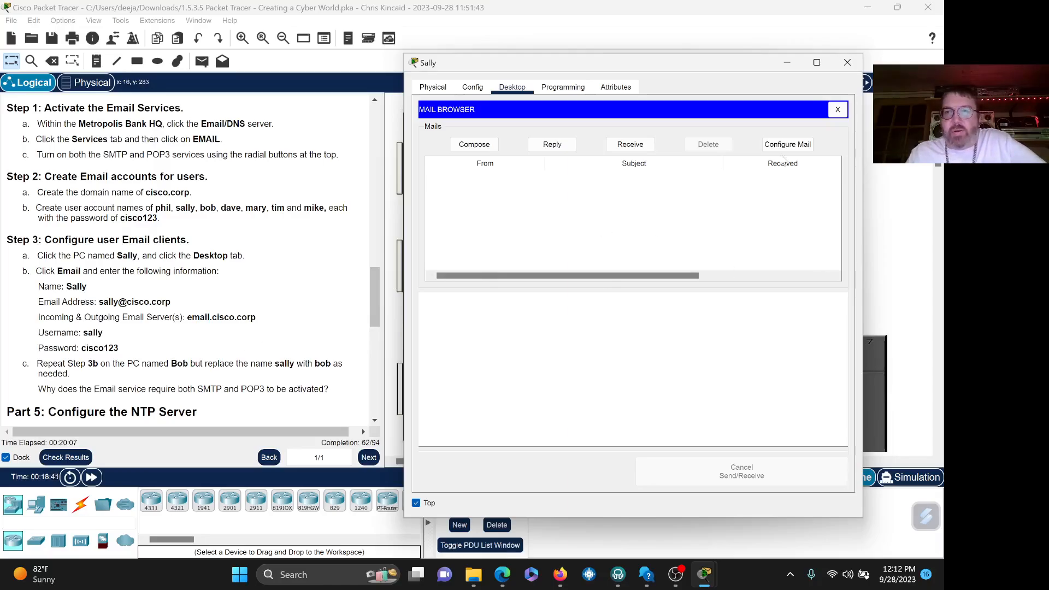
click(847, 63)
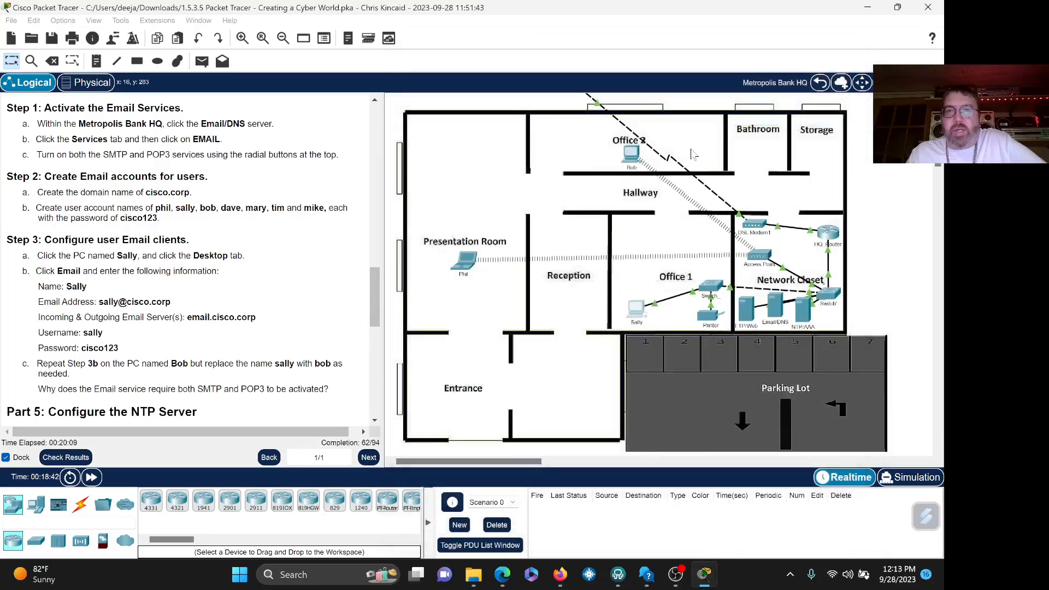
click(632, 156)
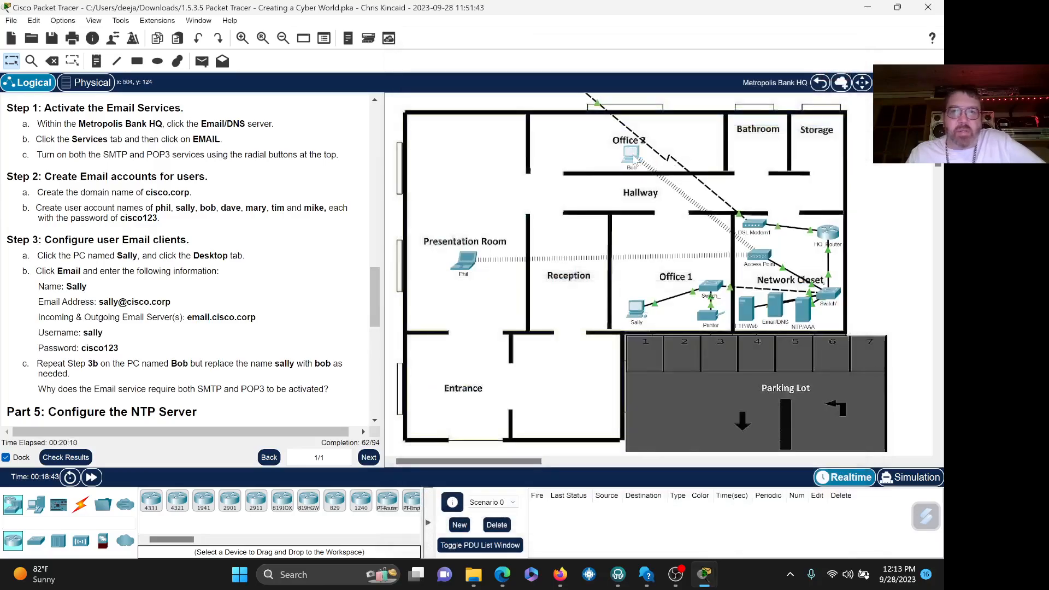
click(392, 115)
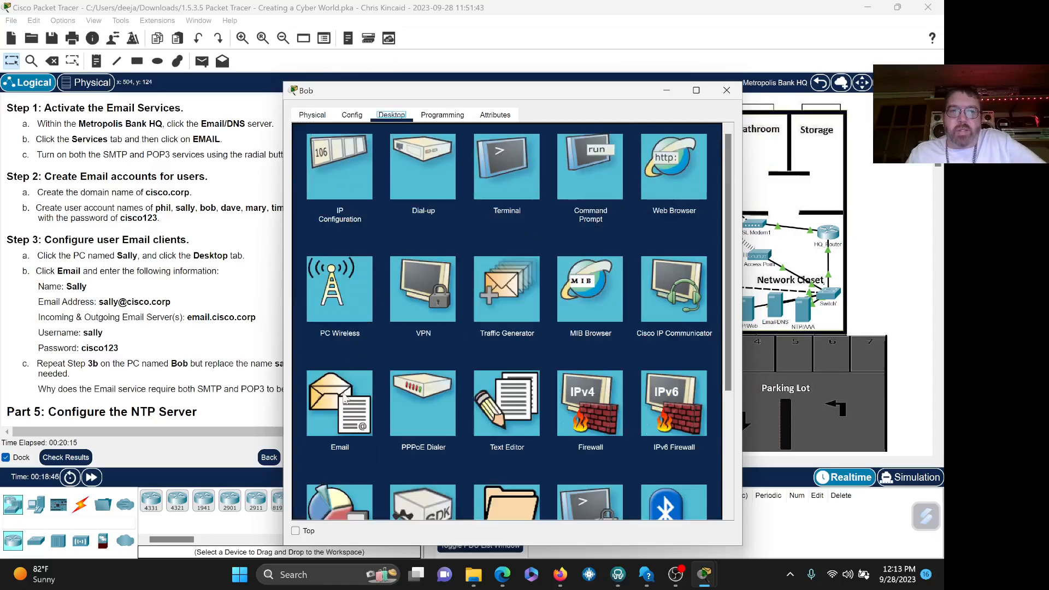
click(345, 396)
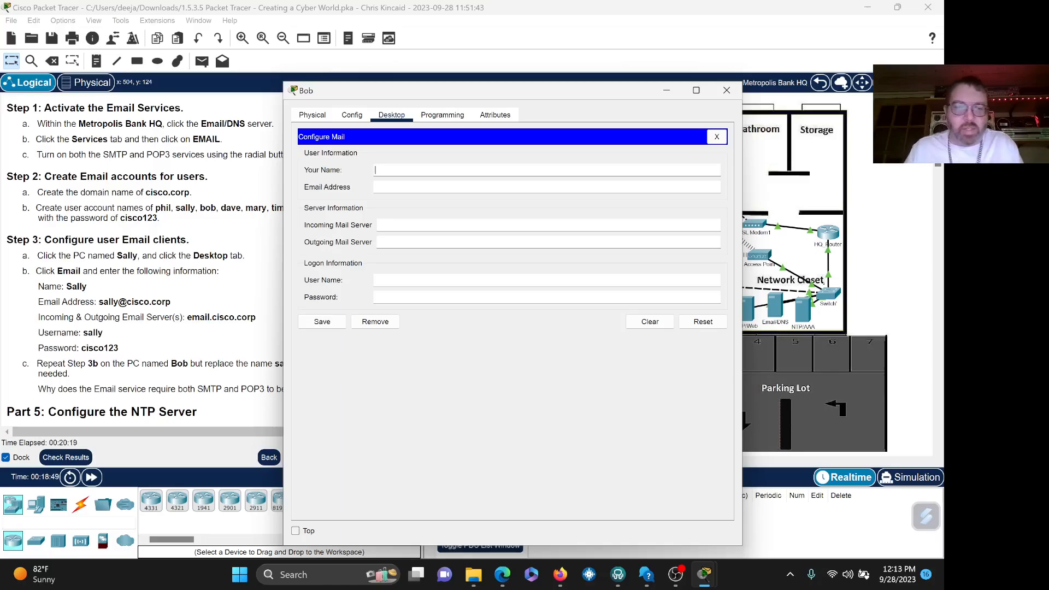
text(Bob)
key(Tab)
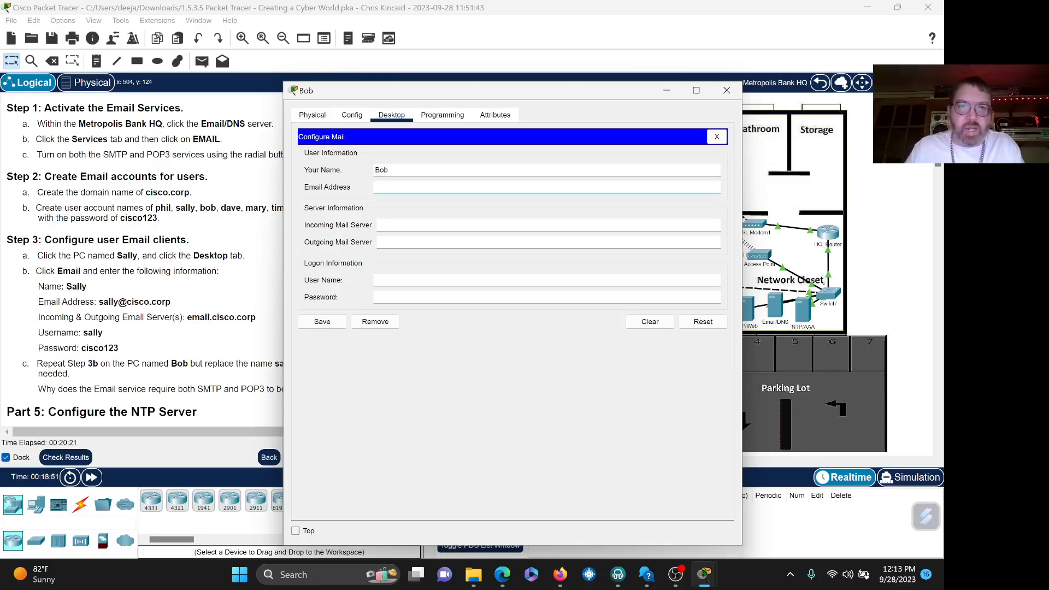
text(bob@)
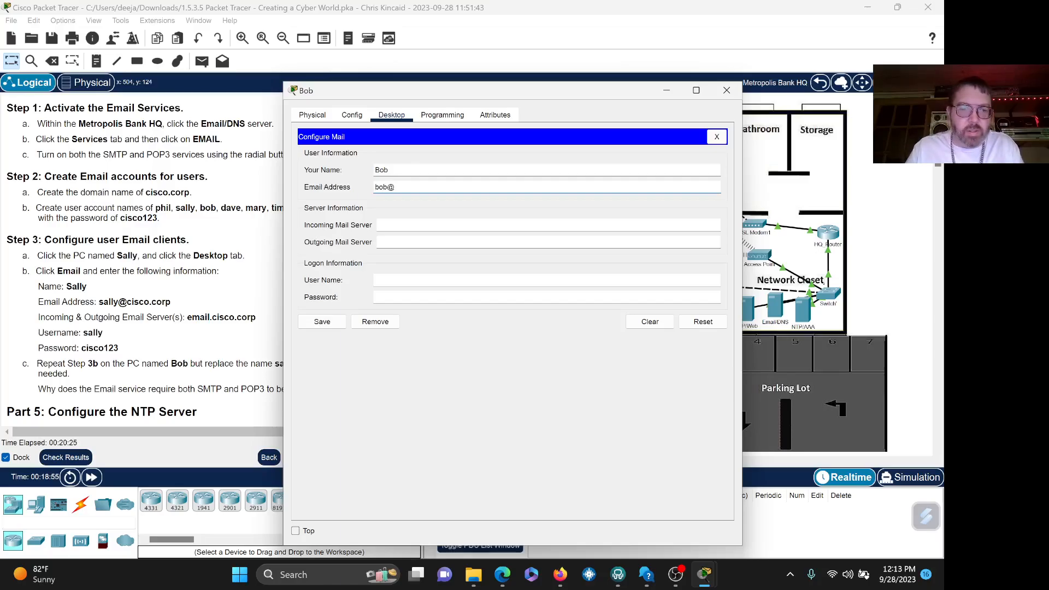
text(email.)
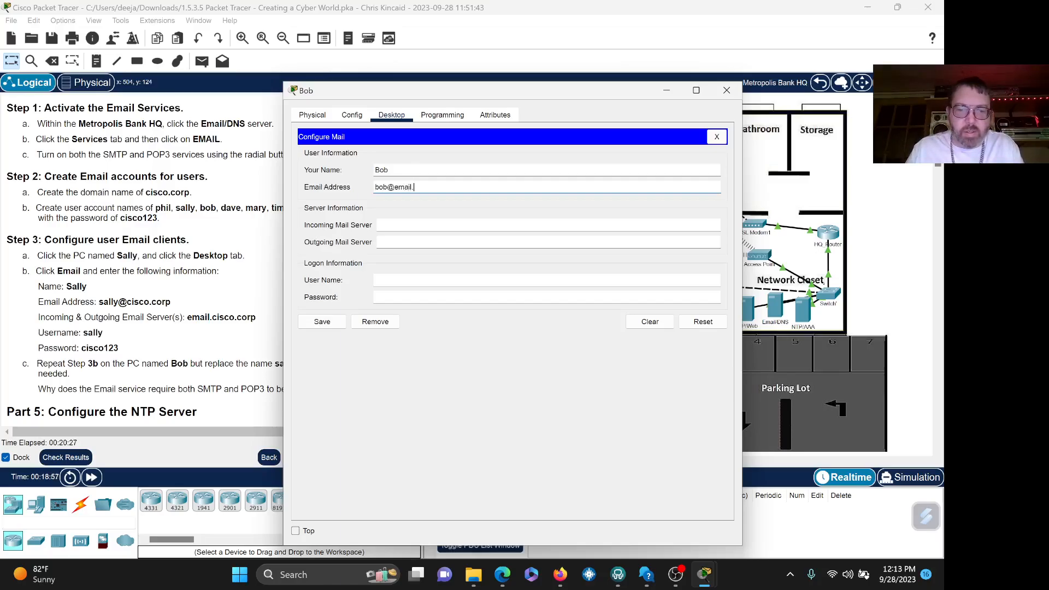
text(cisco.corp)
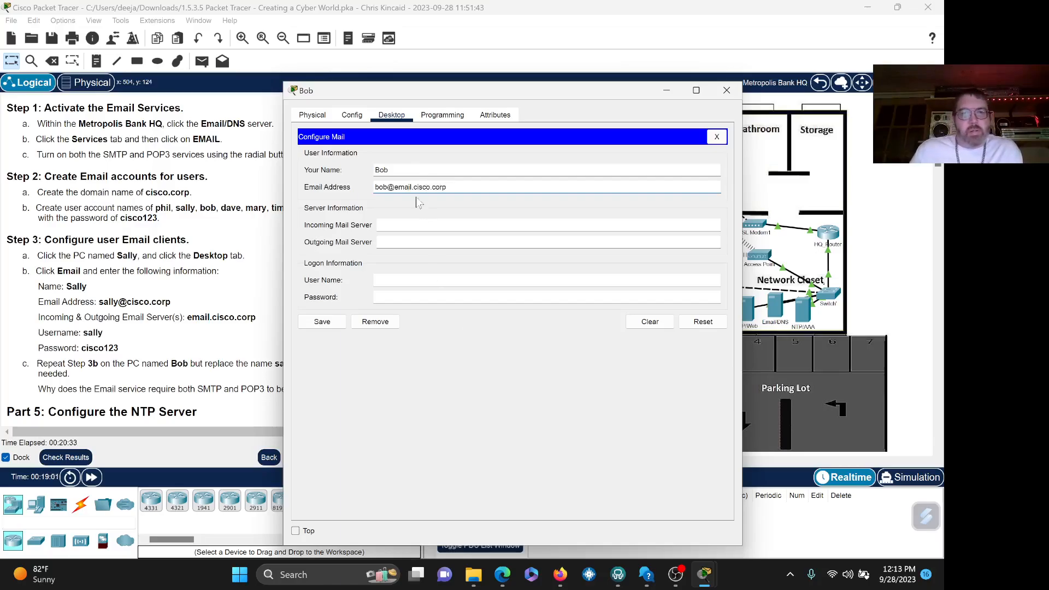
key(Left)
key(Left)
key(Left)
key(Left)
key(Left)
key(Left)
key(Left)
key(Left)
key(Left)
key(Left)
key(BackSpace)
key(BackSpace)
key(BackSpace)
key(BackSpace)
key(BackSpace)
key(BackSpace)
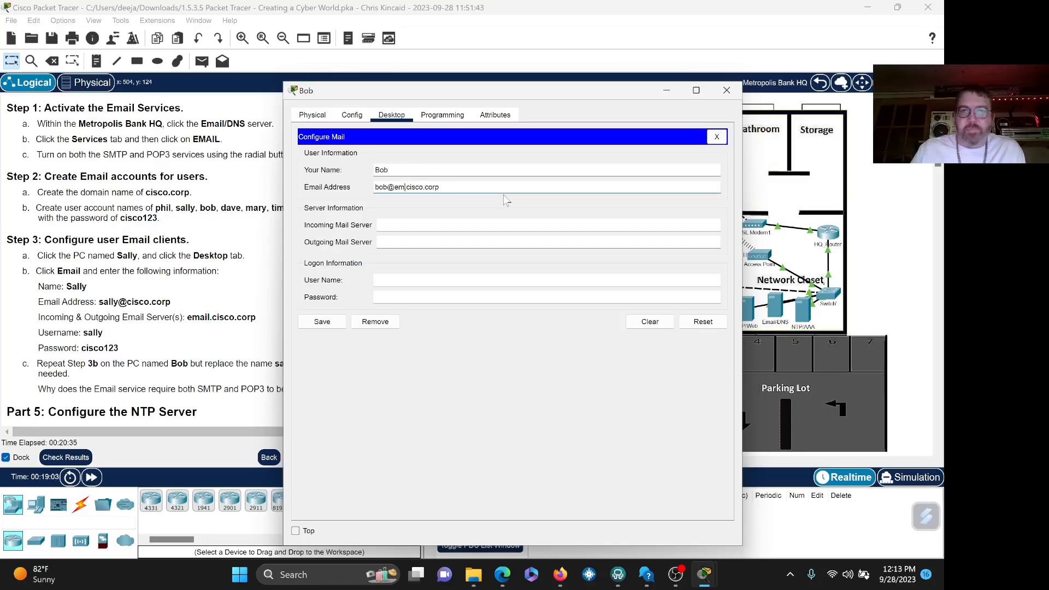
key(Delete)
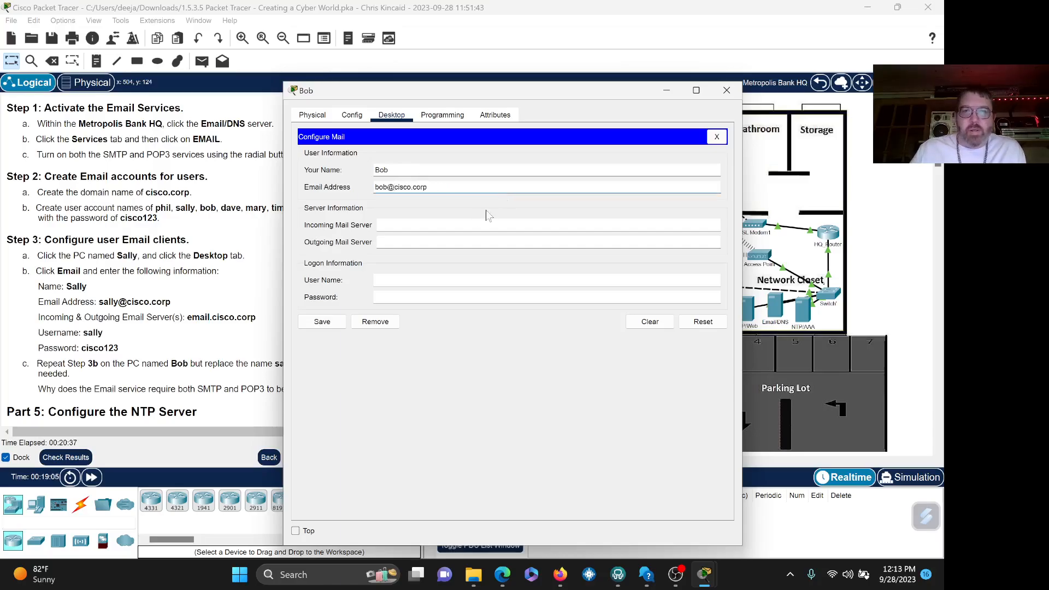
- Set email.cisco.corp as both mail servers, then fill in the user name and password
key(Tab)
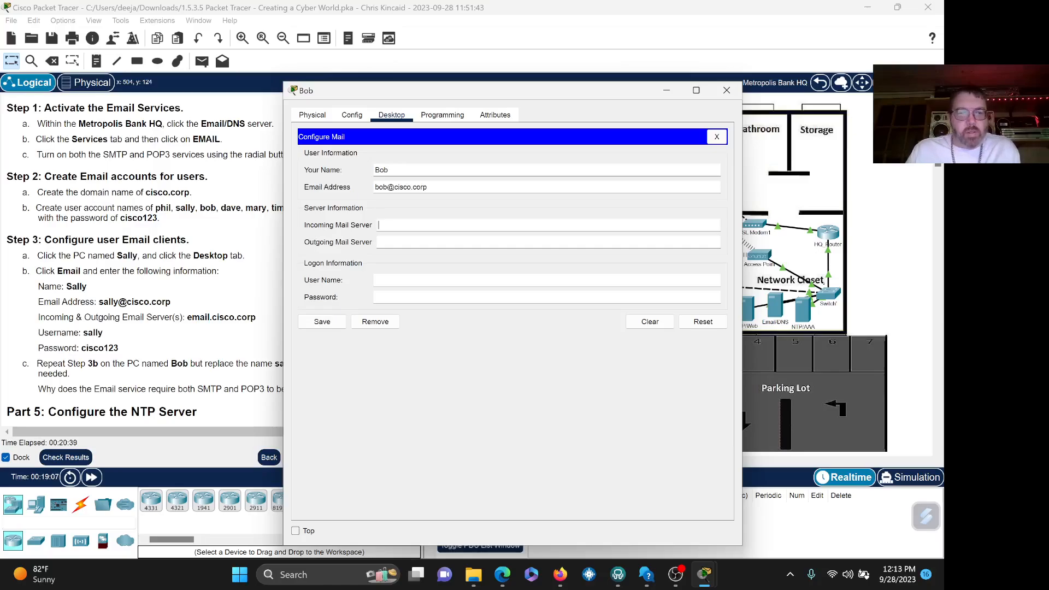
text(email.cisco.corp)
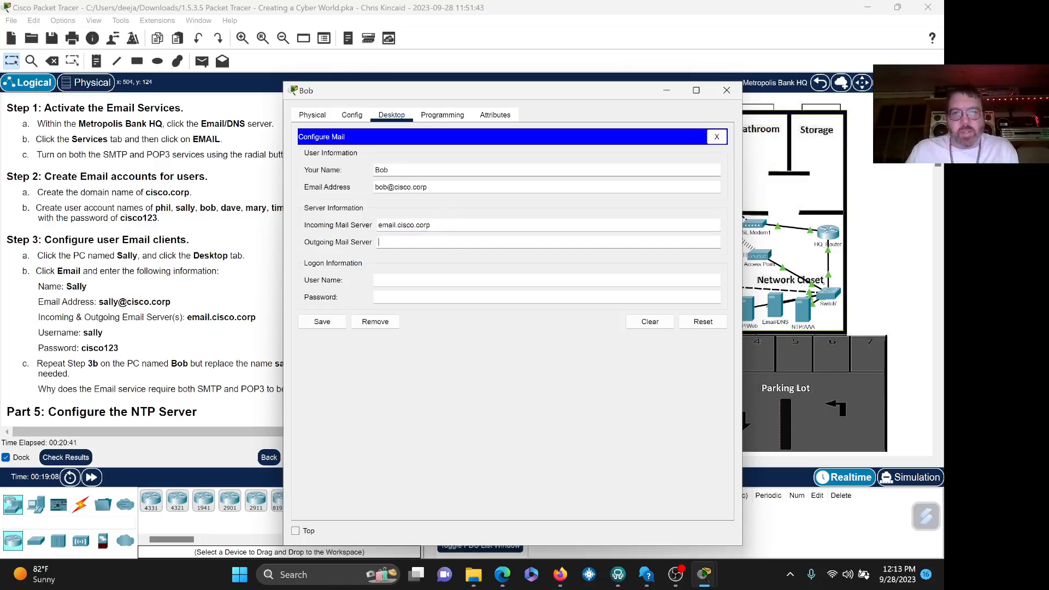
text(email.cisco.corp)
click(441, 277)
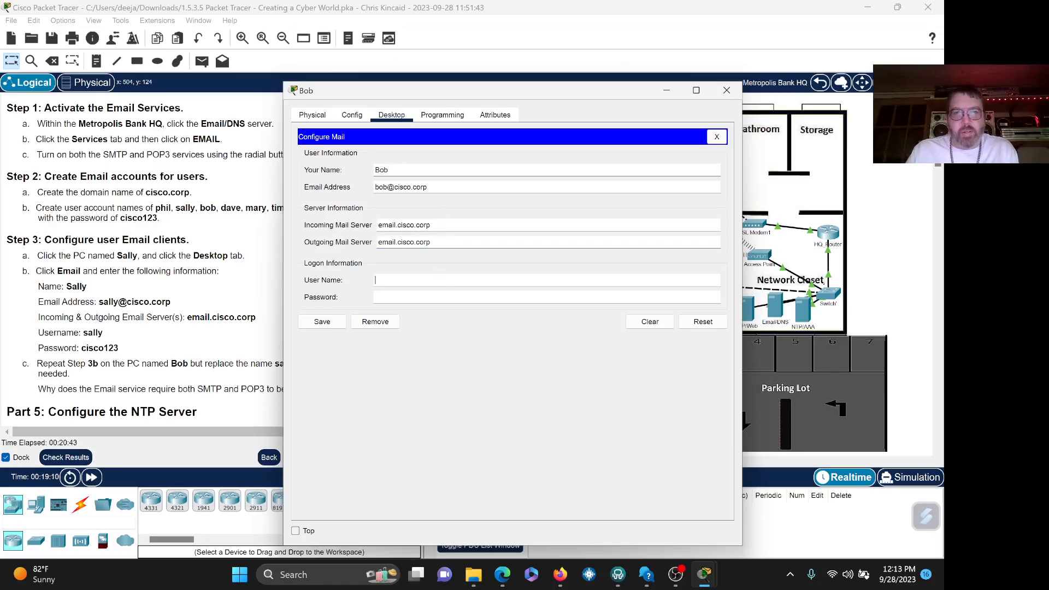
key(Tab)
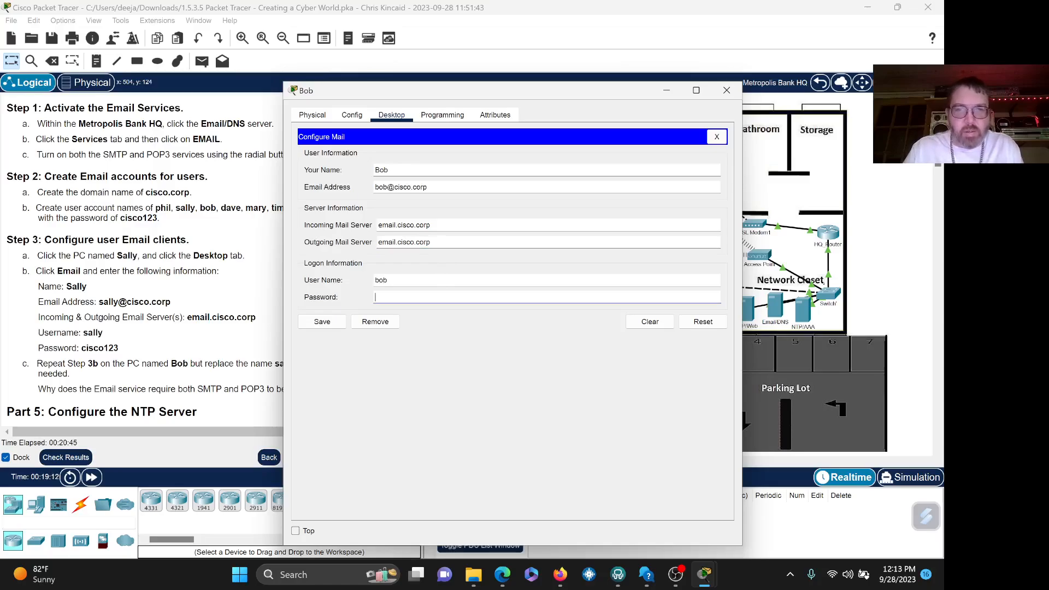
text(cisco)
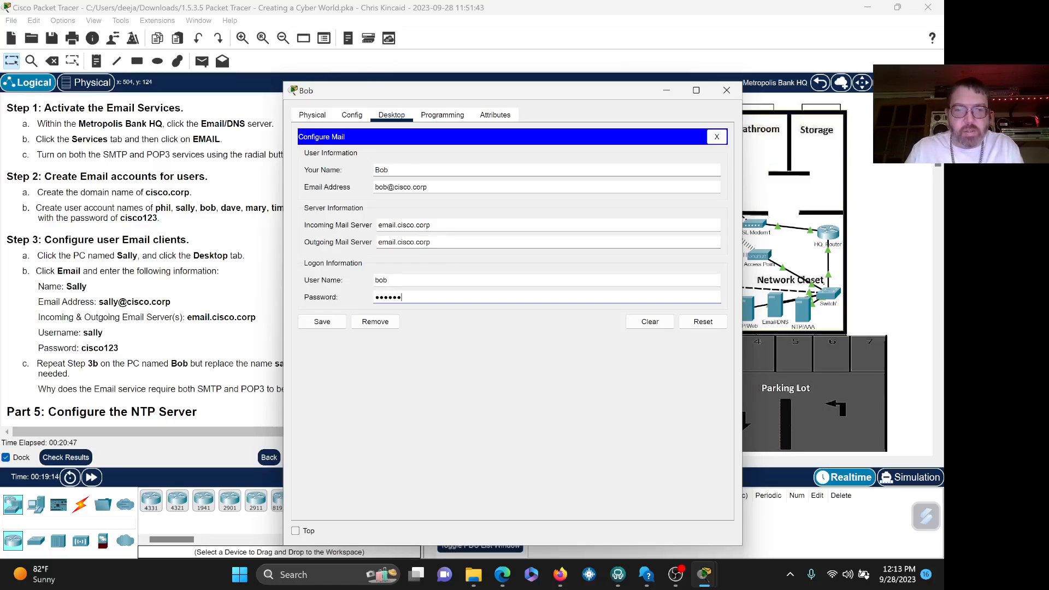
- Save Bob's mail client settings and shift his PC window to the right
click(331, 325)
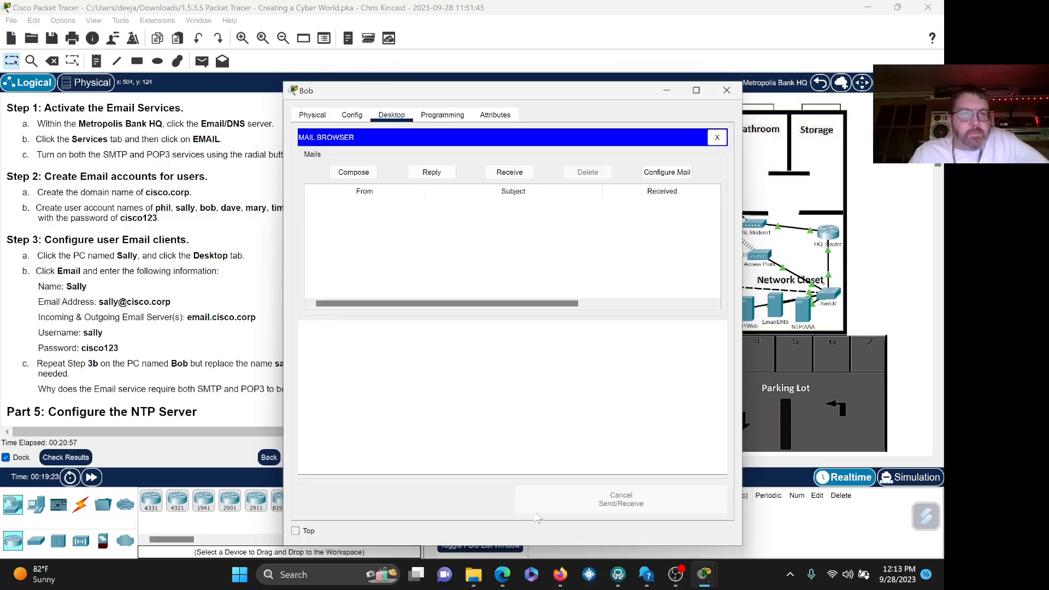
drag(429, 98, 538, 94)
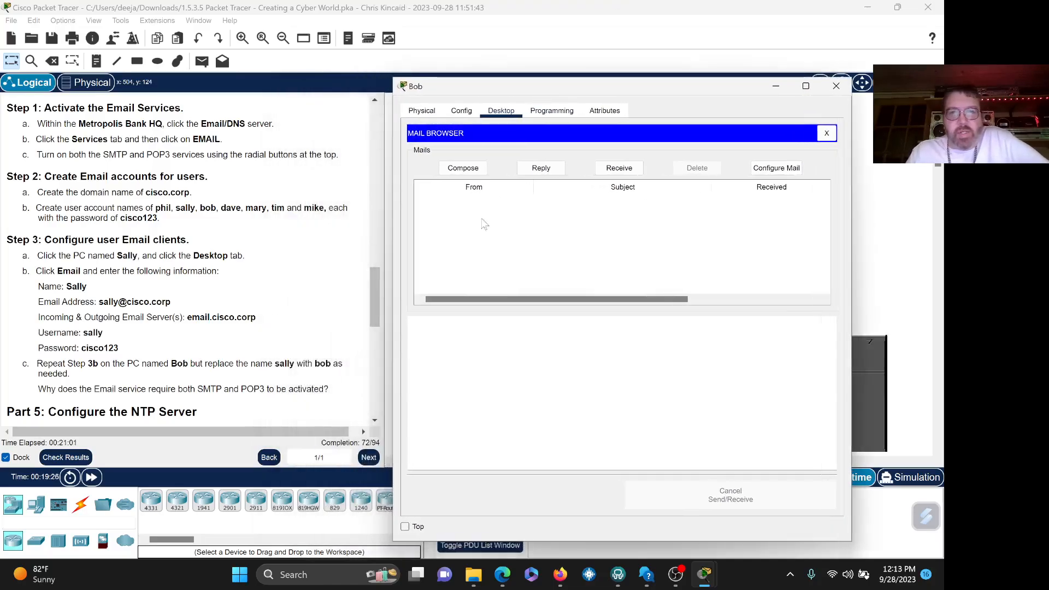
click(463, 168)
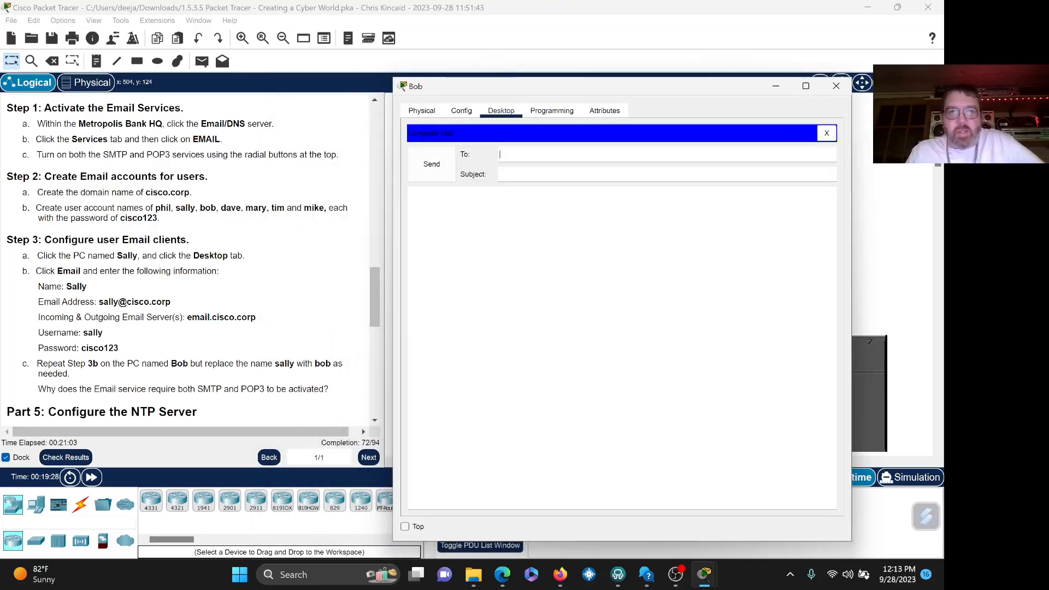
text(sally)
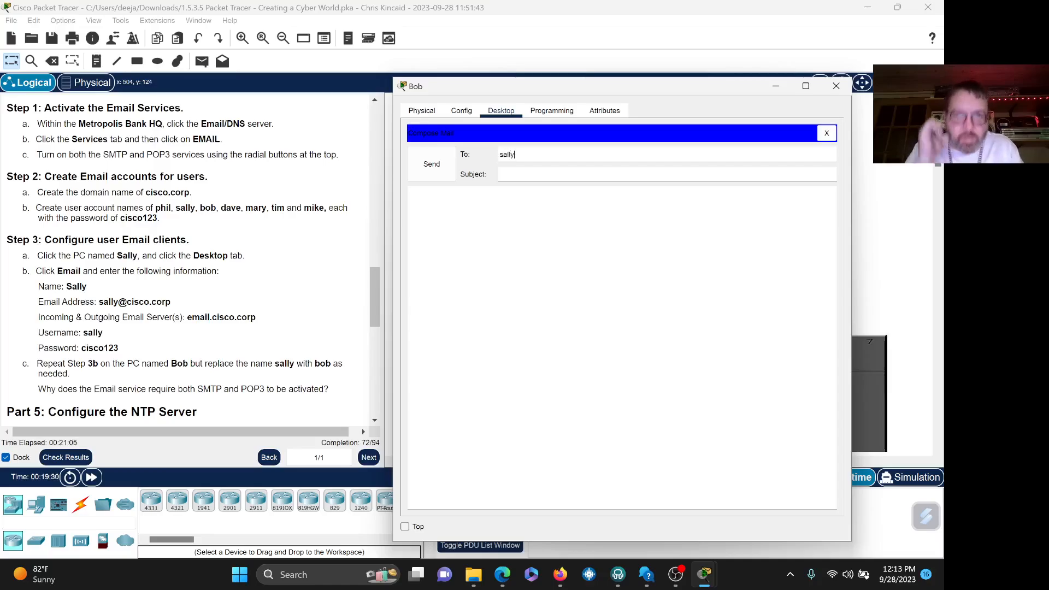
text(@)
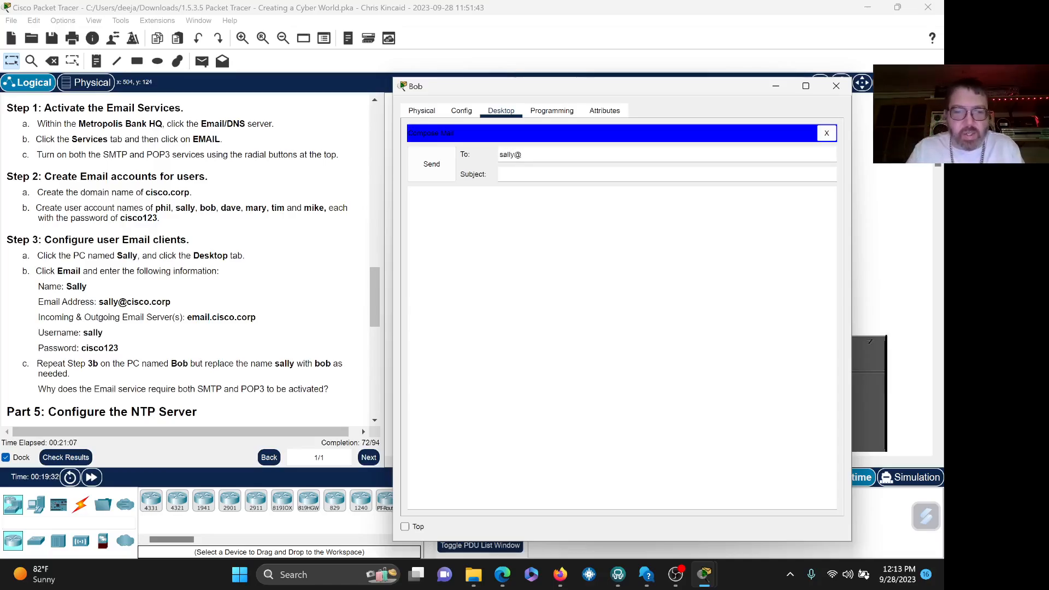
text(cisco.corp)
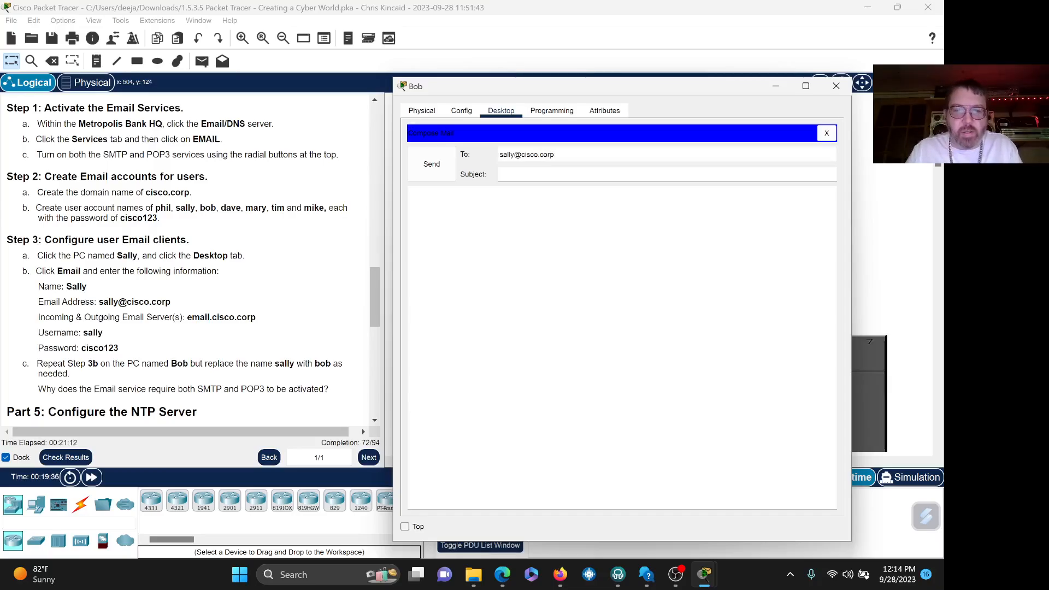
click(500, 174)
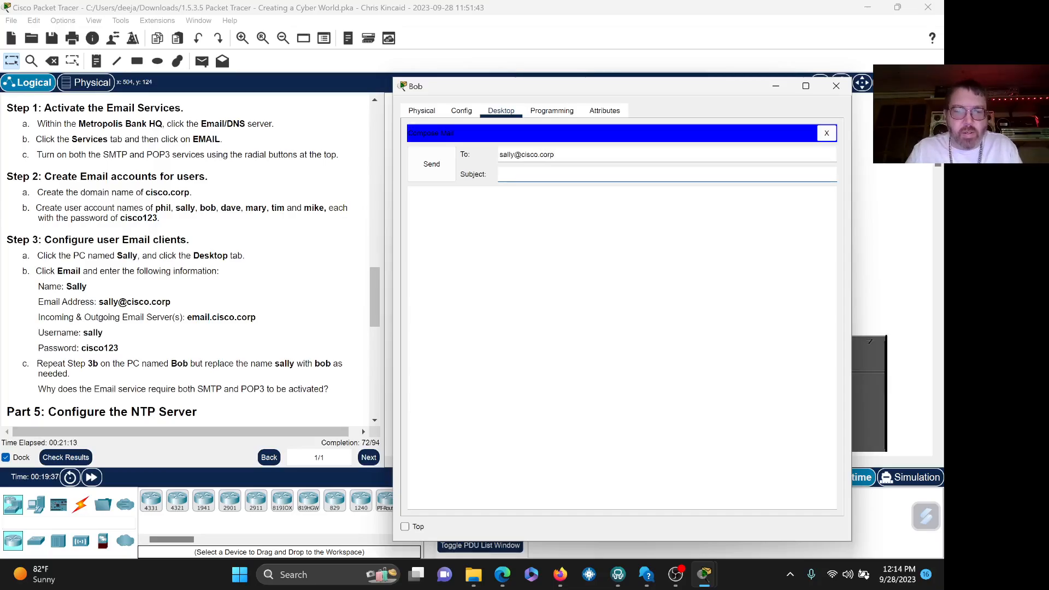
text(Test)
key(Tab)
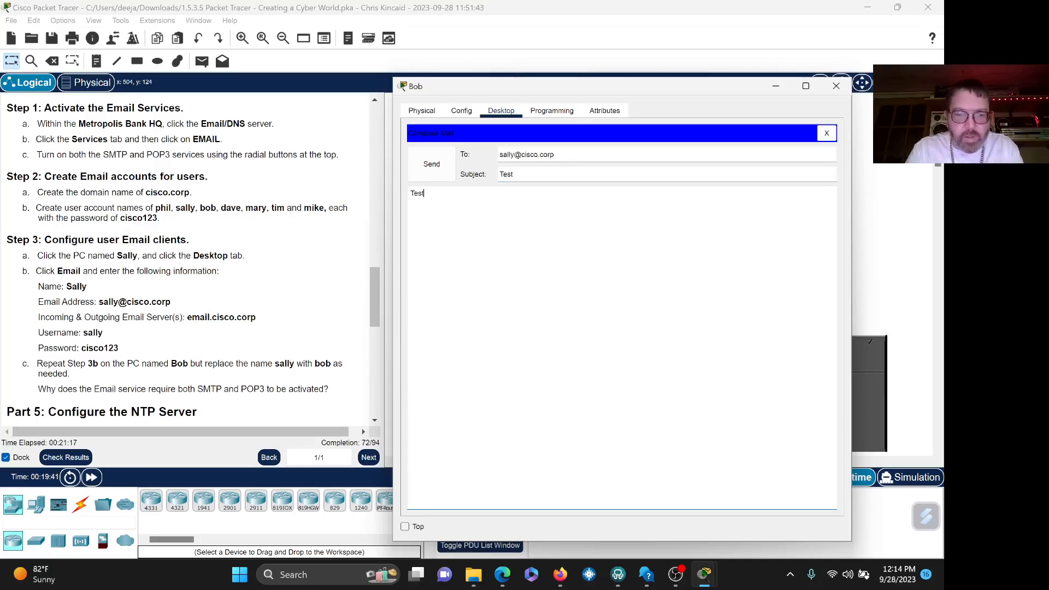
text(Testy mc Testerson.)
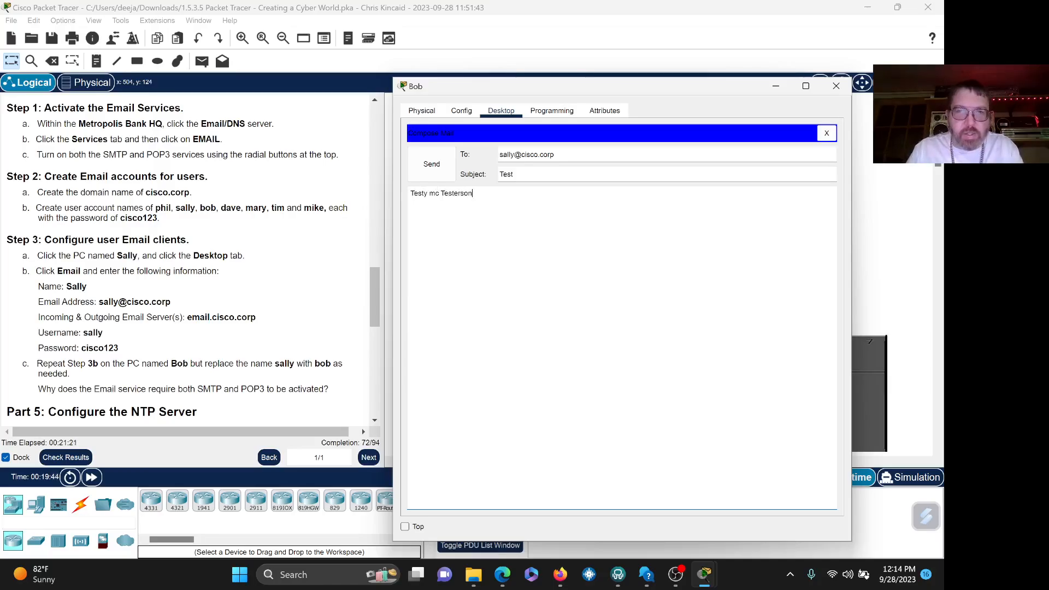
click(427, 167)
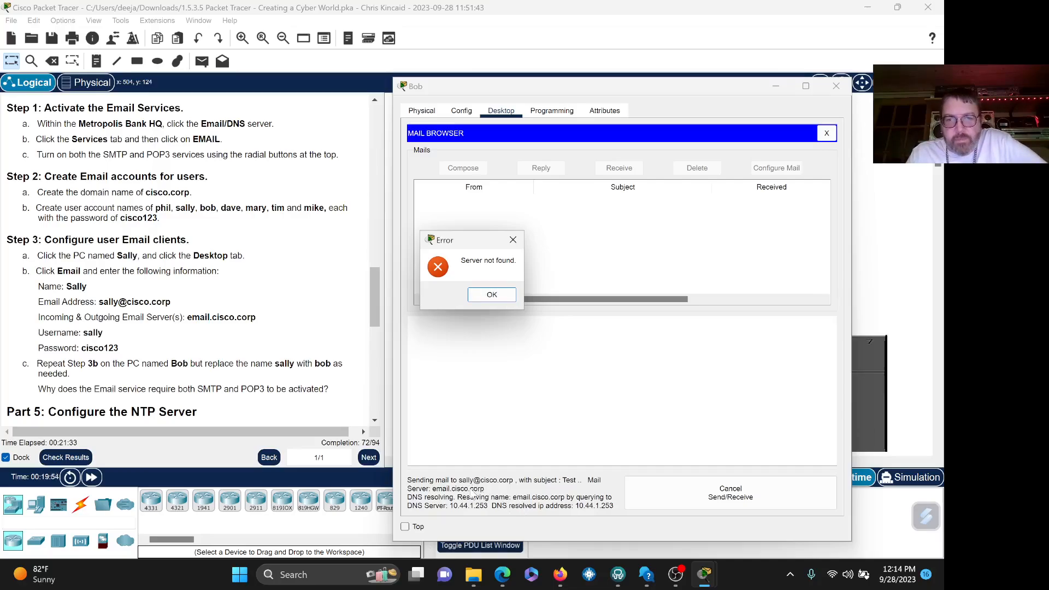
click(492, 295)
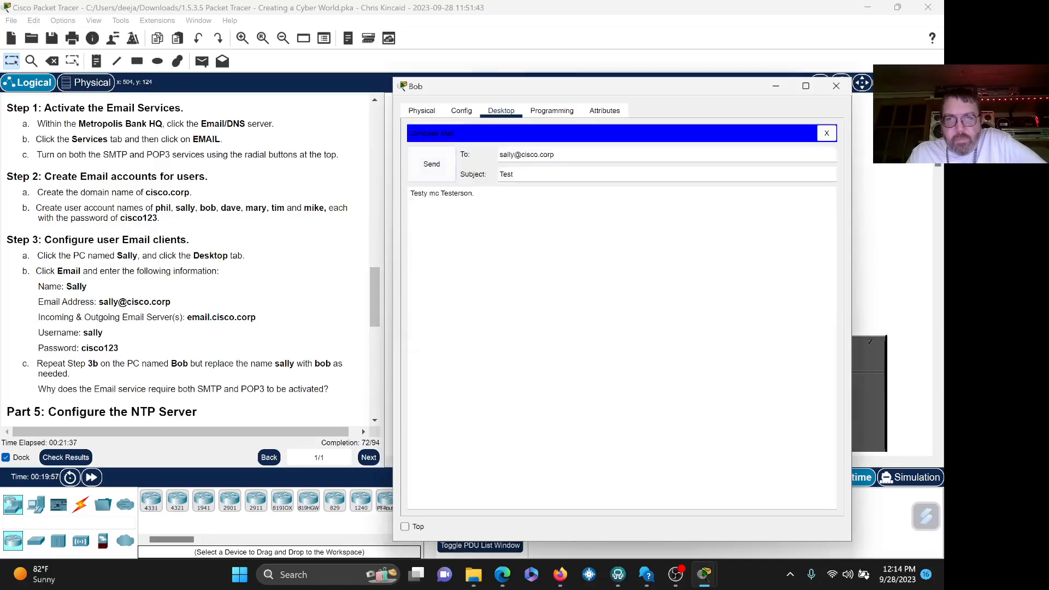
click(836, 86)
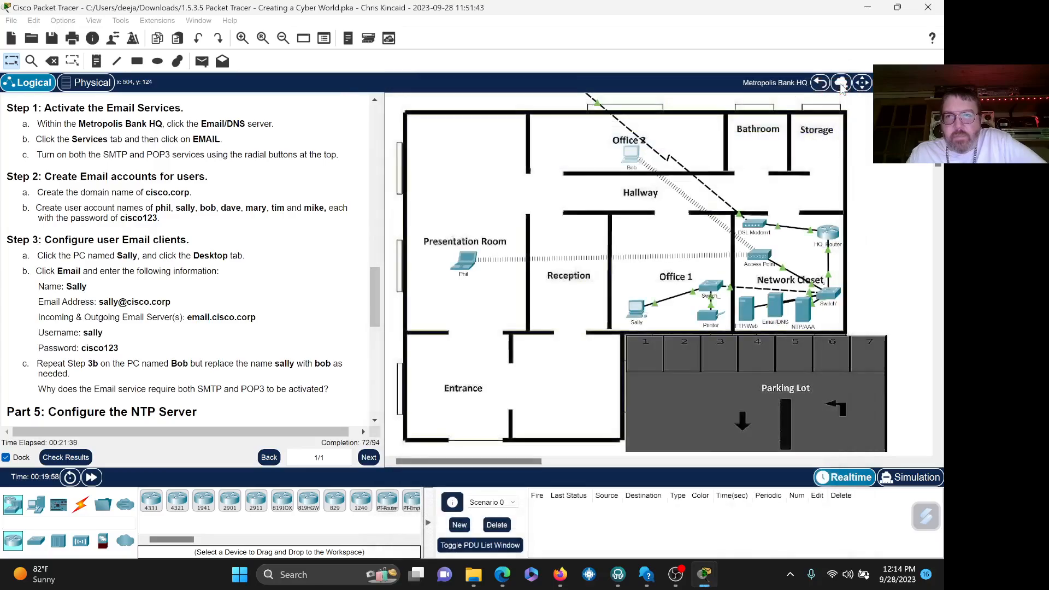
click(775, 308)
drag(456, 90, 616, 84)
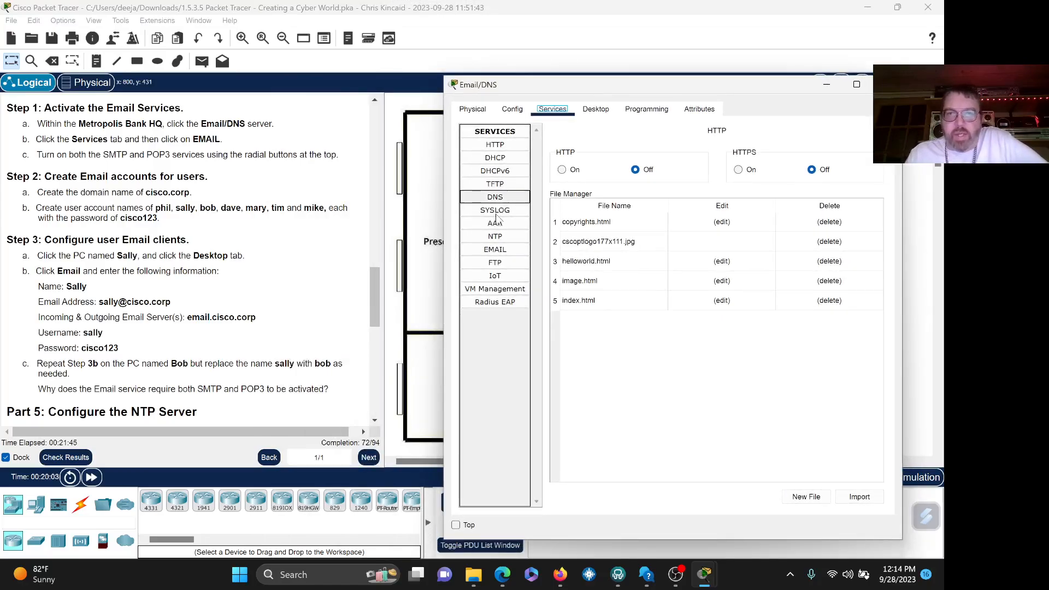
click(505, 249)
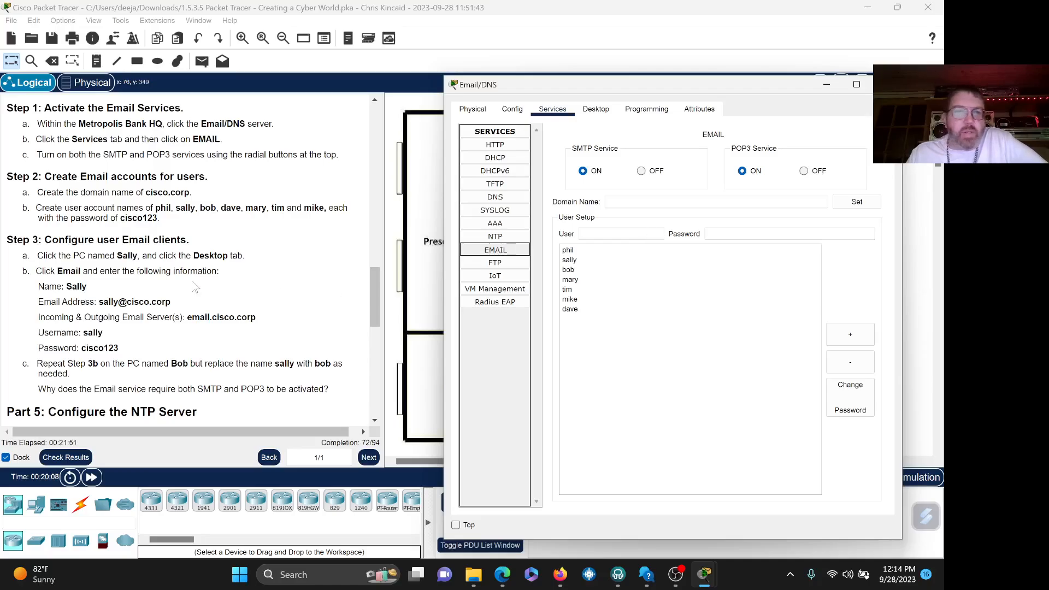
- Bring the Email/DNS server window to the front and tick Top to keep it above others
click(375, 297)
drag(375, 297, 375, 274)
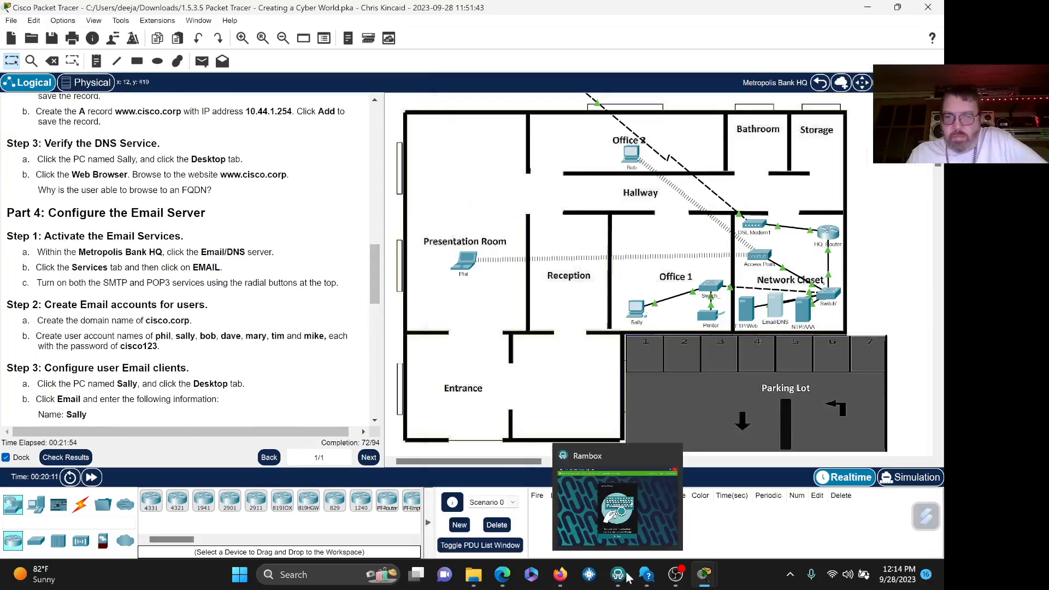
mouse_move(704, 574)
click(792, 519)
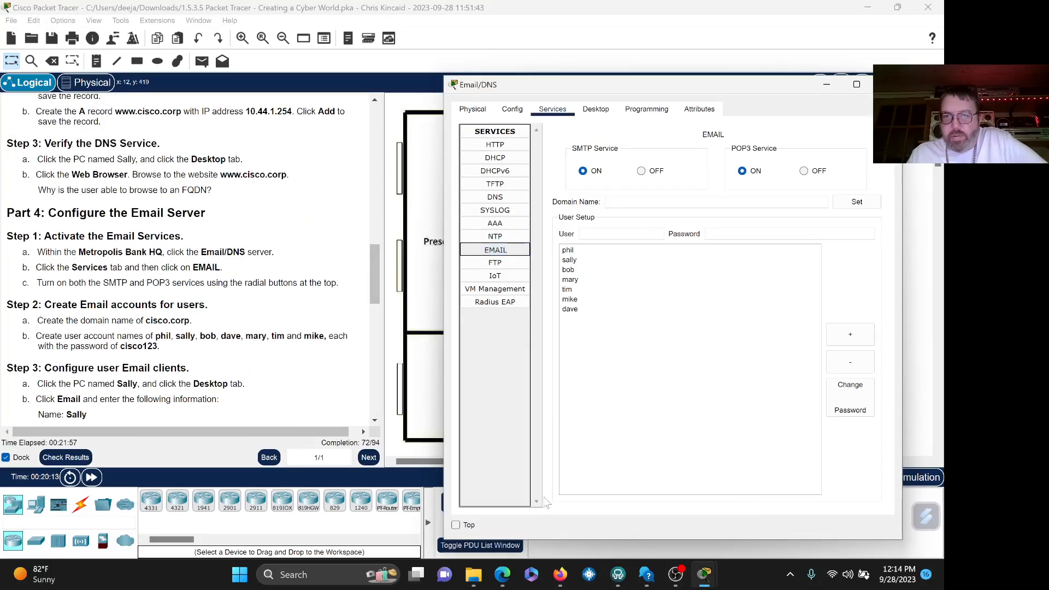
click(456, 525)
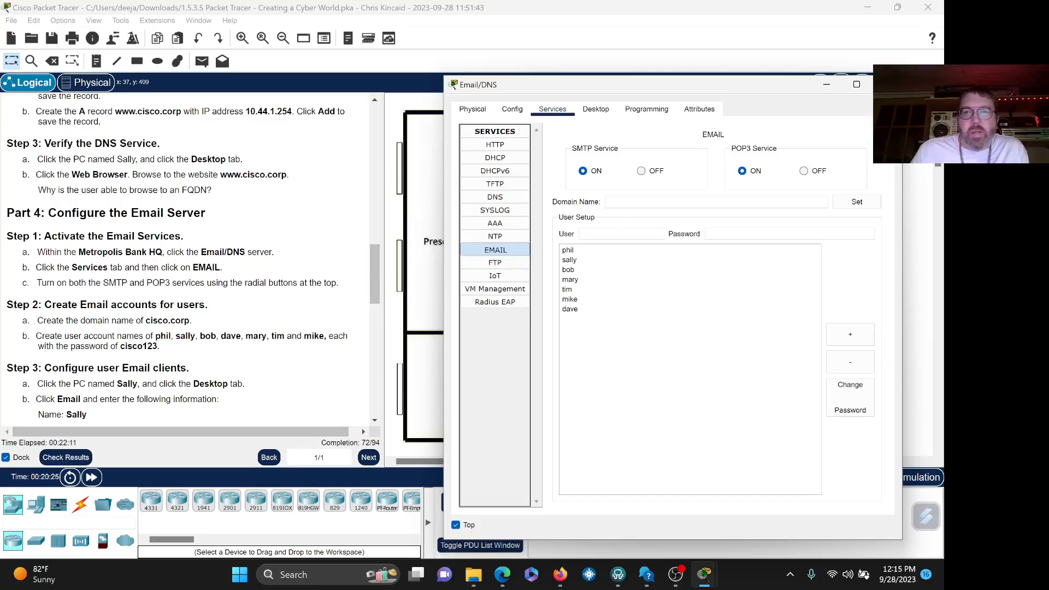
- Set cisco.corp as the Email/DNS server's email domain name and close the server window
click(625, 203)
text(c)
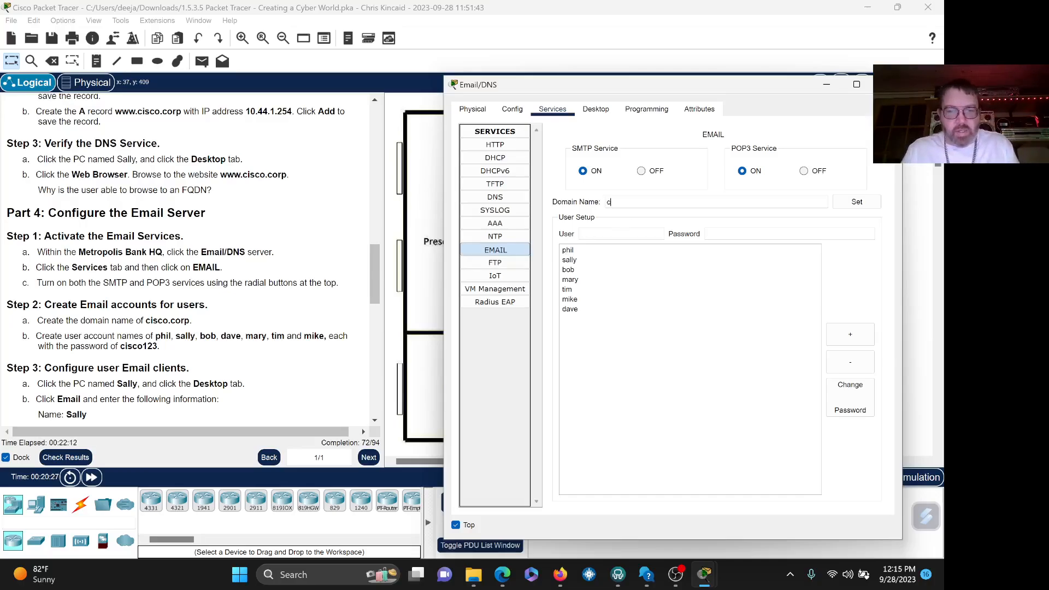
text(isco.)
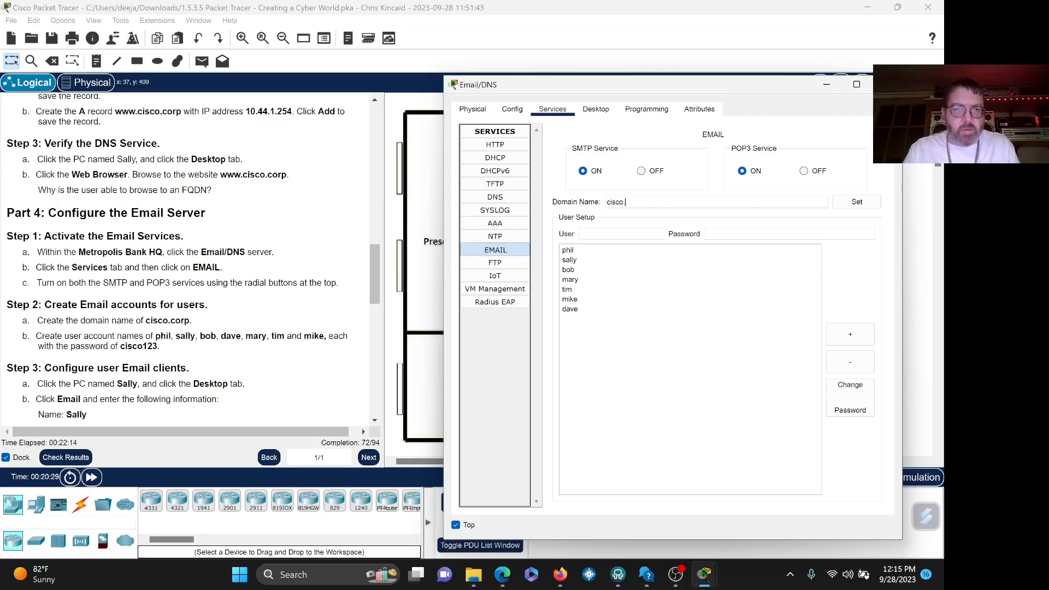
text(corp)
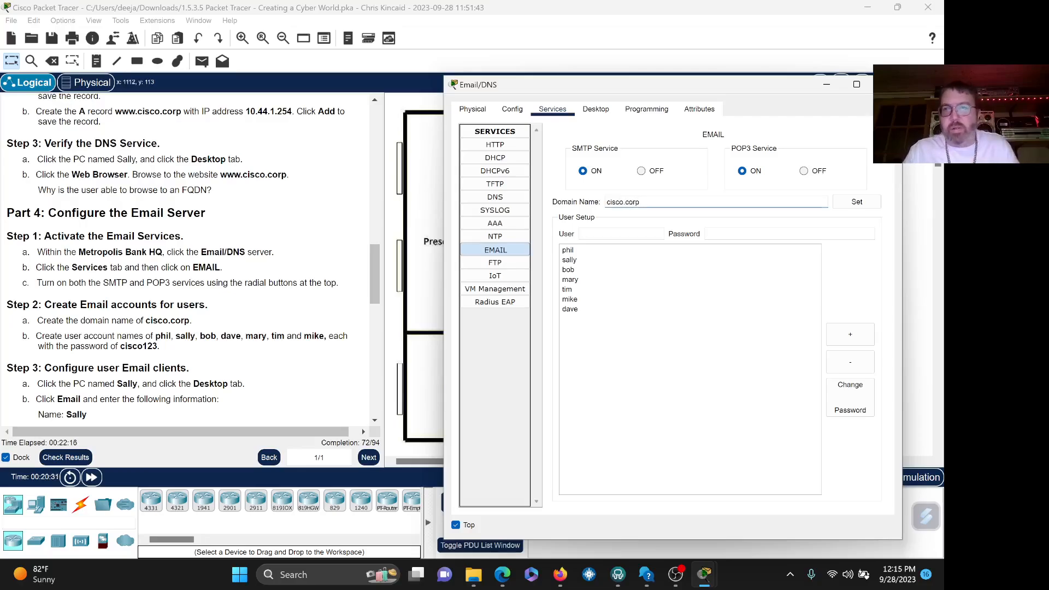
click(856, 202)
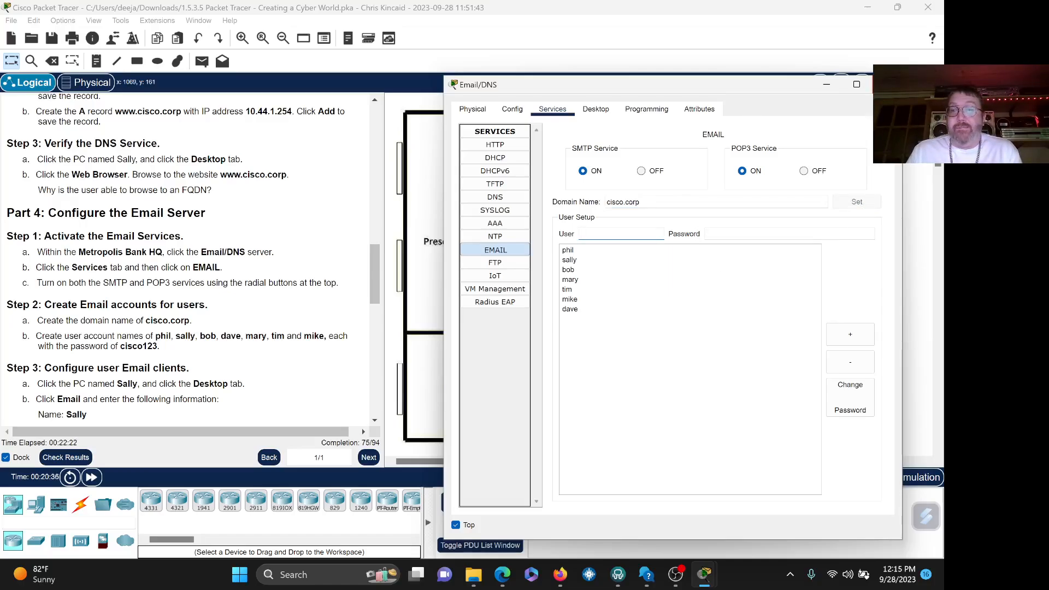
click(887, 85)
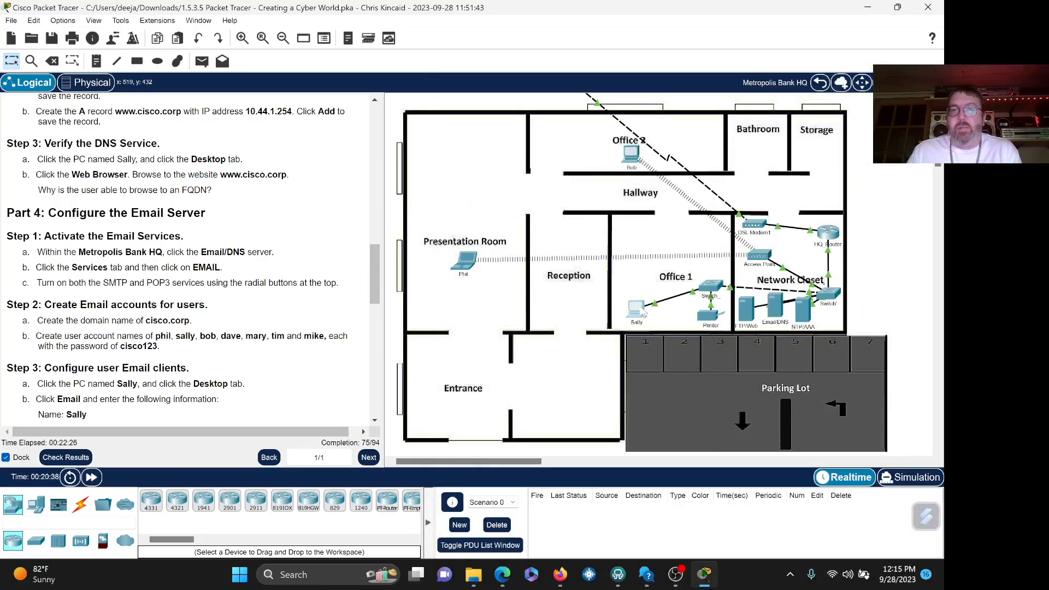
click(643, 314)
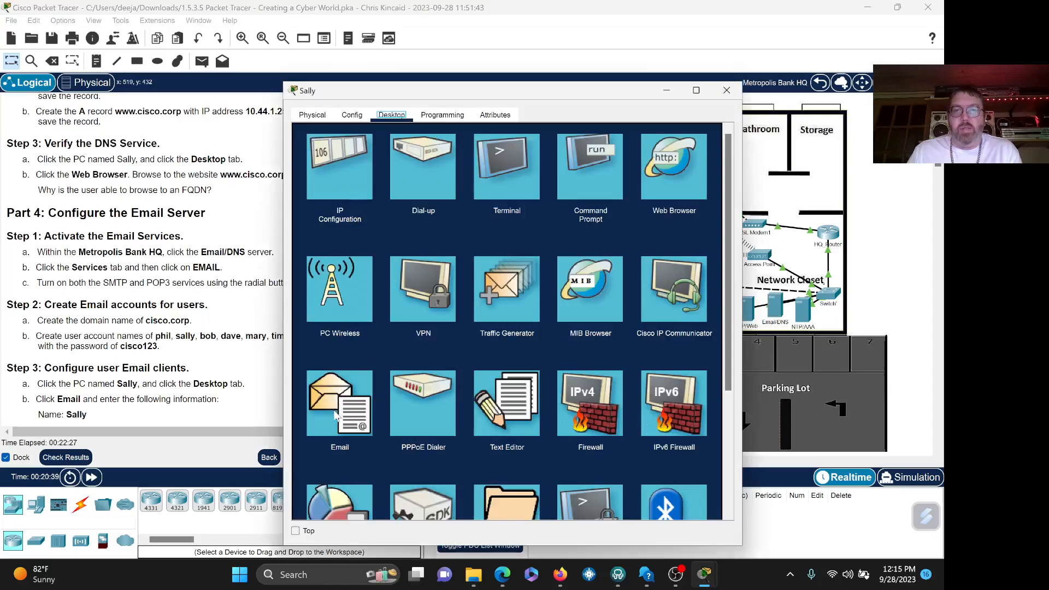
click(338, 404)
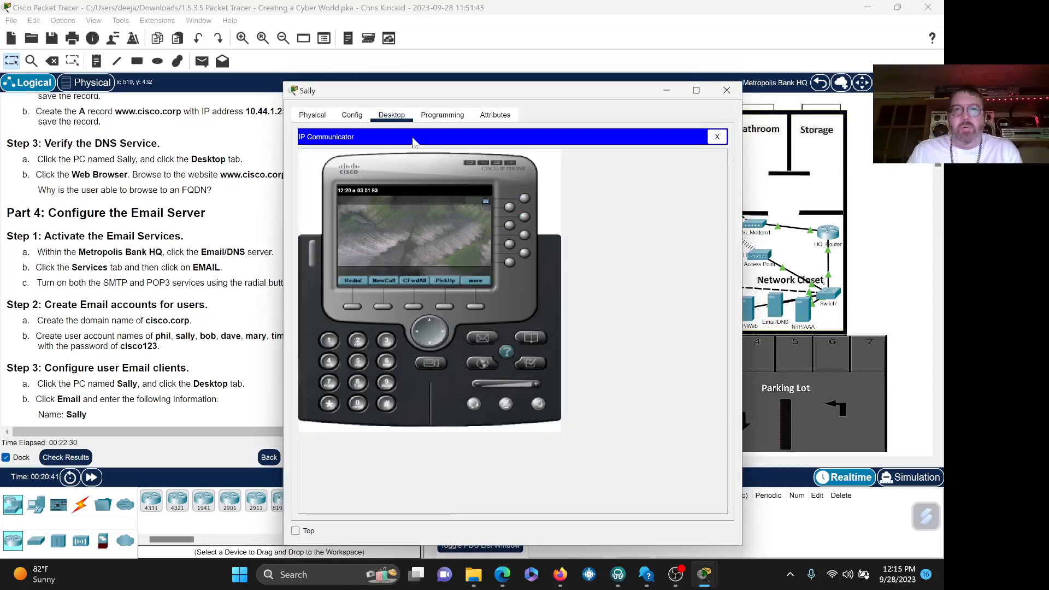
click(717, 137)
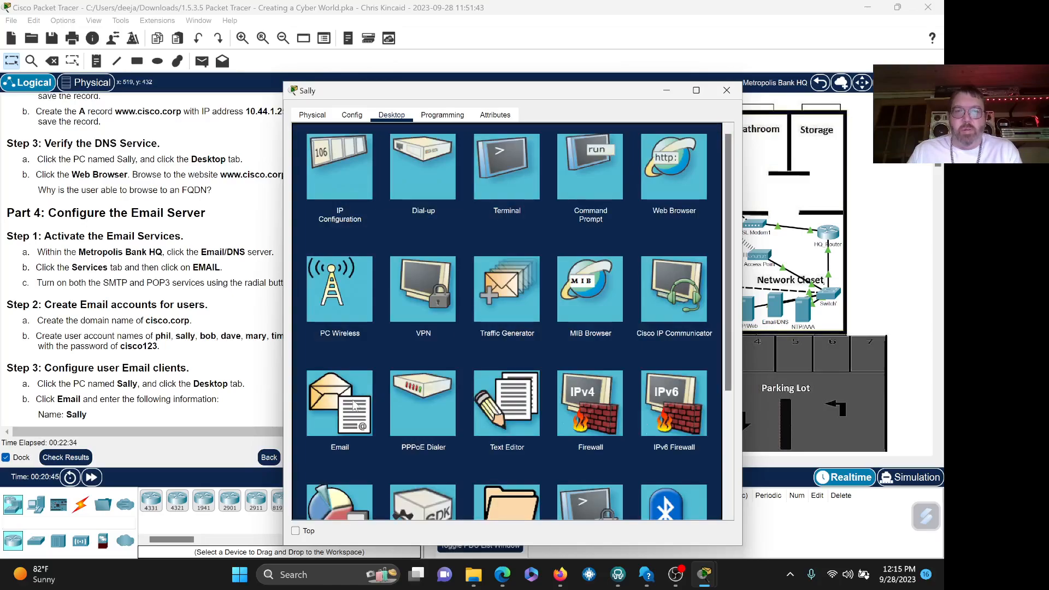
click(354, 405)
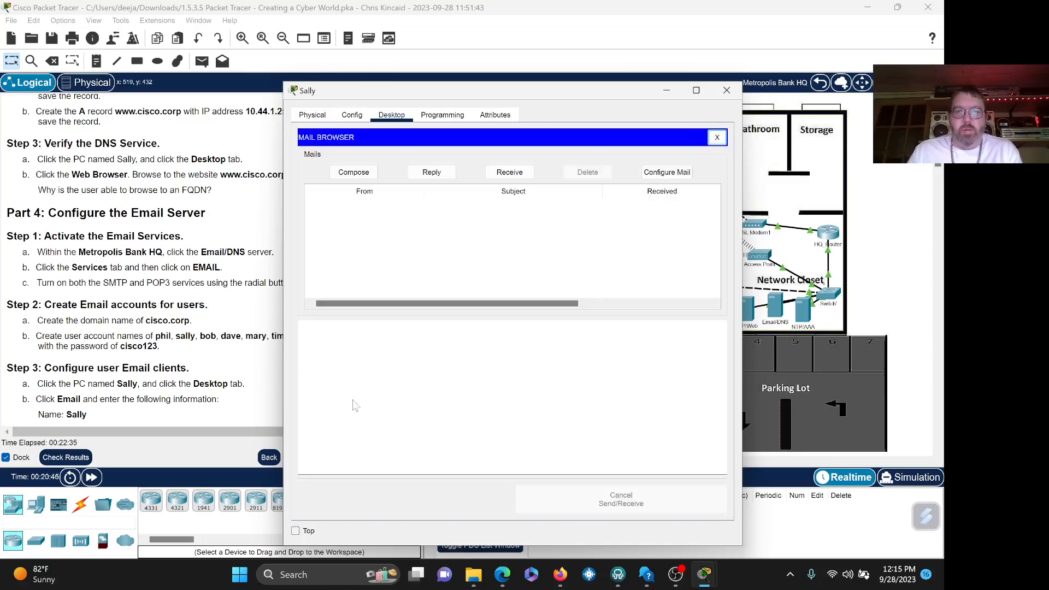
click(354, 172)
text(bob)
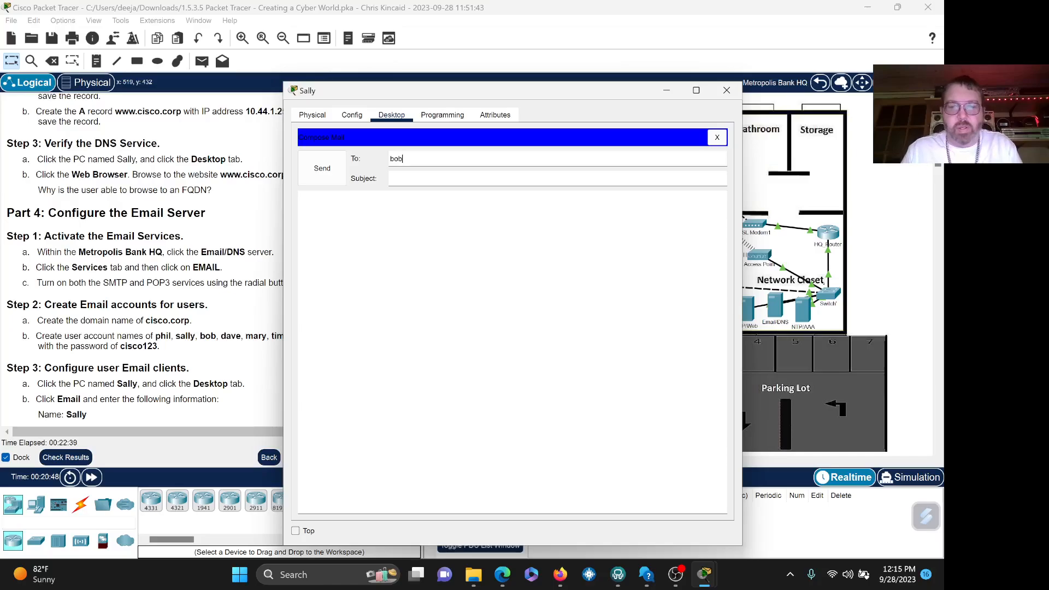
text(@)
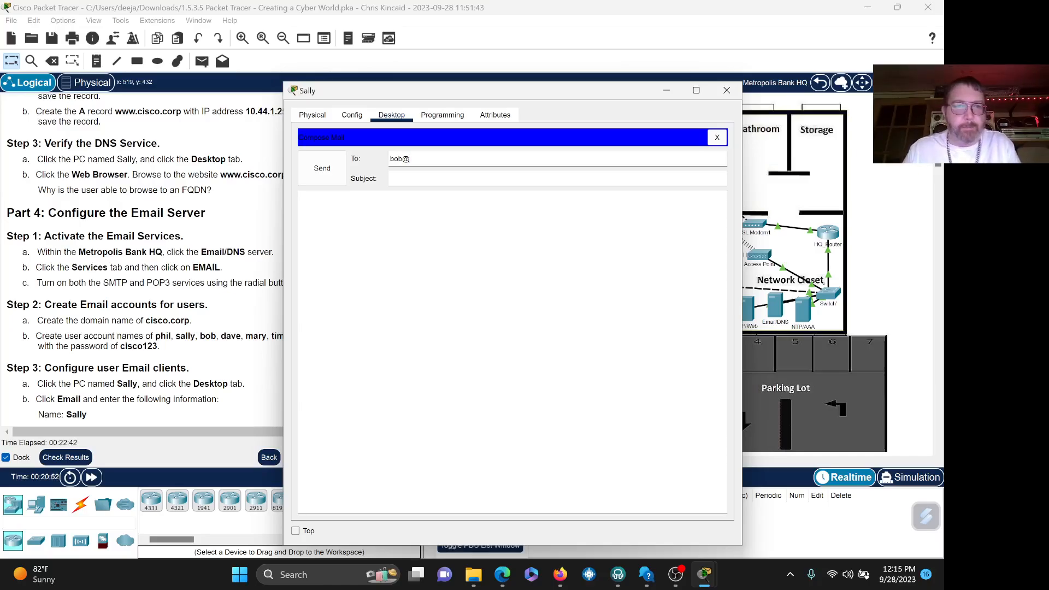
text(cisco.)
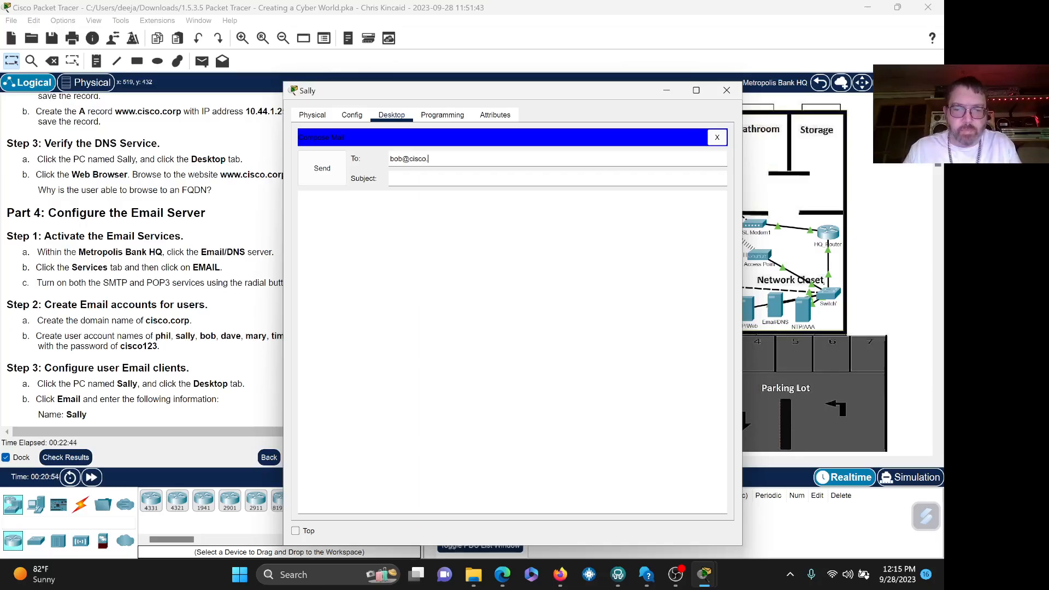
text(corp)
key(Tab)
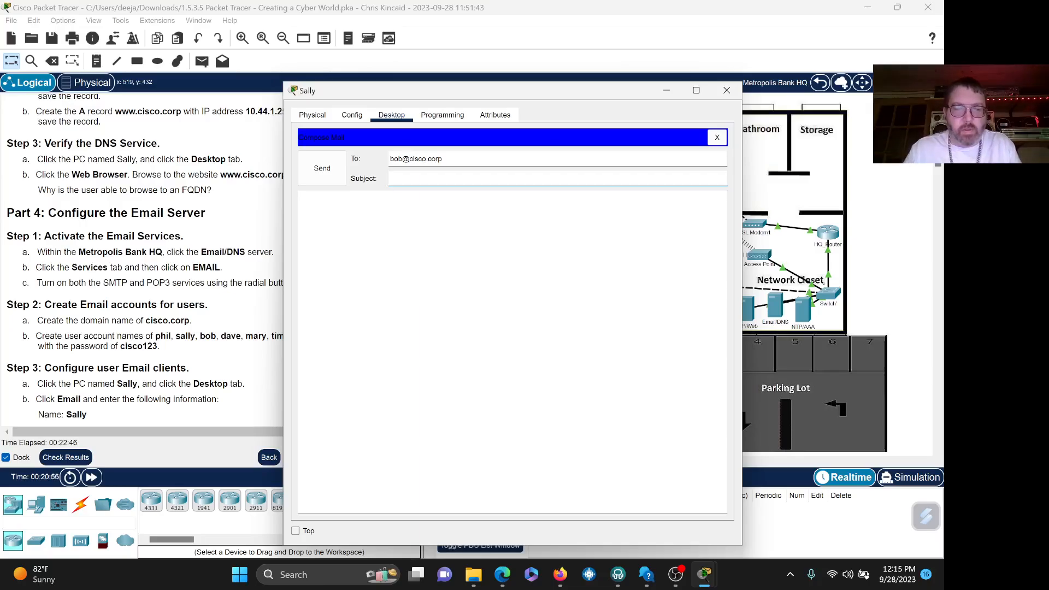
text(Testin)
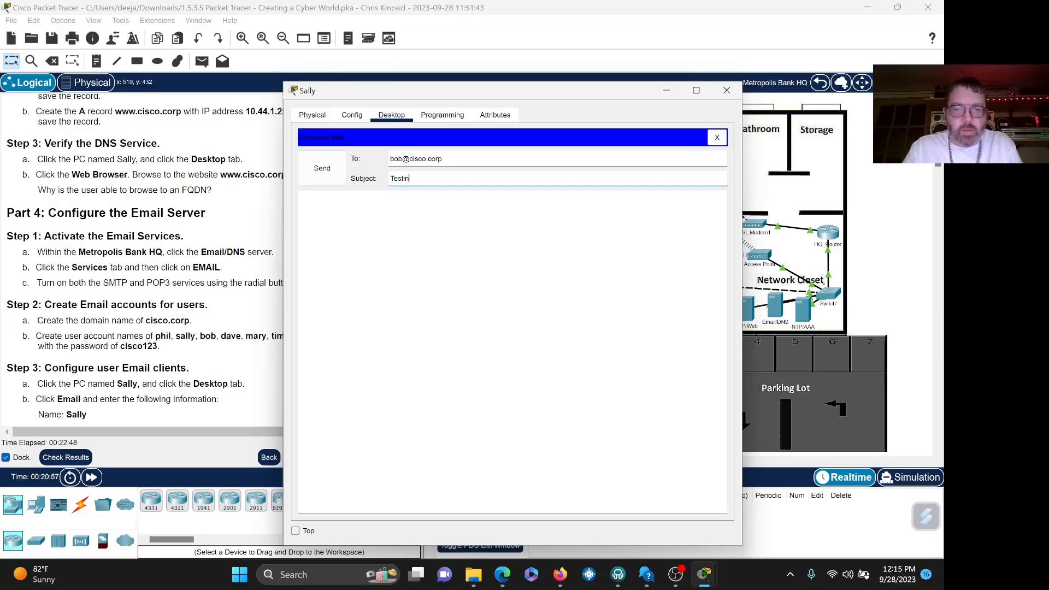
text(g)
key(Tab)
text(Hello)
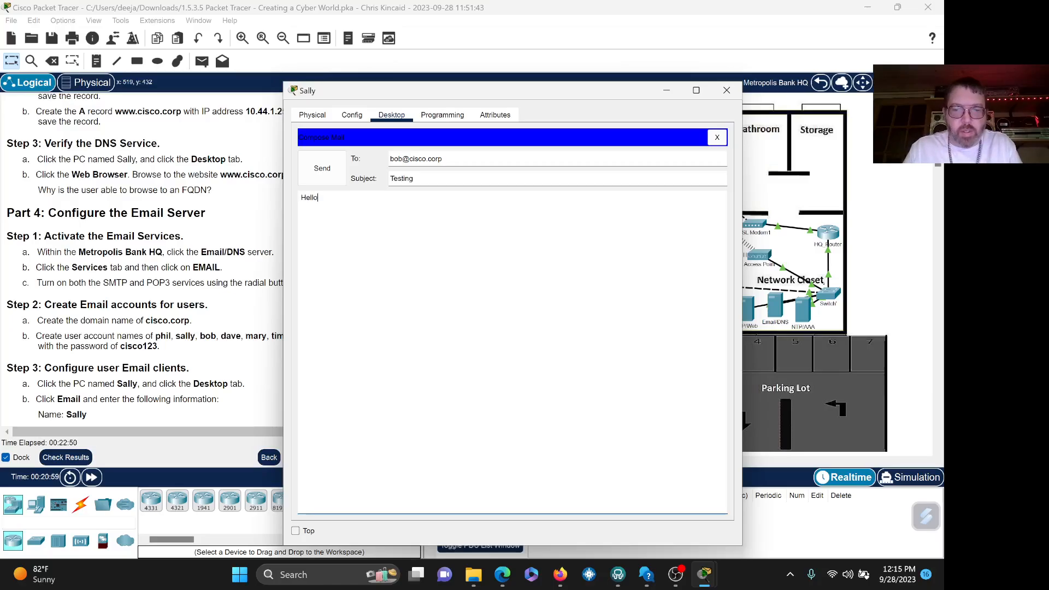
text(, is this working)
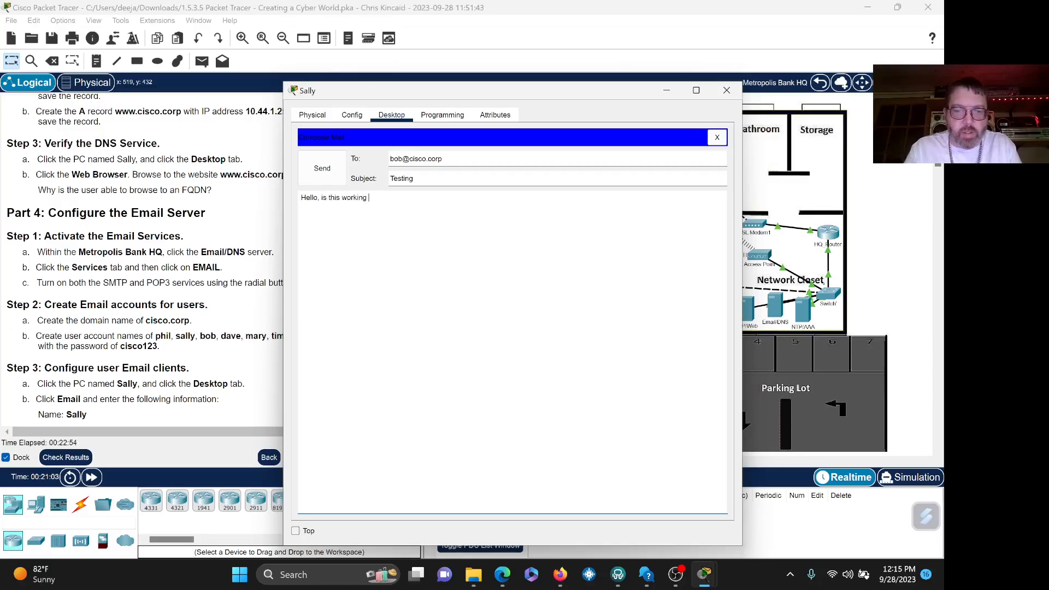
text( y)
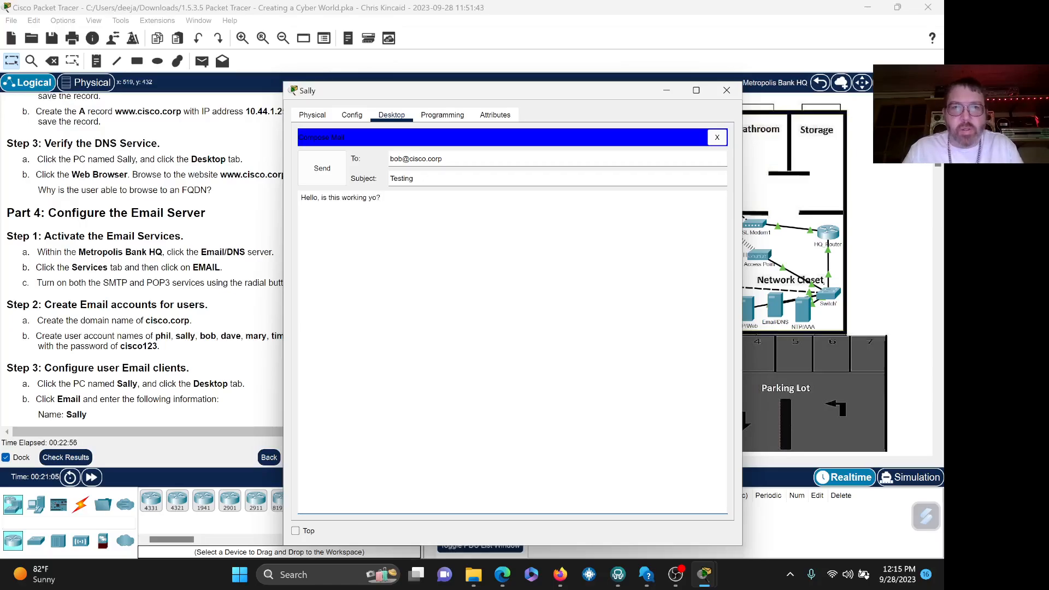
click(331, 174)
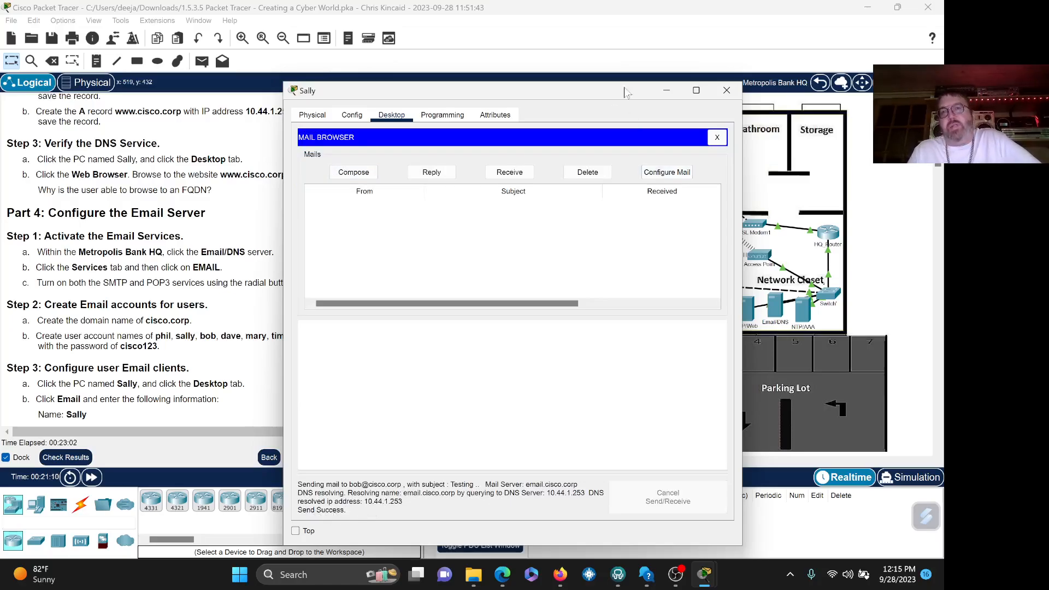
drag(623, 89, 668, 66)
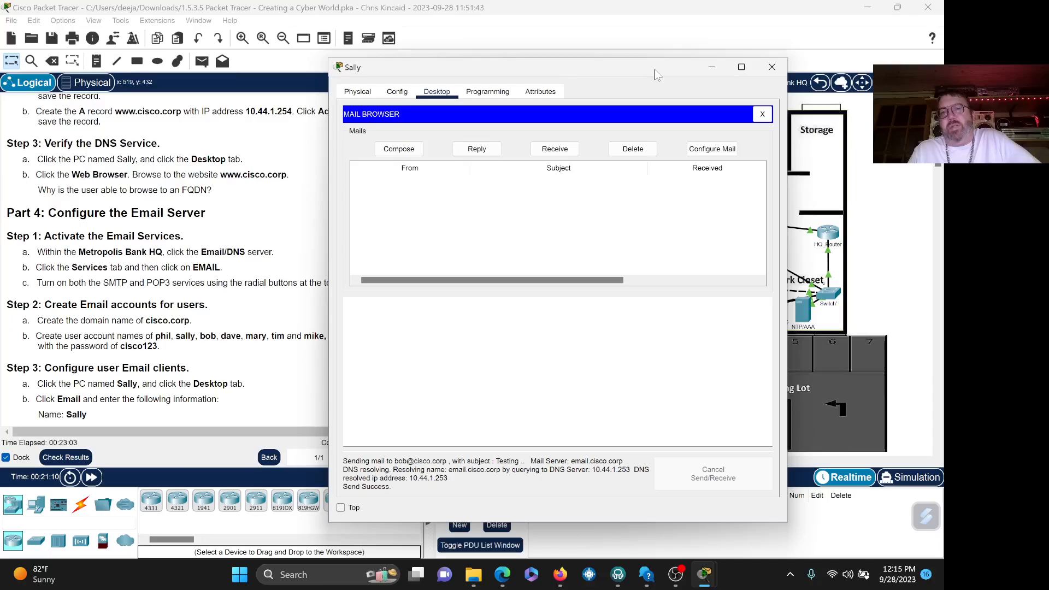
click(772, 67)
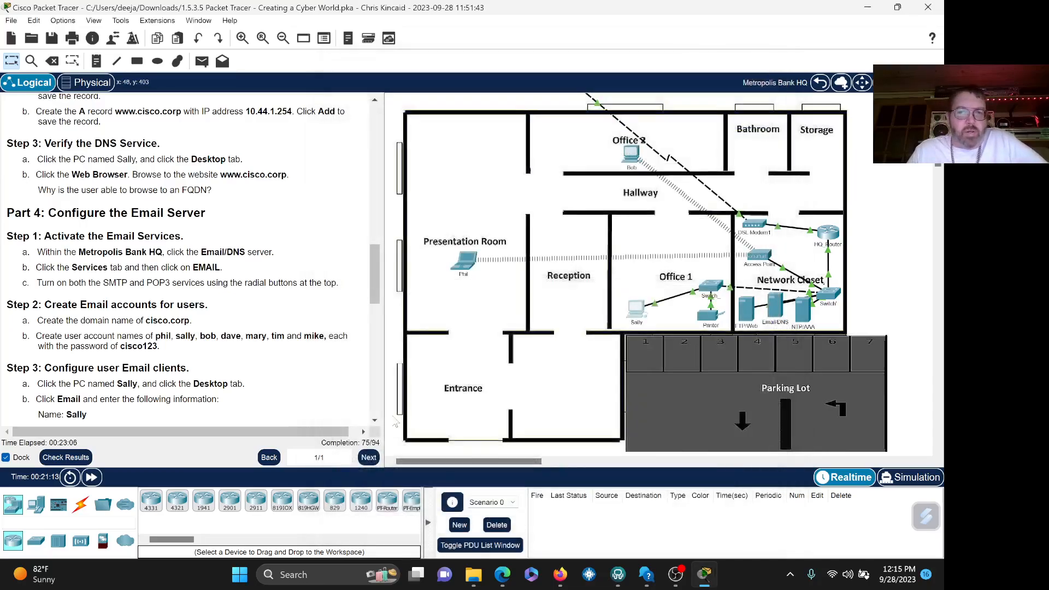
click(374, 420)
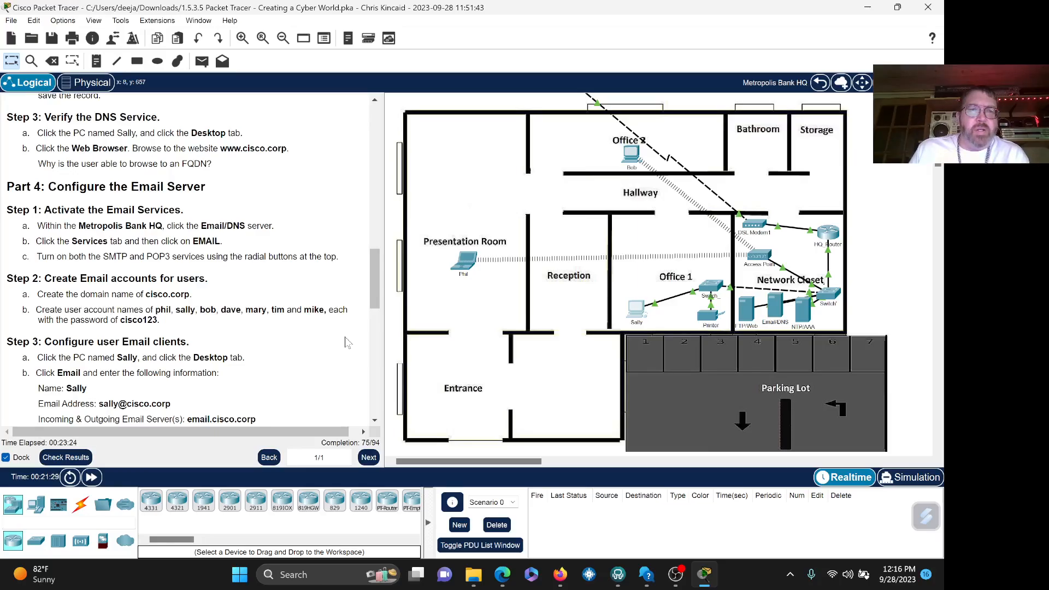
click(374, 420)
click(375, 421)
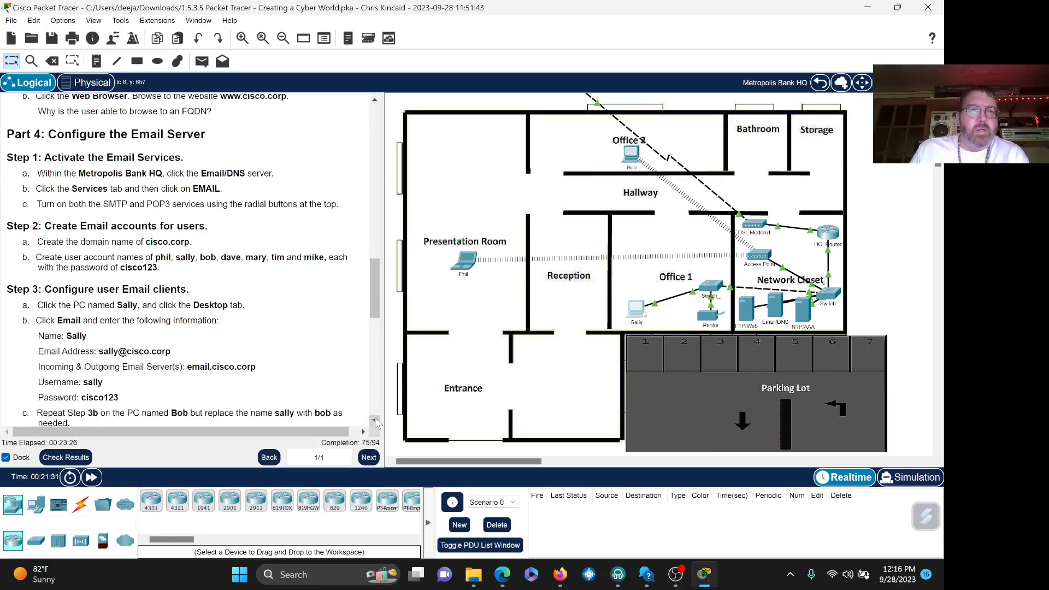
click(375, 421)
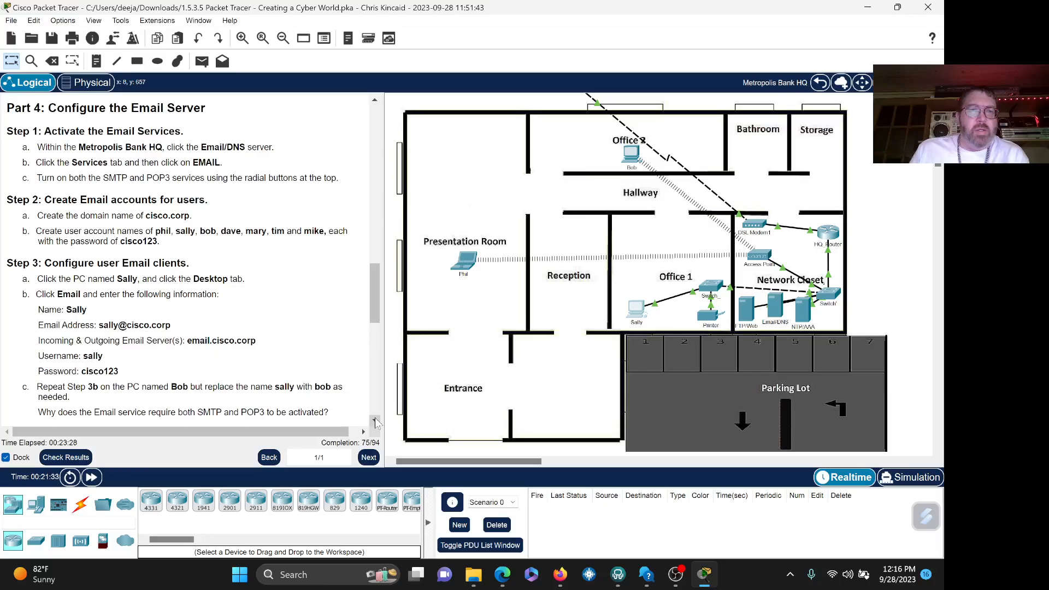
click(375, 421)
right_click(376, 422)
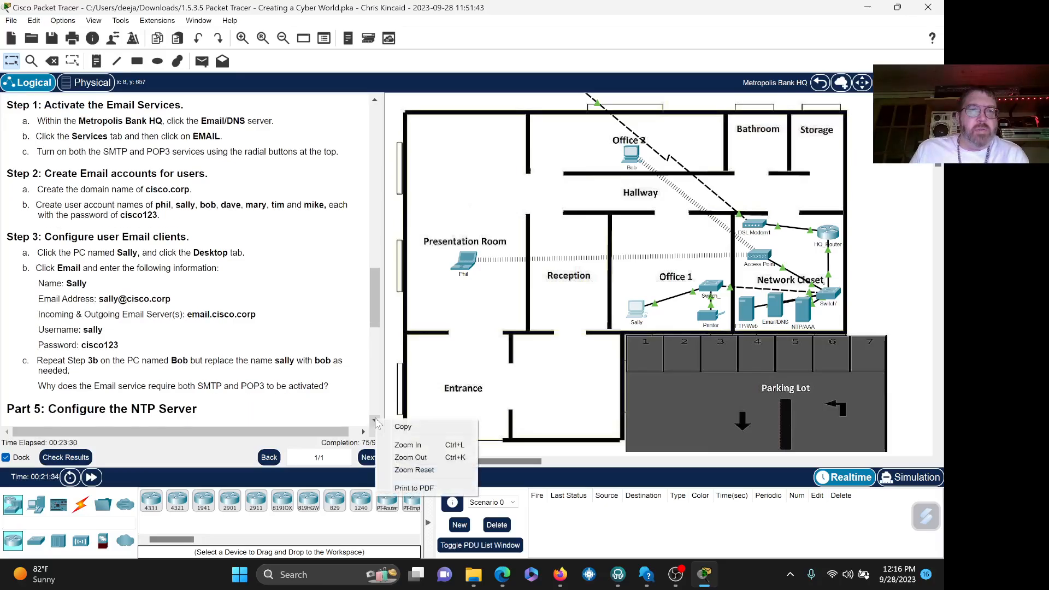
click(374, 421)
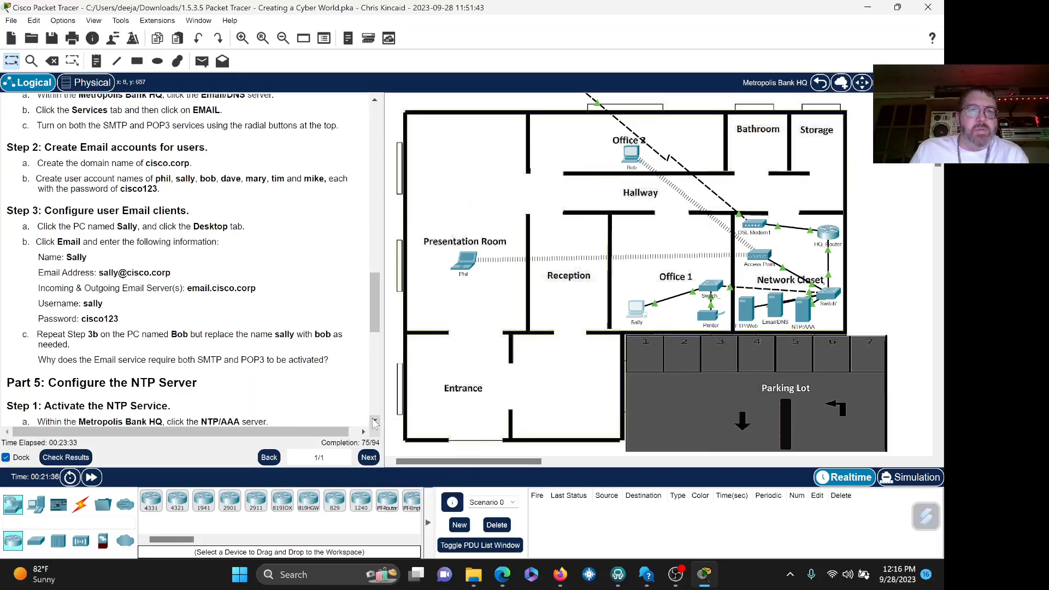
click(375, 421)
click(375, 421)
click(374, 421)
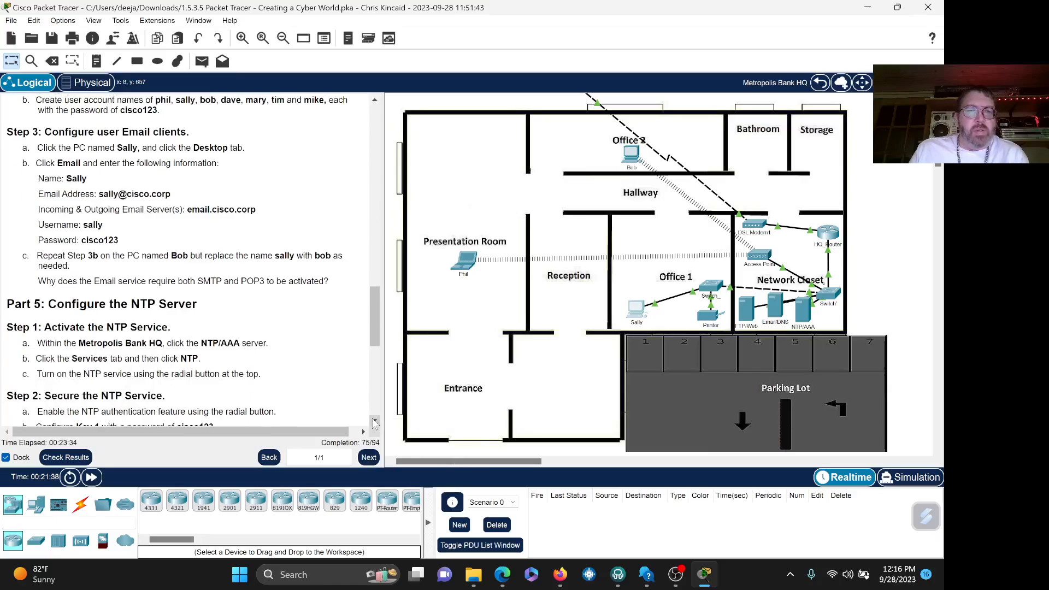
click(375, 421)
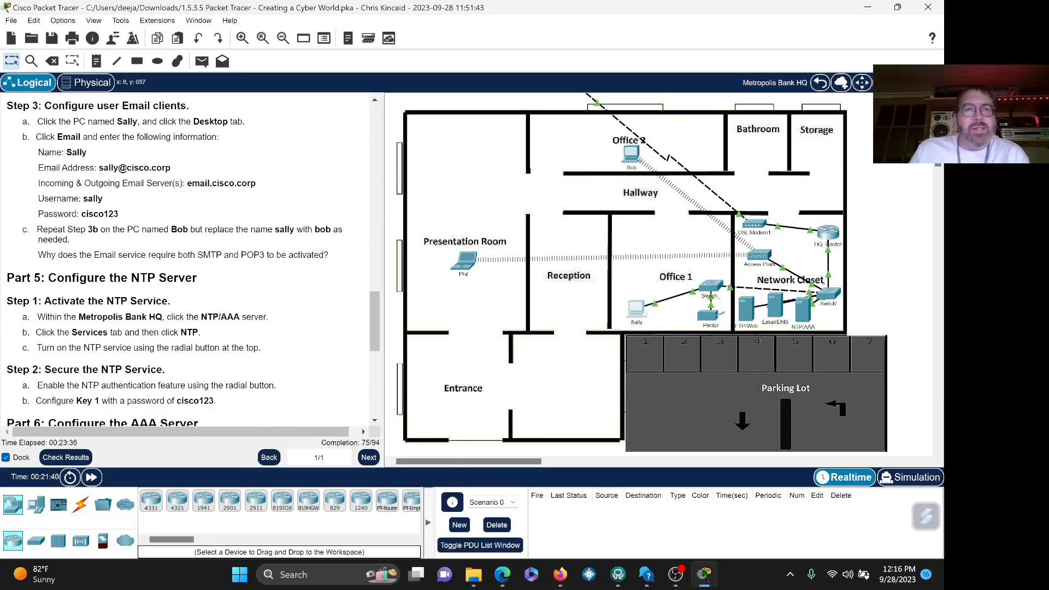
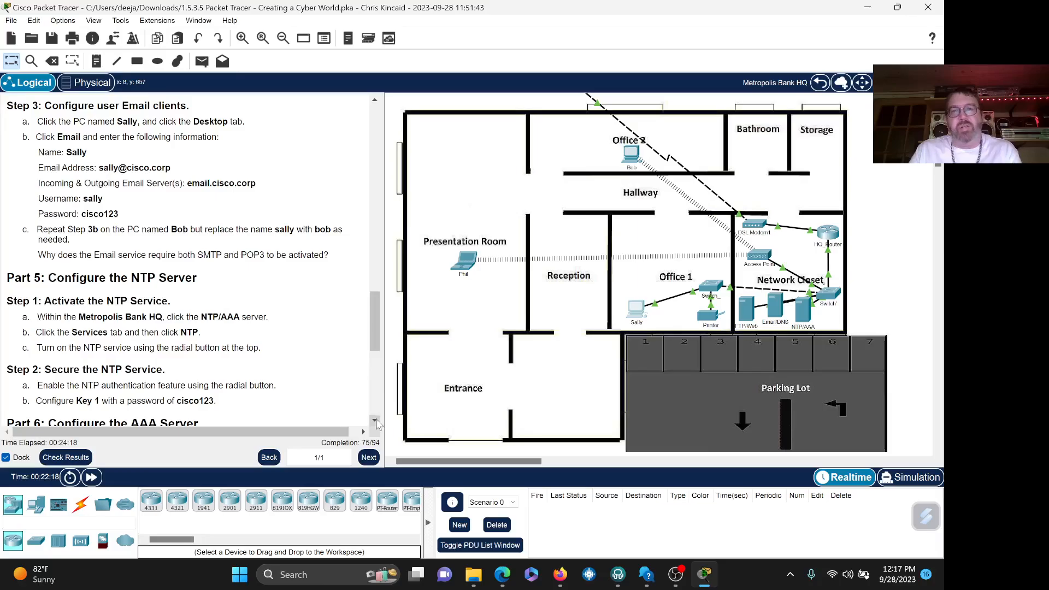
- Scroll the instructions down to Part 6 and open the NTP/AAA server
click(375, 419)
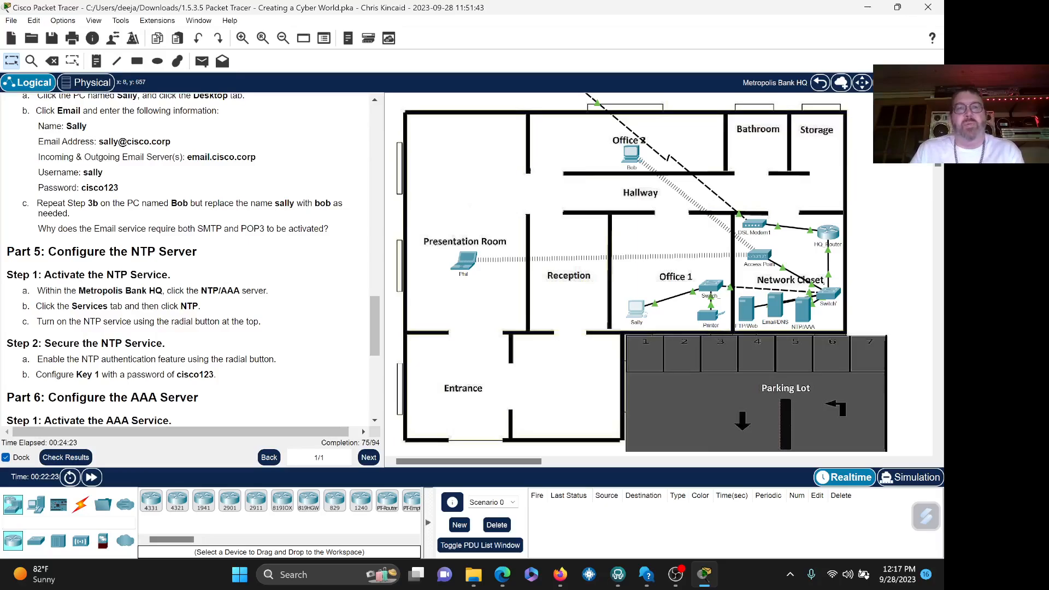
click(375, 420)
click(376, 419)
click(375, 420)
click(375, 420)
click(375, 420)
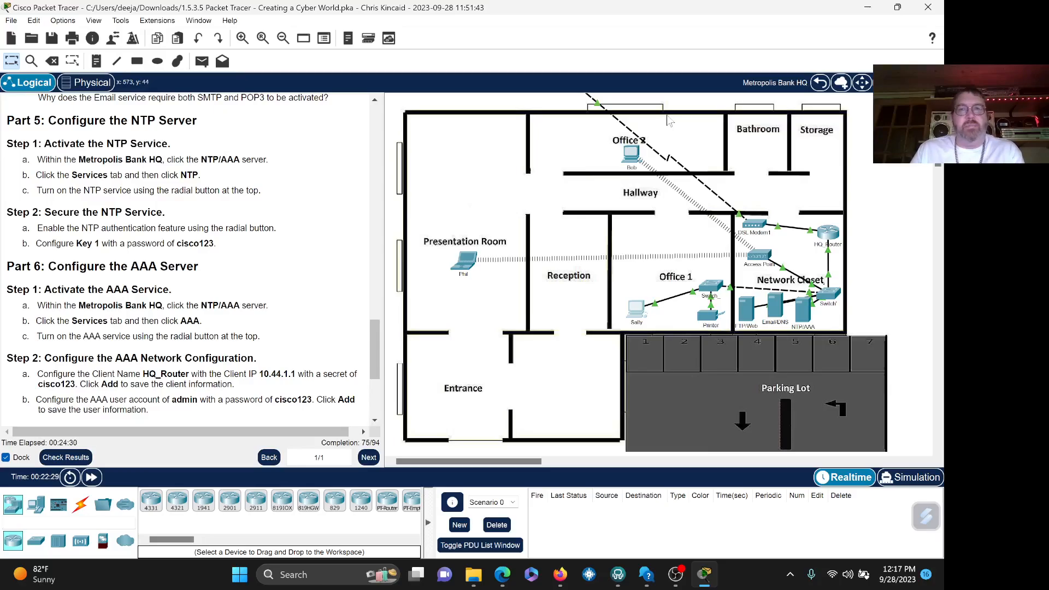
click(804, 312)
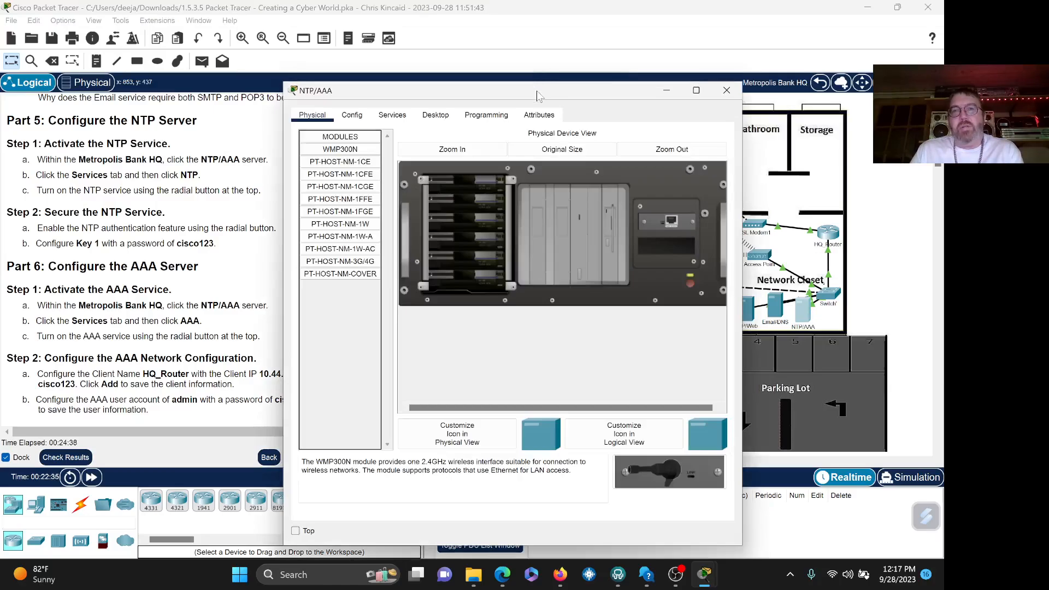
- Keep the NTP/AAA server window on top and bring up its NTP service settings
drag(537, 95, 622, 91)
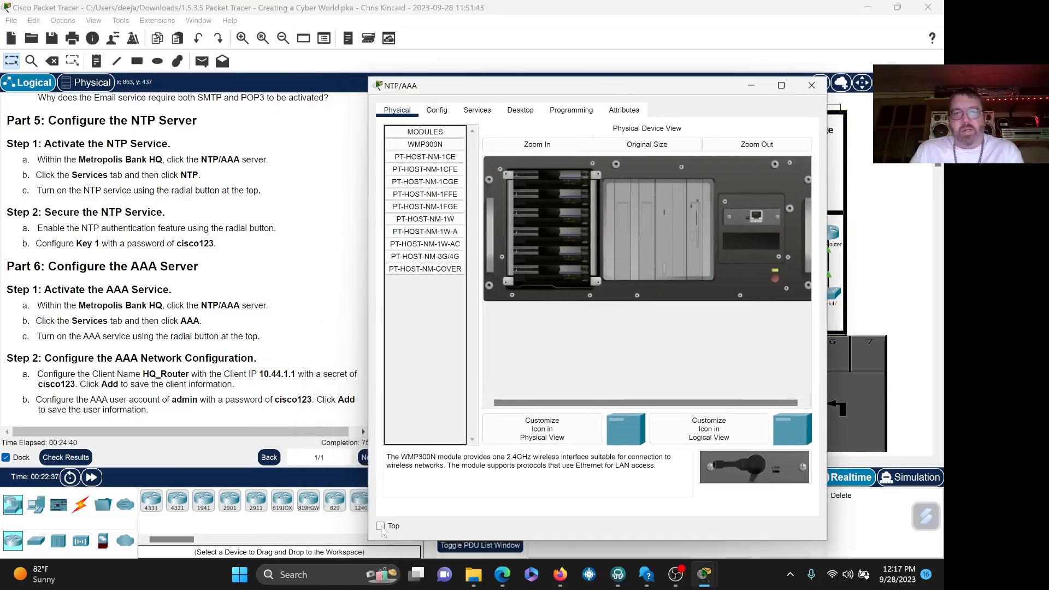
click(381, 526)
click(506, 148)
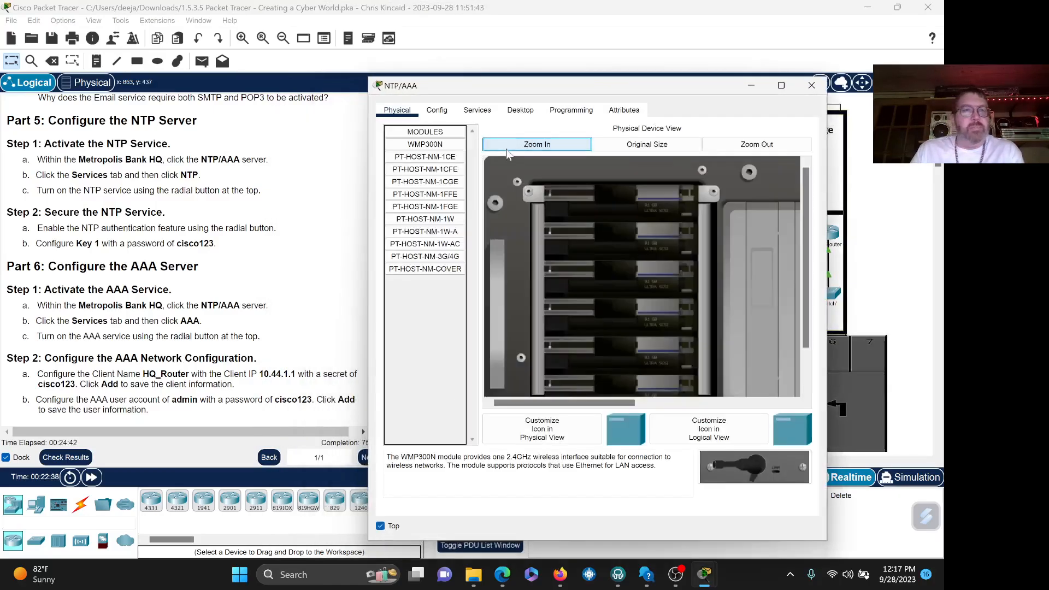
click(653, 146)
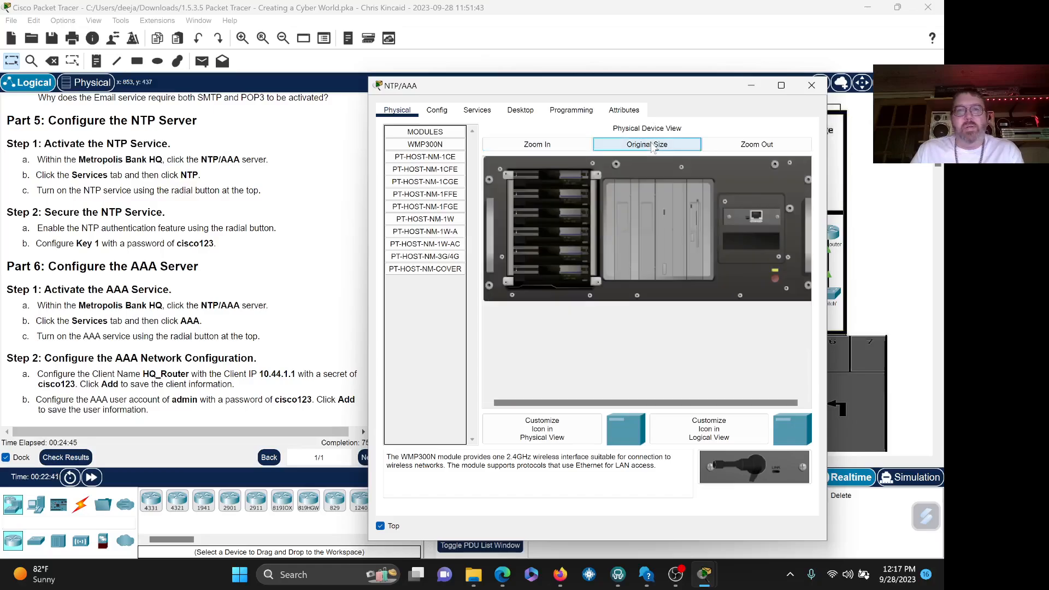
click(477, 110)
click(413, 238)
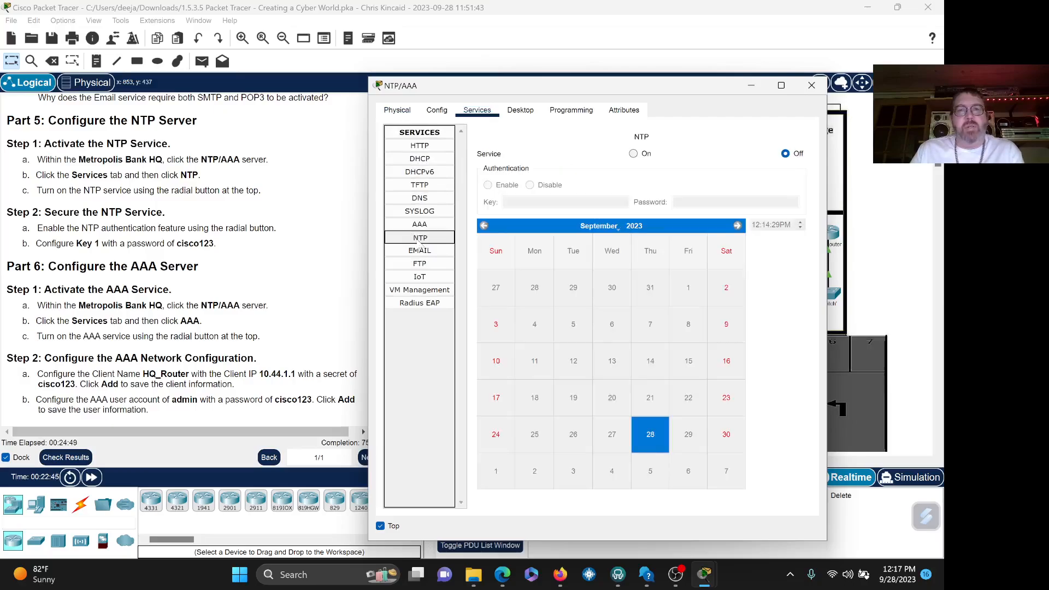
- Turn NTP on with authentication enabled, key 1 and the activity's password
click(633, 155)
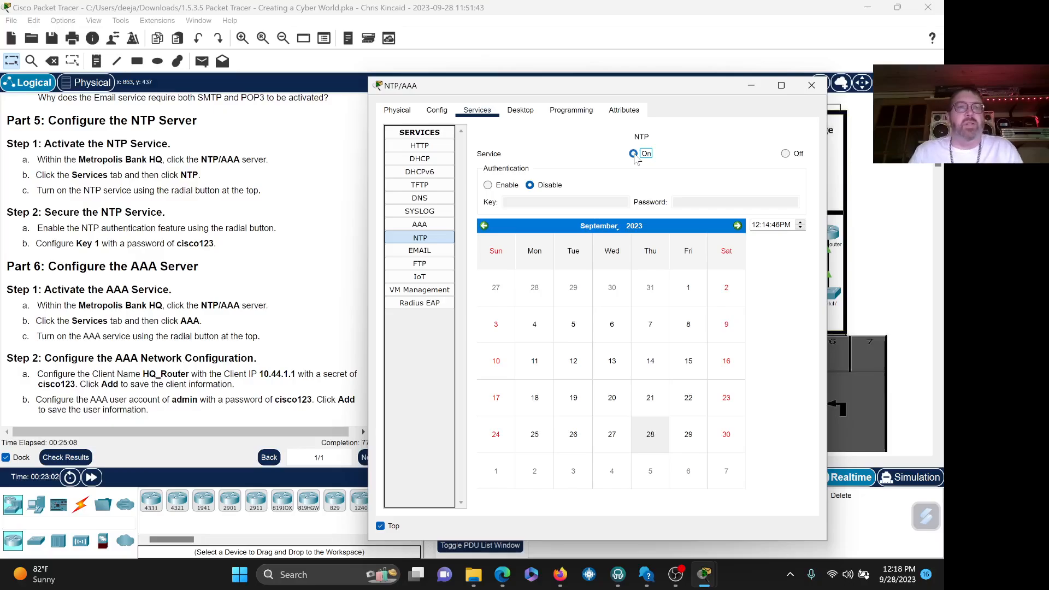
click(633, 154)
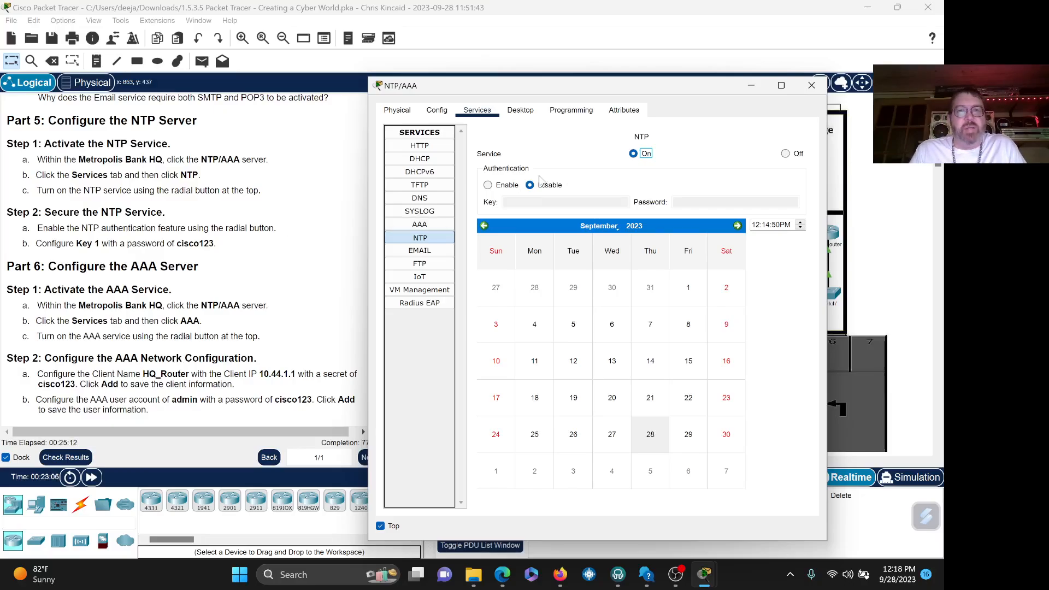
click(488, 185)
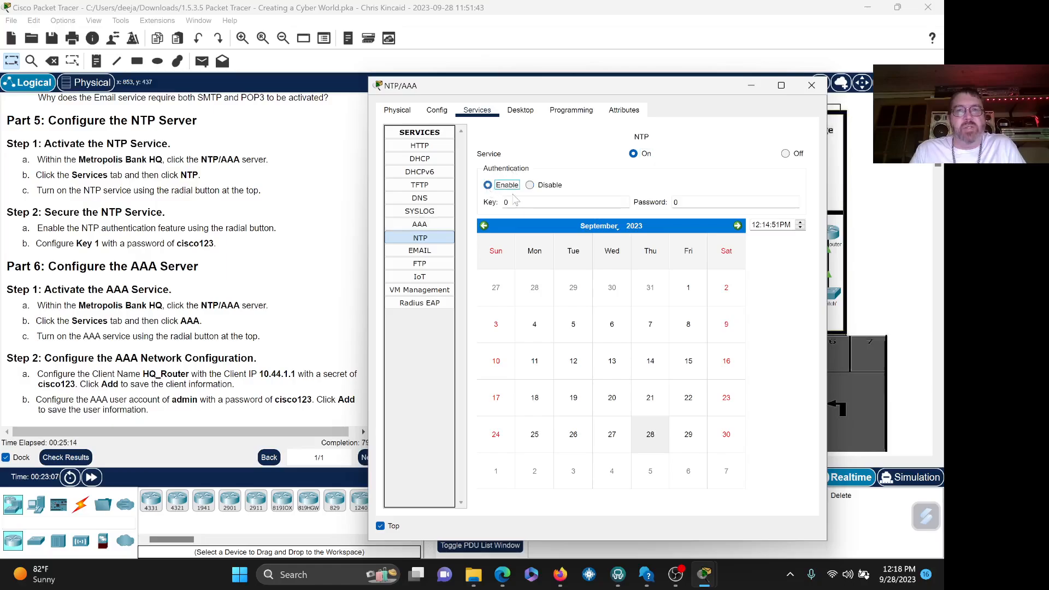
drag(508, 202, 490, 210)
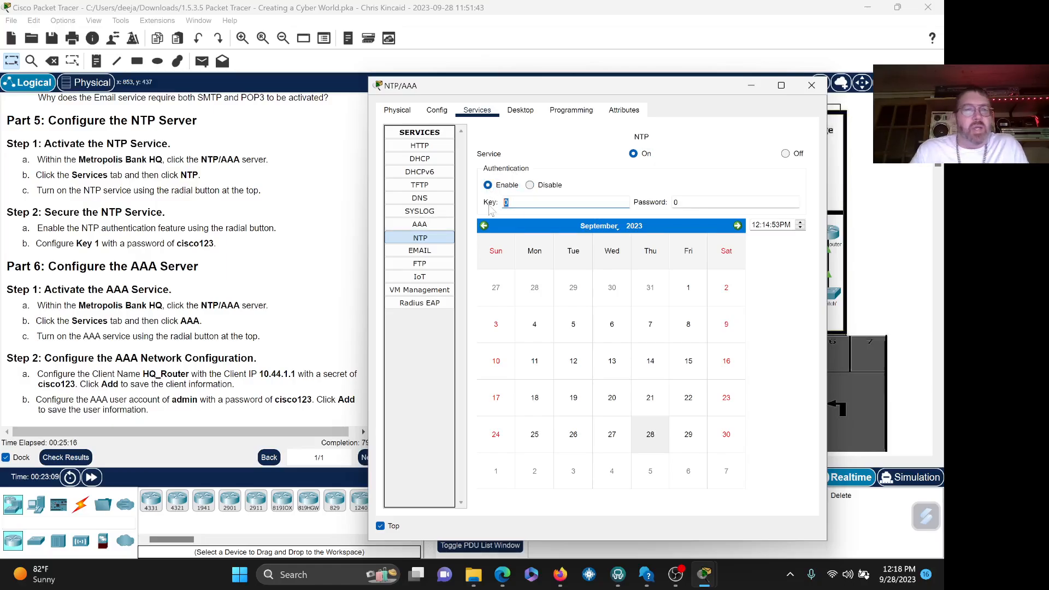
text(1)
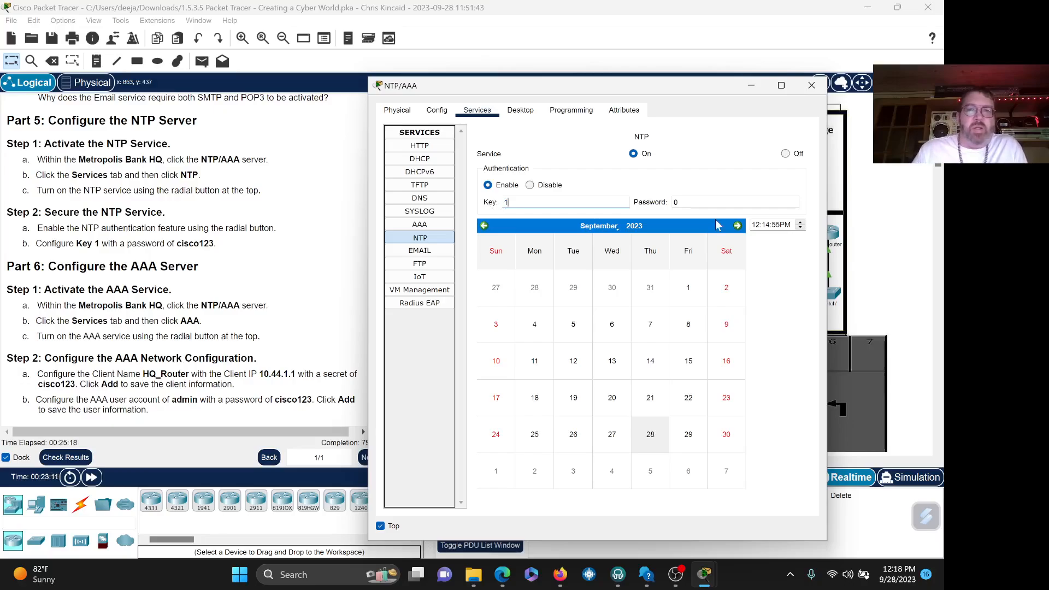
drag(677, 203, 667, 209)
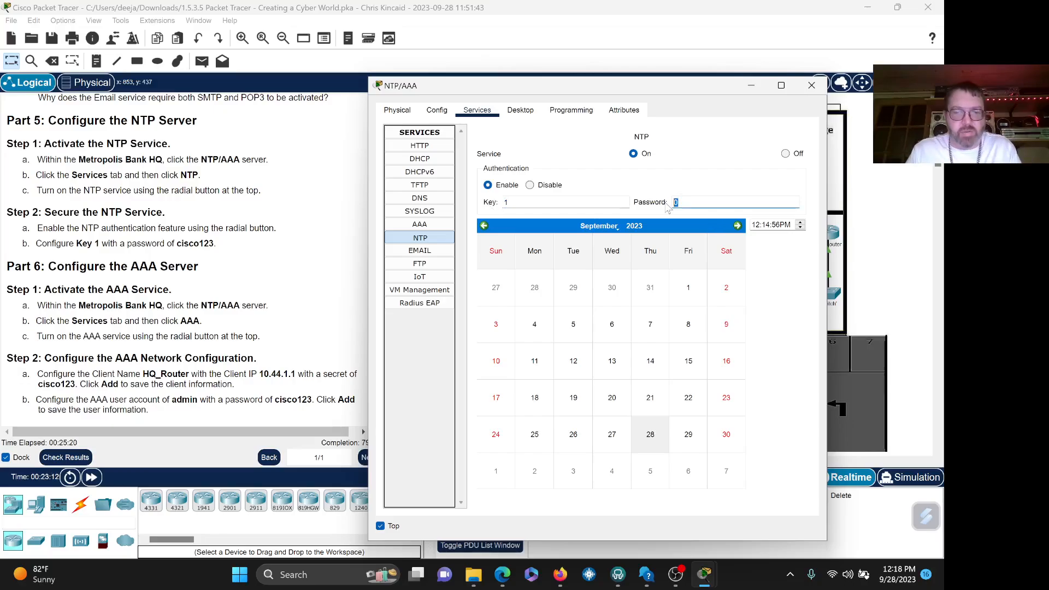
text(cisco123)
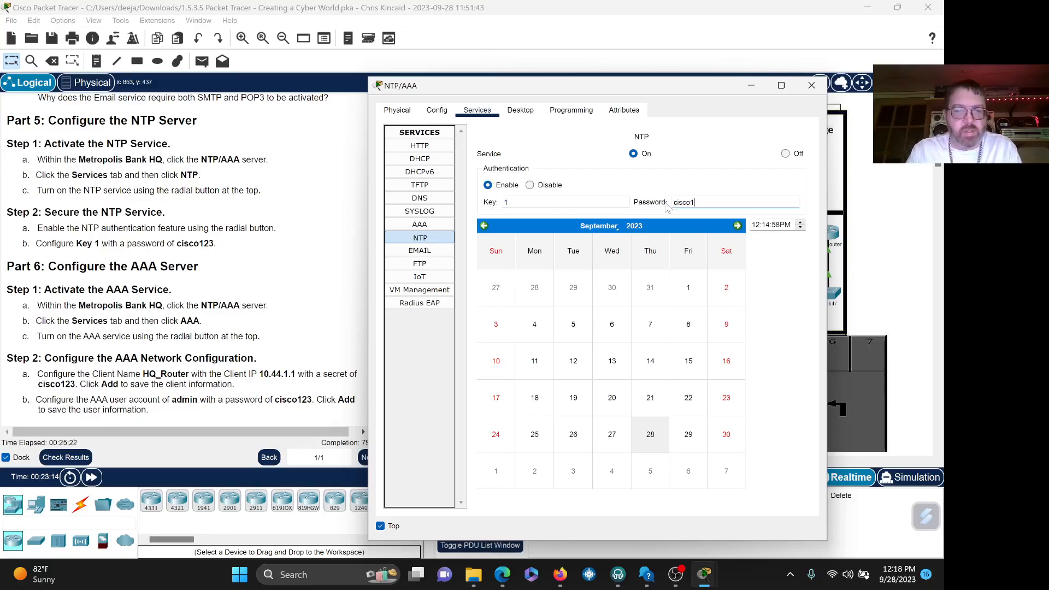
click(771, 529)
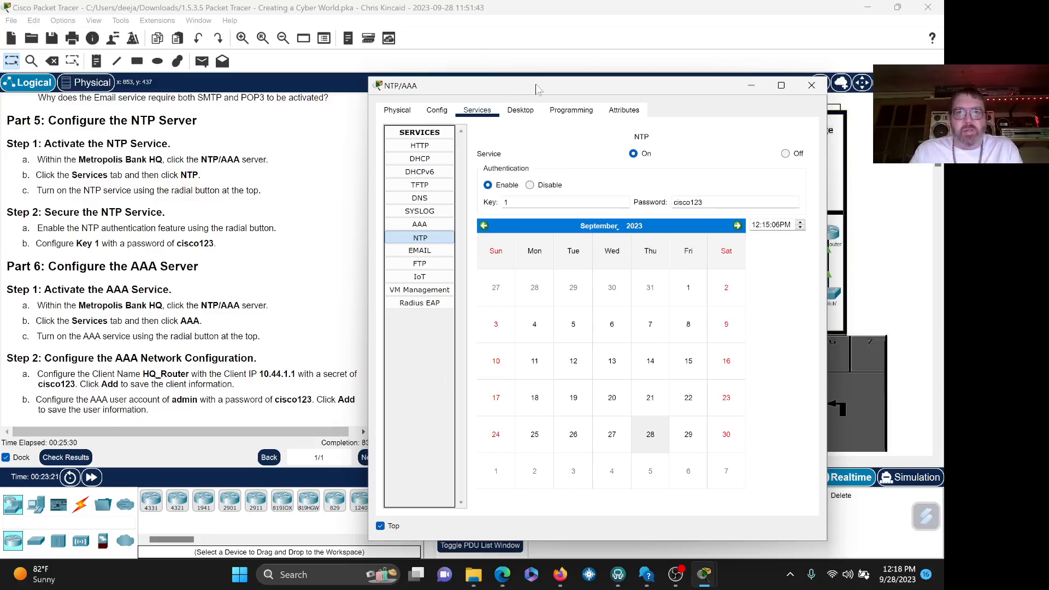
drag(517, 87, 568, 82)
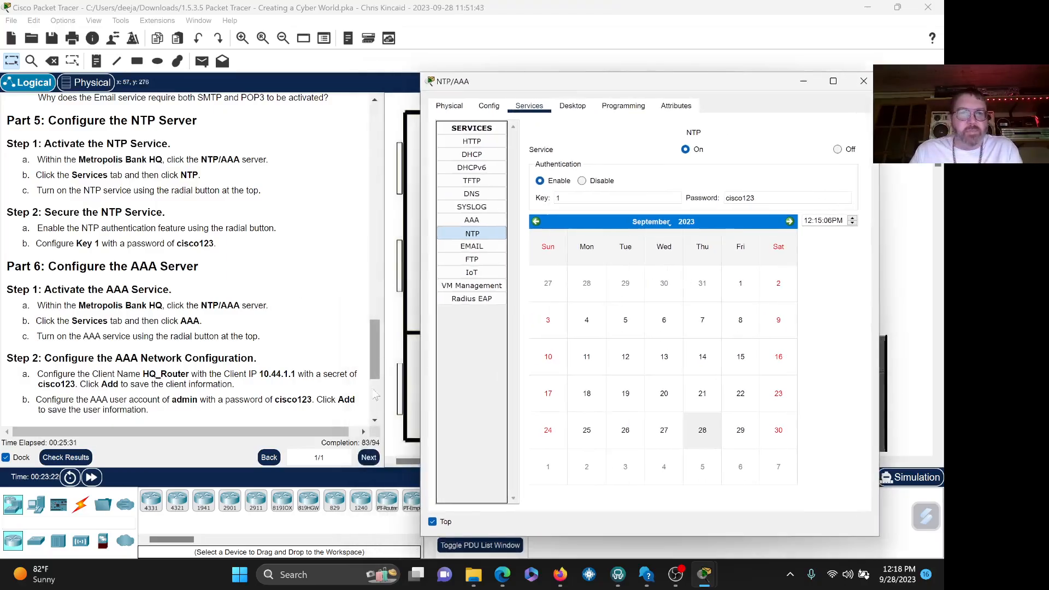
- Scroll the instructions to the AAA configuration steps and return to the server window
click(375, 421)
click(375, 420)
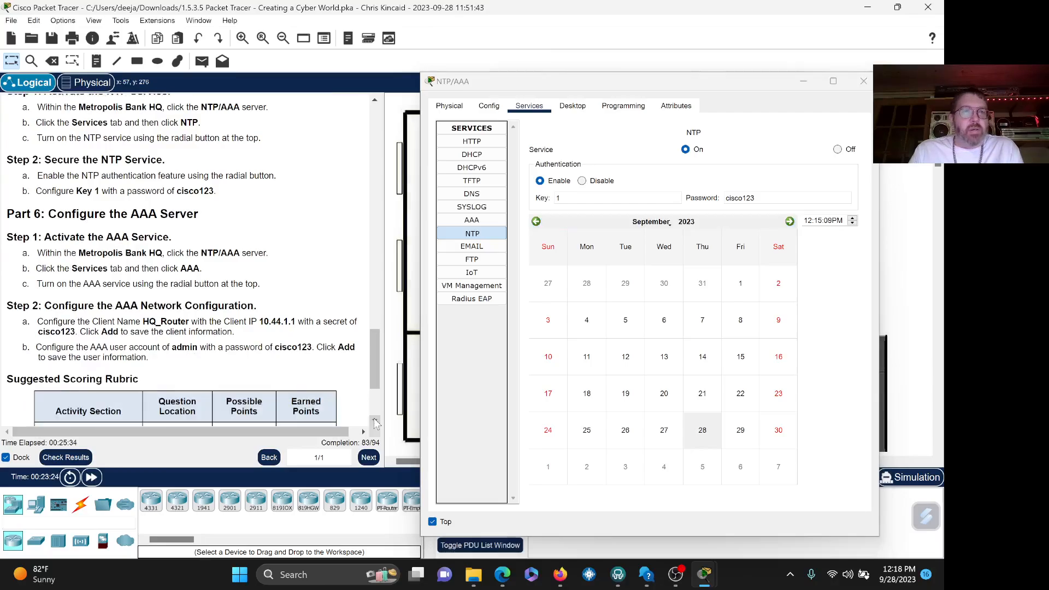
click(375, 421)
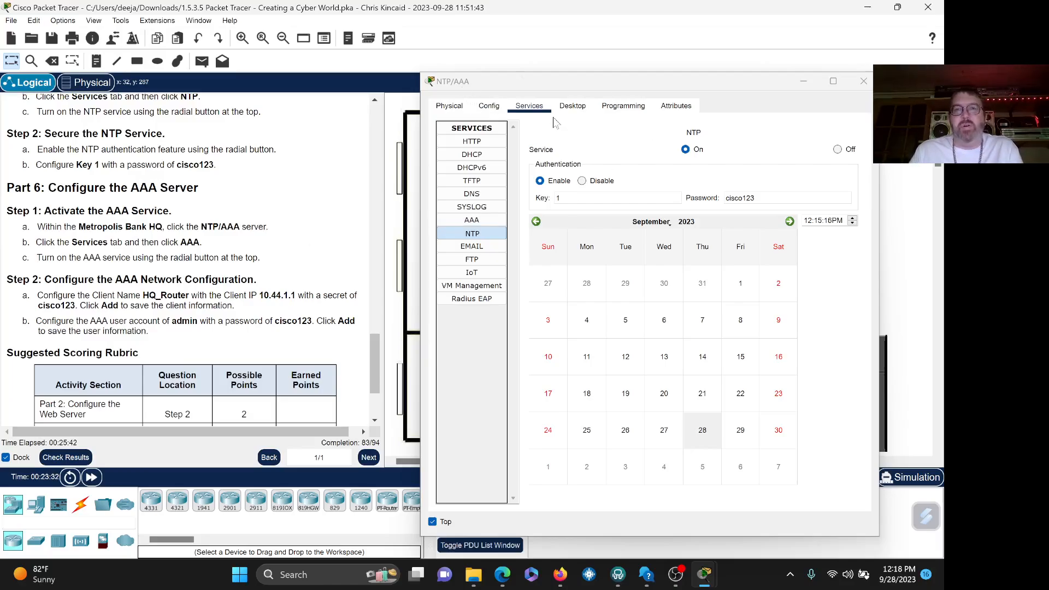
click(529, 109)
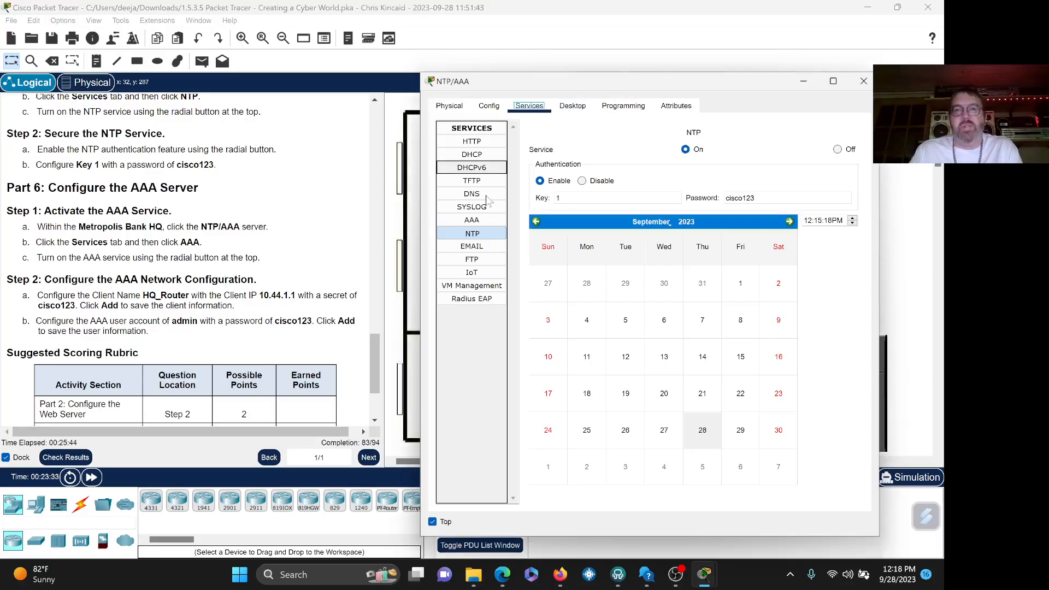
- Switch the AAA service On and scroll the instructions down to the rubric table
click(479, 223)
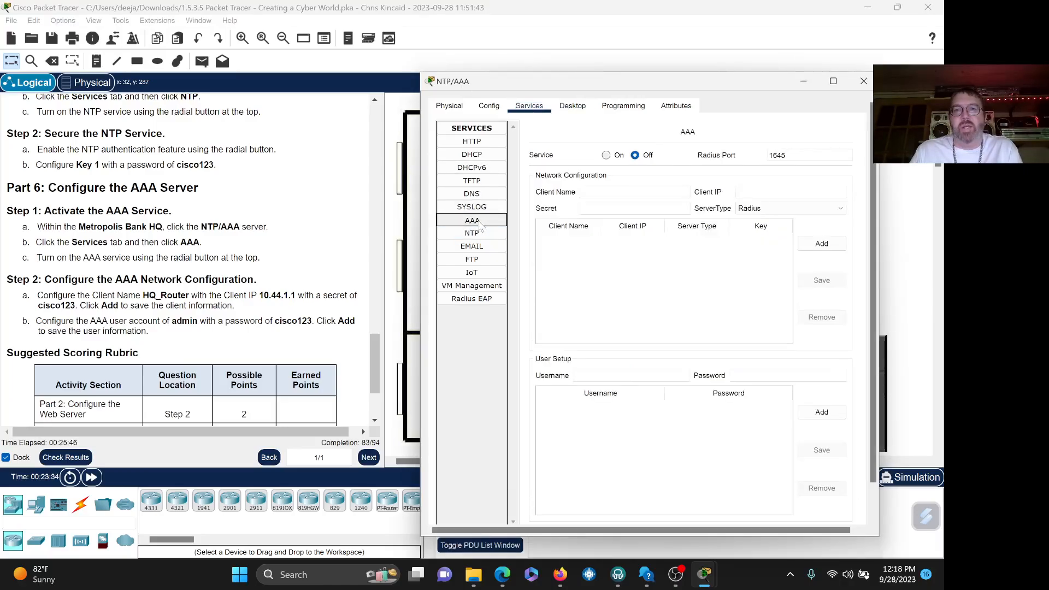
click(606, 155)
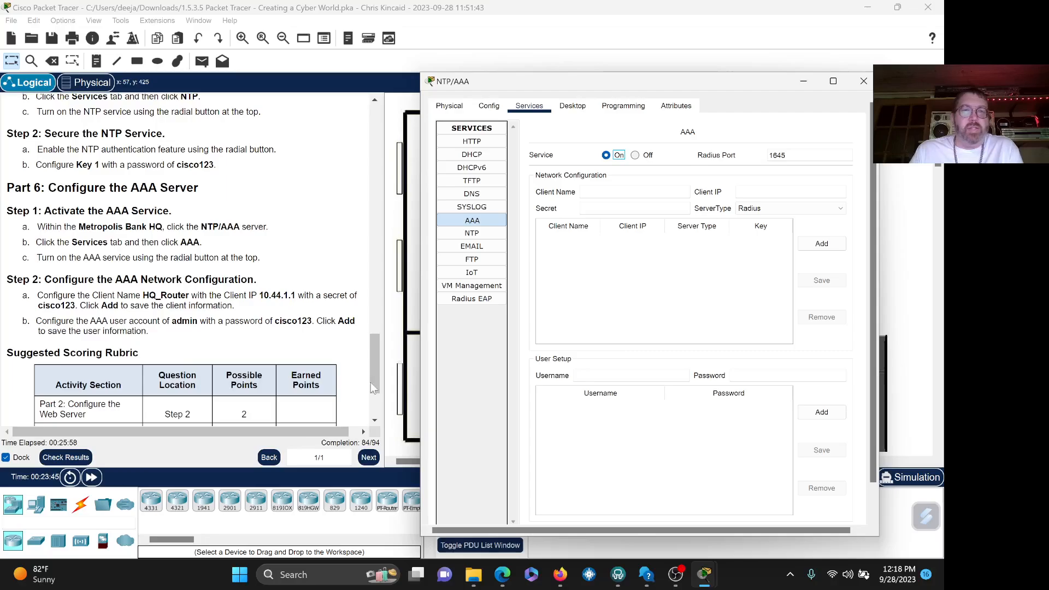
click(375, 421)
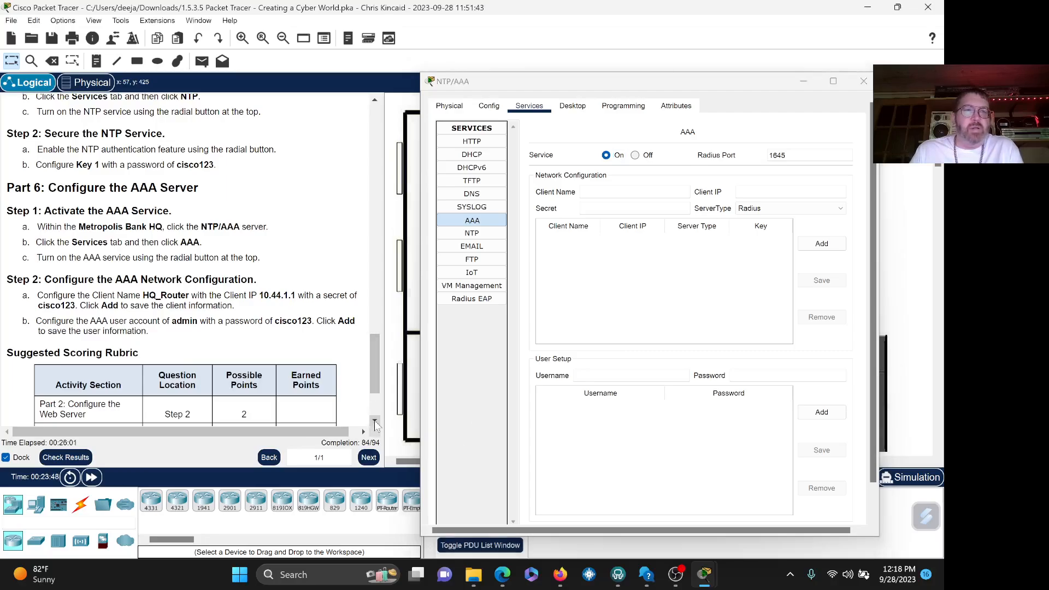
right_click(375, 421)
right_click(375, 421)
click(375, 419)
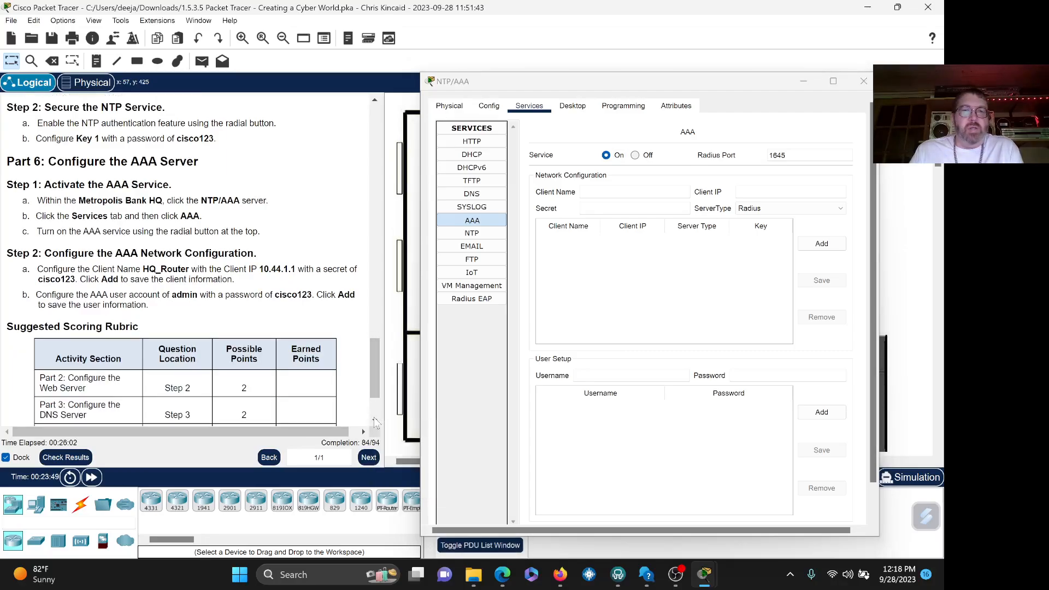
scroll(374, 421, down, 2)
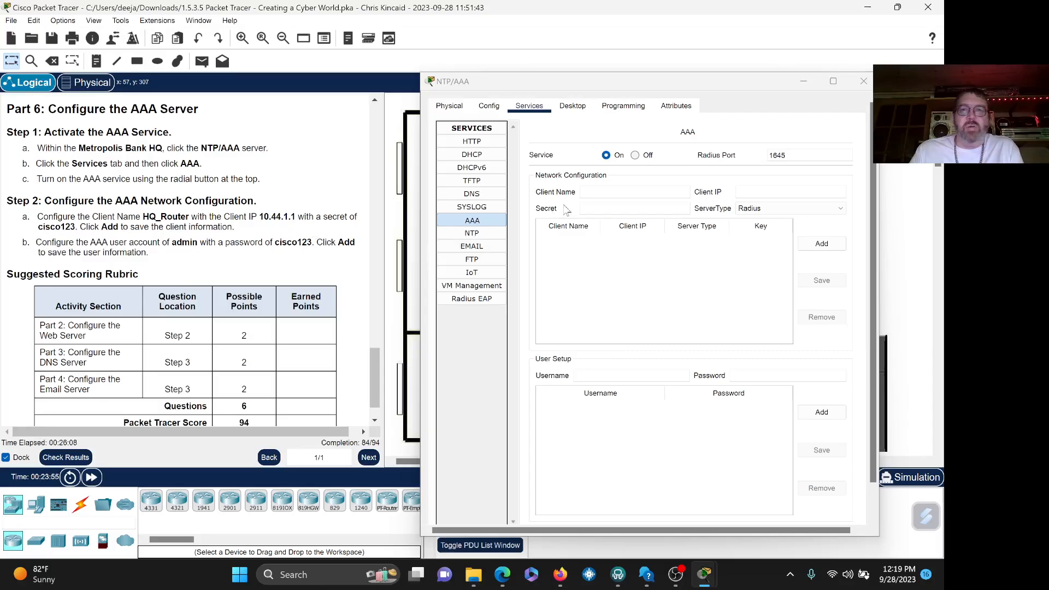
- Add HQ_Router at 10.44.1.1 as a Radius client with the shared secret
click(633, 192)
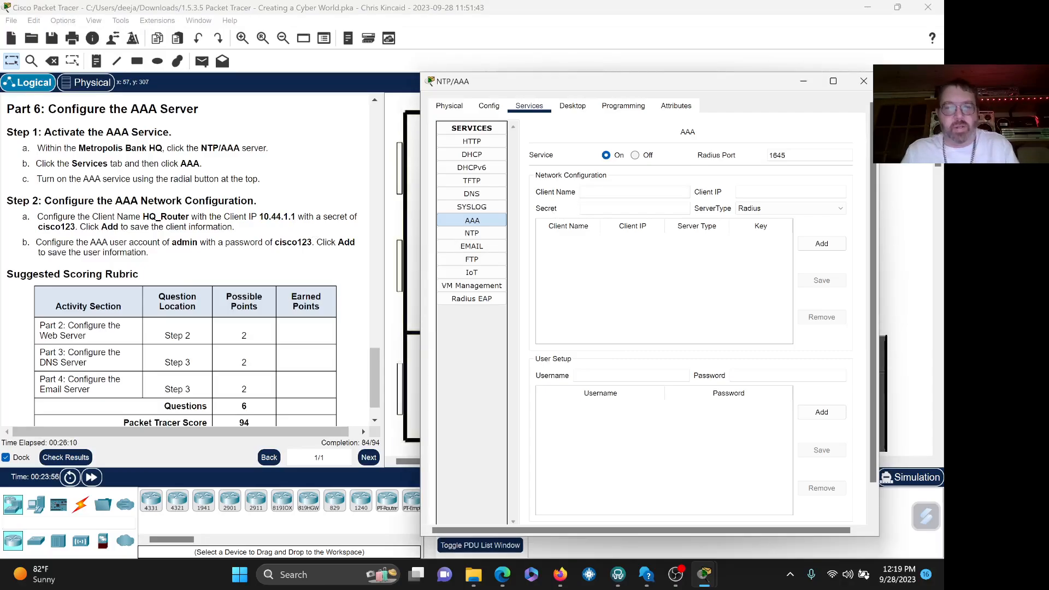
text(HQ)
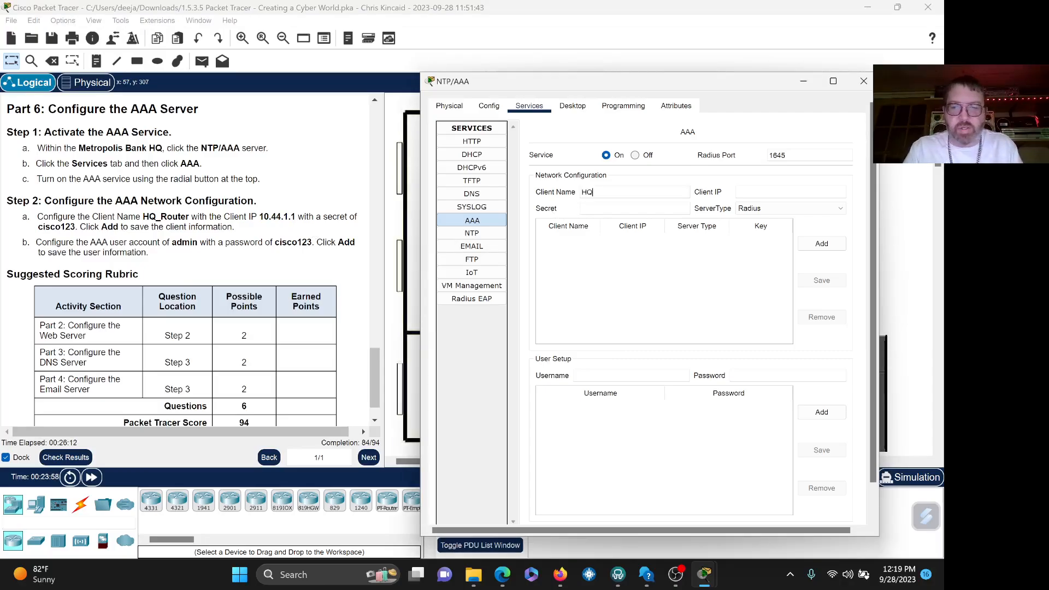
text(_Router)
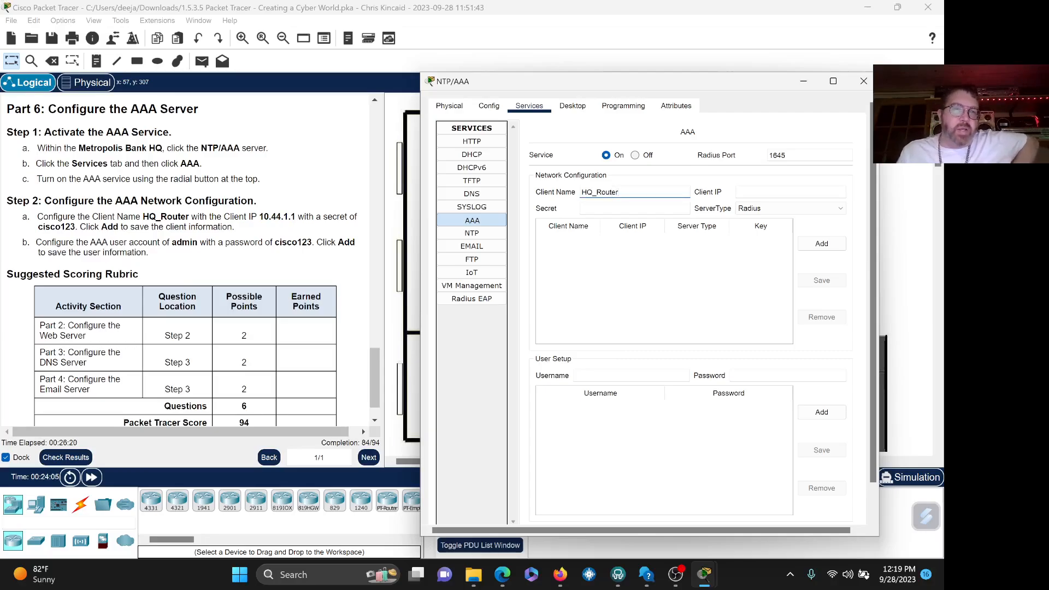
key(Tab)
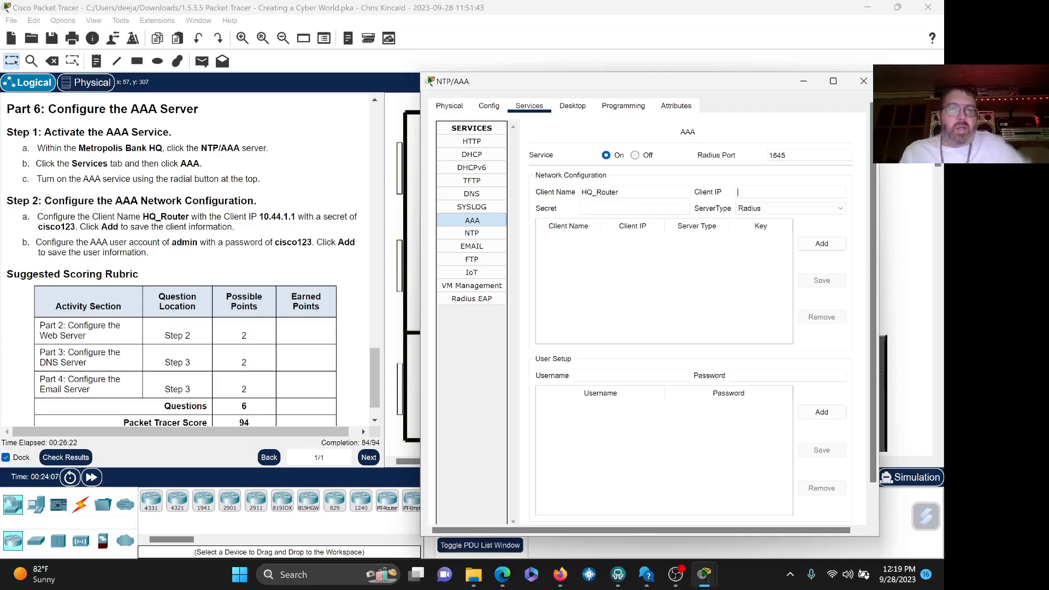
text(10.)
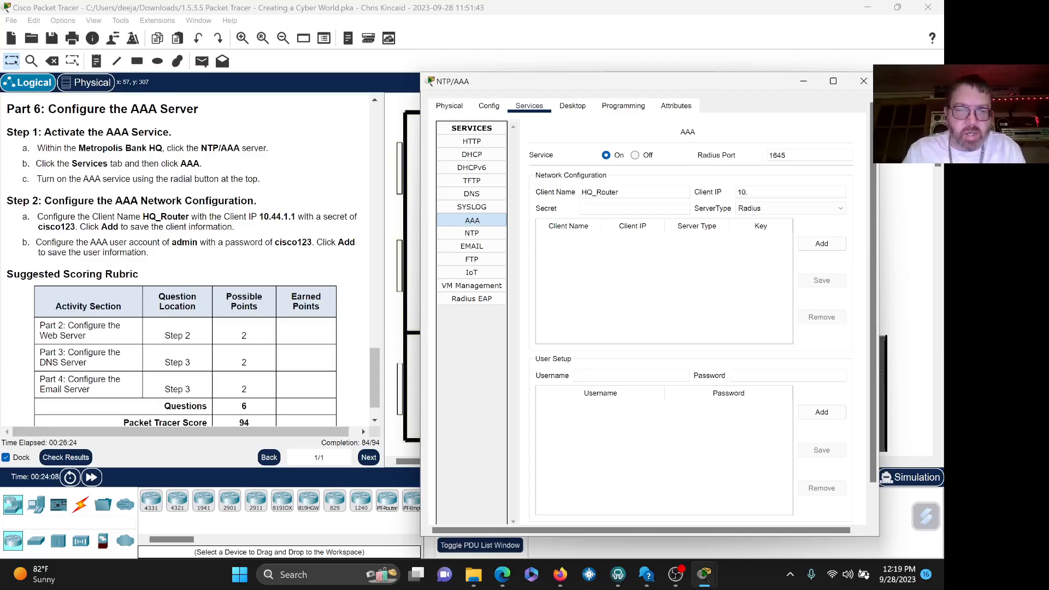
text(44.1.1)
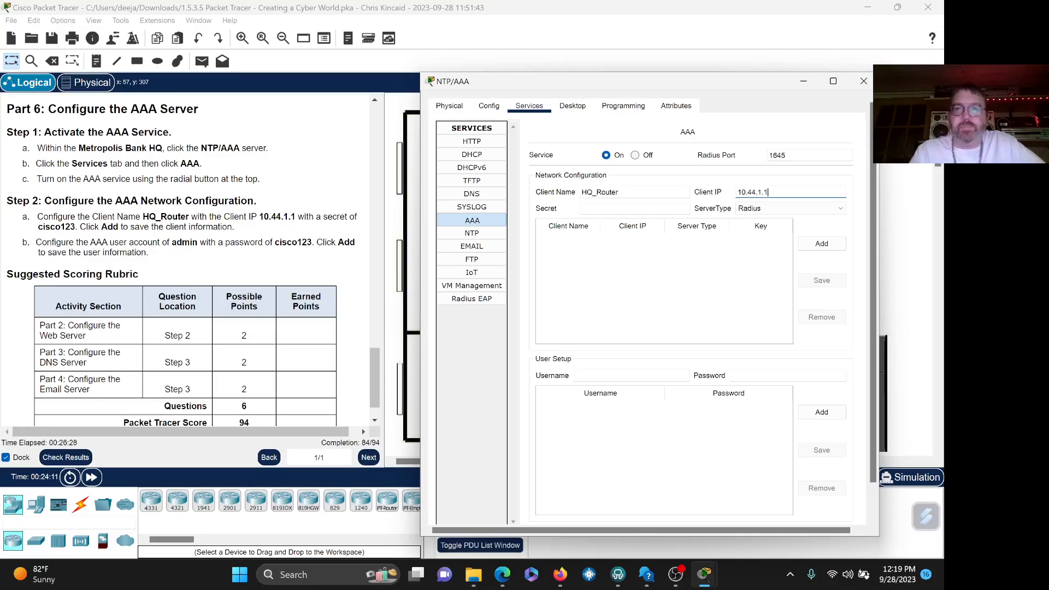
click(633, 208)
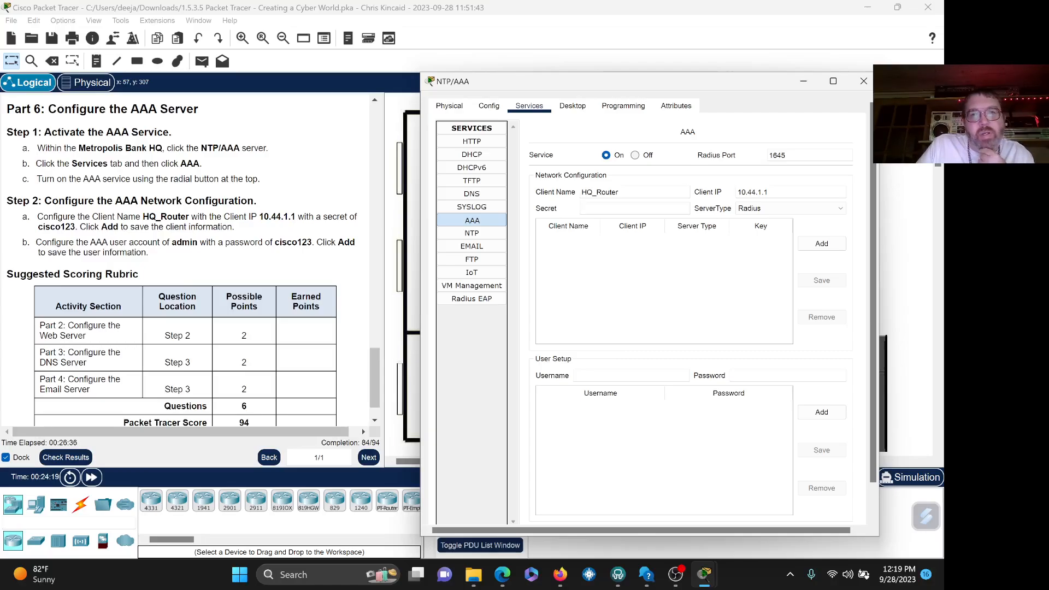
text(ci)
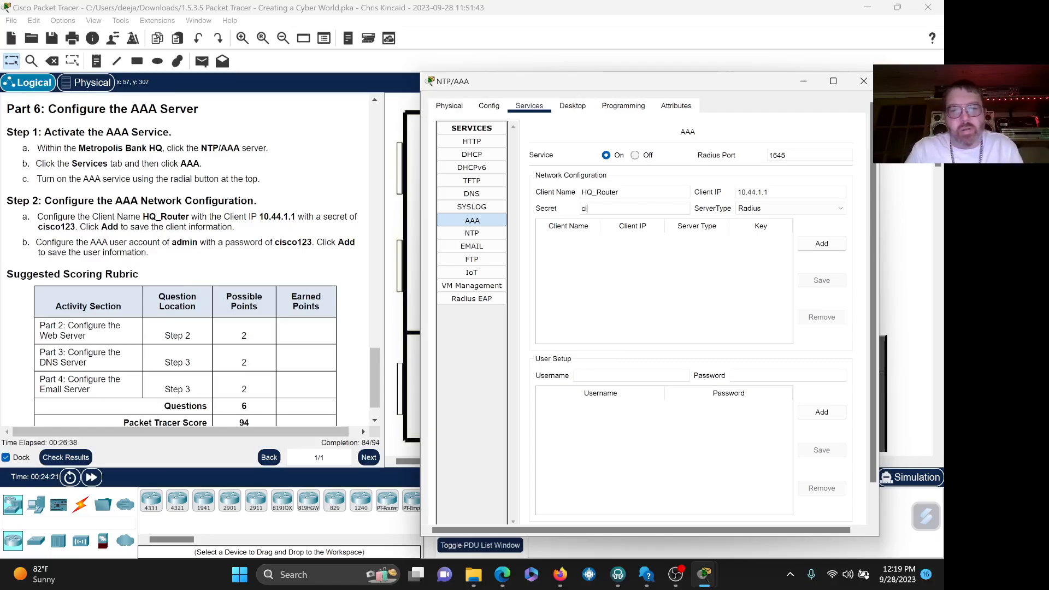
text(sco123)
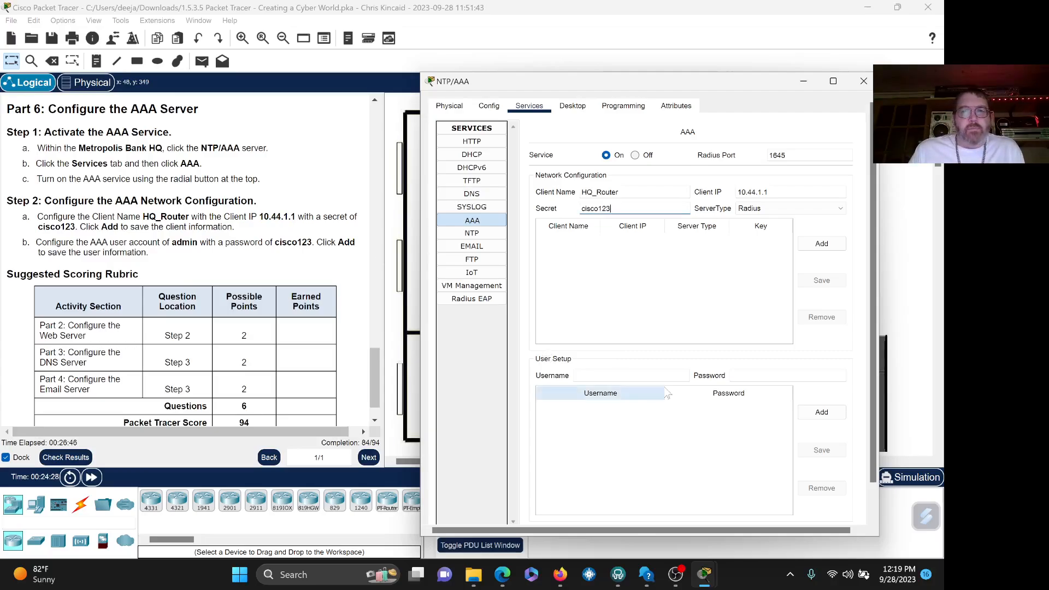
click(820, 244)
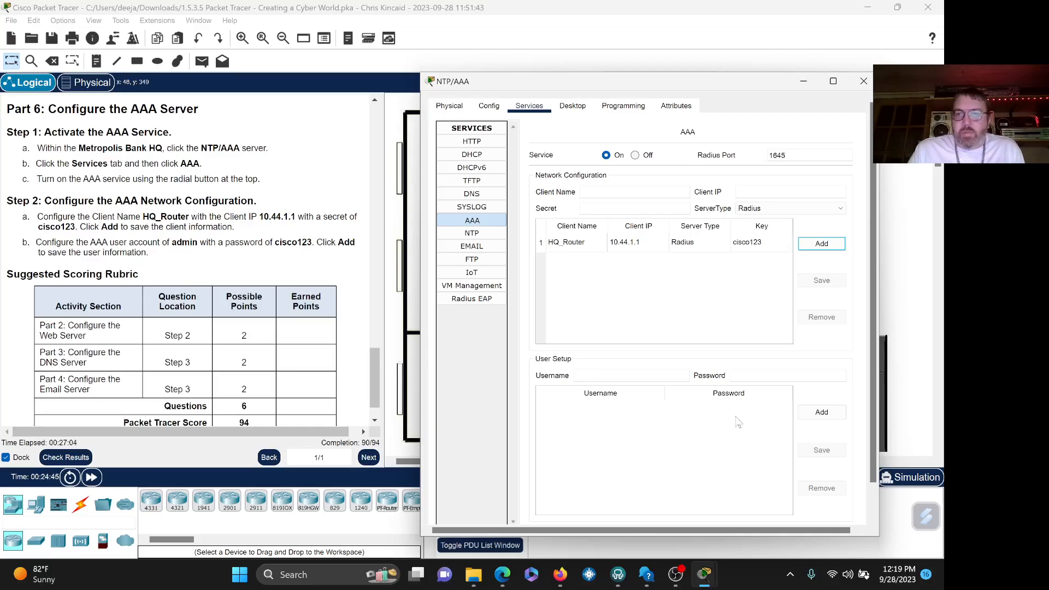
- Create the AAA user 'admin' with its password and add it to the server
click(611, 375)
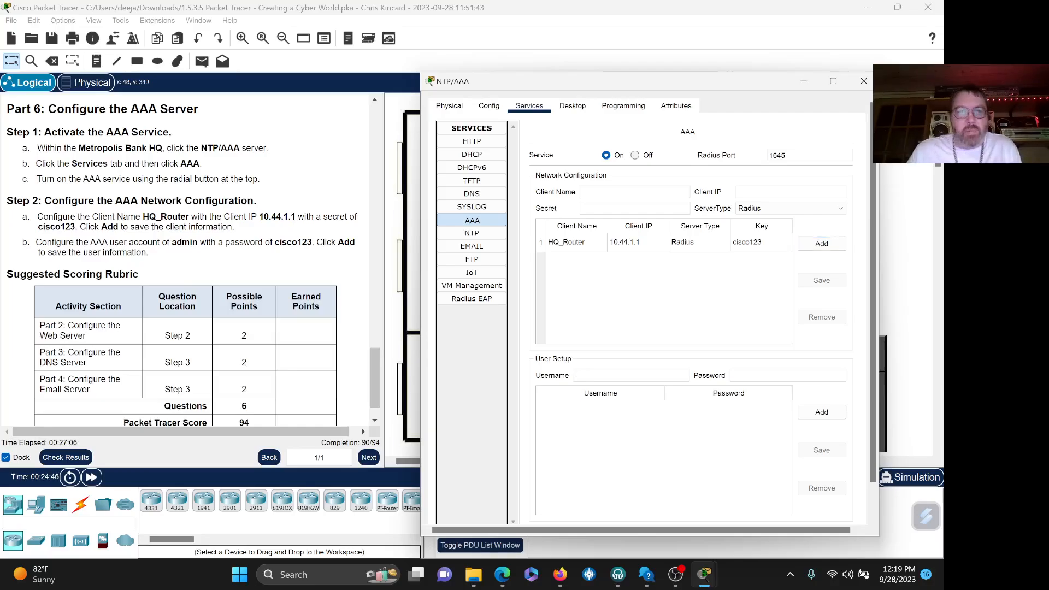
text(admin)
key(Tab)
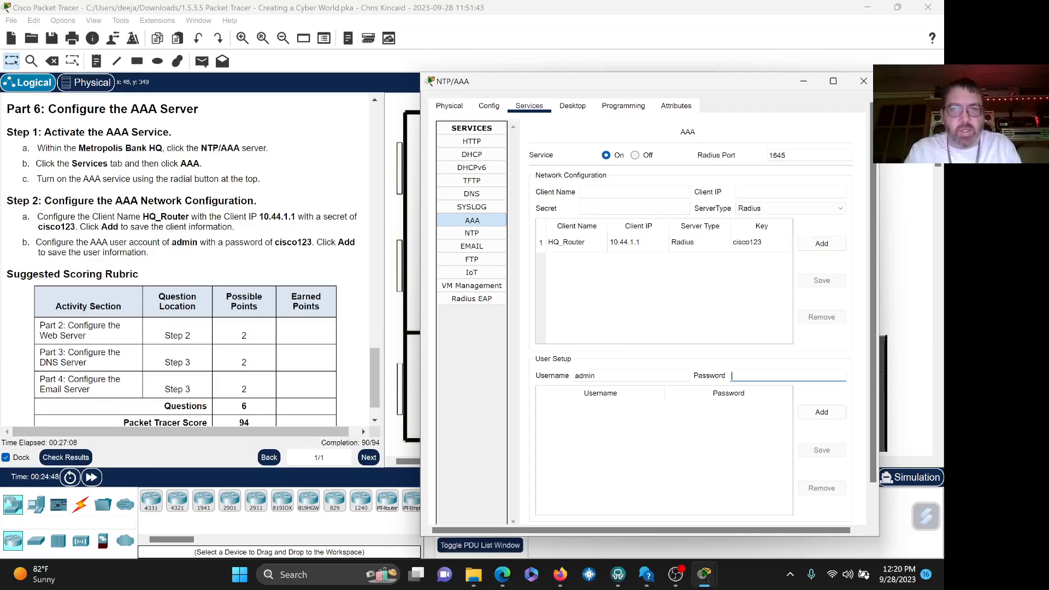
text(cisco123)
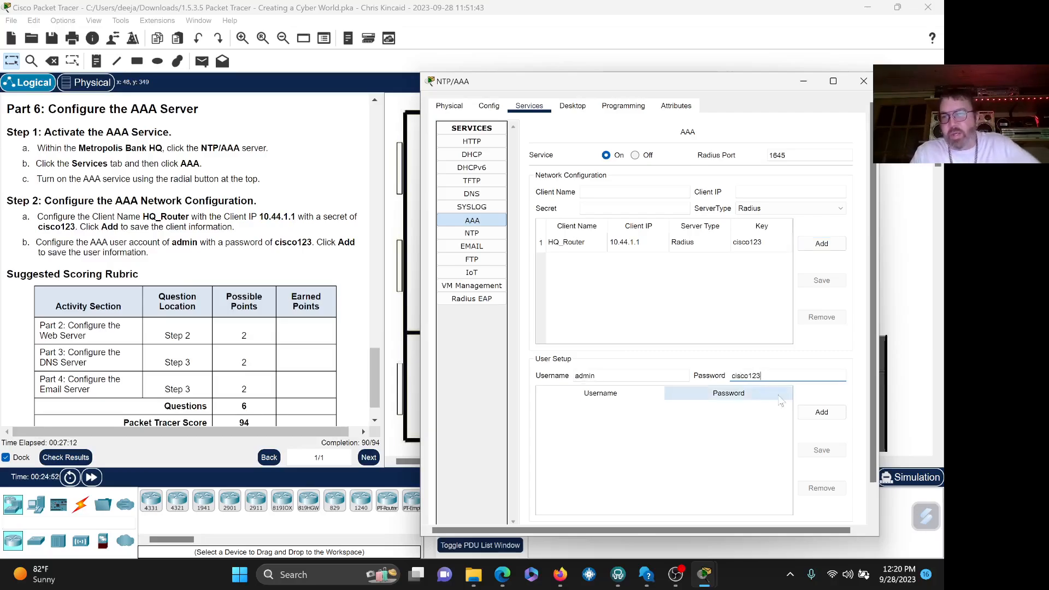
click(819, 414)
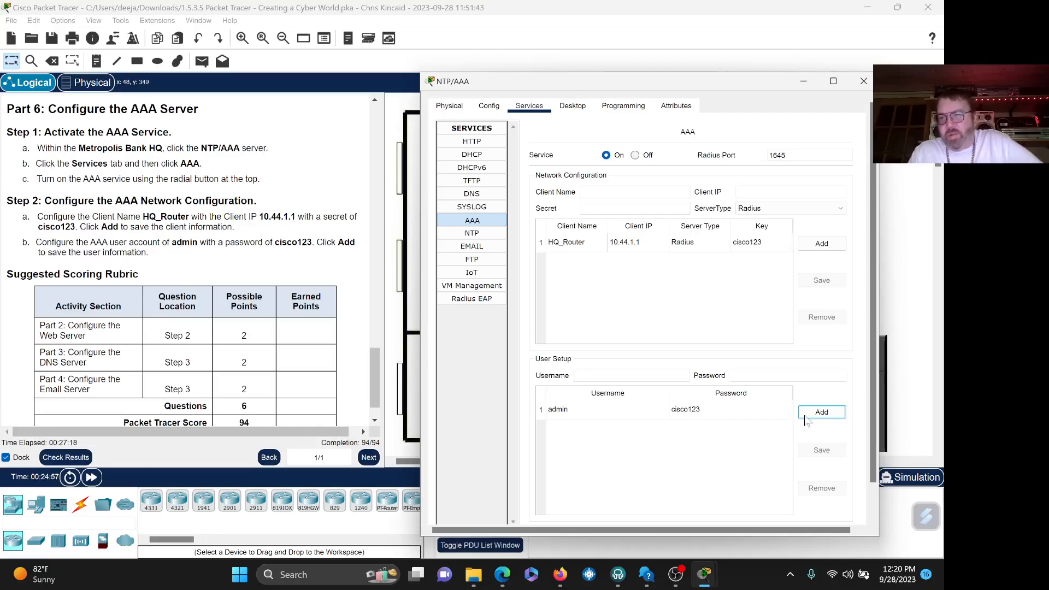
scroll(876, 354, down, 2)
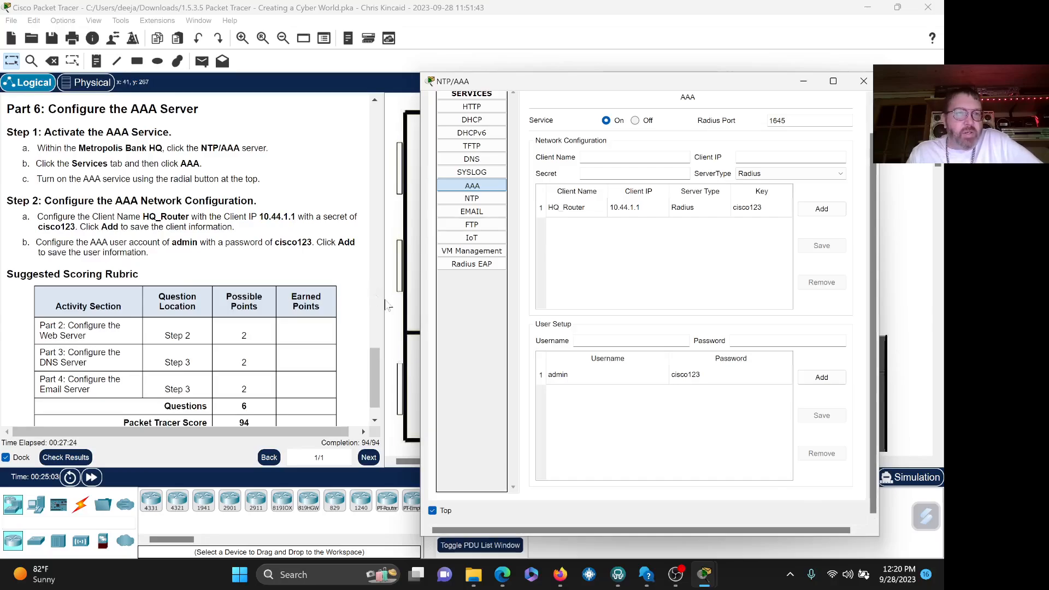
scroll(376, 393, down, 1)
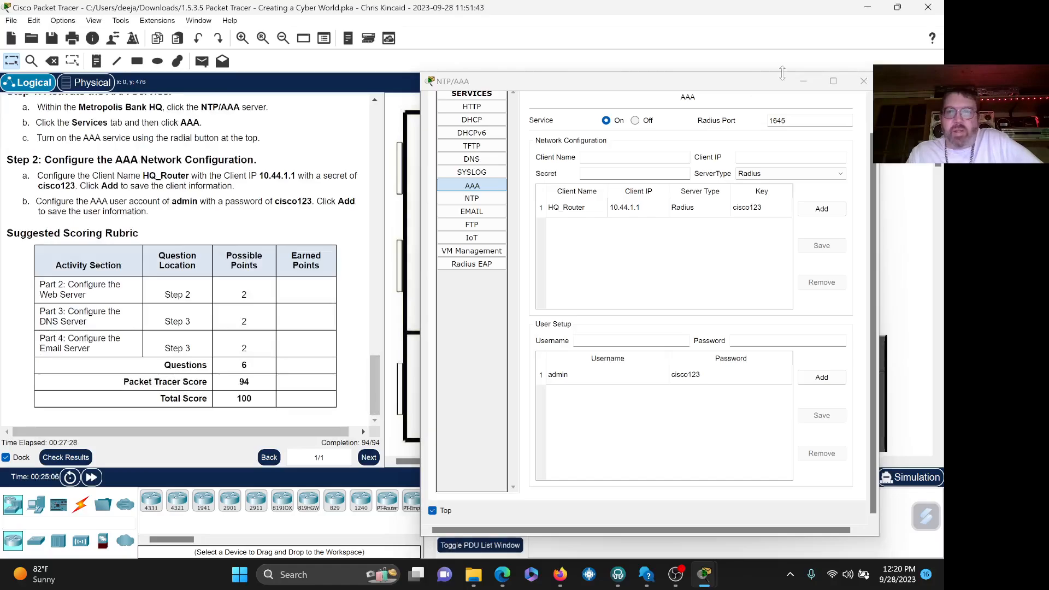
- Close the server window and review the activity results' assessment items and overall feedback
click(864, 82)
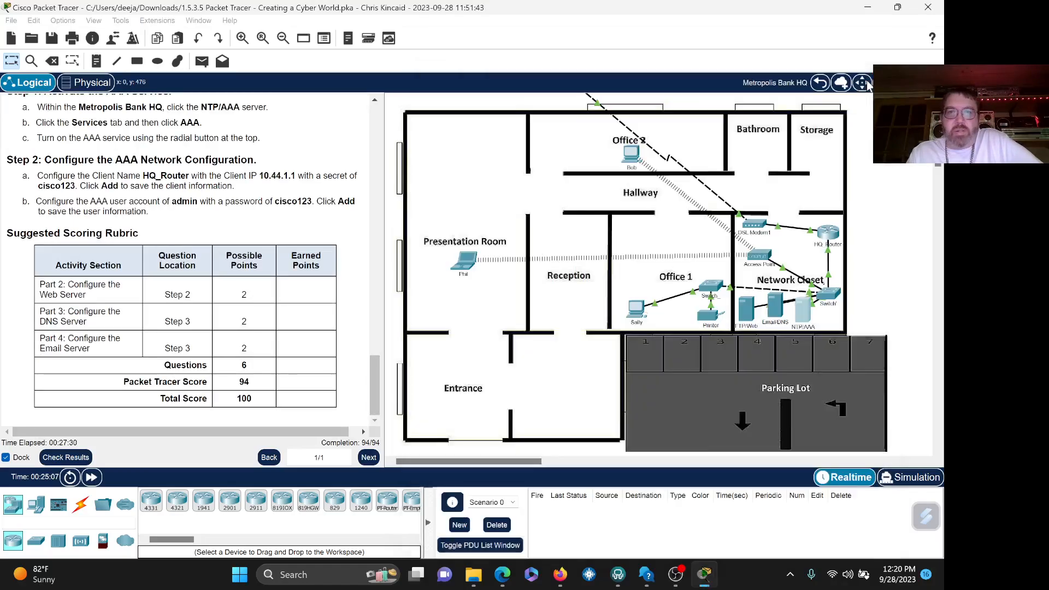
click(61, 457)
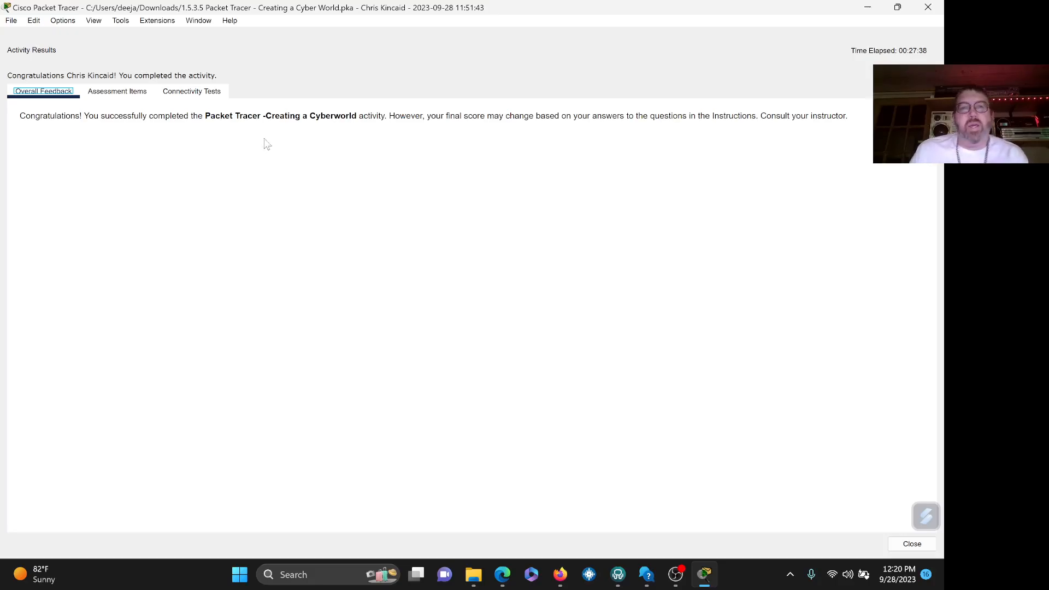
click(125, 96)
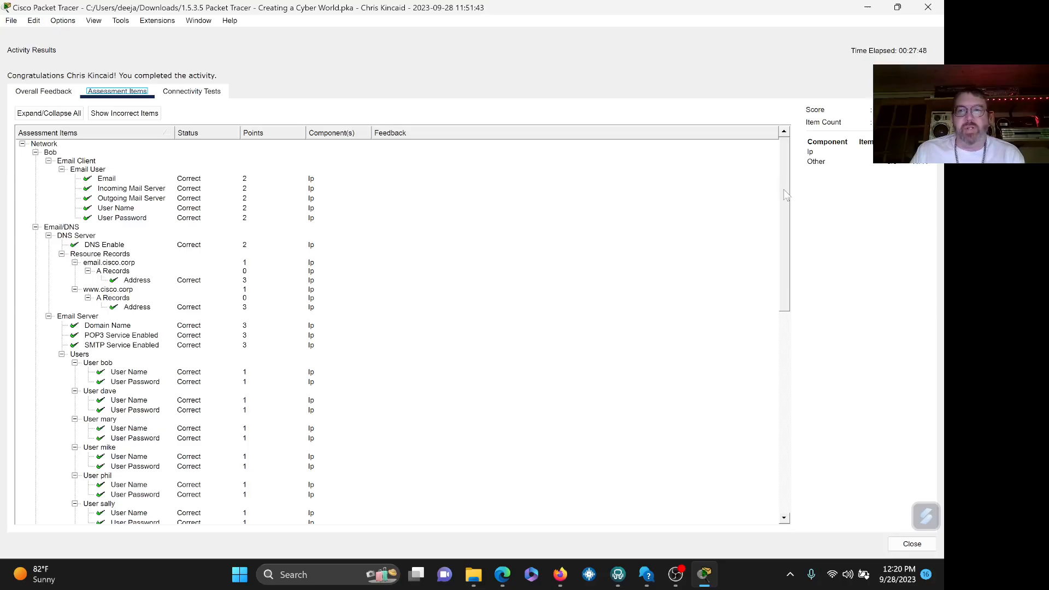
drag(783, 198, 783, 198)
scroll(786, 204, down, 3)
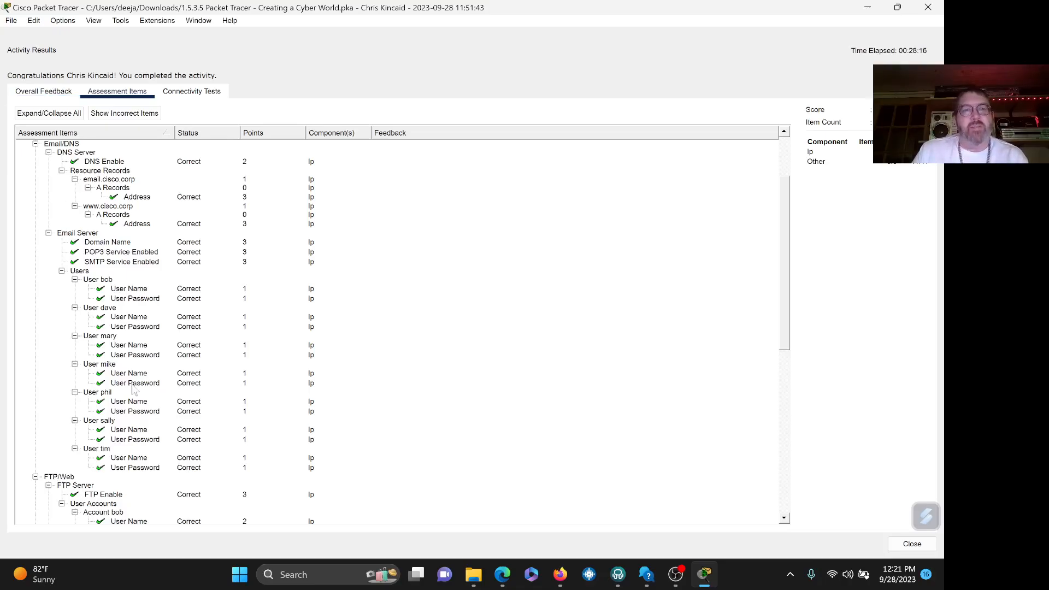
click(43, 93)
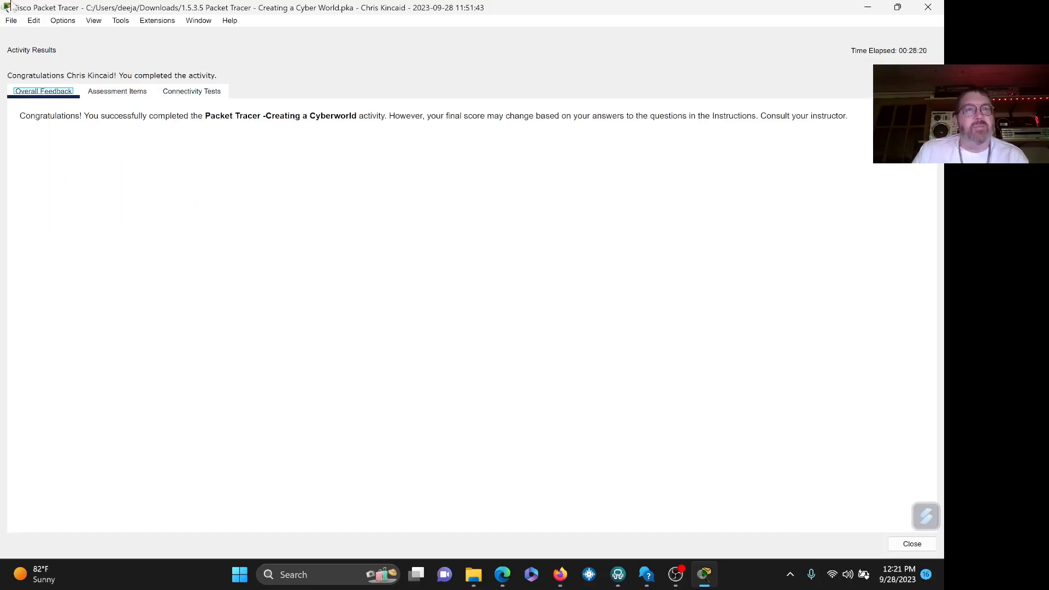
- Save a .pka copy to Downloads with the student's name appended in parentheses
click(11, 22)
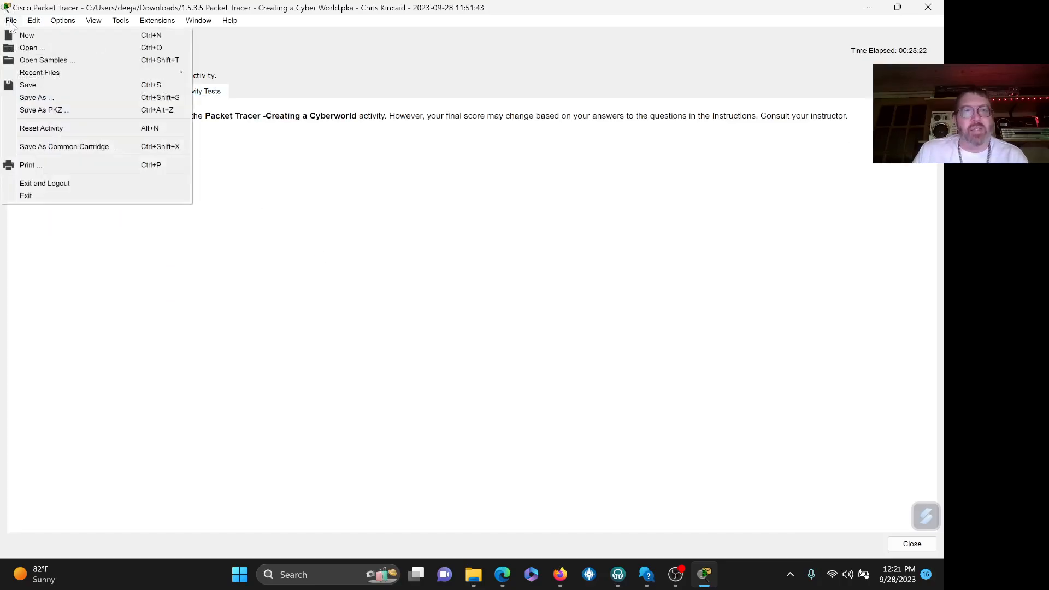
click(53, 98)
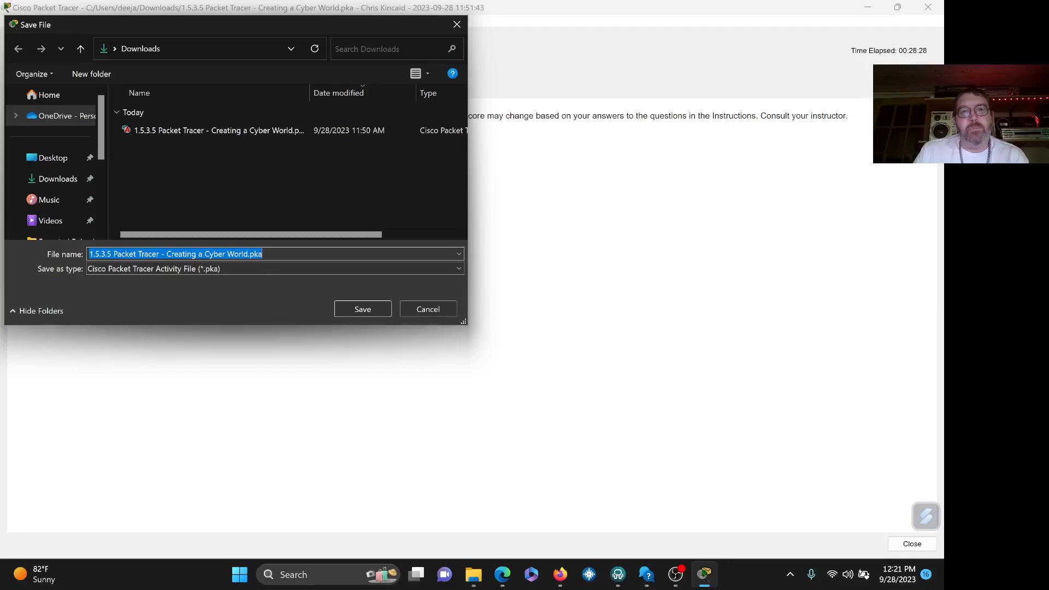
key(Right)
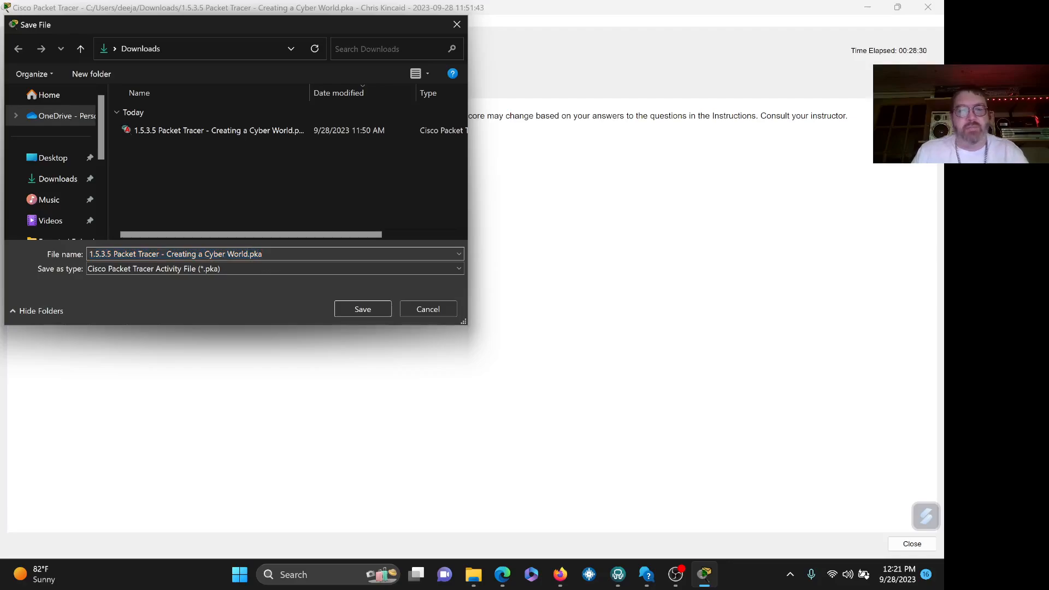
text(())
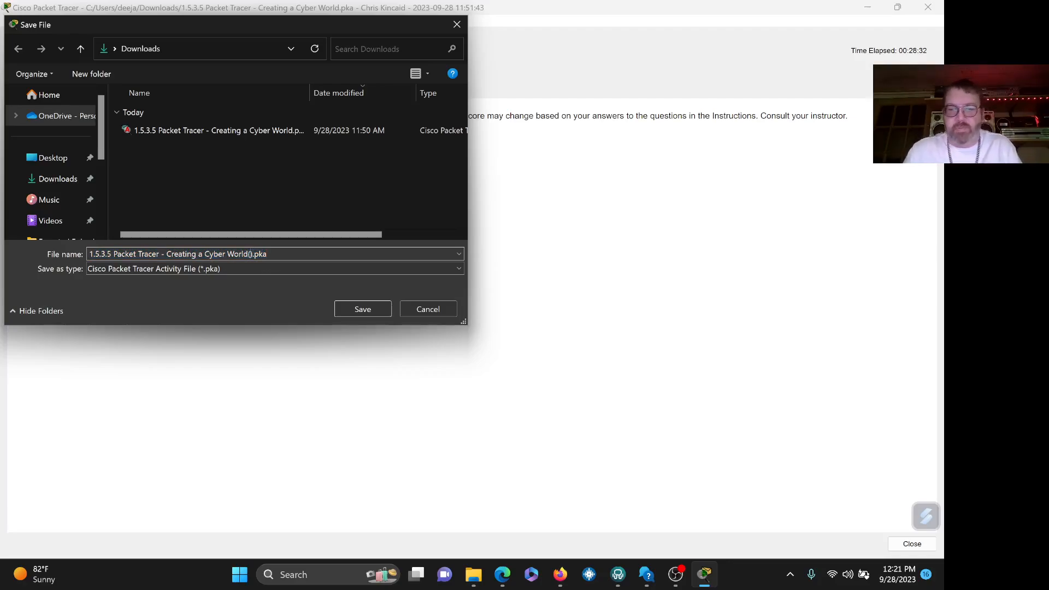
text(CKinc)
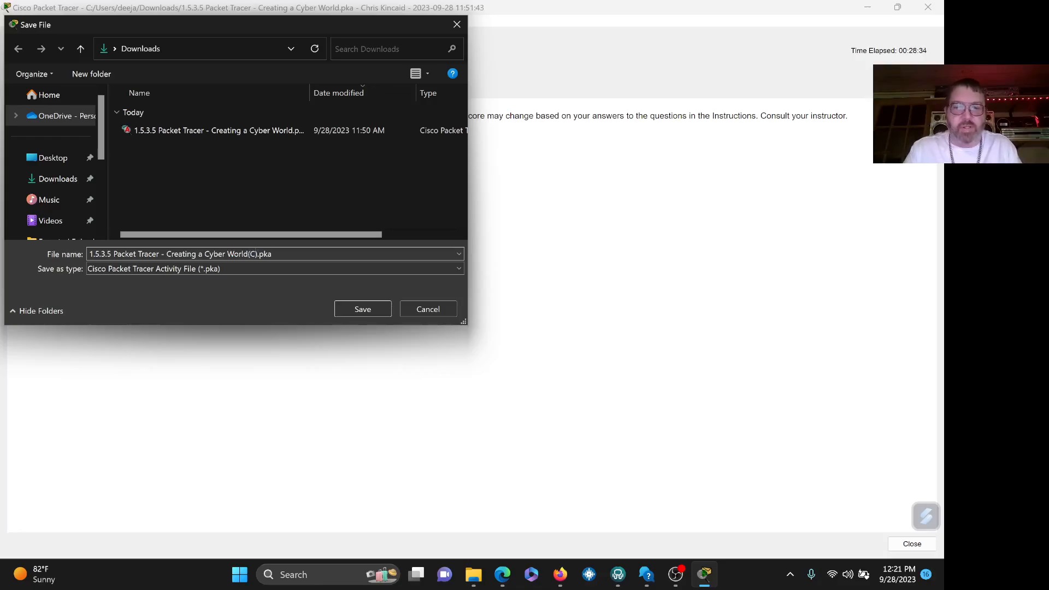
text(aid)
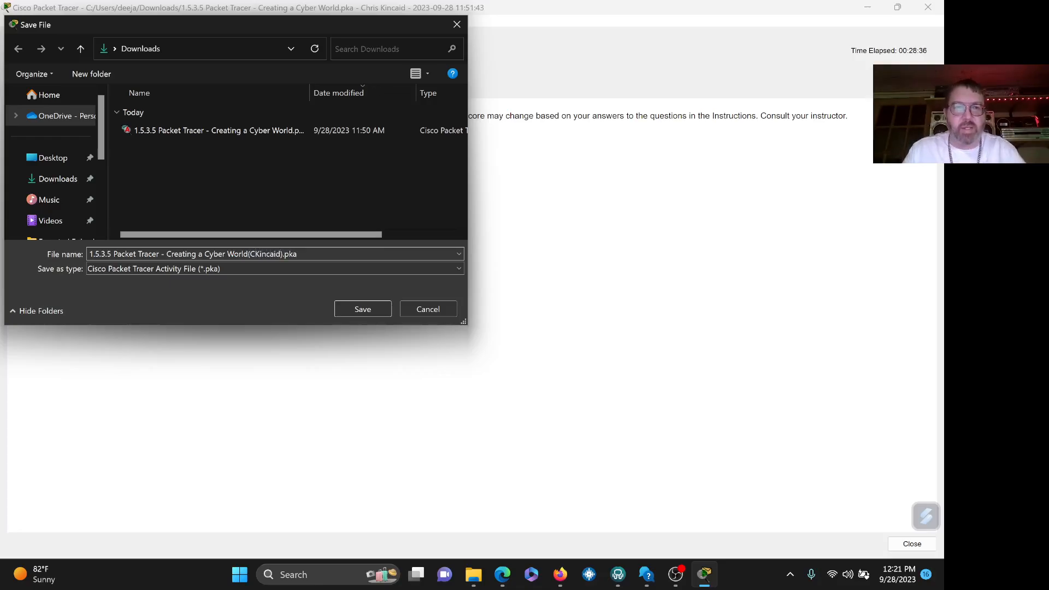
click(342, 310)
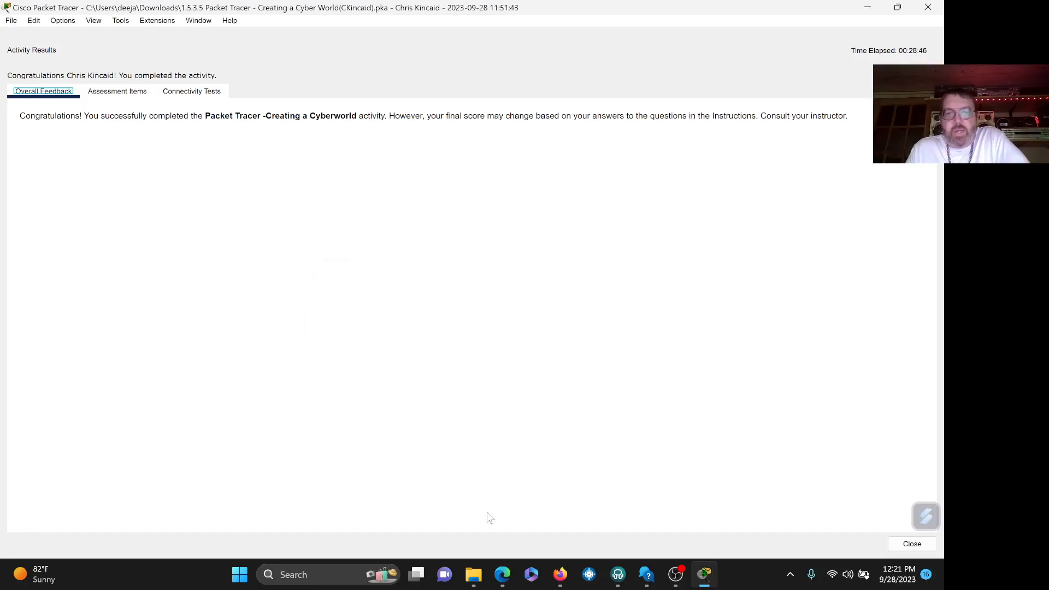
click(474, 573)
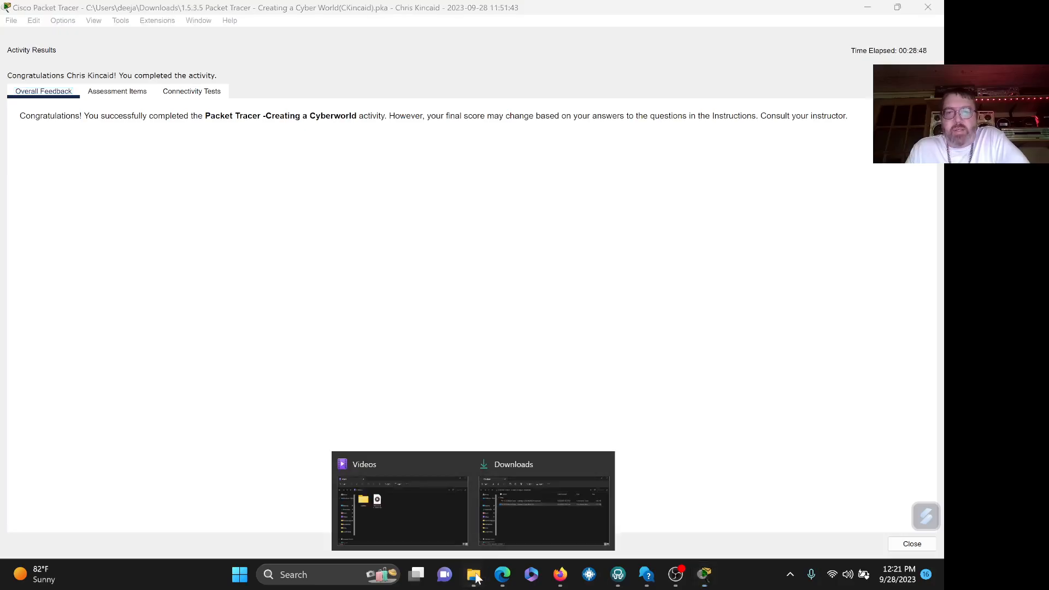
click(529, 507)
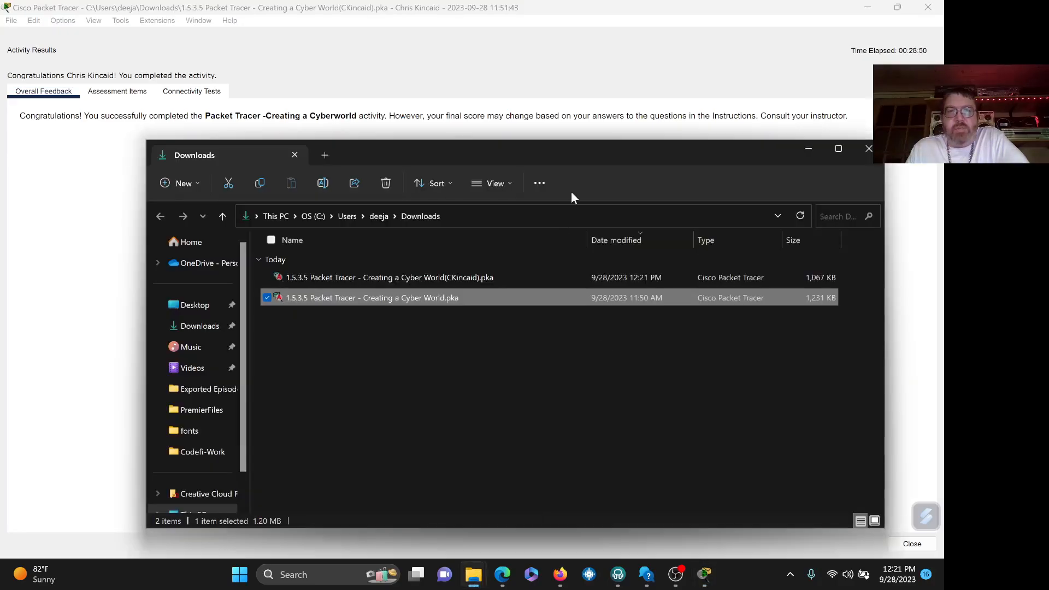
drag(551, 152, 532, 109)
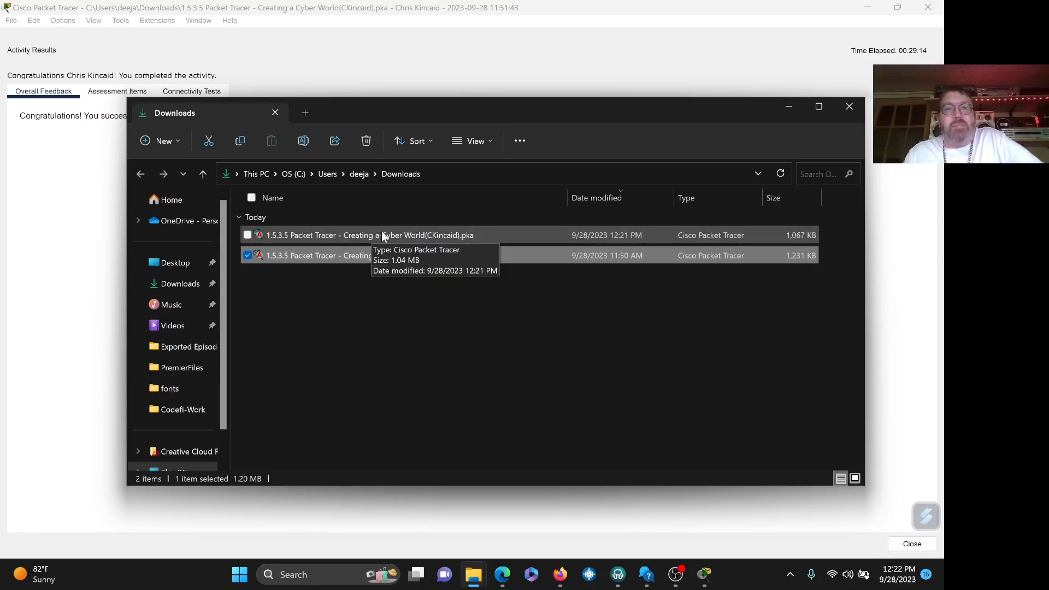
click(404, 239)
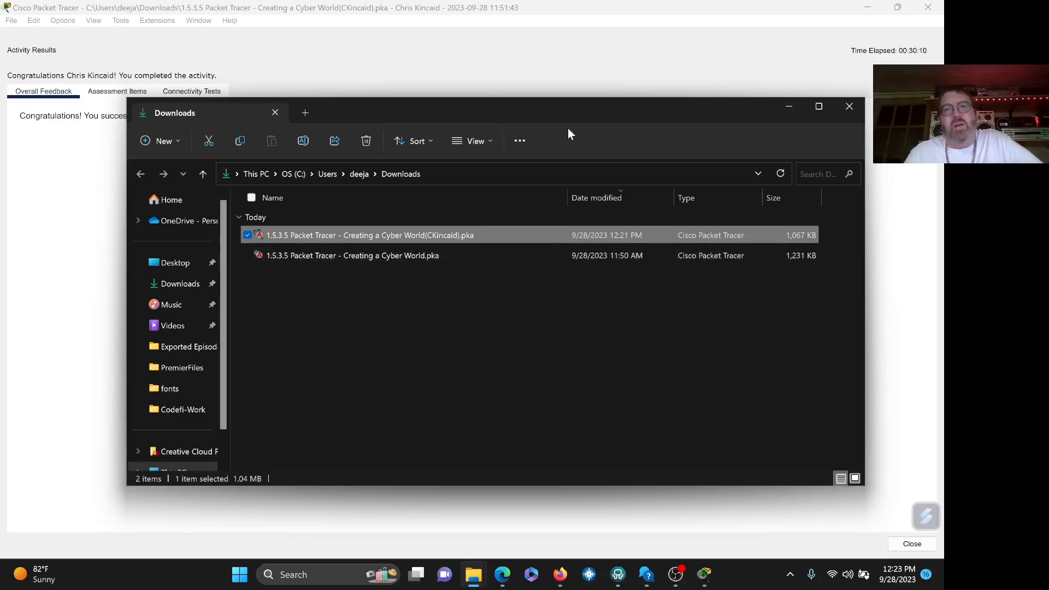
drag(586, 110, 628, 92)
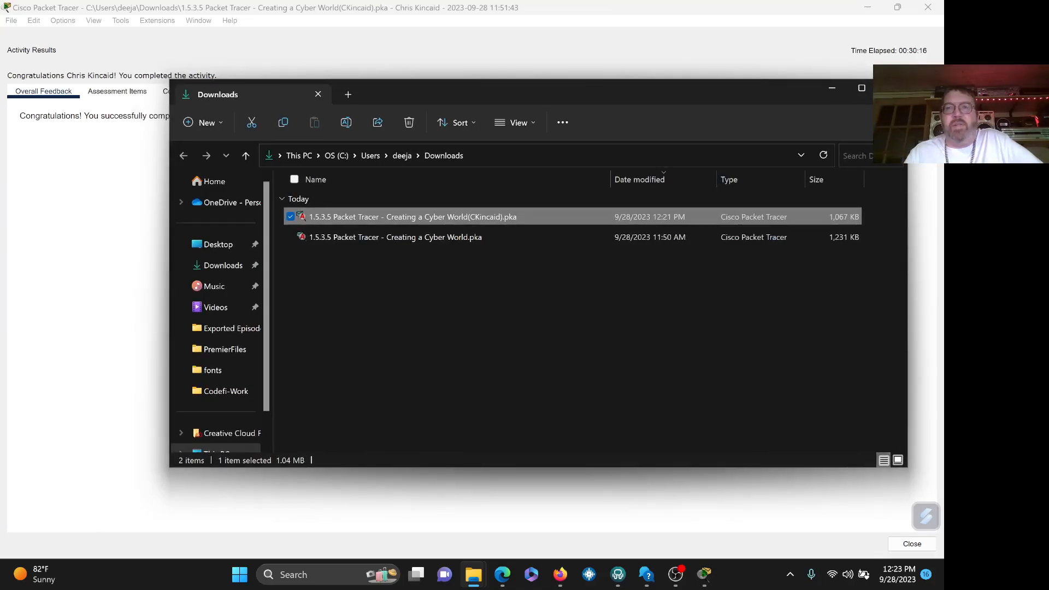
click(890, 88)
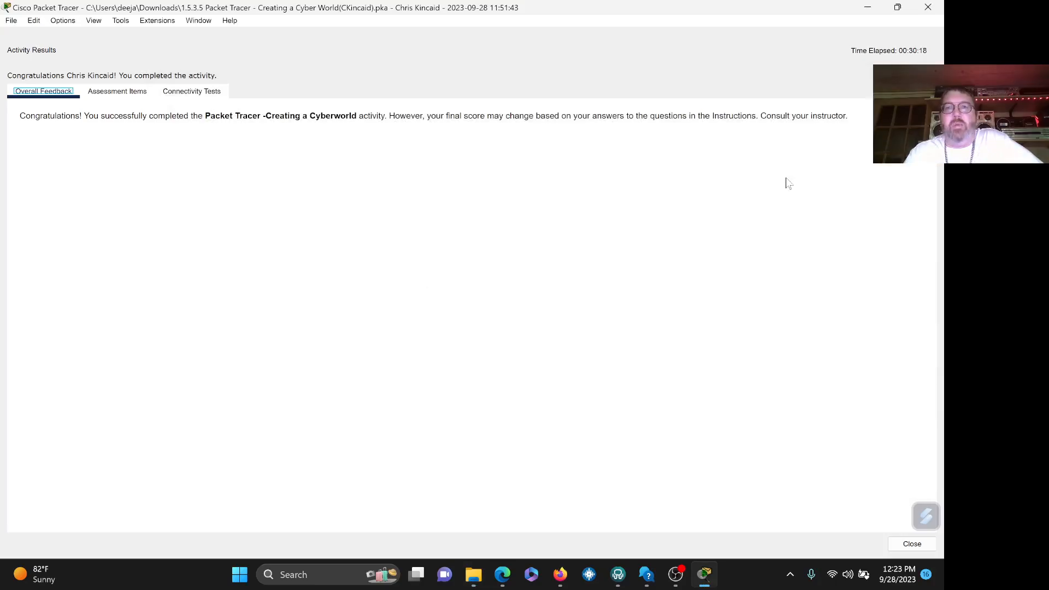